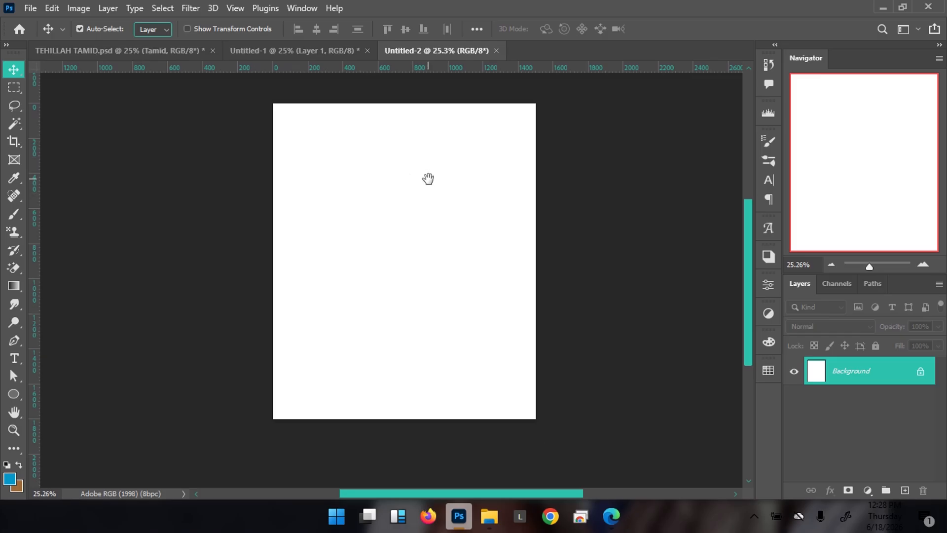
Add a new text line on the blank page for the TEHILLAH TAMID title
left_click_drag(429, 170, 423, 188)
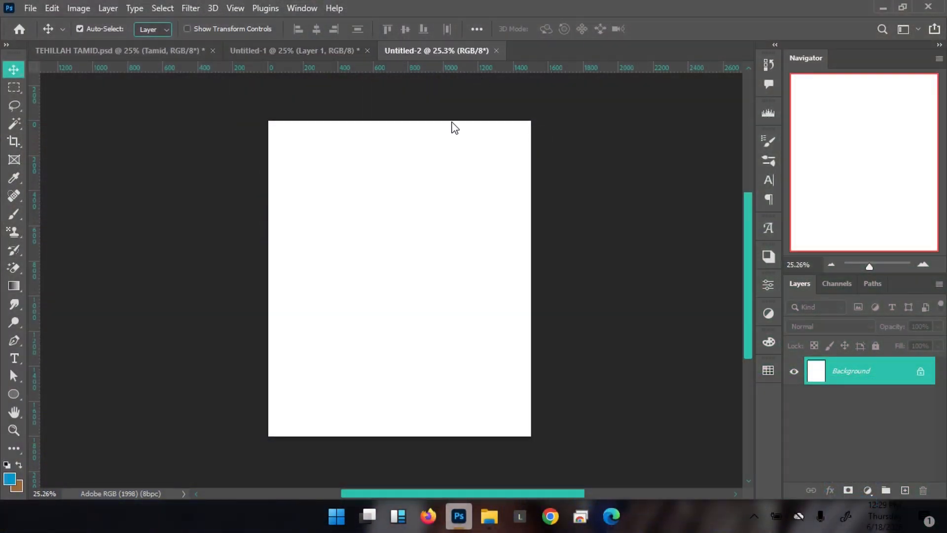
key("t")
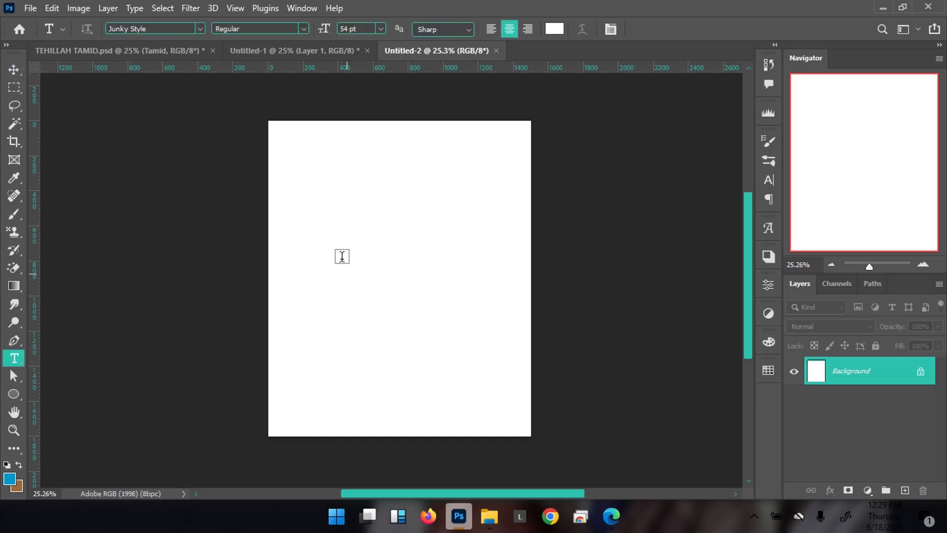
left_click(355, 244)
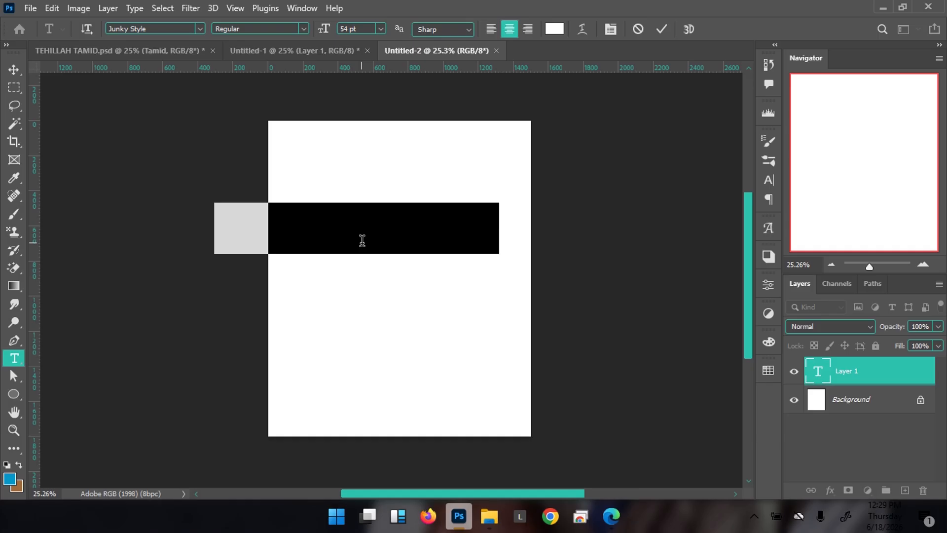
key("BackSpace")
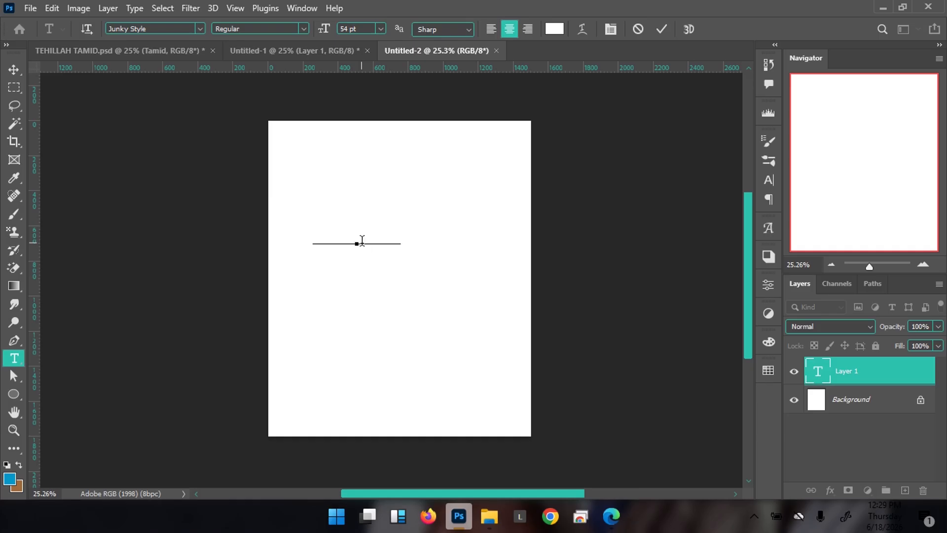
type("hTamid")
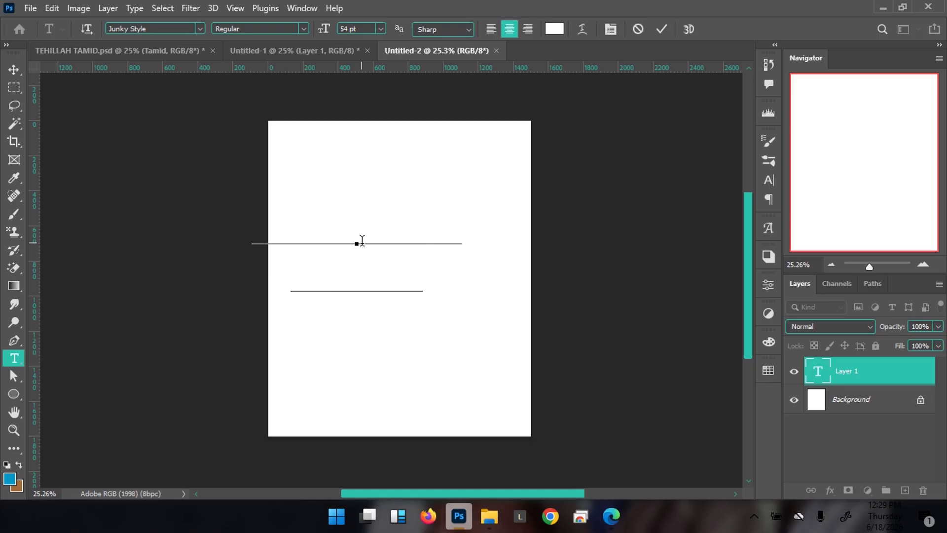
Colour the title dark grey 5f5f5f and centre it on the page
key("ctrl+a")
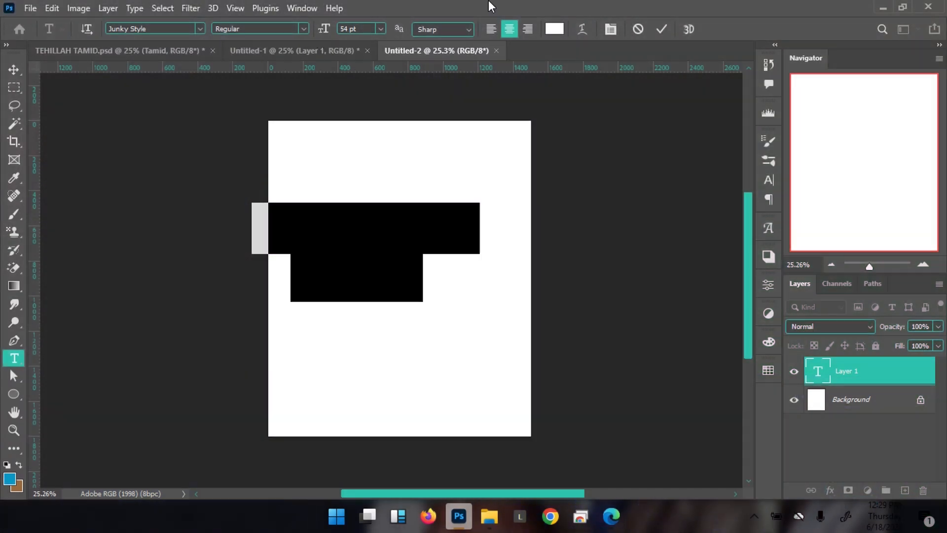
left_click(562, 28)
left_click_drag(582, 365, 563, 369)
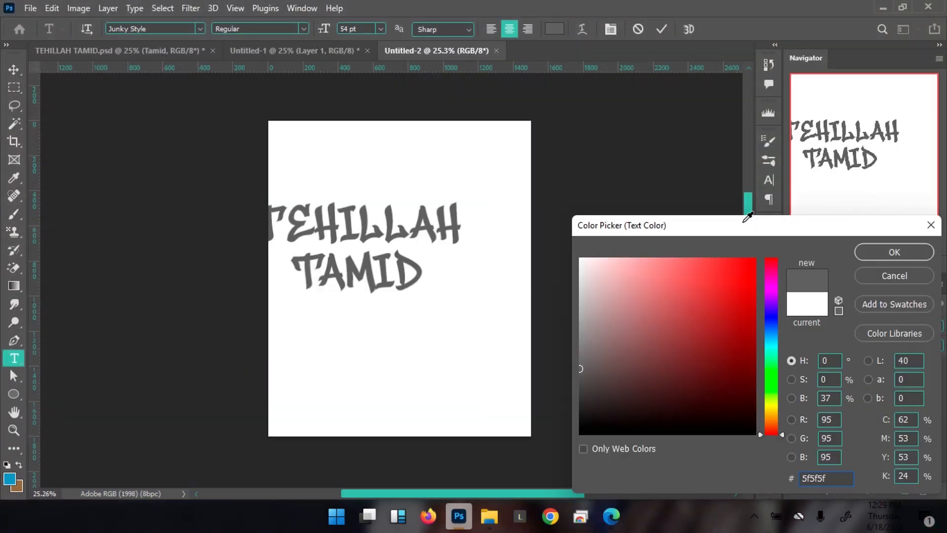
left_click(894, 252)
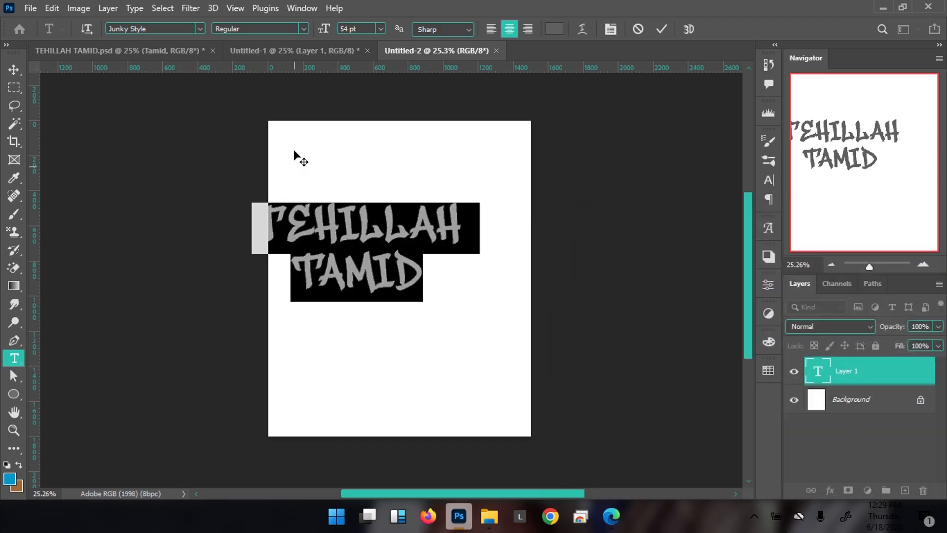
left_click(570, 145)
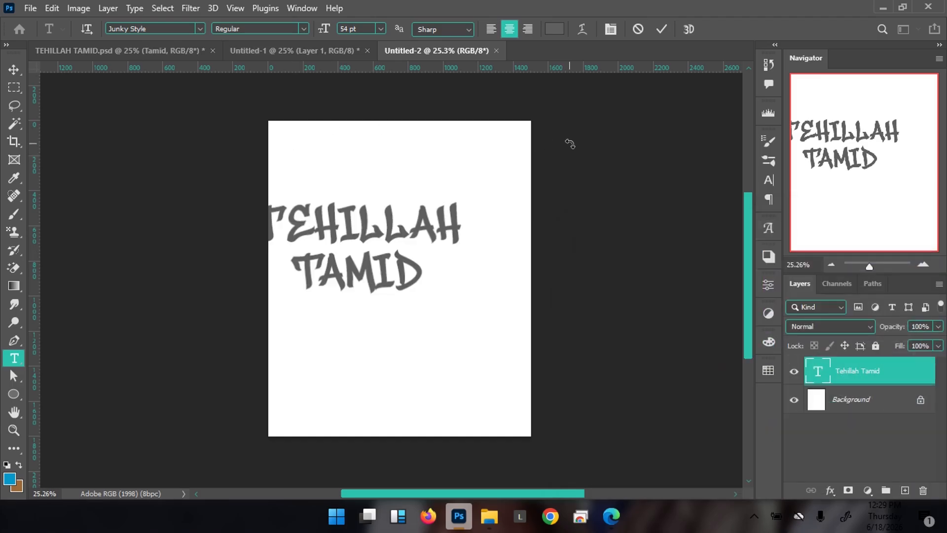
key("v")
left_click_drag(349, 228, 390, 251)
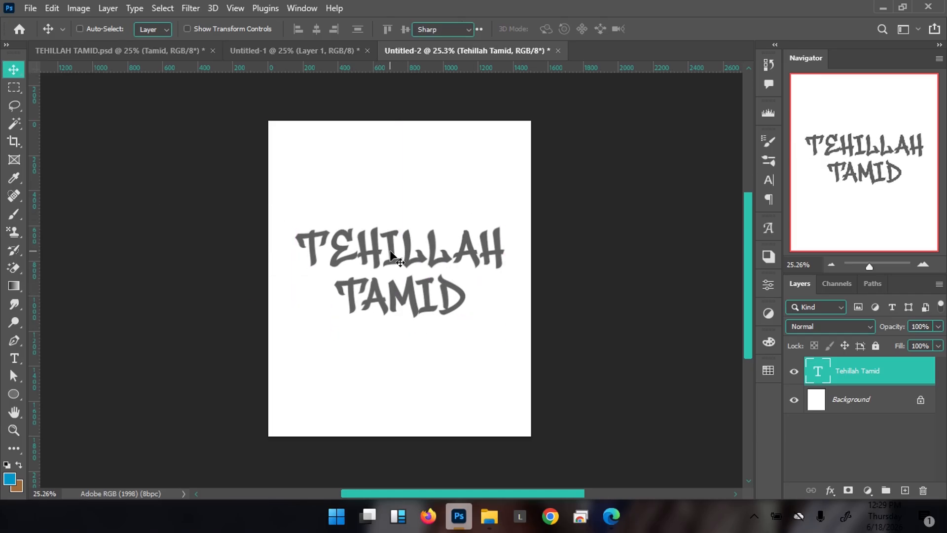
Change the title's font to FoglihtenNo07
double_click(390, 254)
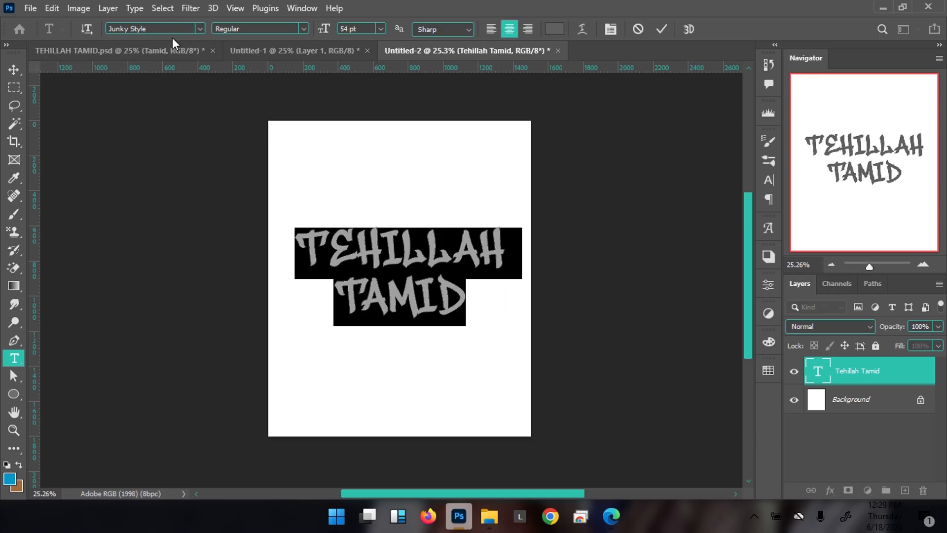
left_click(150, 28)
left_click(148, 28)
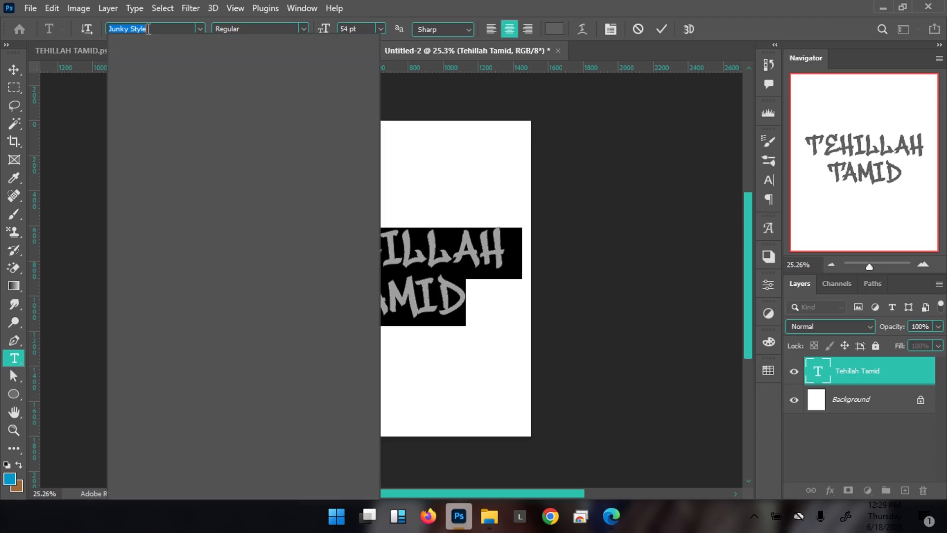
type("foglight")
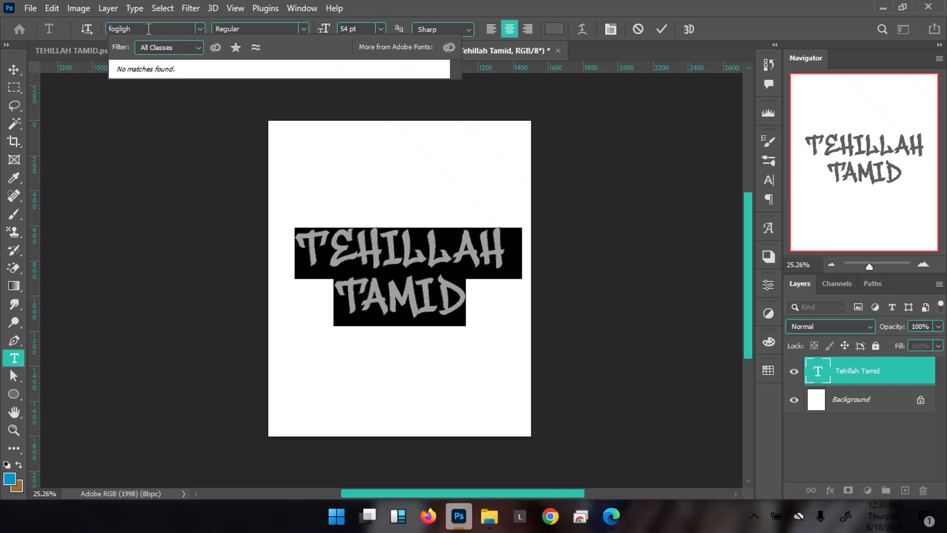
key("BackSpace")
key("BackSpace")
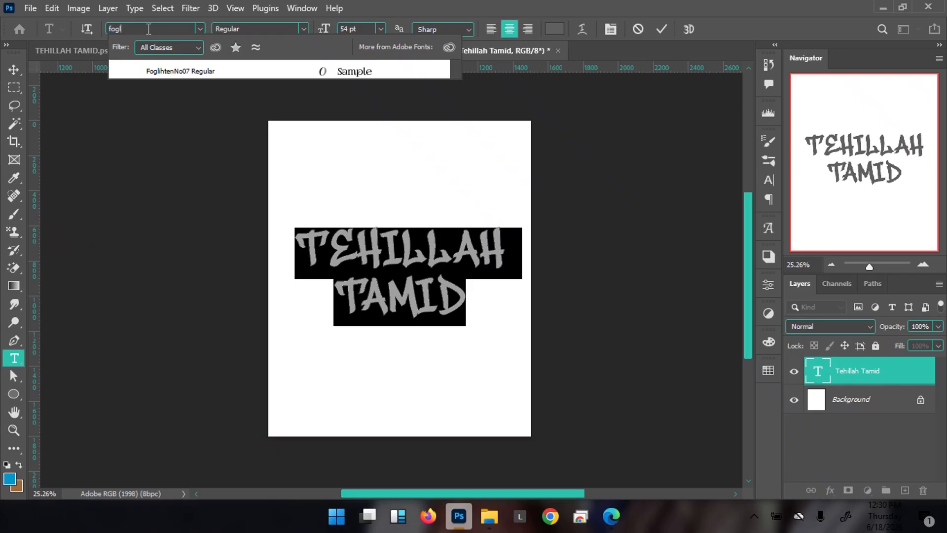
left_click(157, 71)
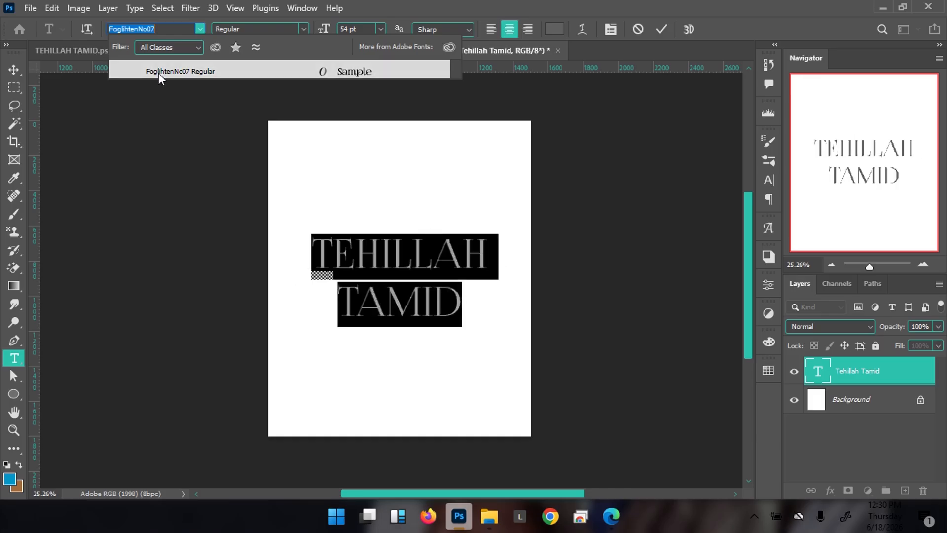
left_click(159, 72)
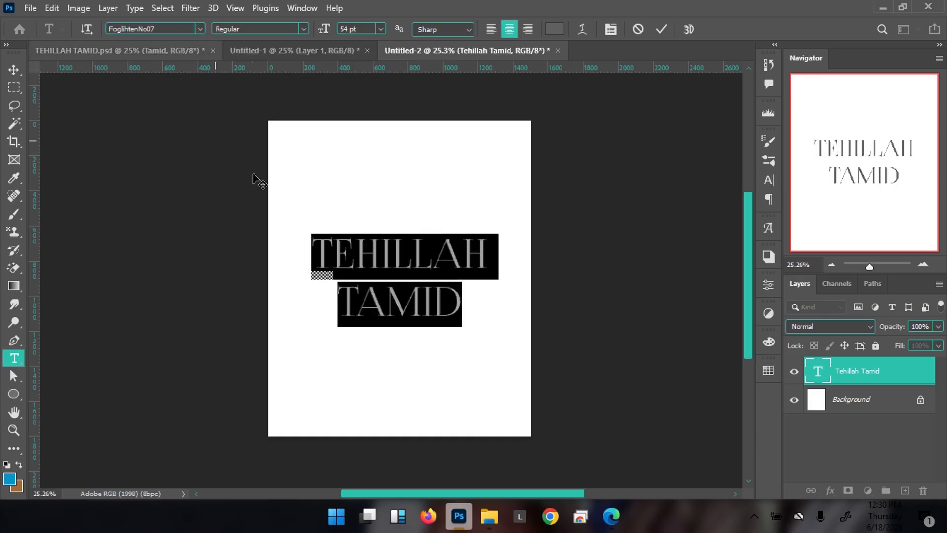
Tighten the title's leading to 48 pt so the two lines sit closer
left_click(397, 302)
key("ctrl+a")
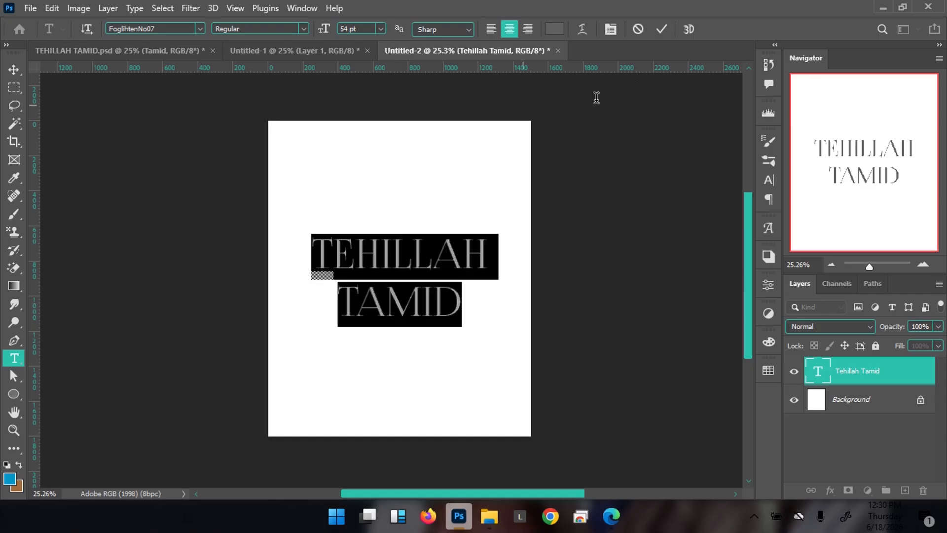
left_click(609, 31)
left_click_drag(695, 179, 687, 178)
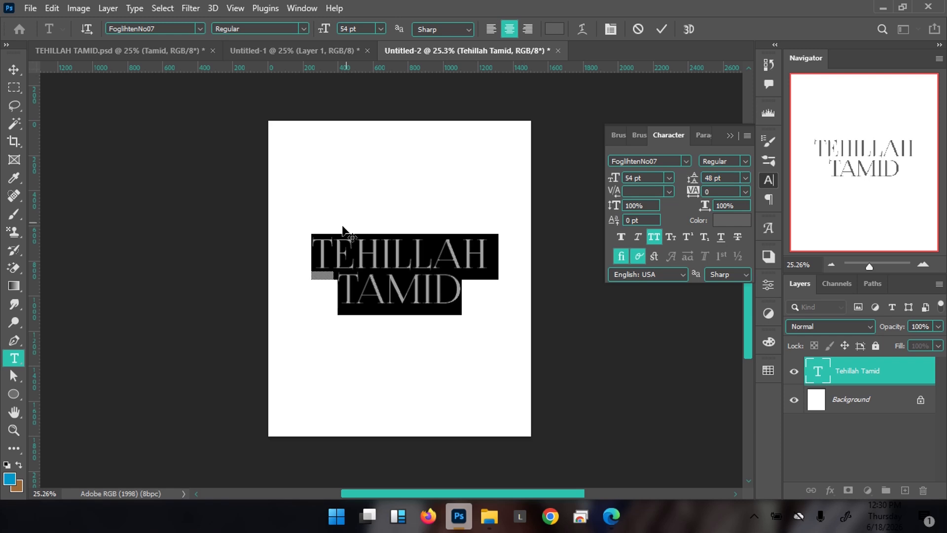
Set the first T of TEHILLAH in Kudry Weird Headline
left_click(331, 245)
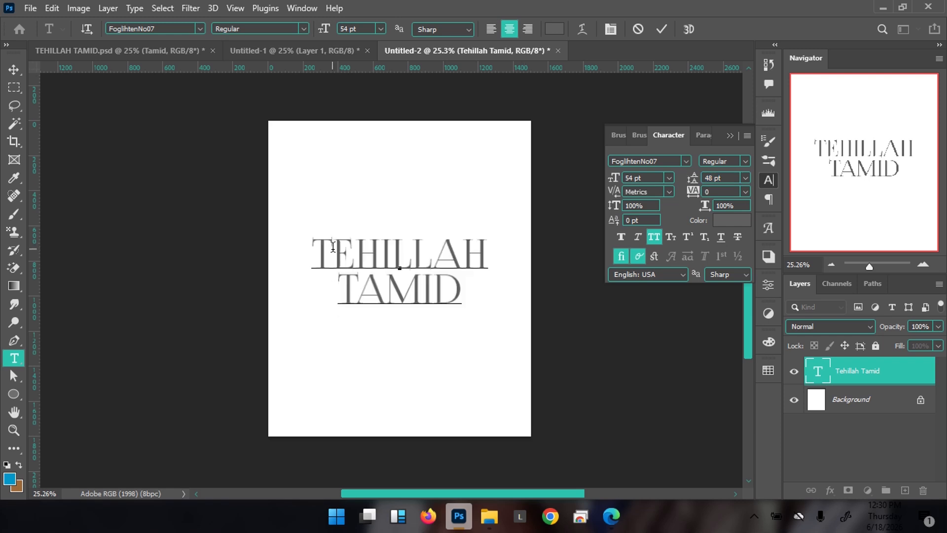
left_click_drag(333, 246, 303, 248)
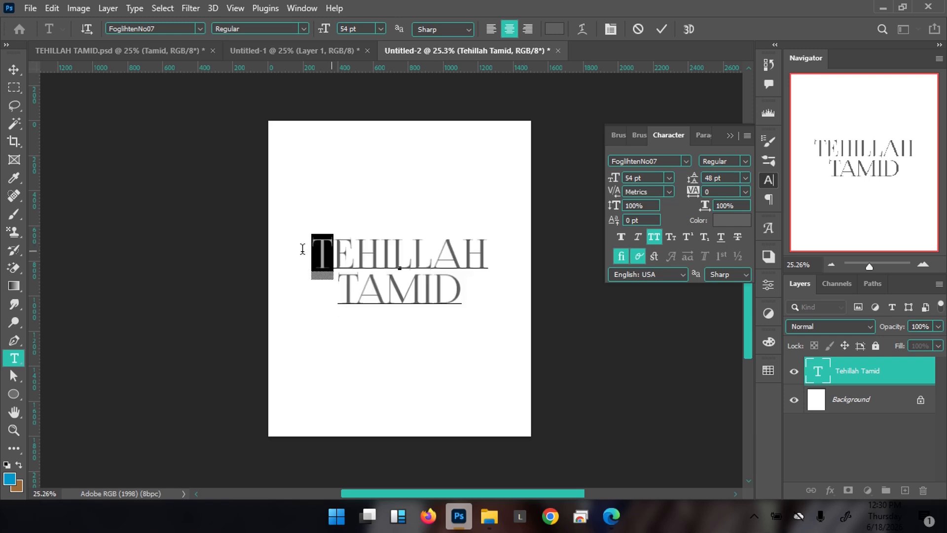
left_click(174, 30)
type("Kudry")
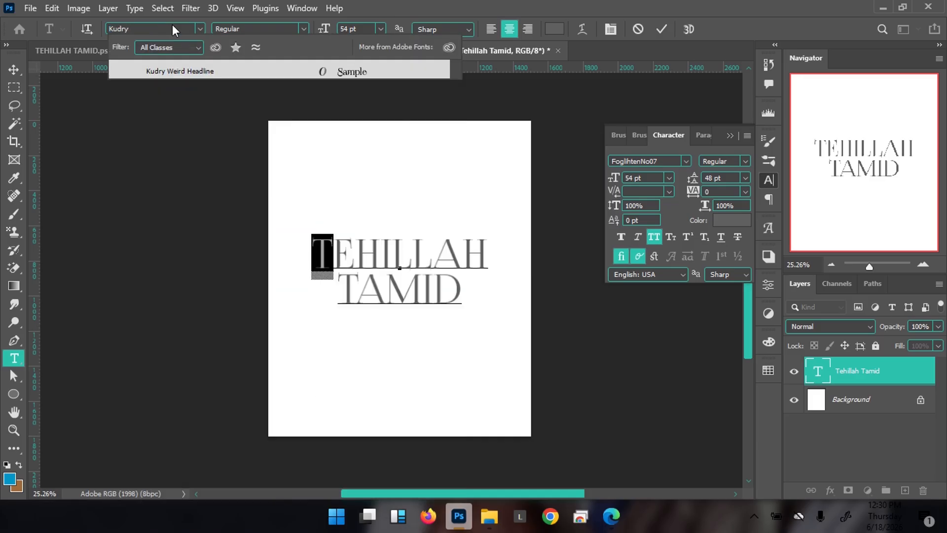
left_click(169, 72)
Set the T of TAMID in Kudry Weird Headline and commit the text
left_click_drag(345, 292, 359, 291)
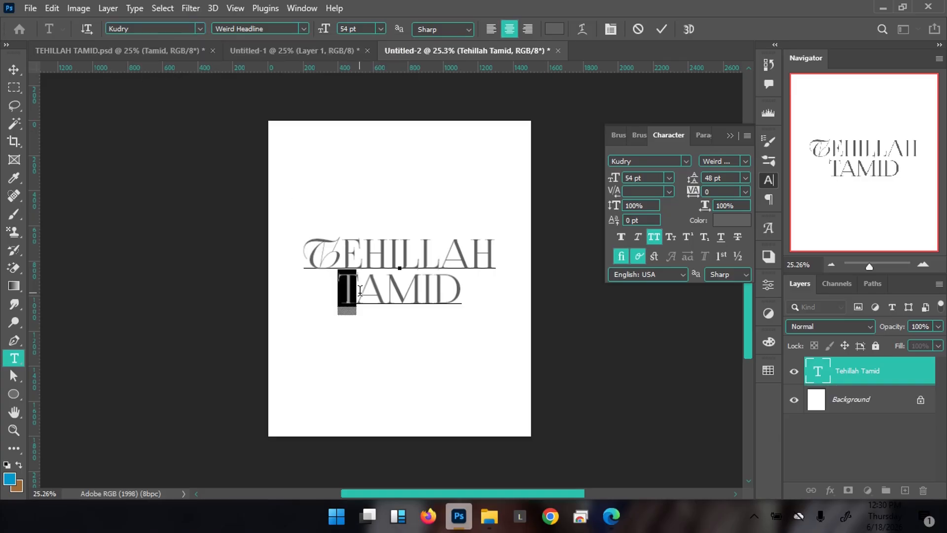
left_click(179, 31)
type("kudri")
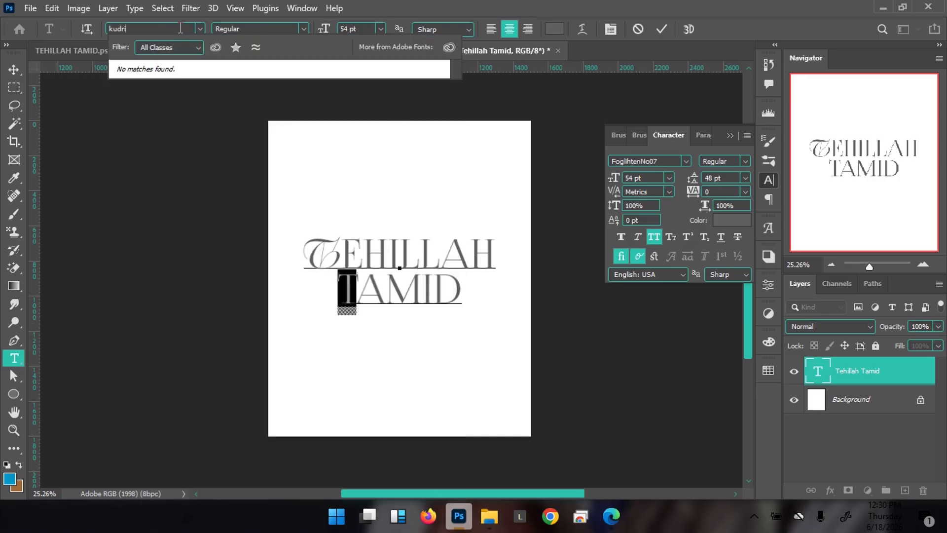
key("BackSpace")
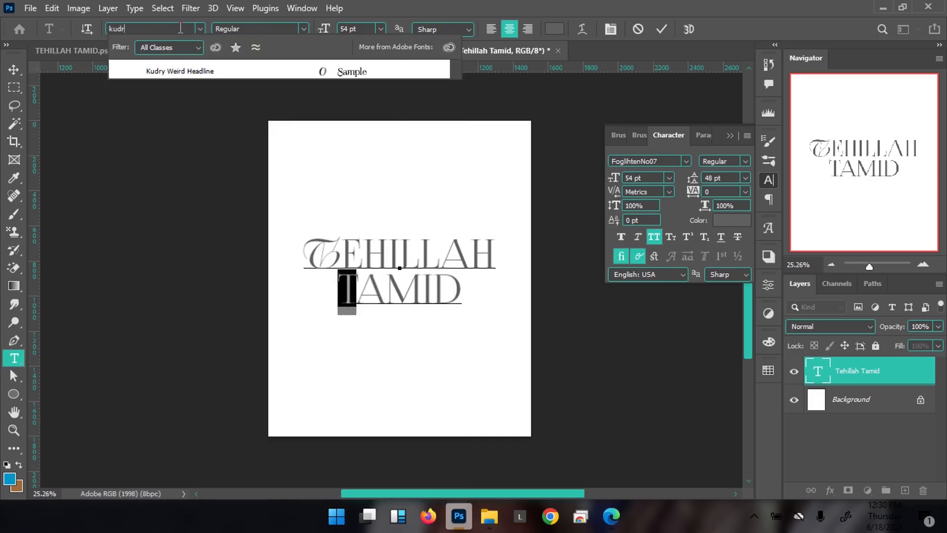
left_click(175, 70)
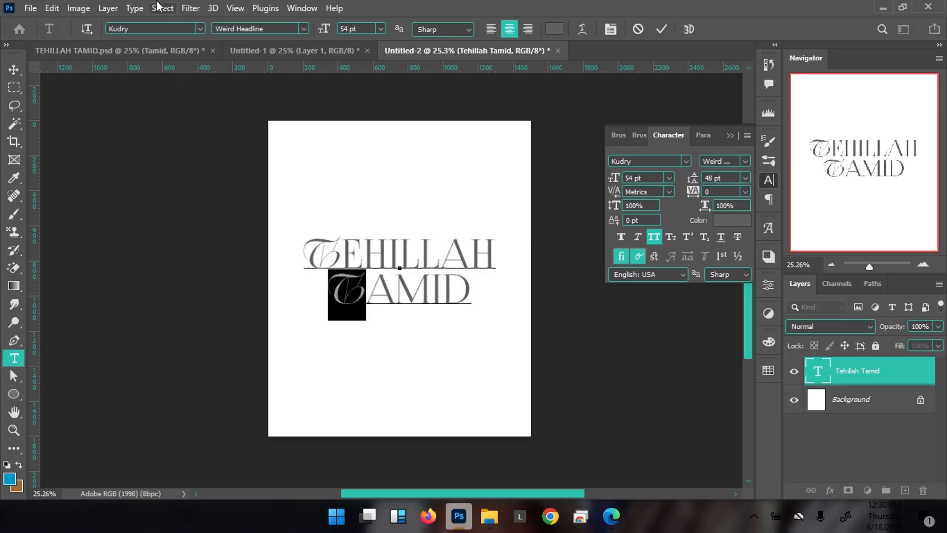
left_click(378, 286)
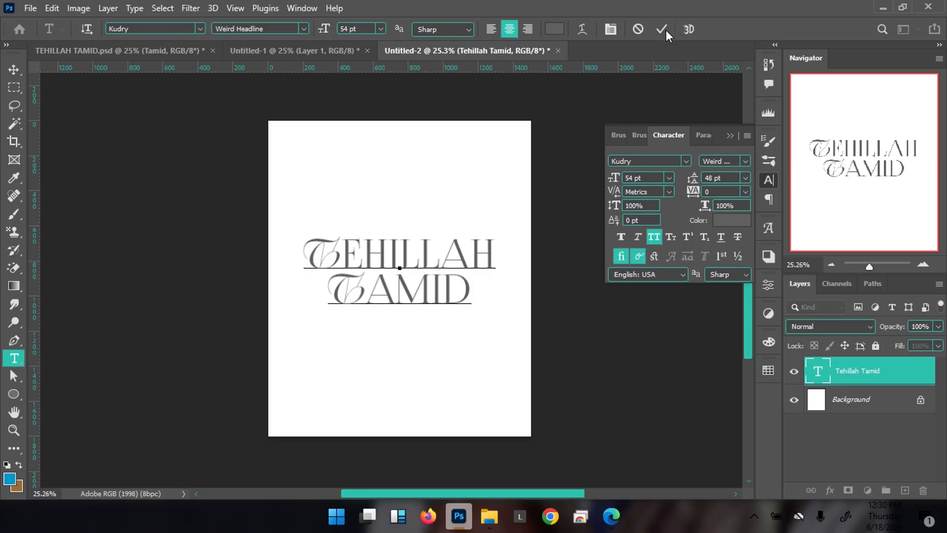
left_click(661, 30)
Scale the title to 89.47% (48.31 pt, 42.95 pt leading) and keep it centred
key("v")
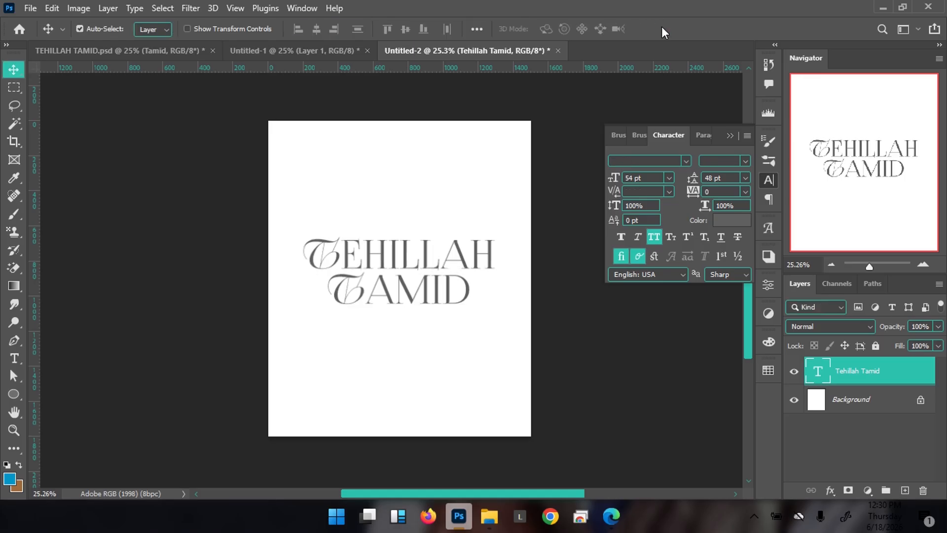
left_click_drag(430, 287, 431, 308)
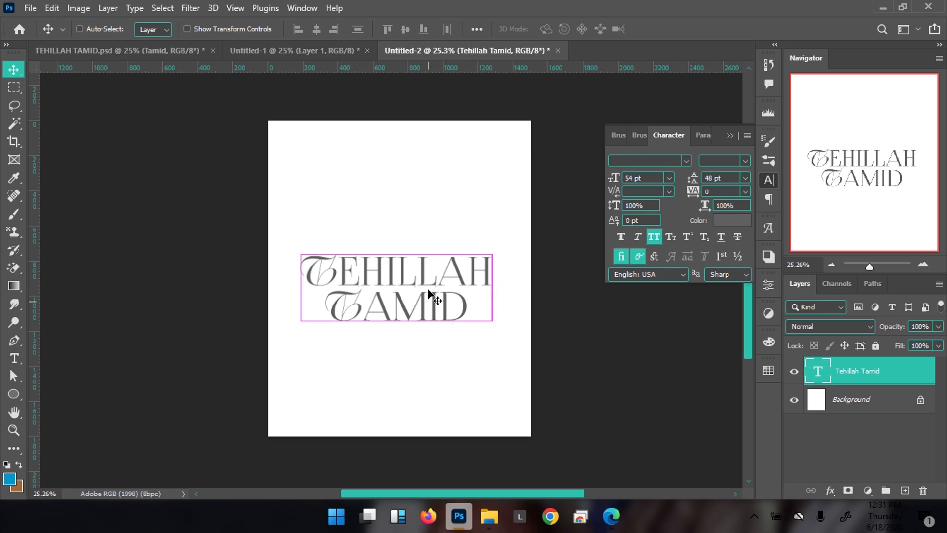
key("ctrl+t")
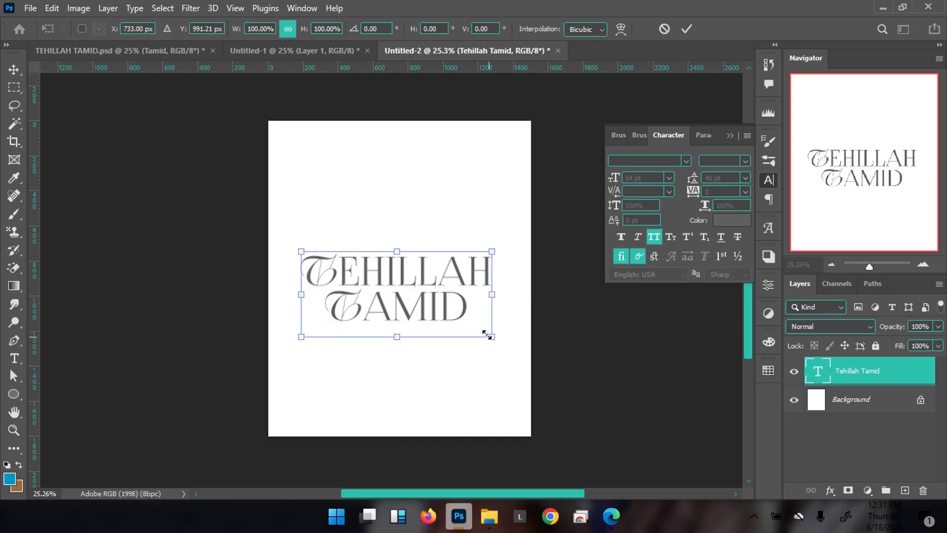
left_click_drag(484, 332, 475, 330)
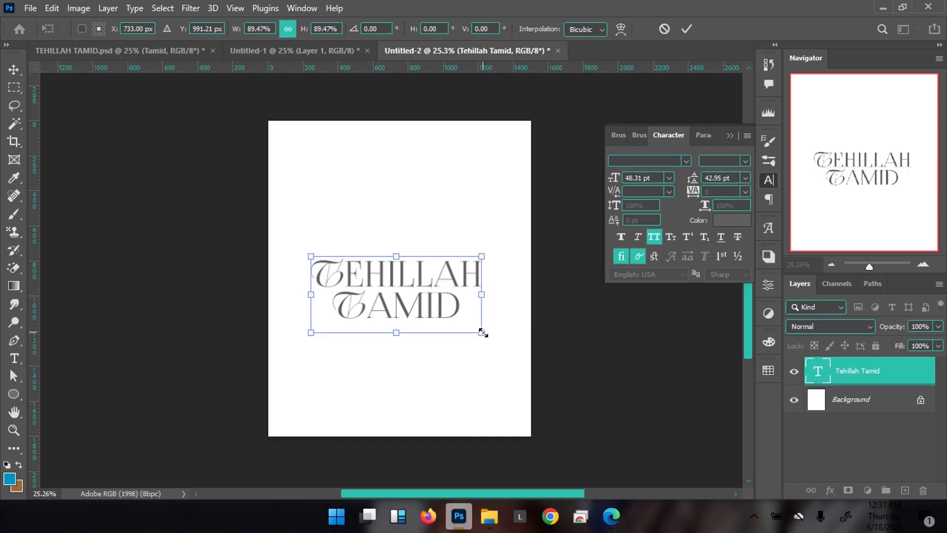
key("Return")
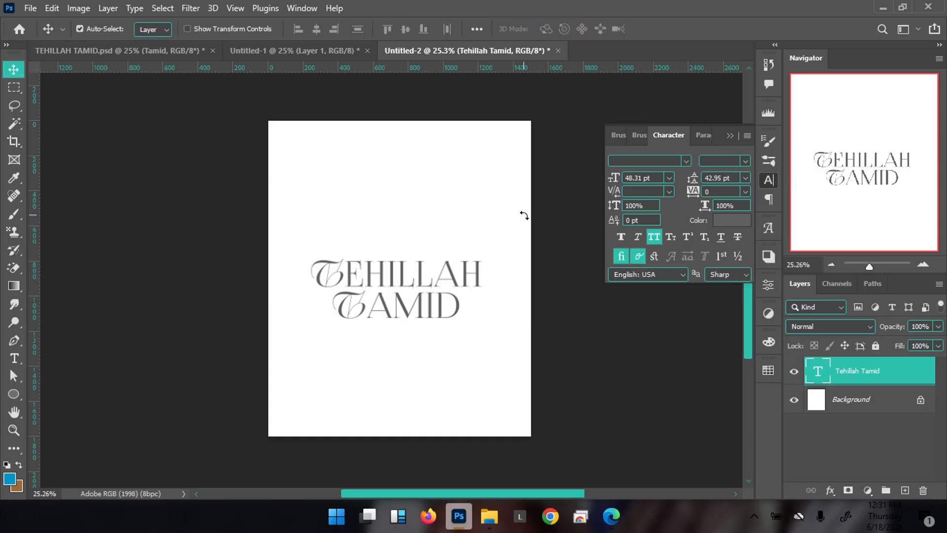
left_click_drag(400, 301, 401, 289)
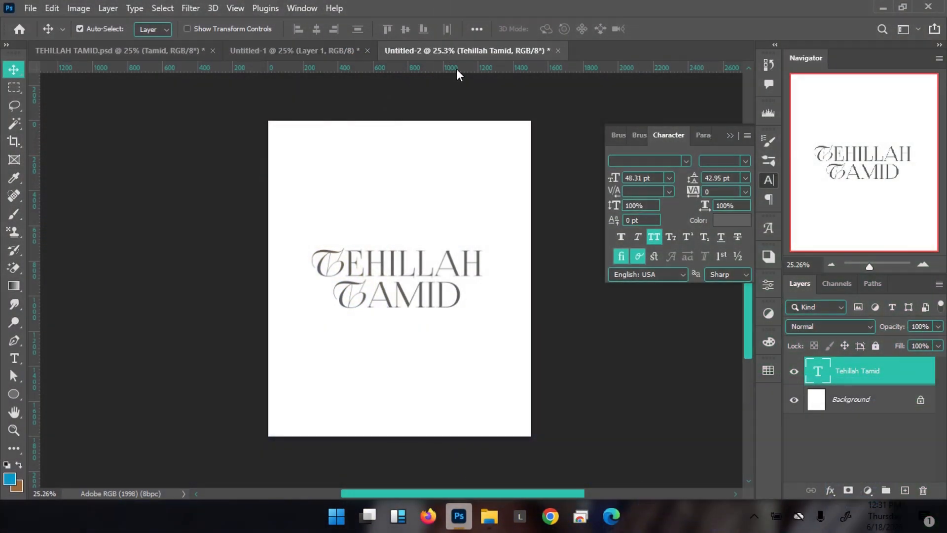
Add a top horizontal guide and vertical guides at about 93 px and 1410.9 px
left_click_drag(460, 66, 465, 150)
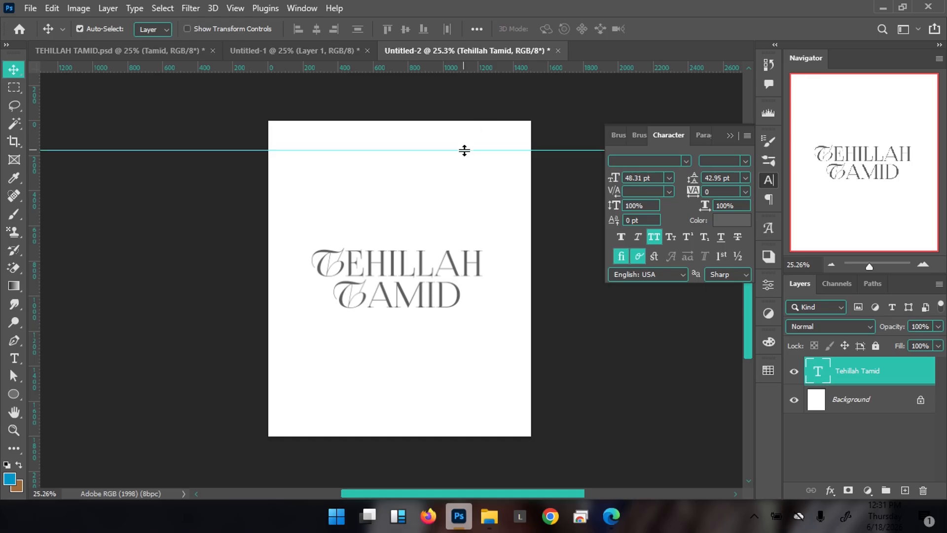
key("ctrl")
left_click_drag(33, 241, 282, 276)
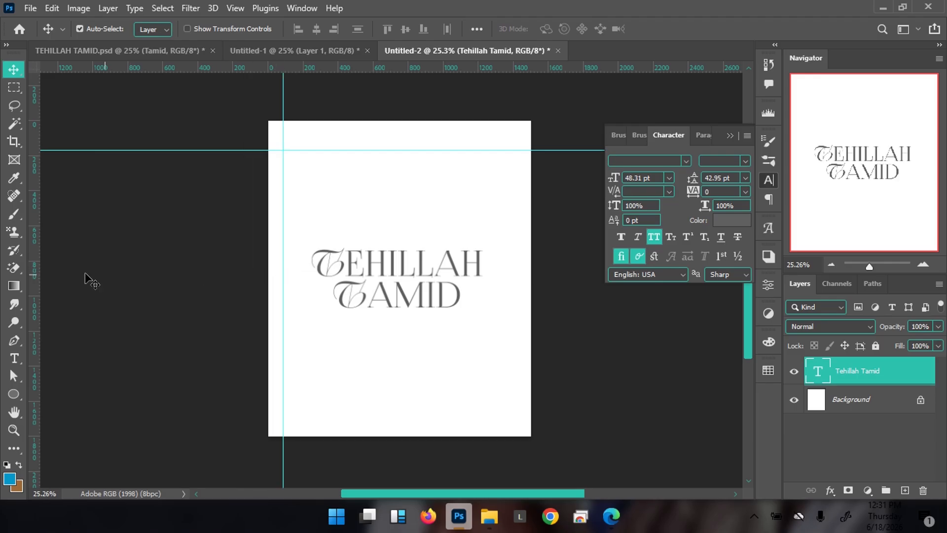
left_click_drag(32, 272, 515, 328)
left_click_drag(515, 329, 516, 329)
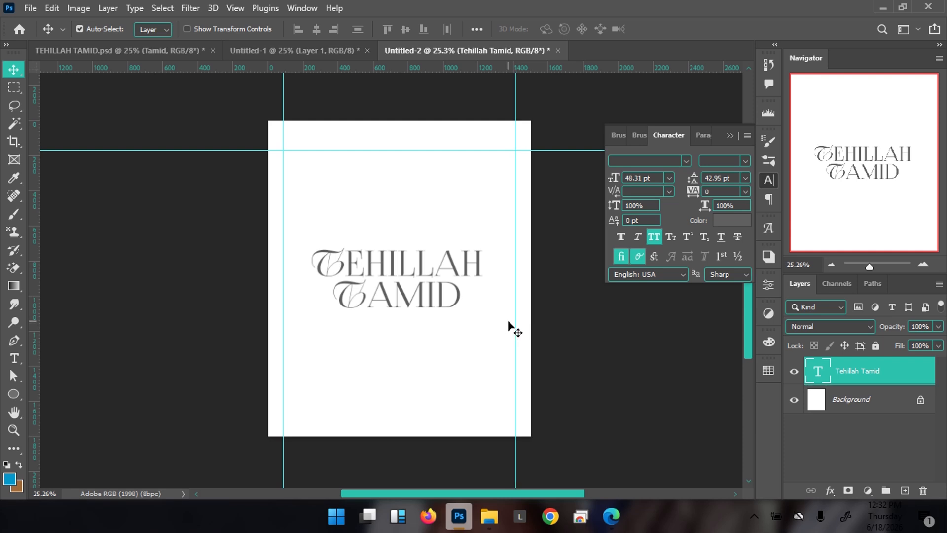
left_click(888, 399)
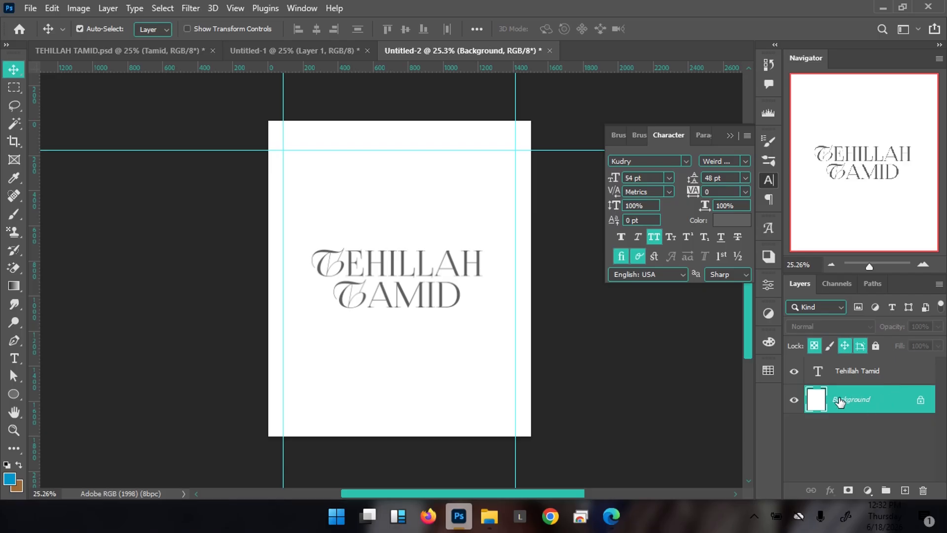
Add an empty Layer 1 above the Background and show the shape tools list
left_click(906, 491)
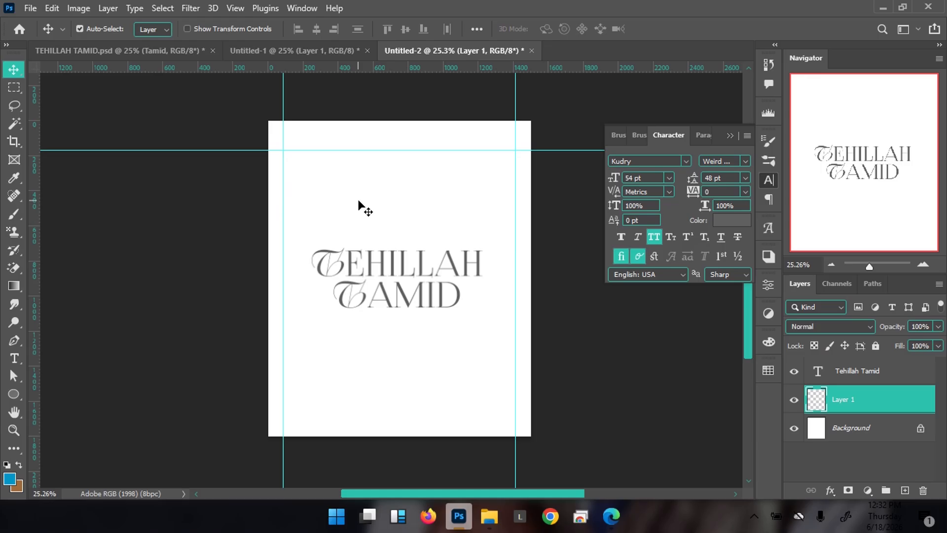
key("u")
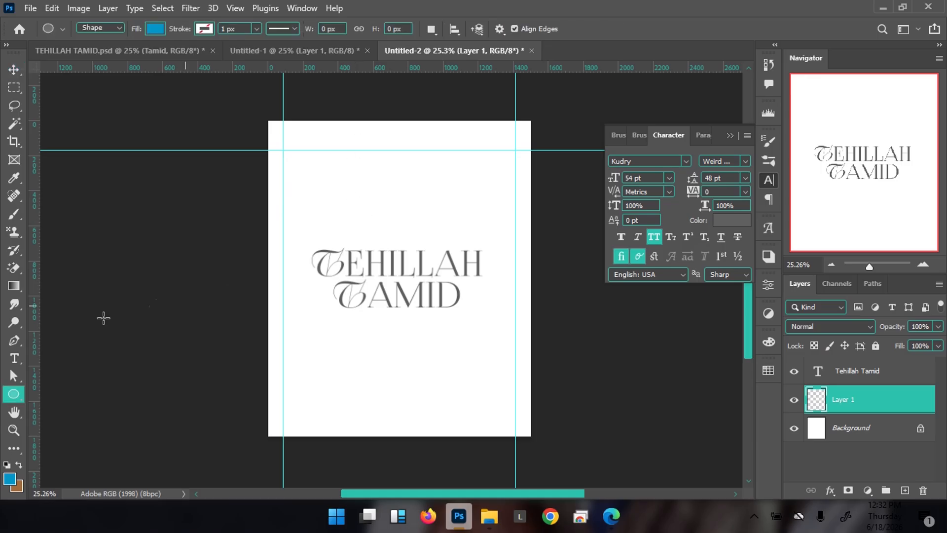
right_click(8, 398)
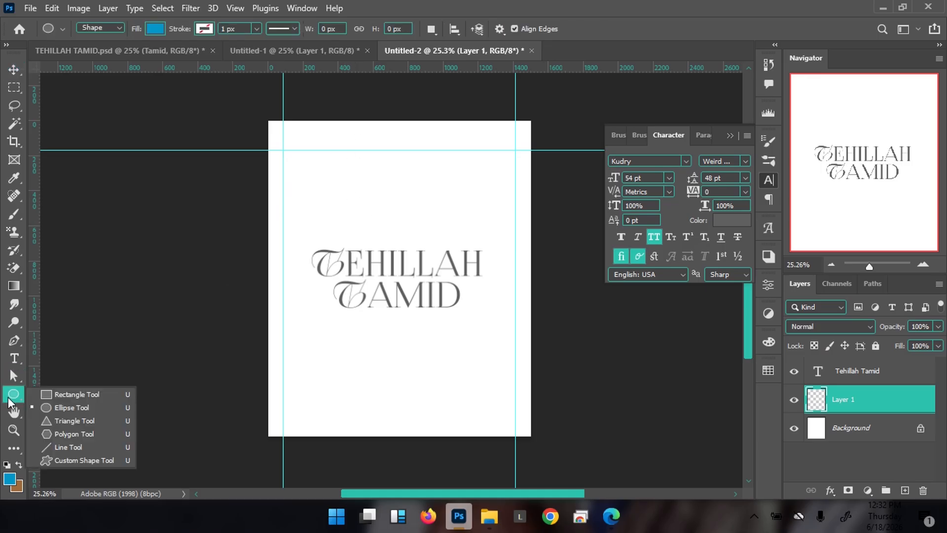
Draw a 1326 × 1797 px rectangle across the guide frame with 0 px corner radius
left_click(75, 395)
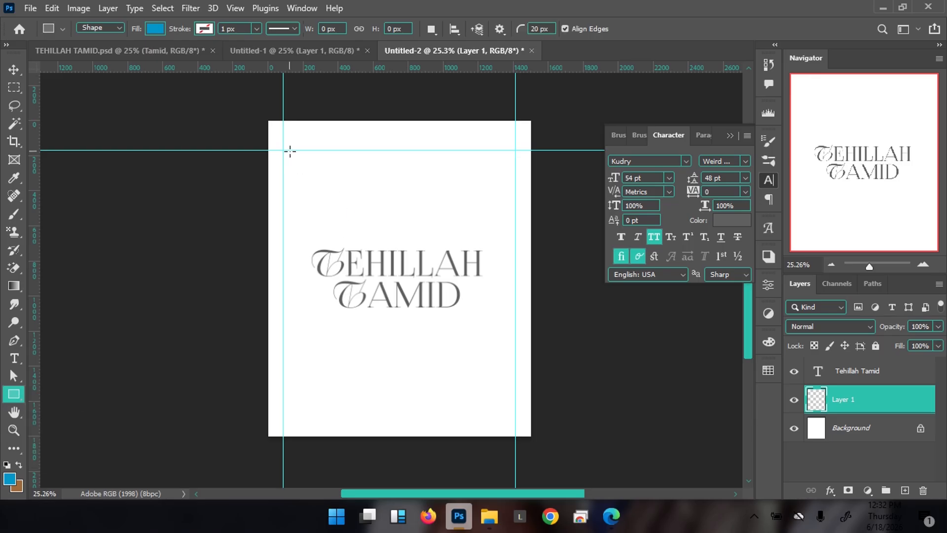
left_click_drag(282, 149, 514, 170)
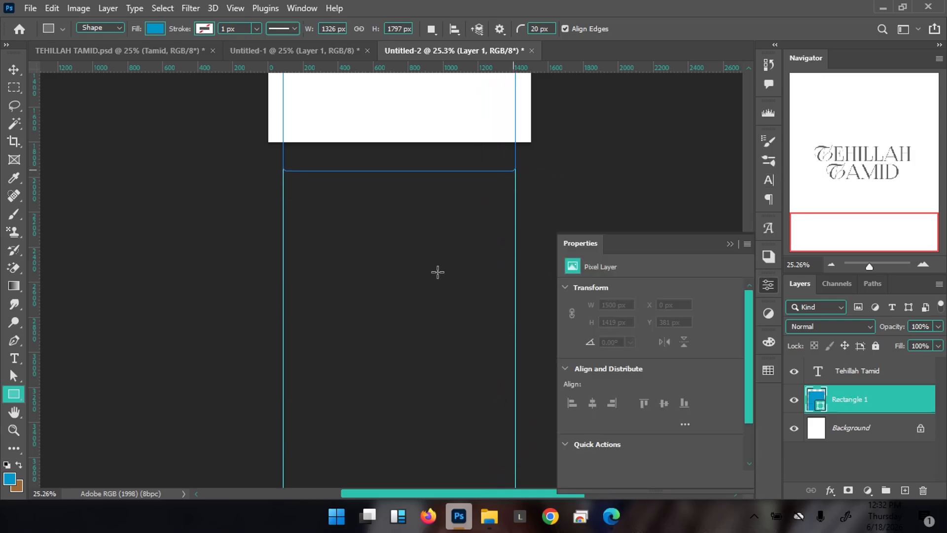
scroll(387, 248, "up", 7)
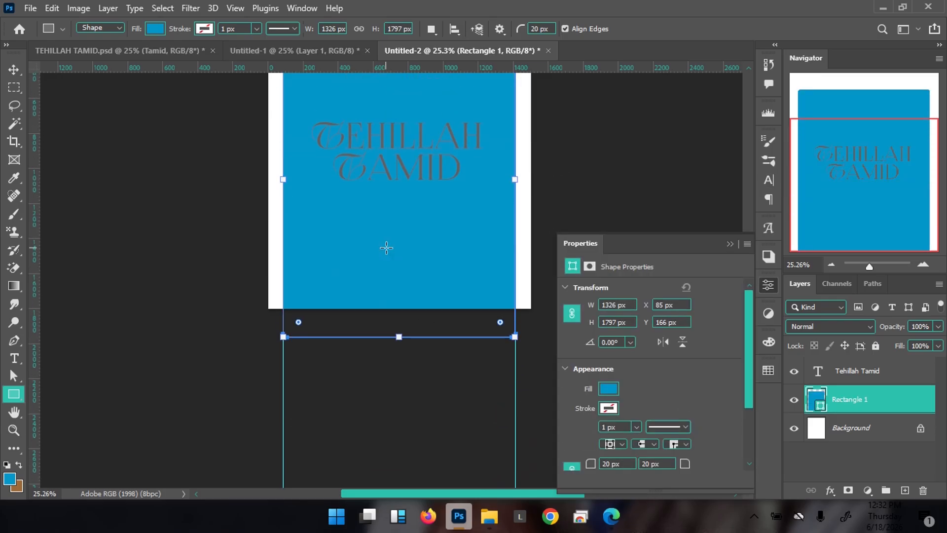
scroll(388, 248, "up", 3)
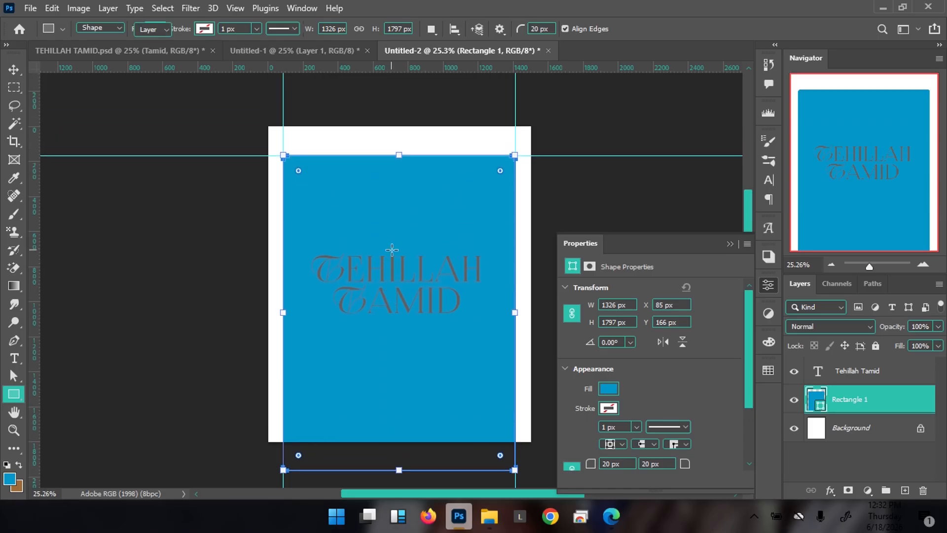
key("v")
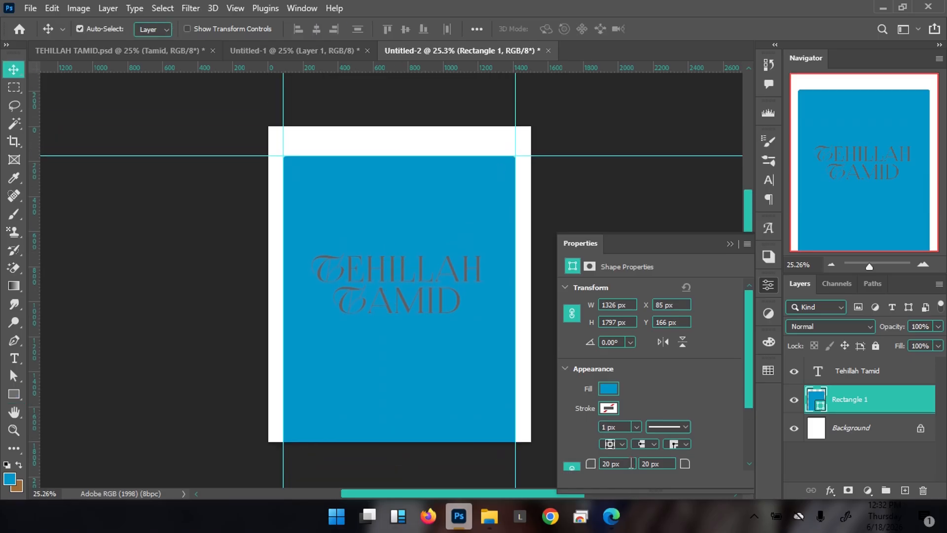
scroll(715, 424, "down", 2)
left_click_drag(634, 419, 596, 419)
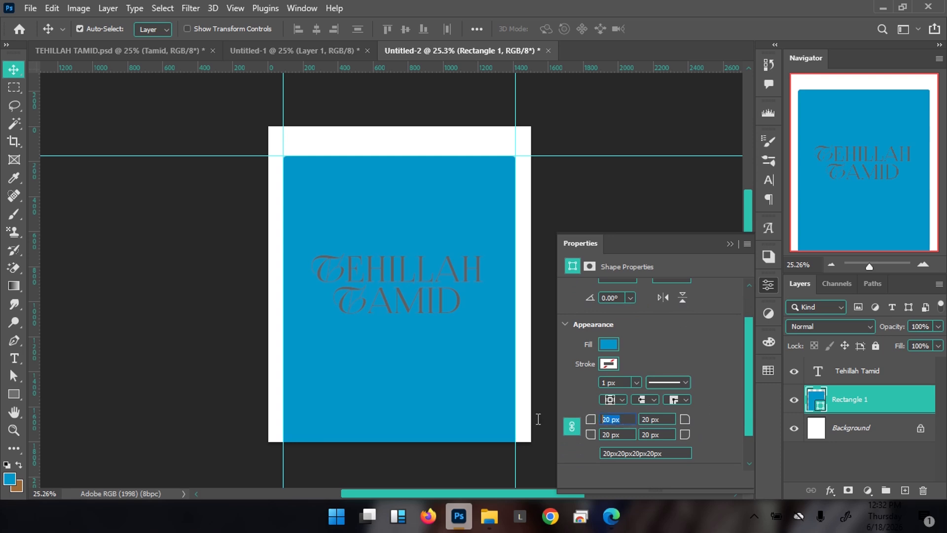
type("0")
key("Return")
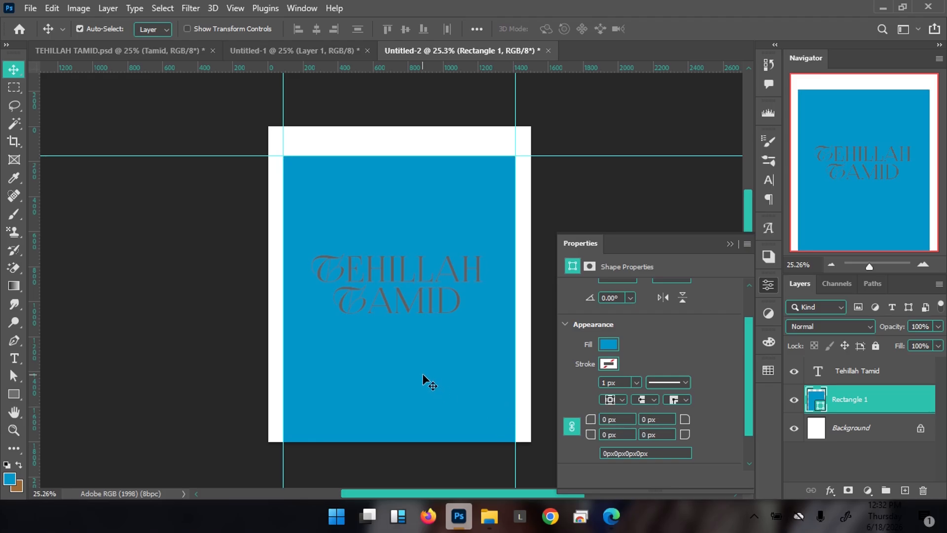
Change Rectangle 1's fill from blue to dark grey #2f2f2f
double_click(820, 406)
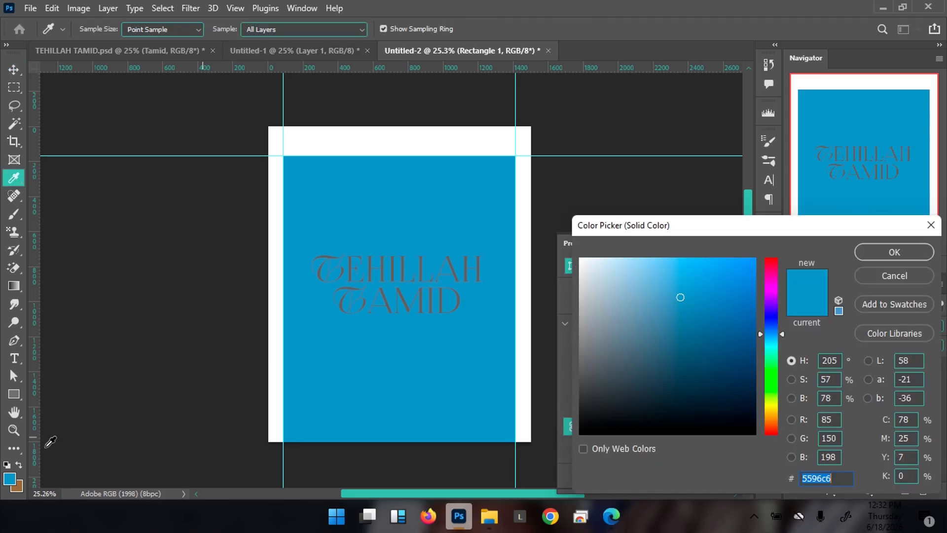
mouse_move(600, 375)
left_mouse_down()
mouse_move(585, 381)
mouse_move(571, 371)
mouse_move(552, 387)
mouse_move(553, 401)
left_mouse_up()
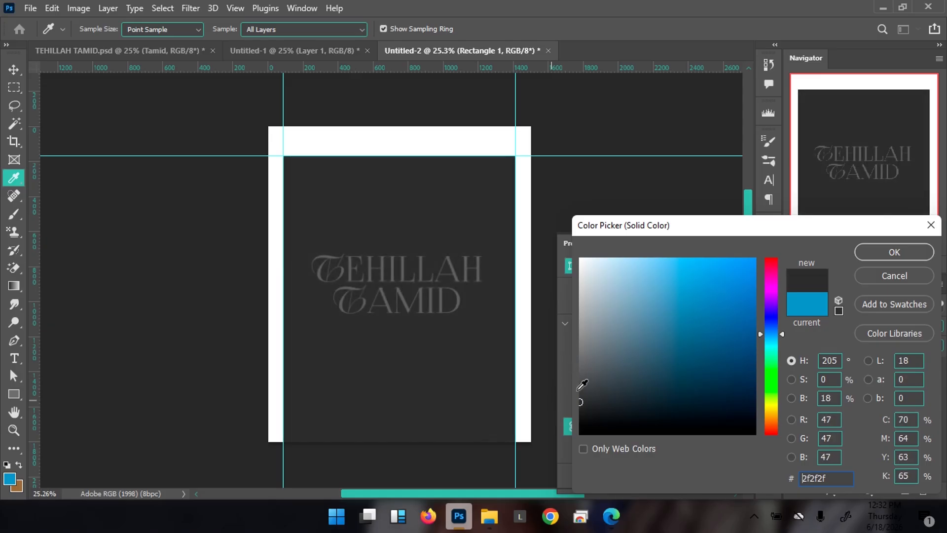
left_click(905, 253)
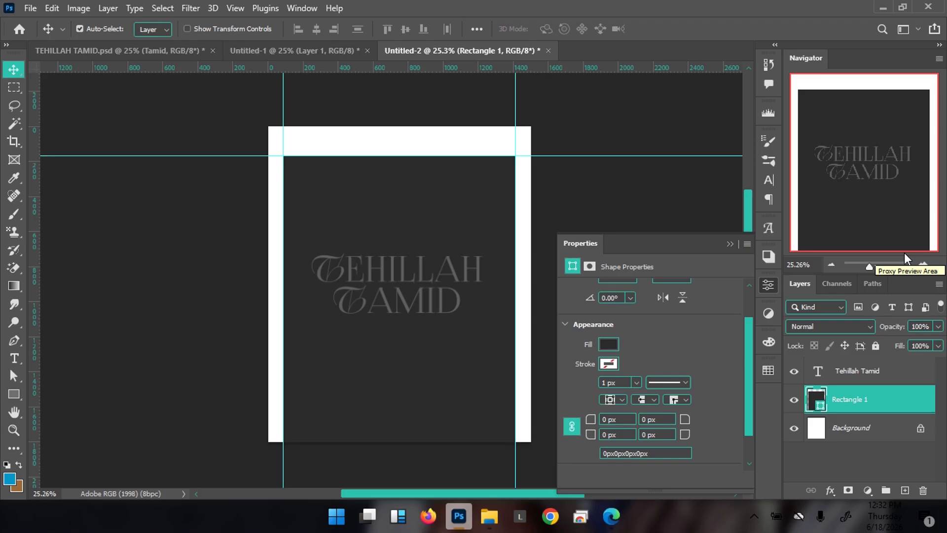
Add another empty layer, then drag the domed-hall JPG from the HILLAH folder into Photoshop
left_click(731, 244)
left_click(906, 491)
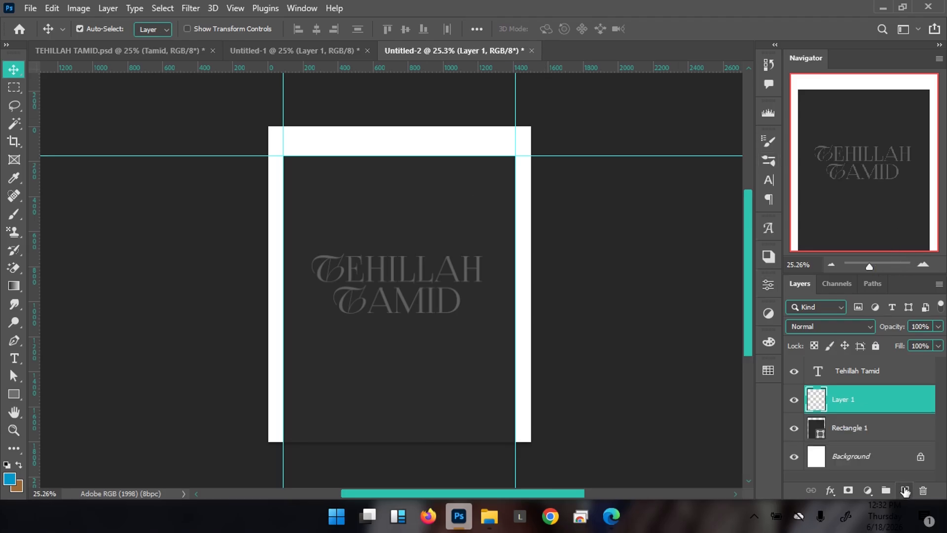
mouse_move(495, 527)
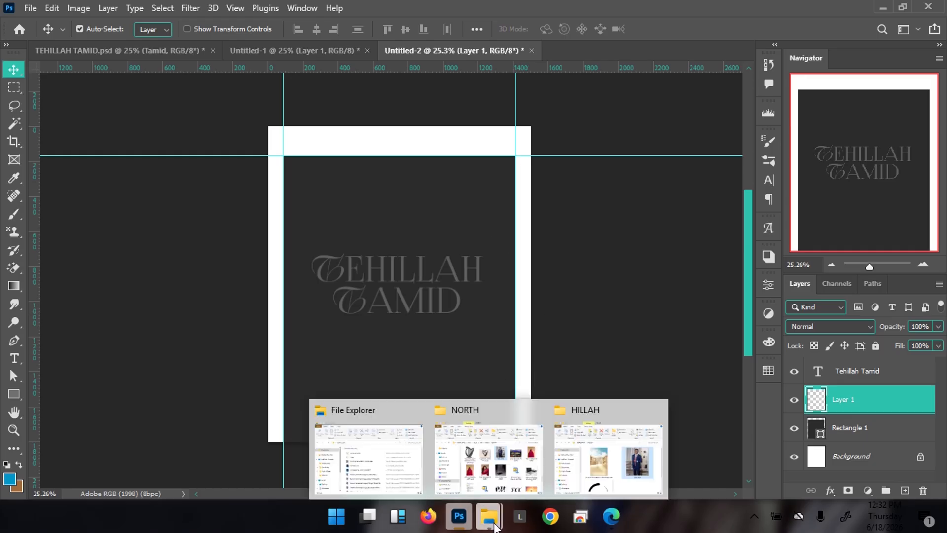
left_click(621, 469)
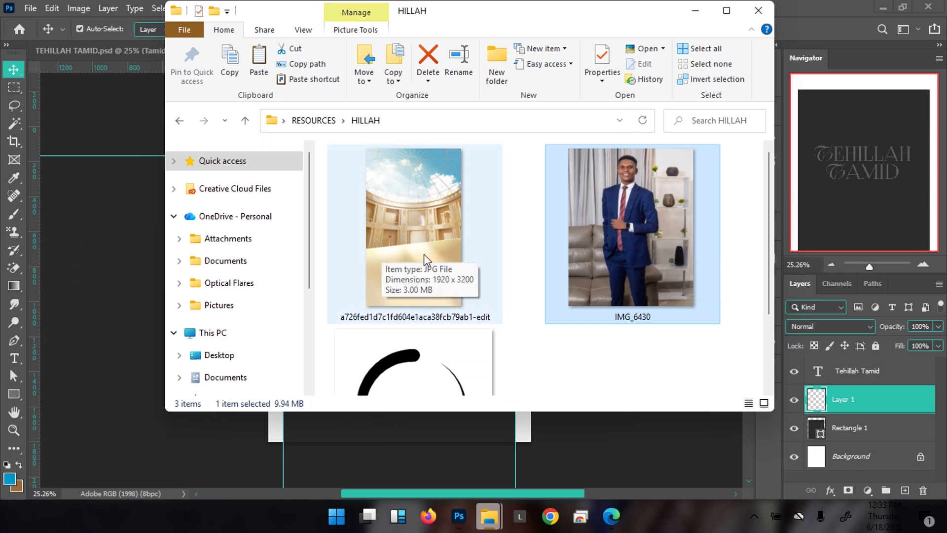
left_click(447, 285)
left_click_drag(438, 239, 107, 13)
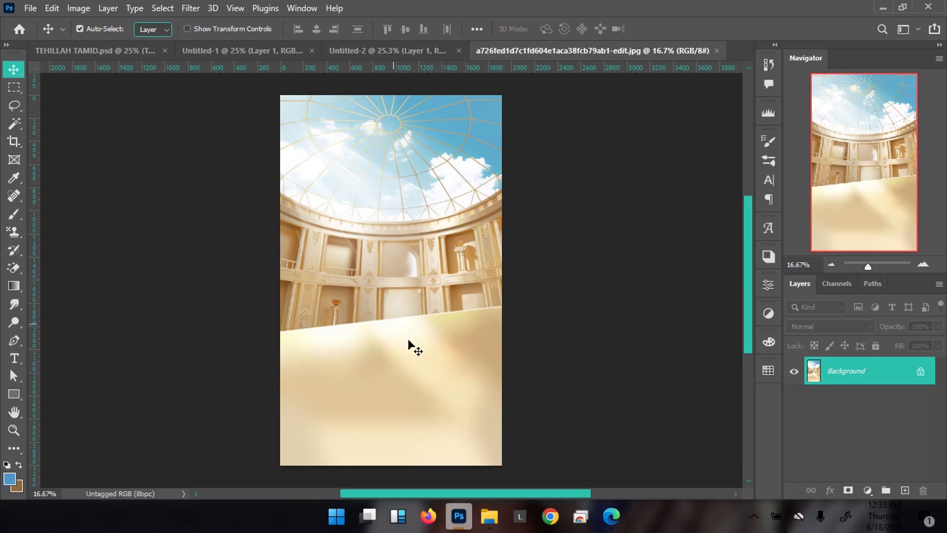
Drag the domed-hall image into Untitled-2 as Layer 2 behind the title
left_click_drag(422, 329, 374, 318)
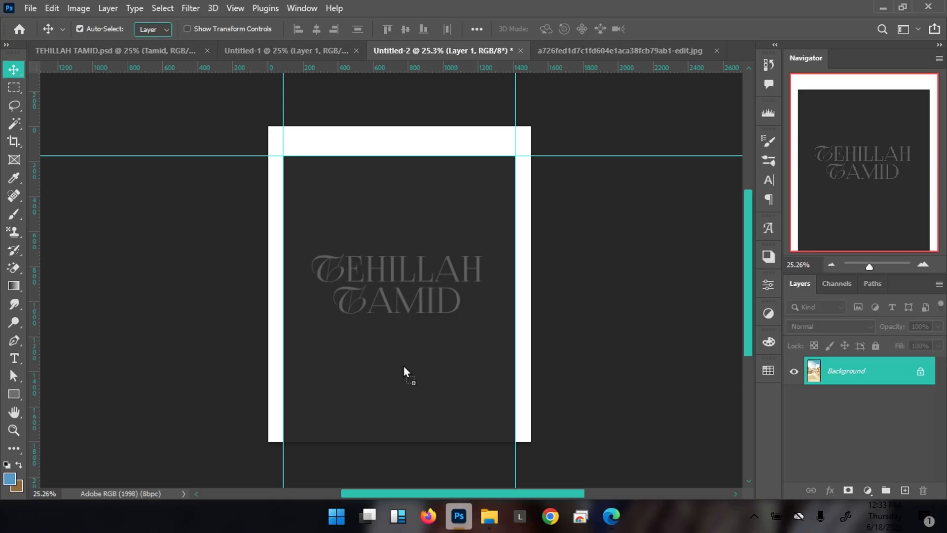
left_click_drag(404, 366, 404, 366)
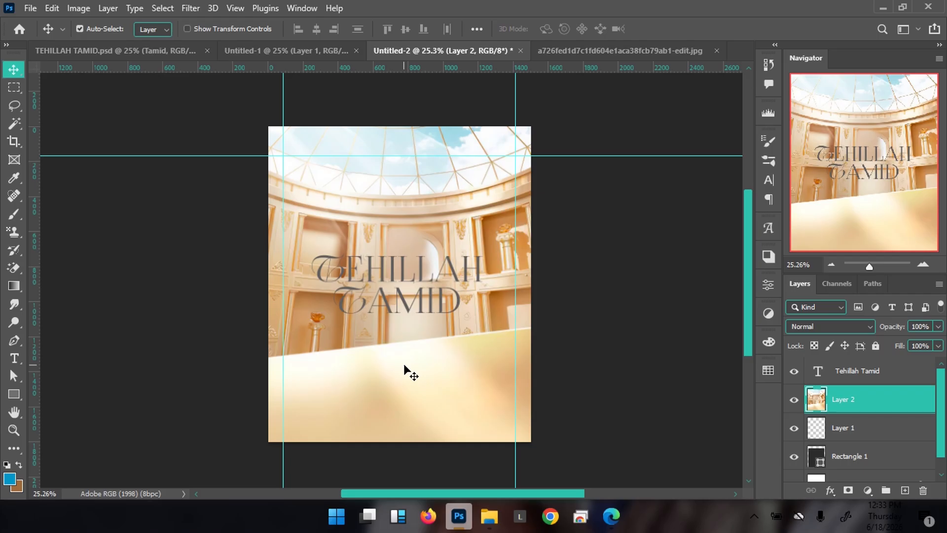
Convert Layer 2, the domed-hall image, into a smart object from its context menu
right_click(884, 399)
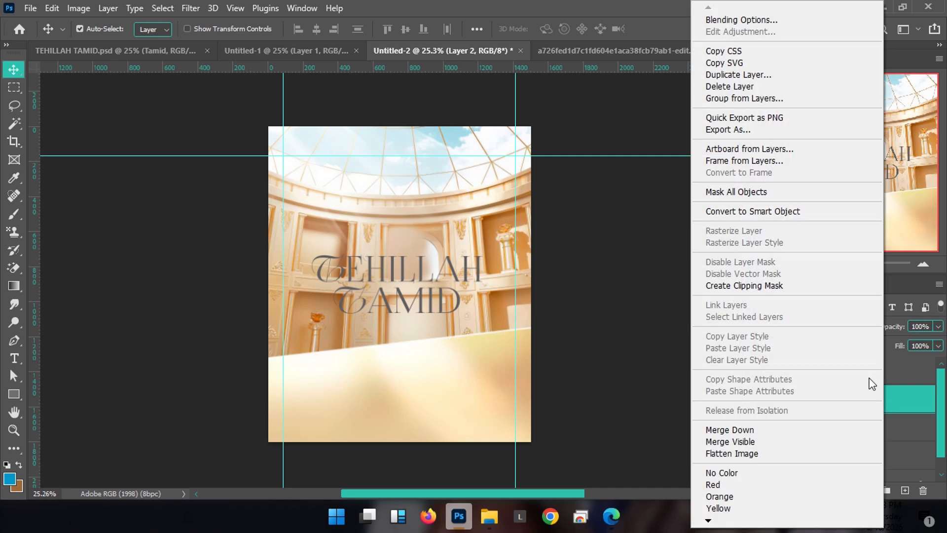
left_click(787, 205)
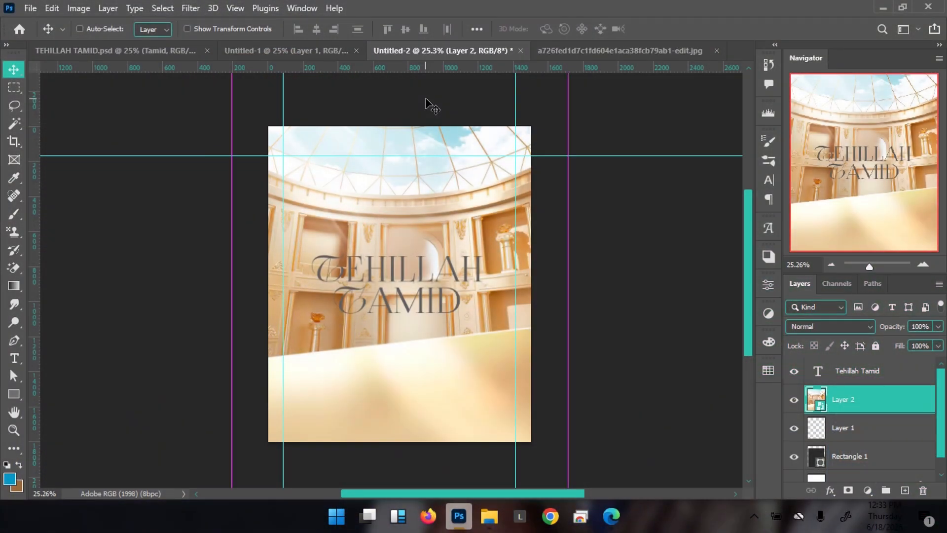
Free-transform the hall image down to about 63% and align it with the left guide
key("ctrl+t")
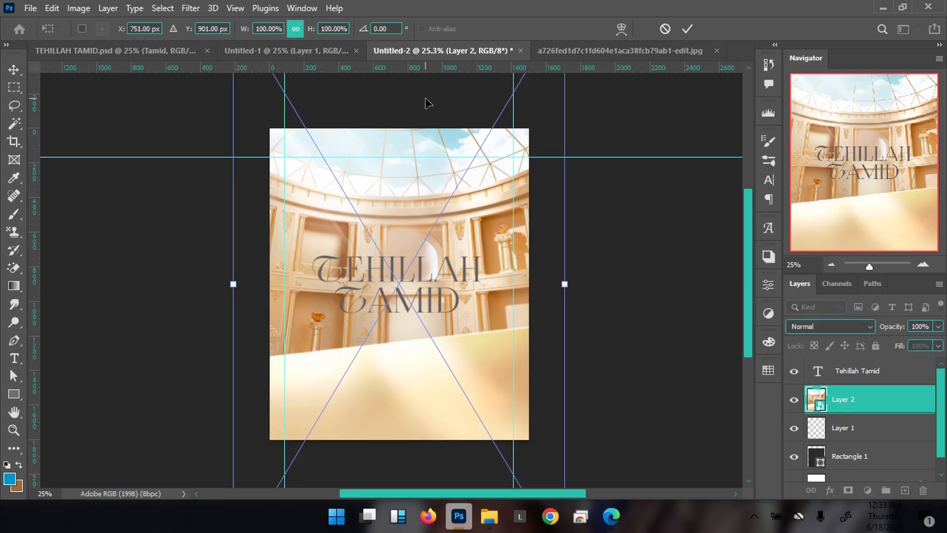
key("ctrl+minus")
key("ctrl+minus")
key("ctrl+minus")
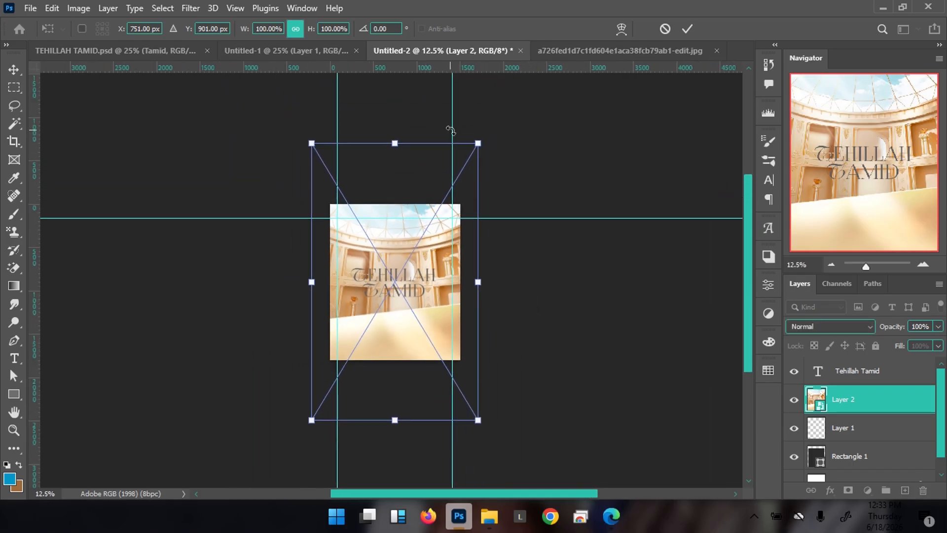
left_click_drag(478, 143, 440, 189)
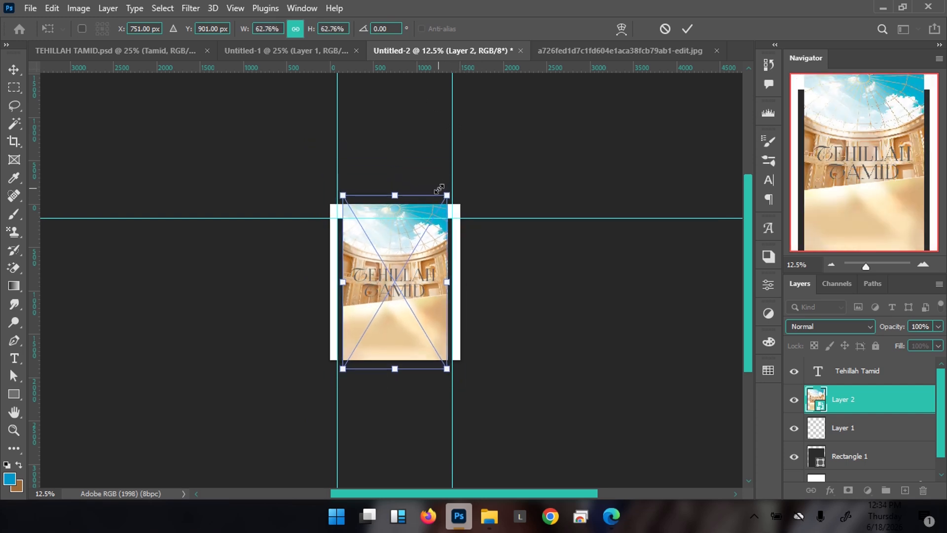
left_click_drag(382, 289, 420, 280)
left_click_drag(405, 187, 396, 212)
Enlarge the hall image to about 71%, apply the transform, and nudge it lower
scroll(422, 392, "down", 2)
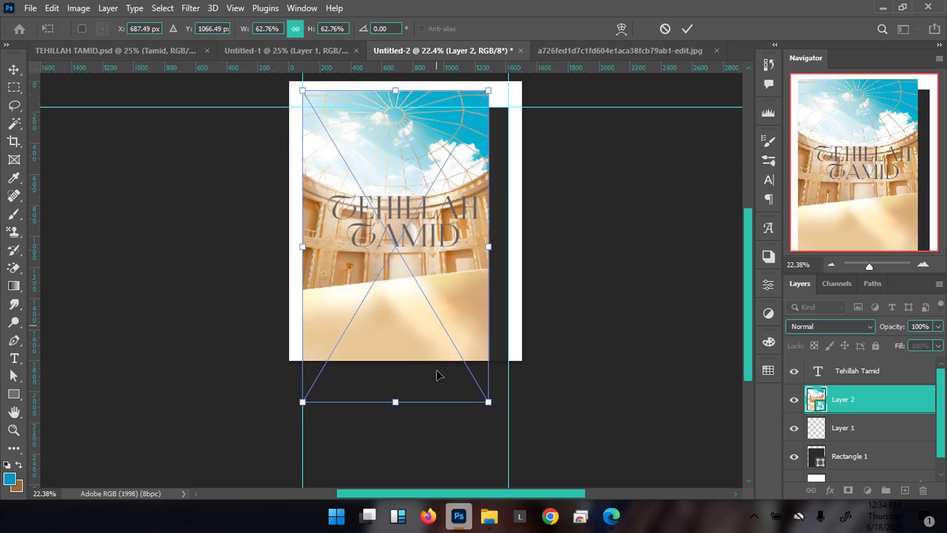
left_click_drag(489, 402, 523, 431)
scroll(498, 318, "up", 3)
scroll(356, 353, "down", 4)
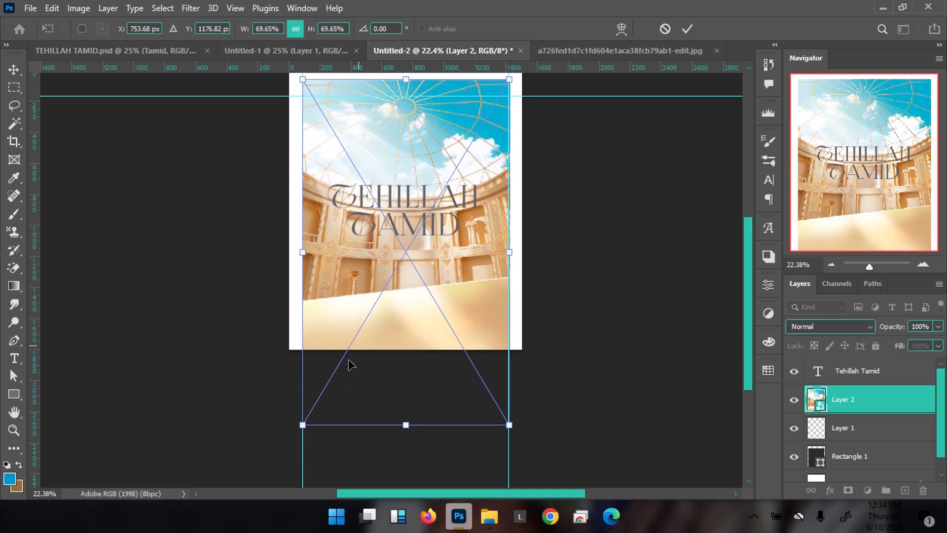
left_click_drag(302, 426, 299, 430)
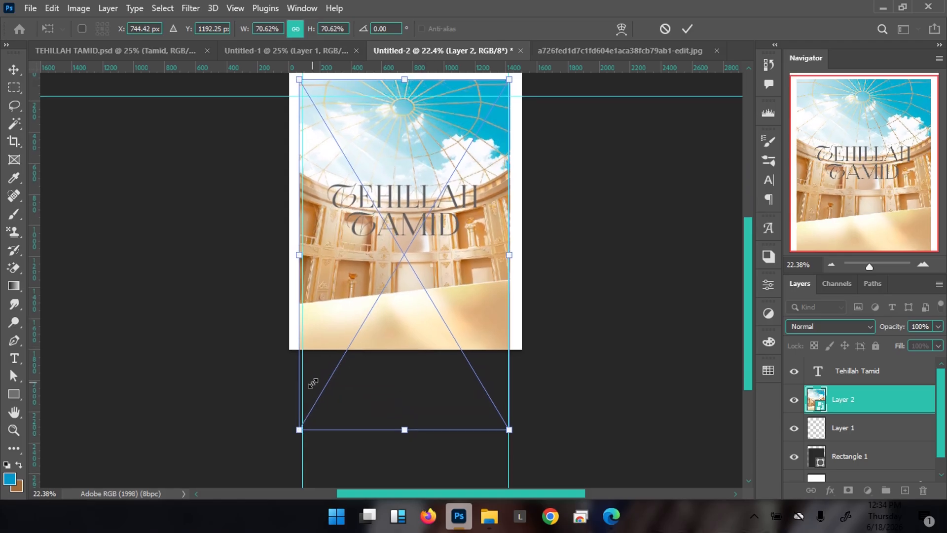
key("Return")
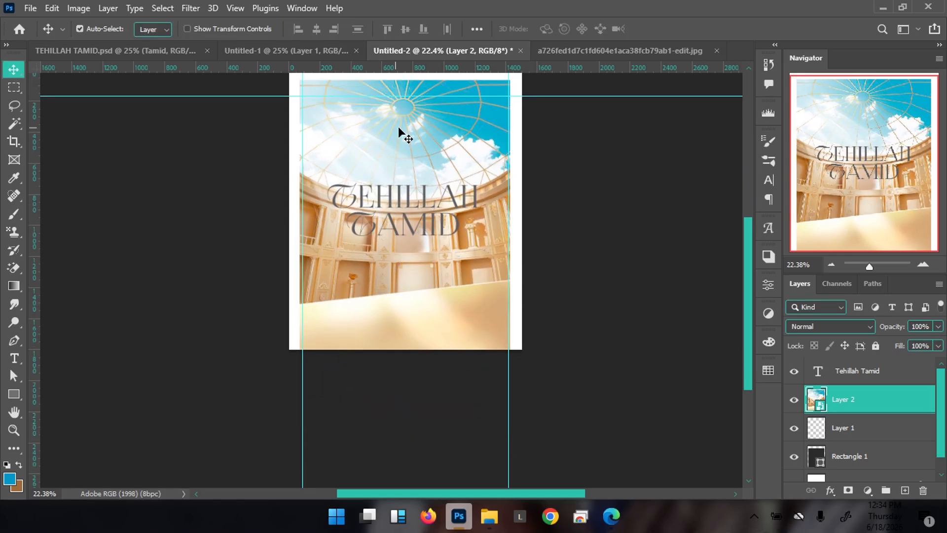
left_click_drag(406, 128, 406, 147)
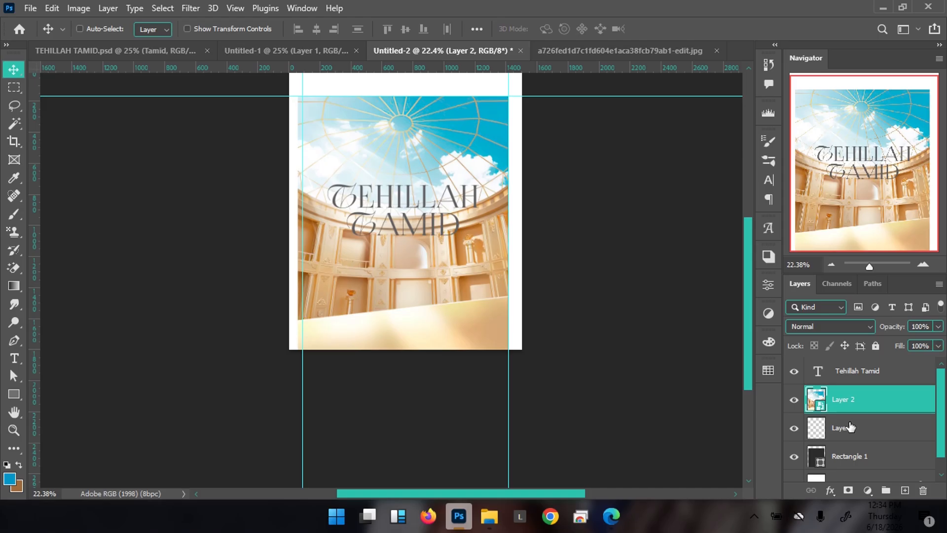
Group Layer 2 into Group 1 and load the Rectangle 1 shape as a selection
key("ctrl+g")
scroll(847, 431, "down", 1)
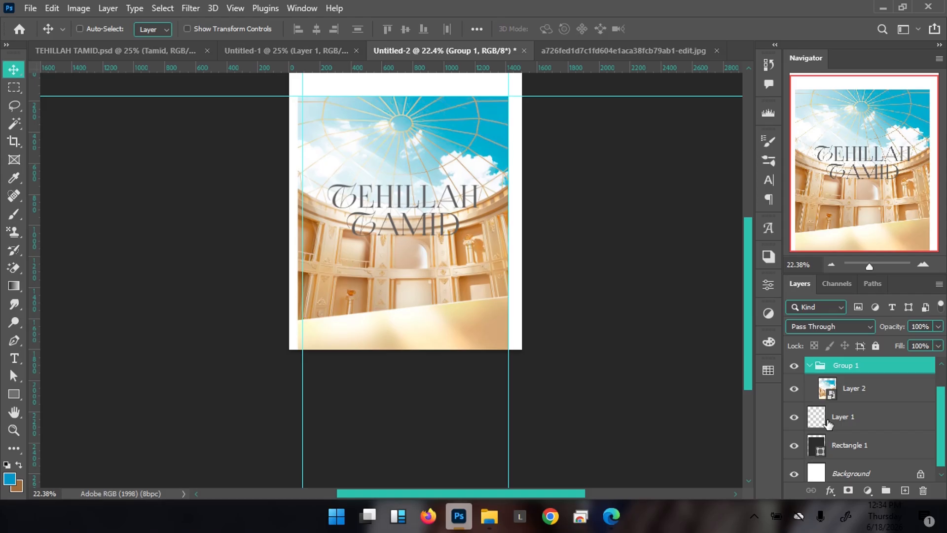
left_click(817, 447, "ctrl")
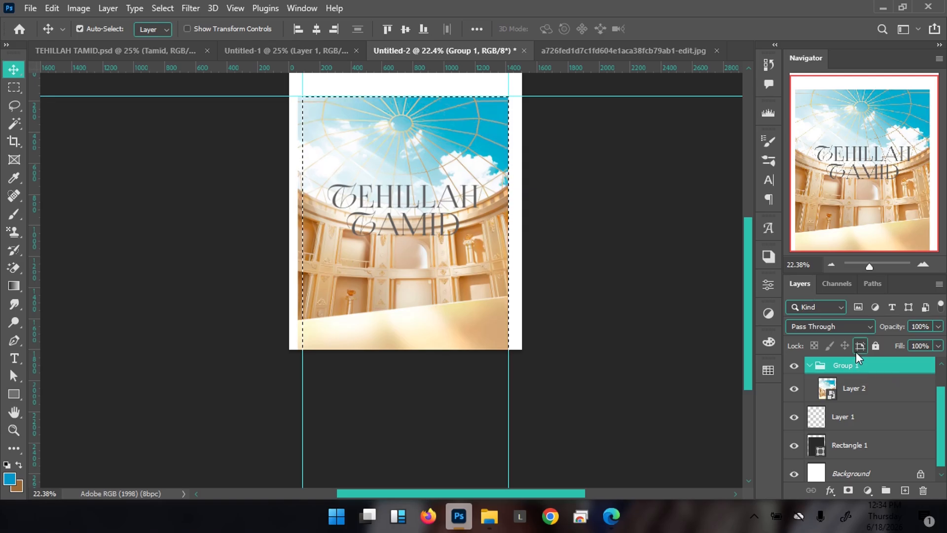
Add a layer mask to Group 1 from the rectangle selection, then select Layer 2
left_click(848, 490)
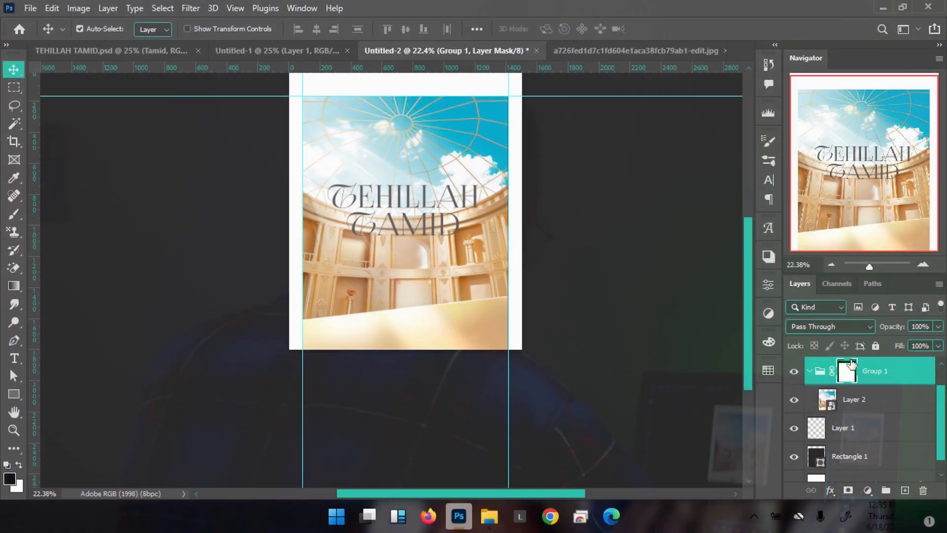
left_click(880, 405)
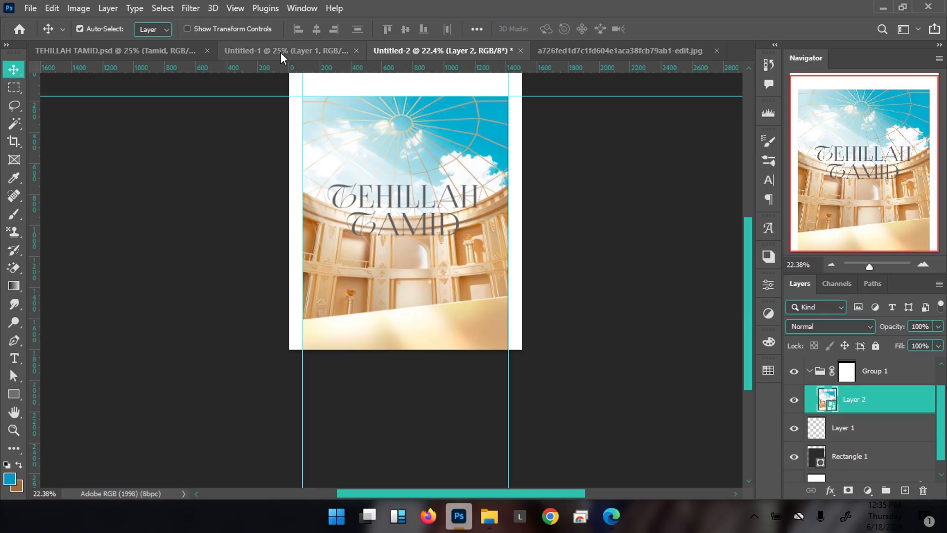
Check the portrait in the HILLAH folder, then switch to Photoshop's Untitled-1 cut-out document
mouse_move(489, 516)
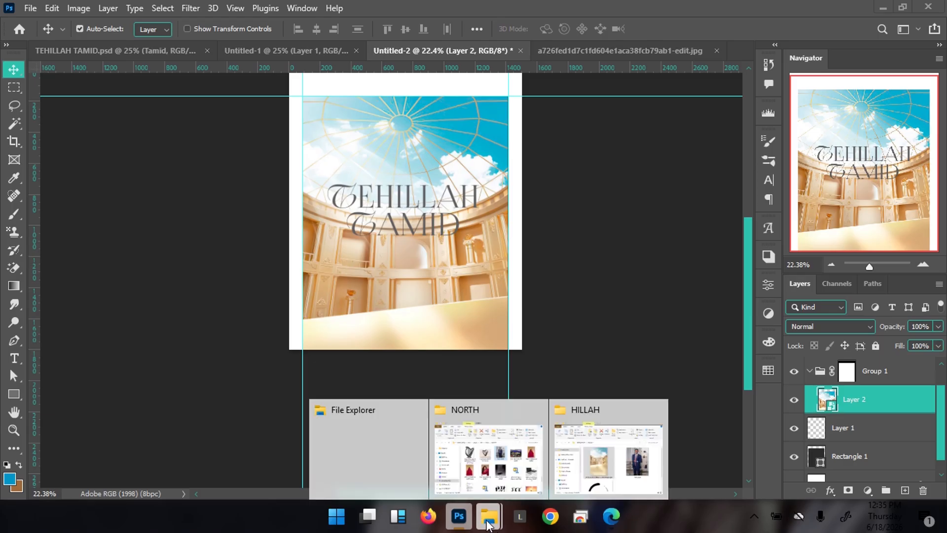
left_click(615, 454)
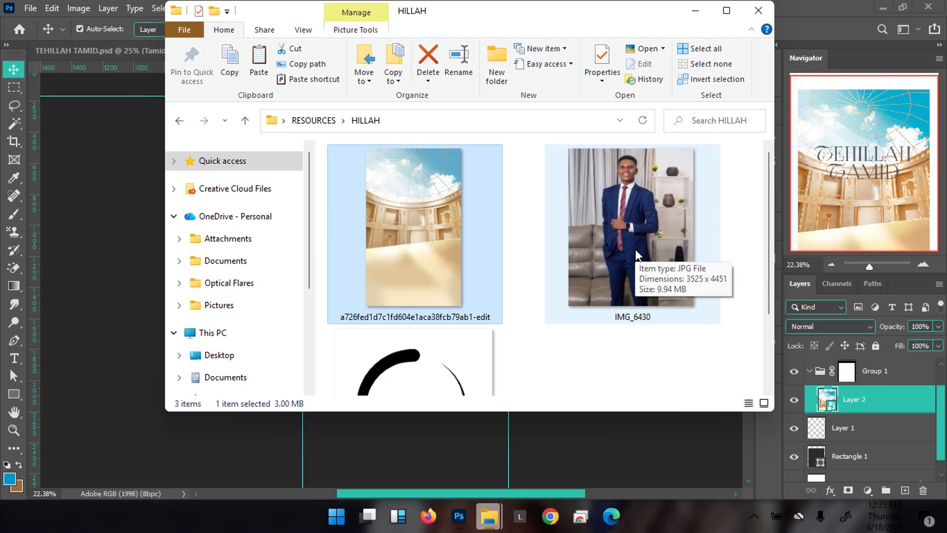
left_click(809, 32)
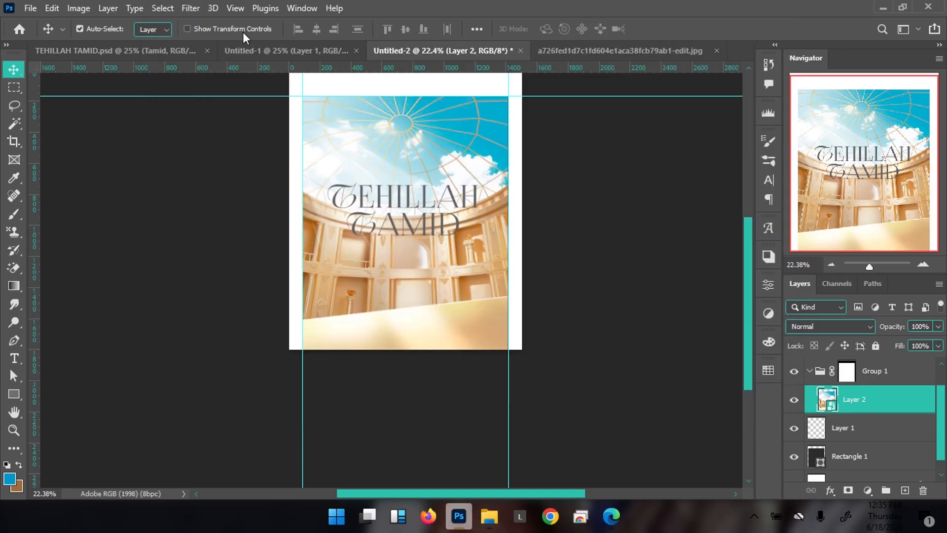
left_click(272, 55)
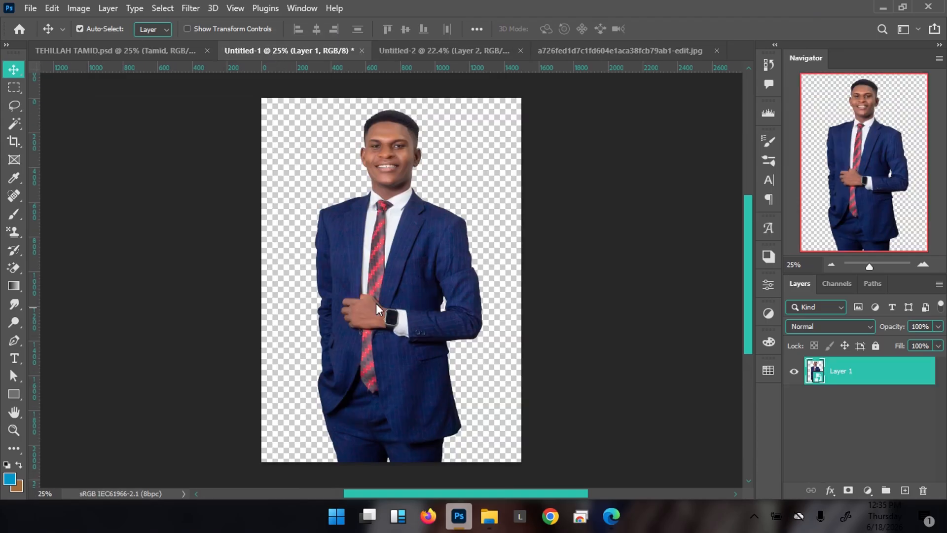
Drag the suited man cut-out into Untitled-2, accept the profile conversion, and move Layer 3 down
left_click_drag(395, 294, 425, 206)
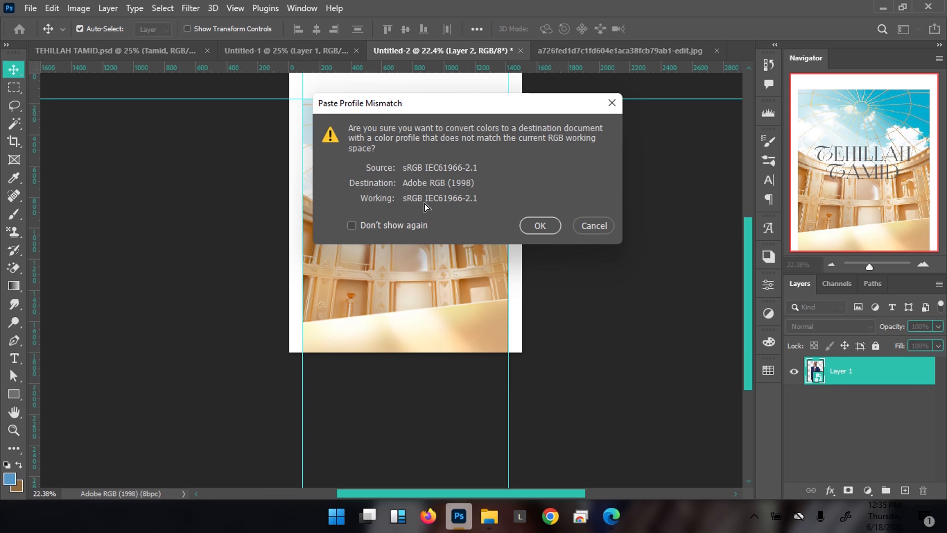
left_click(543, 226)
left_click_drag(440, 148, 432, 207)
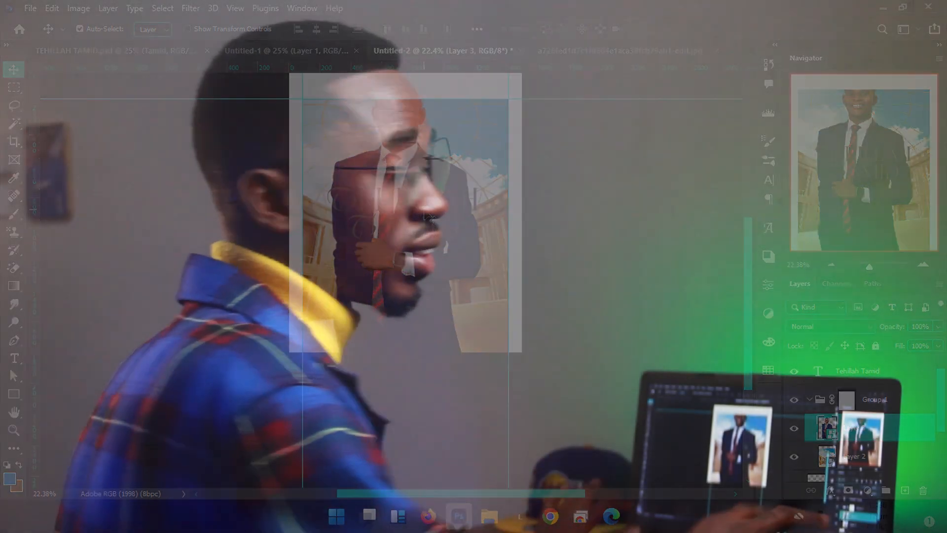
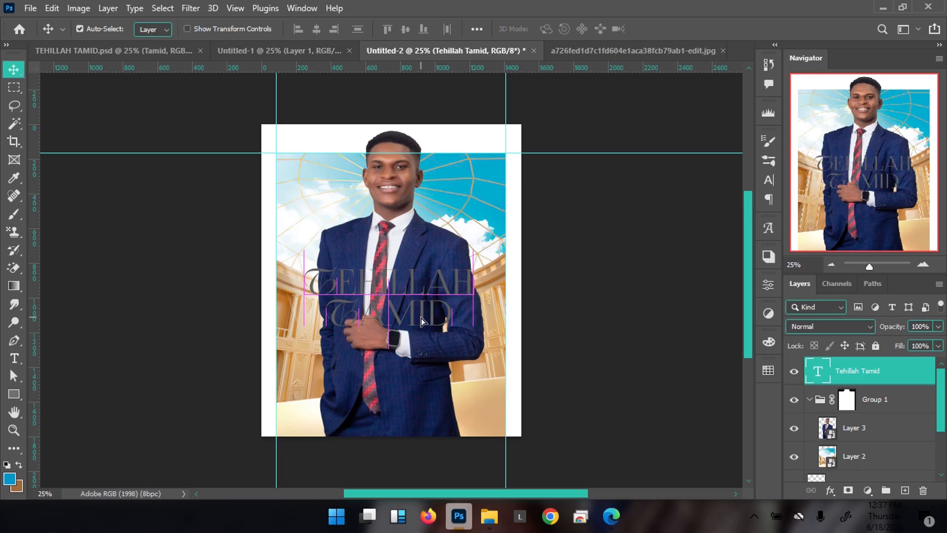
Enlarge the Tehillah Tamid title slightly, then compare with the finished flyer
key("ctrl+t")
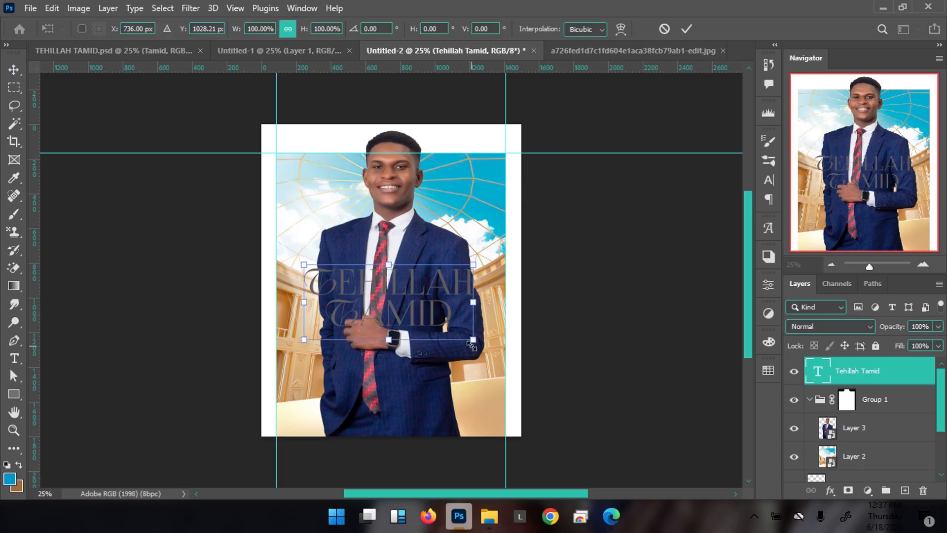
left_click_drag(471, 340, 484, 305)
key("Return")
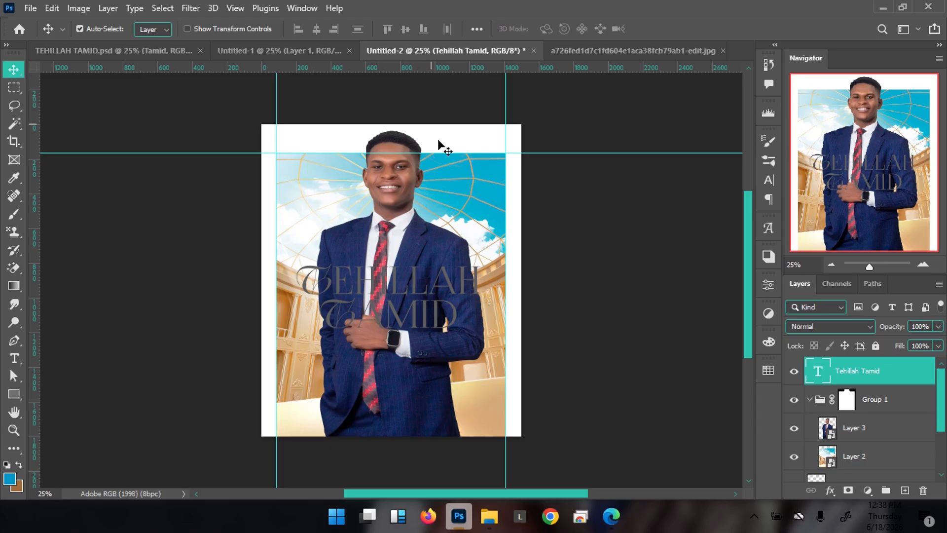
left_click(142, 52)
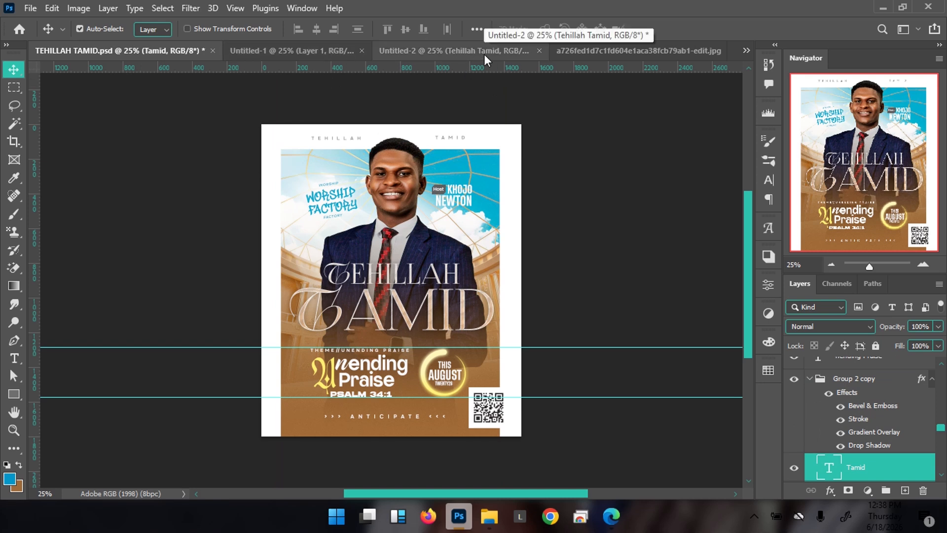
left_click(448, 48)
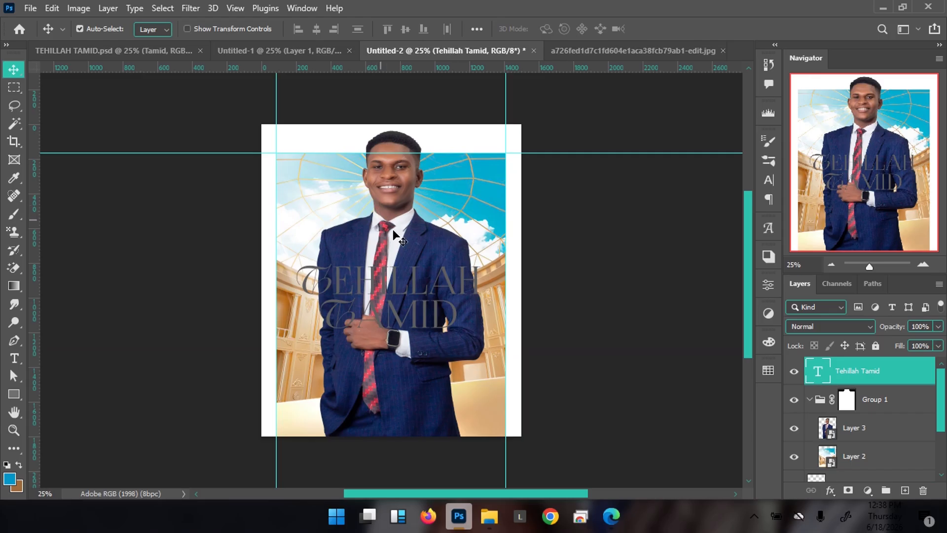
Move the Tehillah Tamid title up and left and enlarge it further
left_click_drag(413, 289, 412, 277)
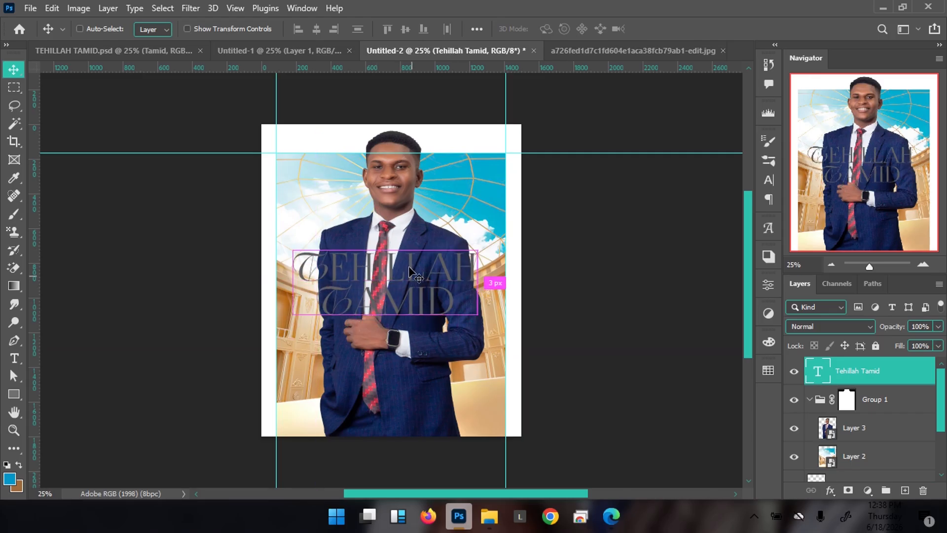
key("ctrl+t")
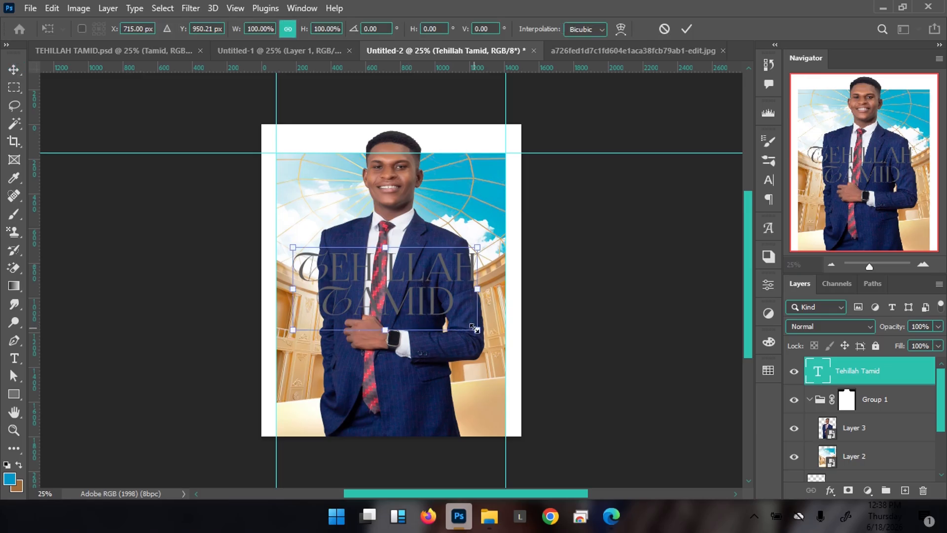
left_click_drag(477, 329, 489, 311)
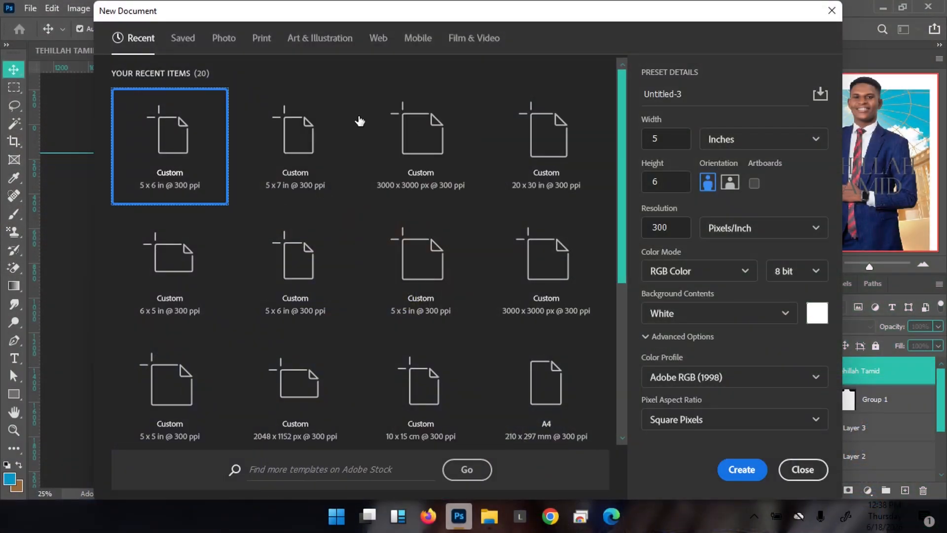
Set the new document to 5 × 5 in at 300 ppi and create it
left_click(668, 140)
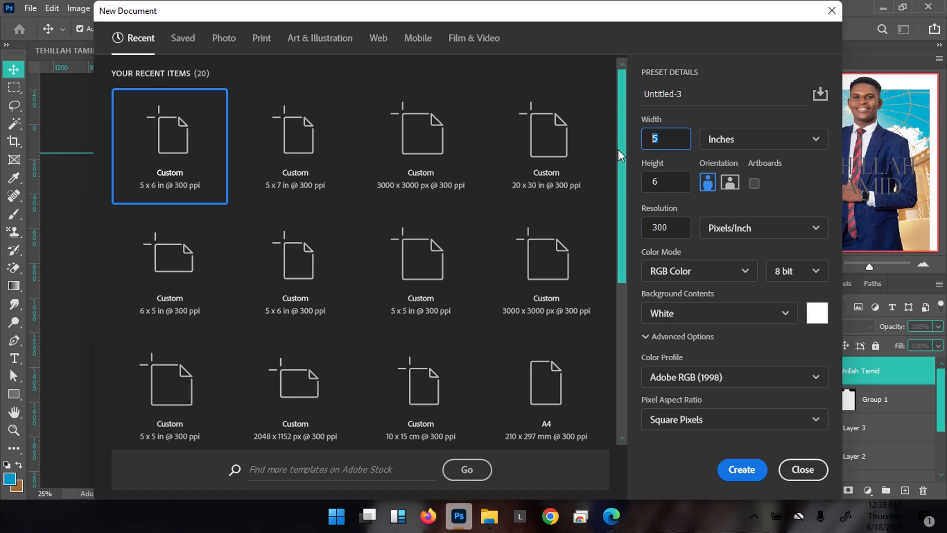
key("Tab")
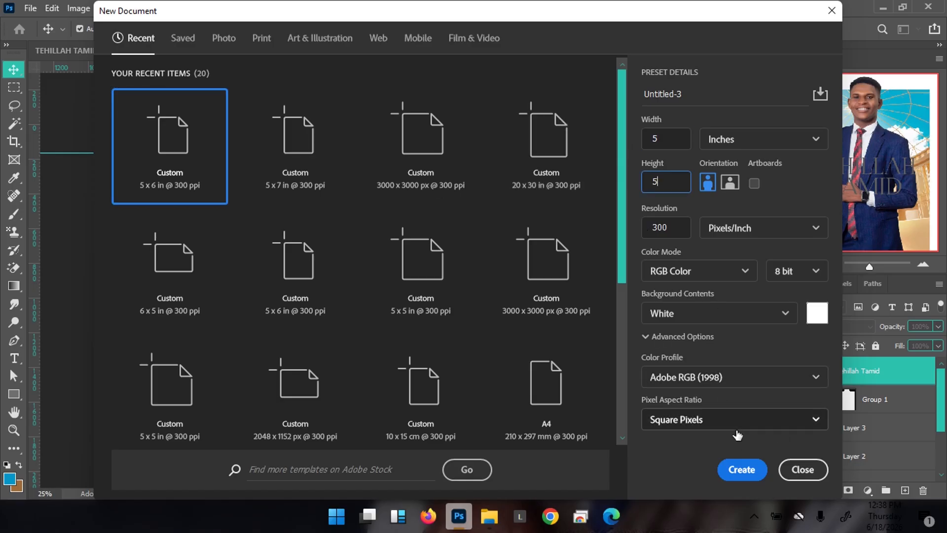
left_click(743, 469)
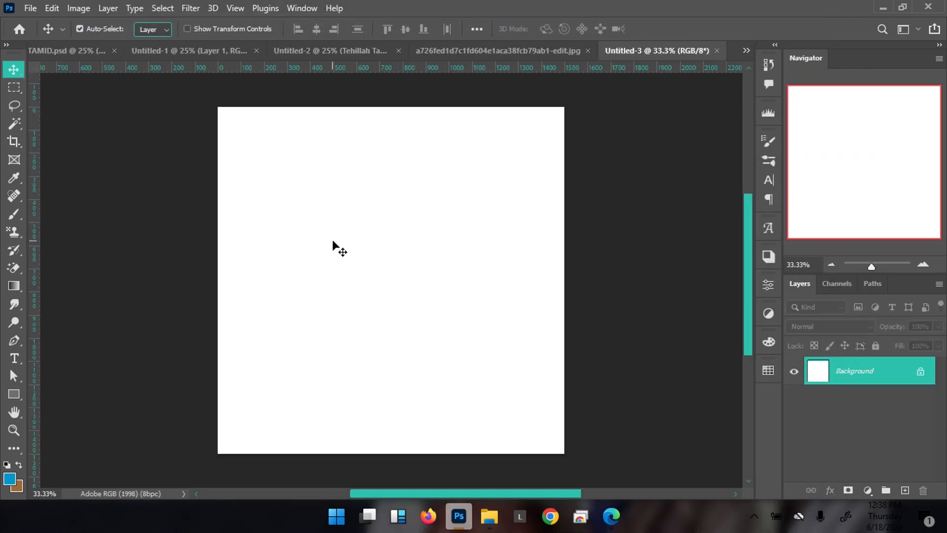
Add a text layer on the canvas and colour its text dark grey (2f2f2f)
key("t")
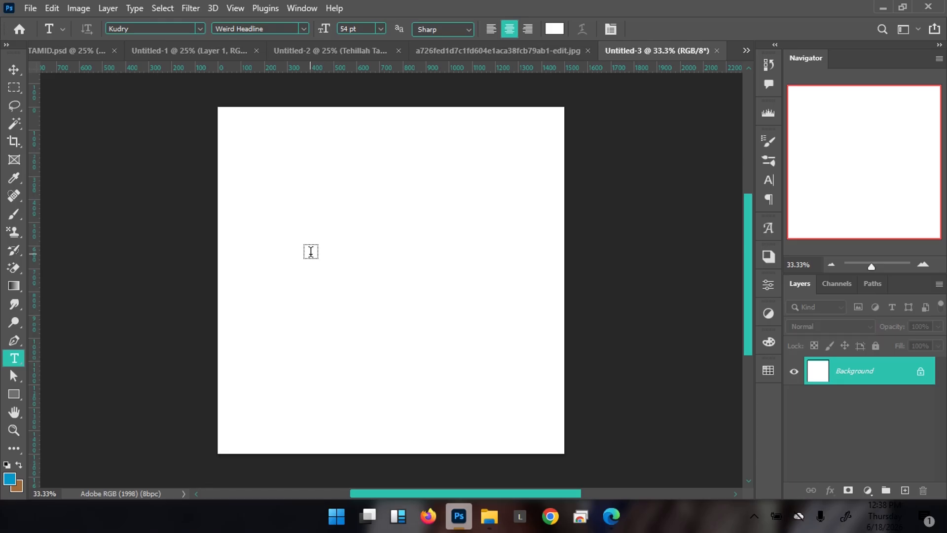
left_click(311, 252)
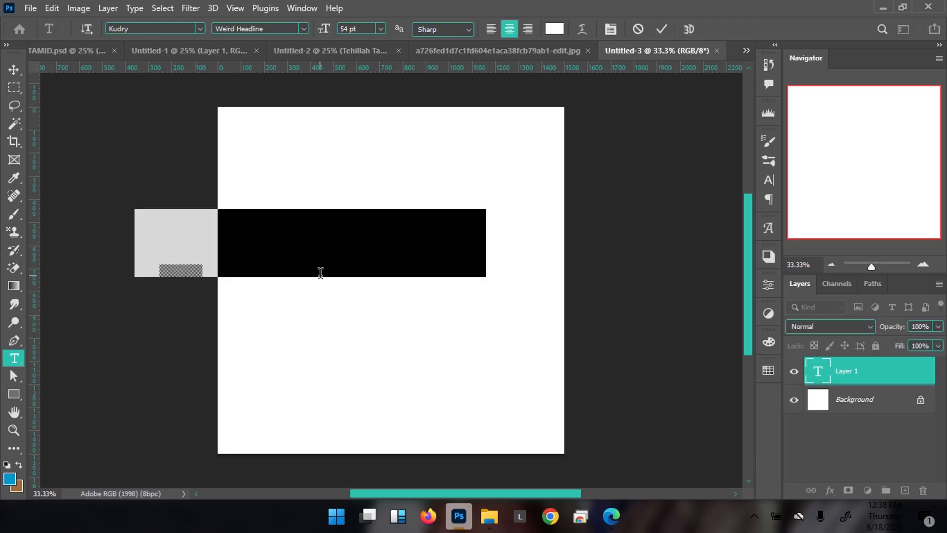
key("BackSpace")
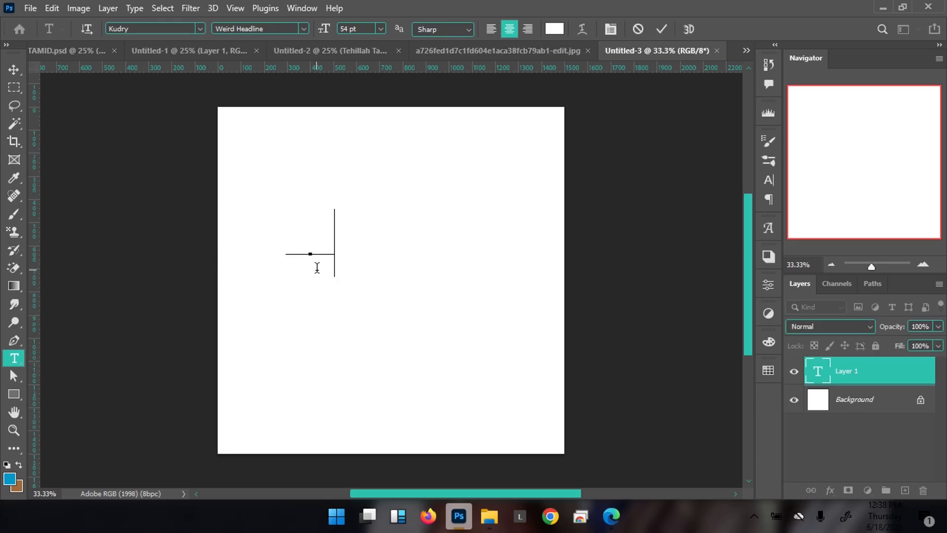
type("il")
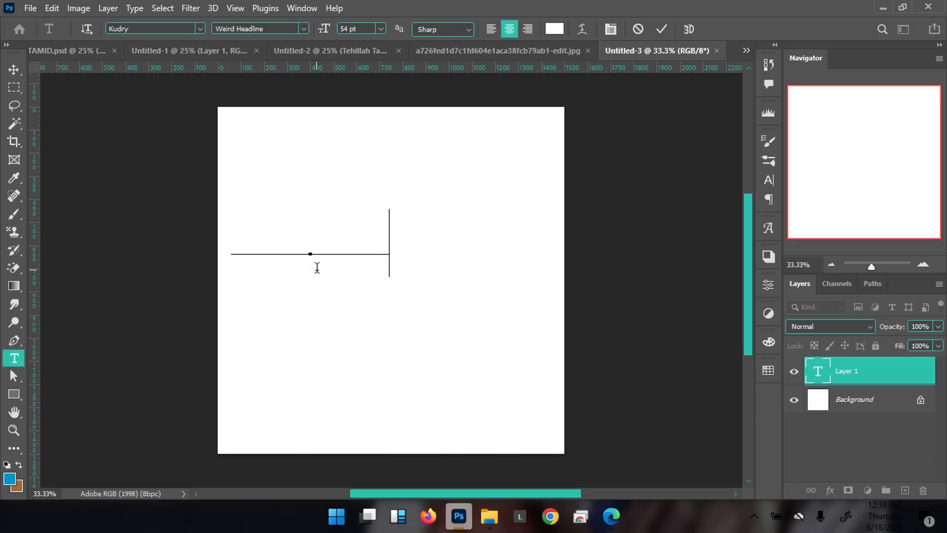
type("ah")
key("ctrl+a")
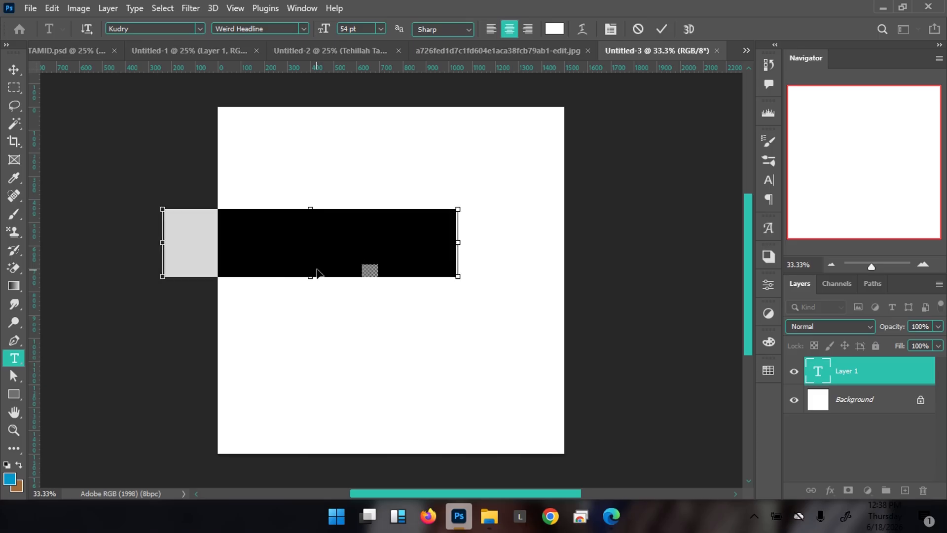
left_click(554, 29)
left_click_drag(660, 332, 560, 401)
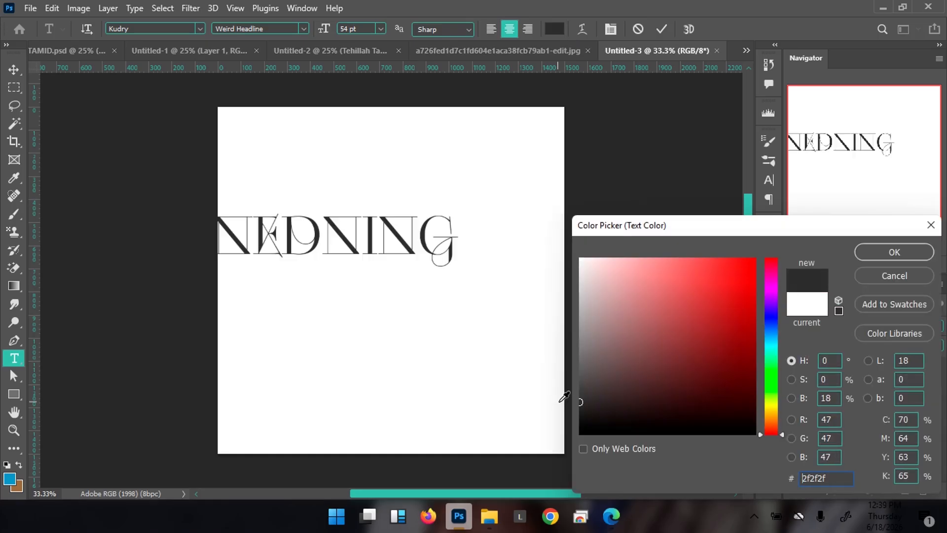
left_click(875, 252)
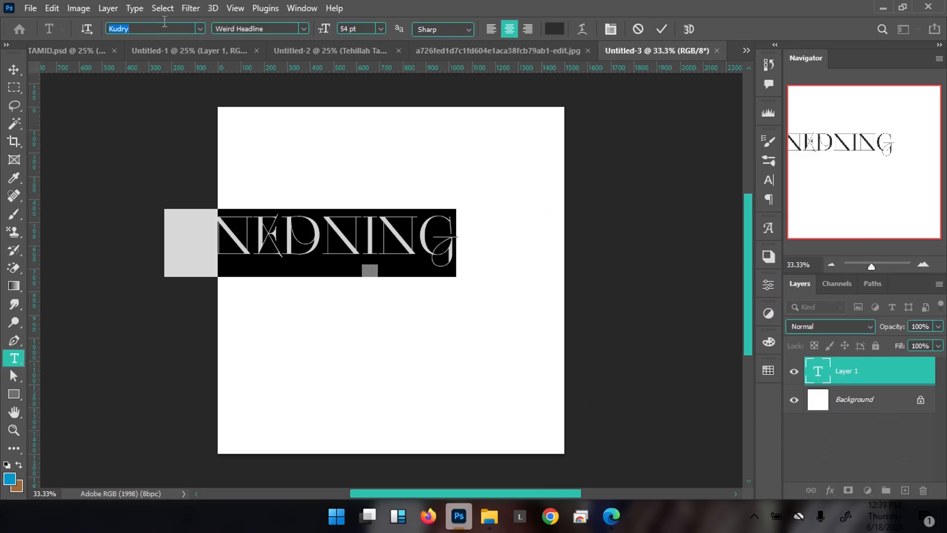
Set the word in Guttor Regular with All Caps off, commit, and move it toward centre
type("guttor")
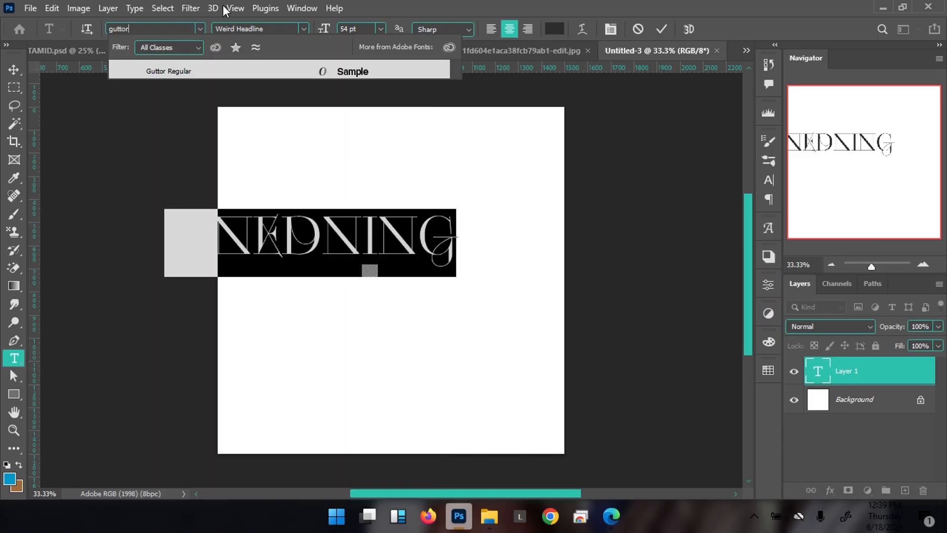
left_click(273, 72)
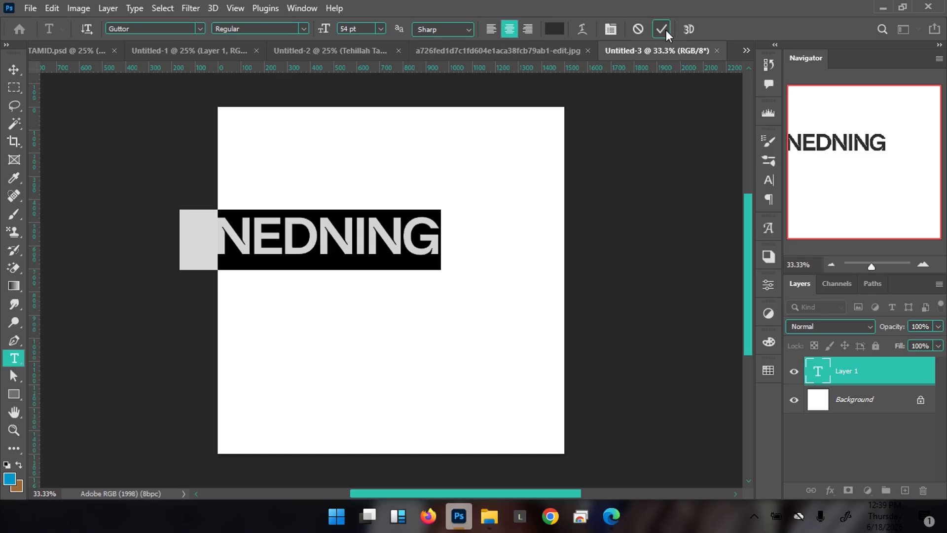
left_click(611, 29)
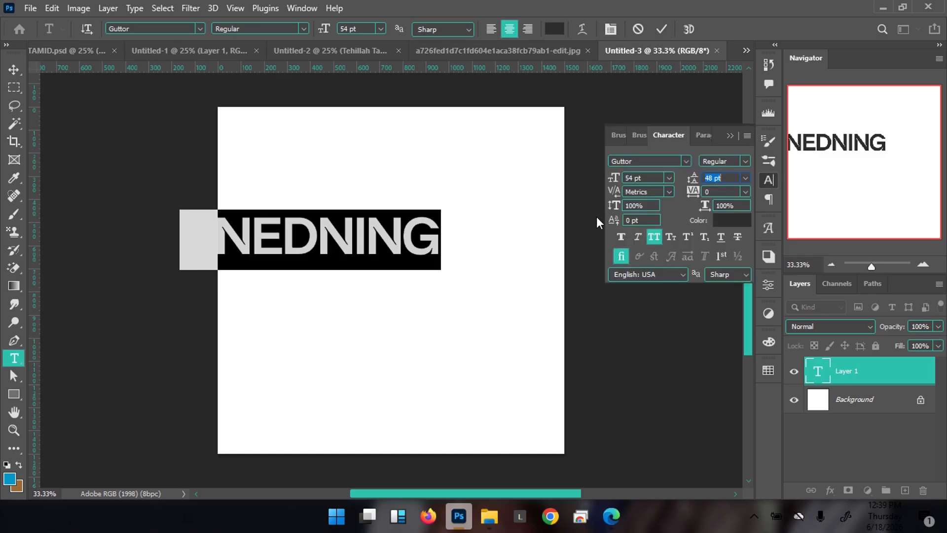
left_click(654, 237)
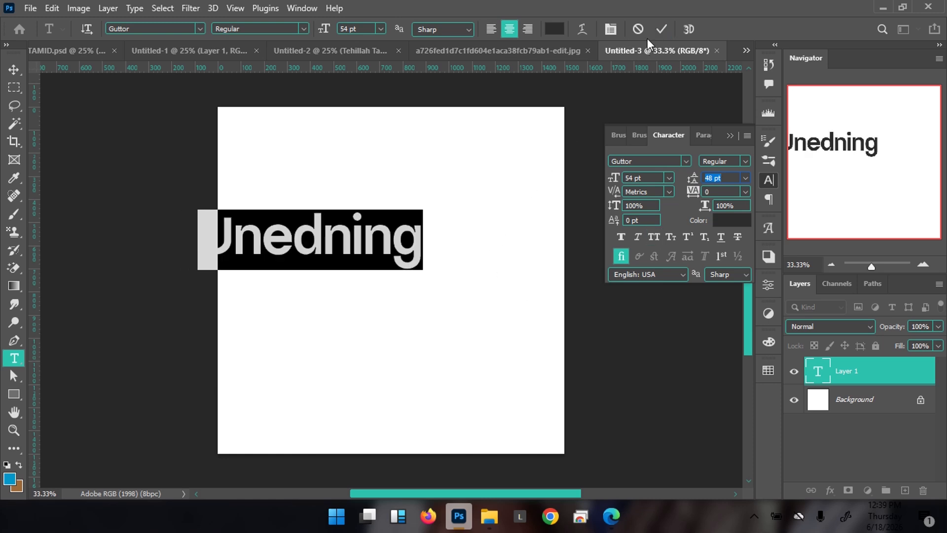
left_click(662, 29)
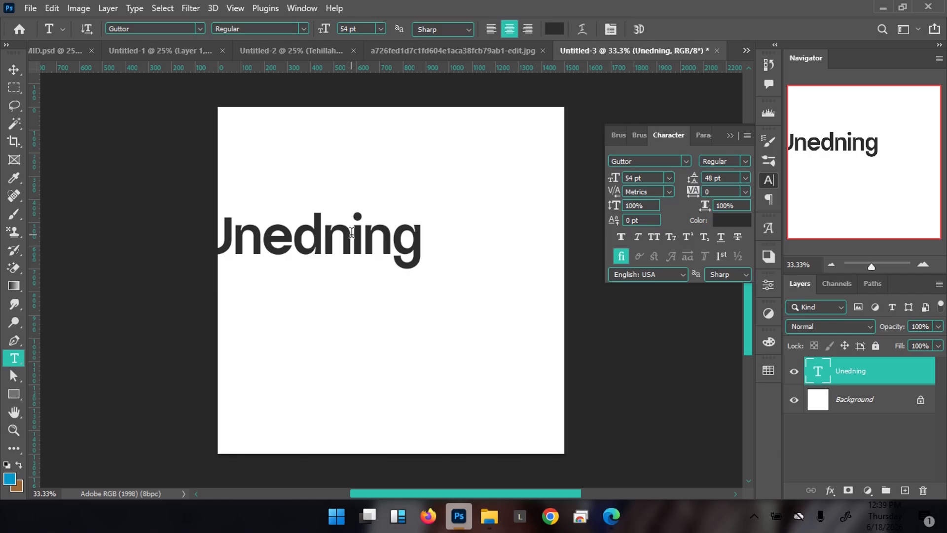
key("v")
left_click_drag(320, 242, 400, 255)
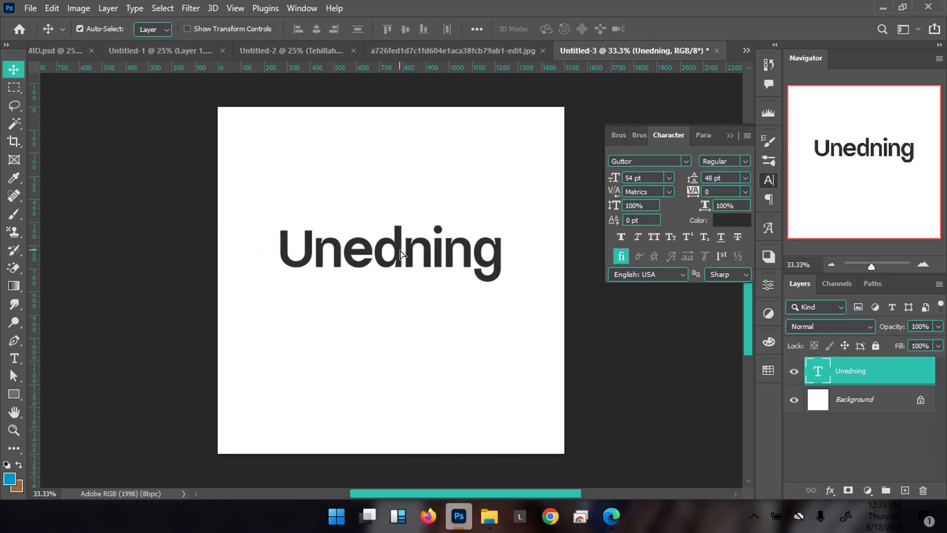
Duplicate the word below and correct the top word's spelling to 'Unending'
key("ctrl+j")
left_click_drag(401, 254, 395, 304)
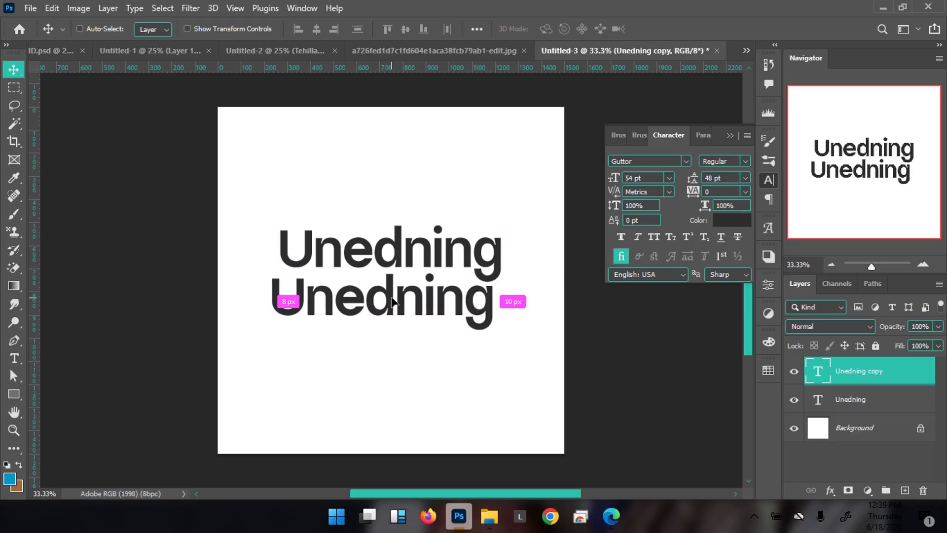
double_click(390, 259)
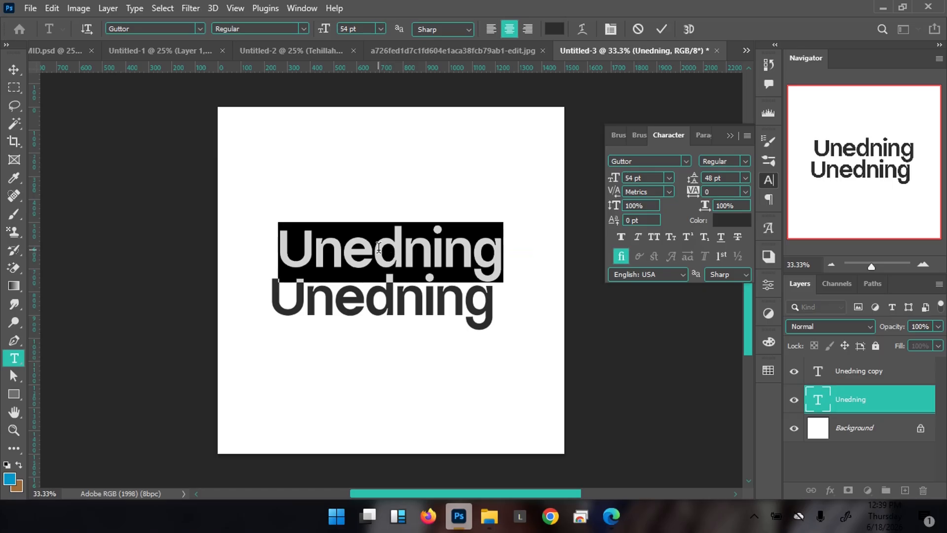
left_click_drag(379, 247, 402, 246)
key("BackSpace")
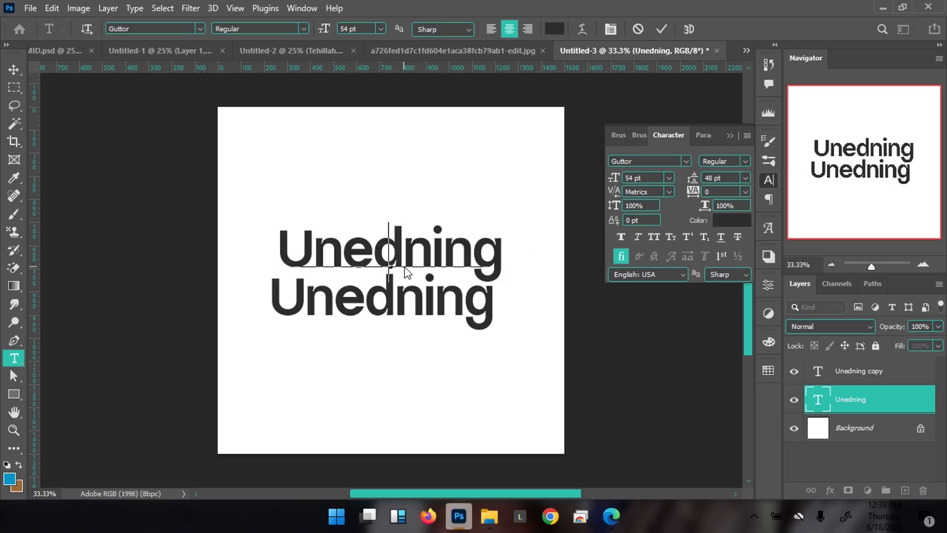
left_click(418, 251)
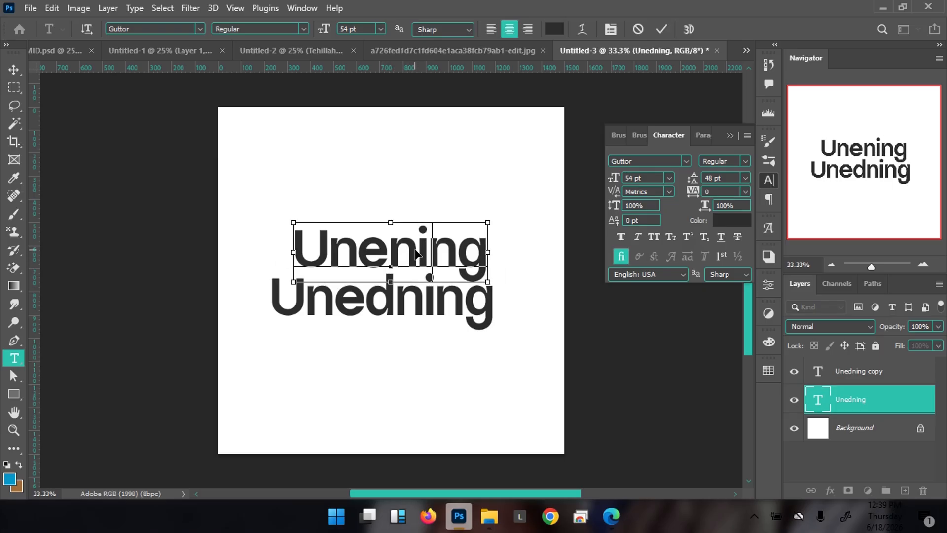
type("d")
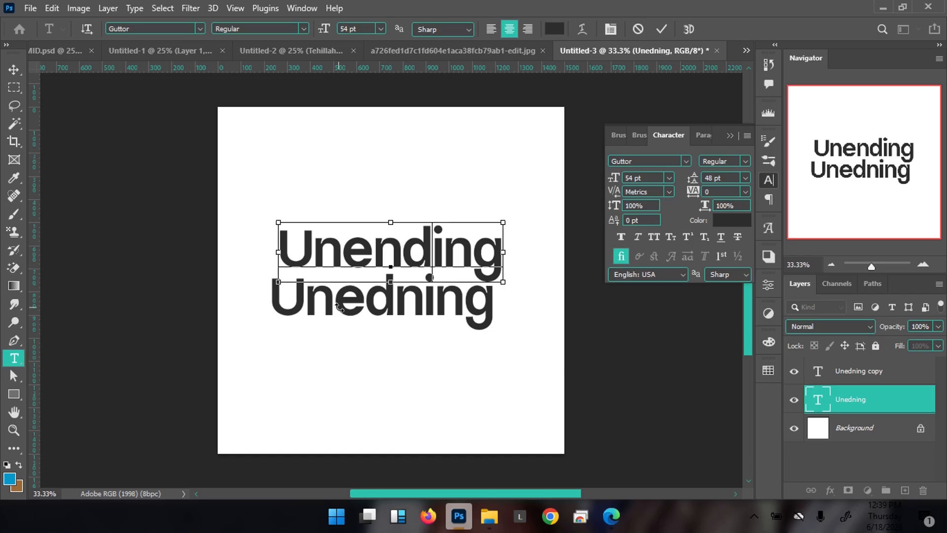
key("ctrl+Return")
Change the lower copy to 'praise' and shift it right under Unending
key("v")
left_click(341, 310, "ctrl")
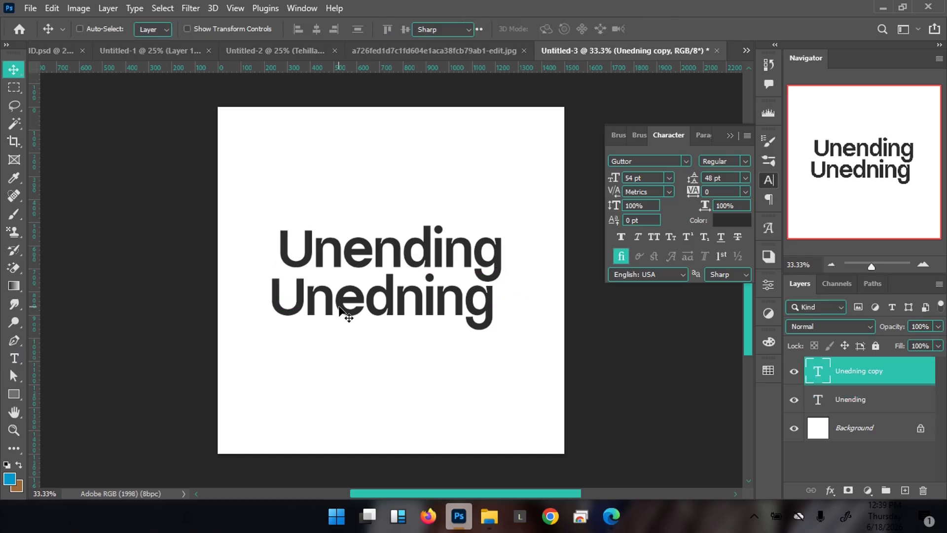
double_click(341, 310)
type("praise")
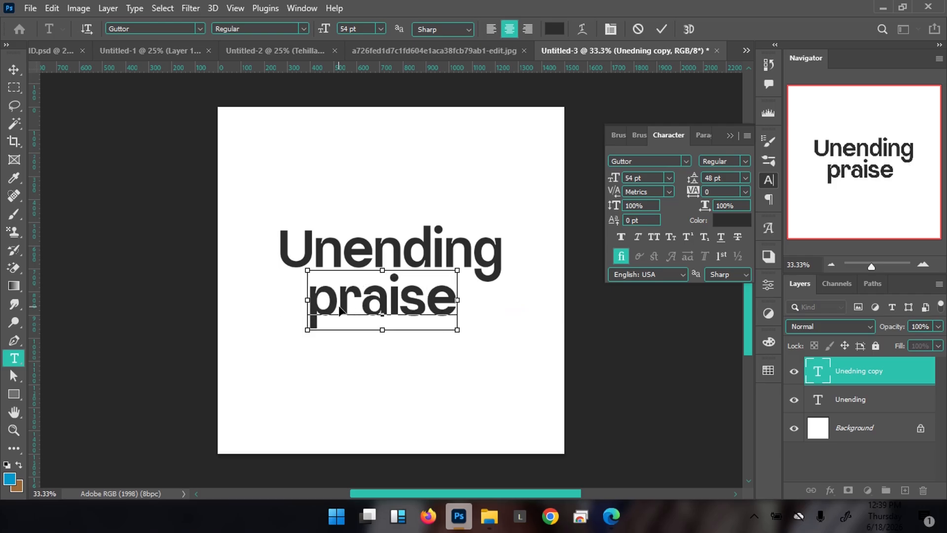
key("ctrl+Return")
key("v")
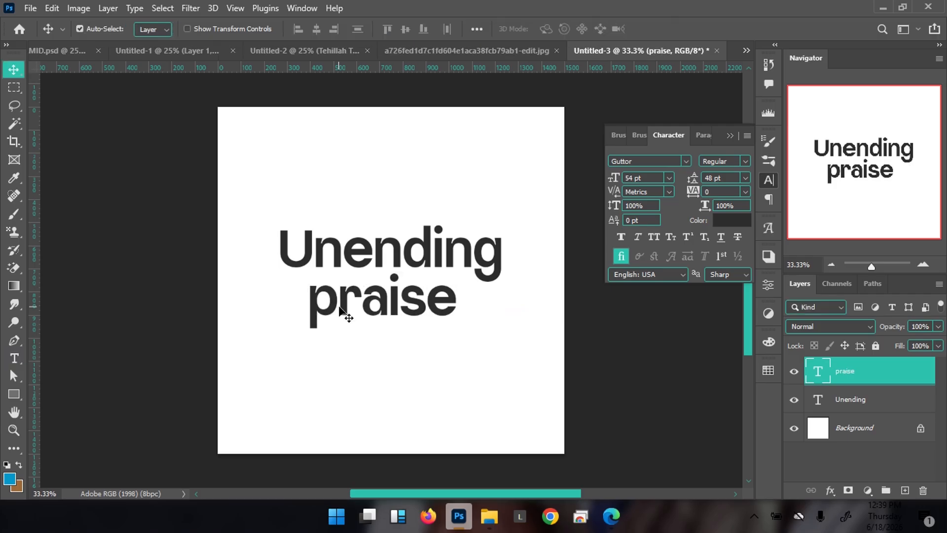
left_click_drag(374, 306, 396, 297)
Delete the U from Unending, set the first n in Andallan 65 pt, and nudge nending right
left_click(320, 246, "ctrl")
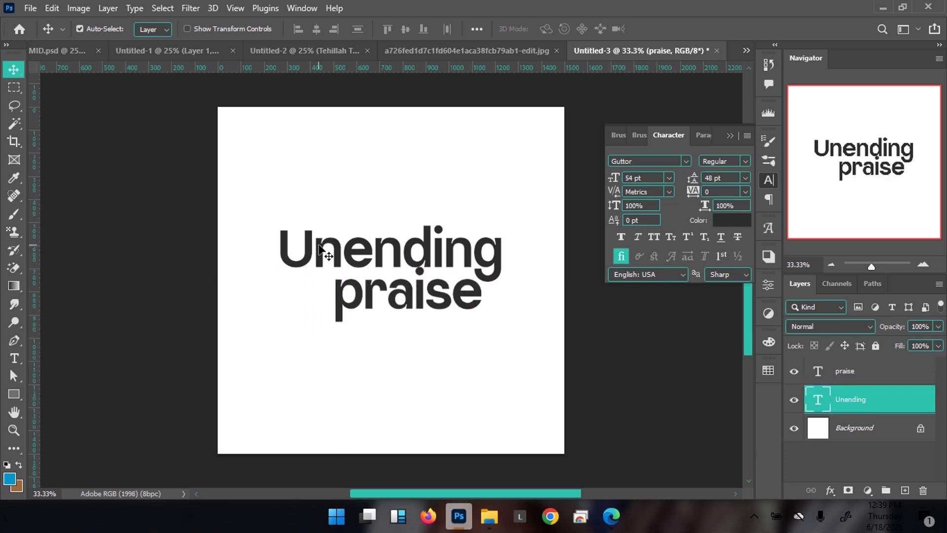
double_click(319, 250)
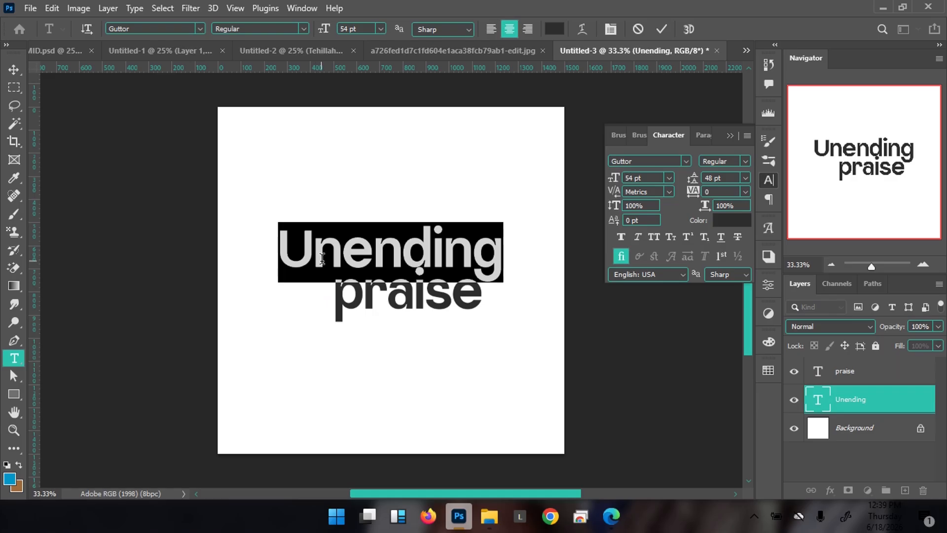
left_click(313, 249)
left_click_drag(313, 249, 243, 241)
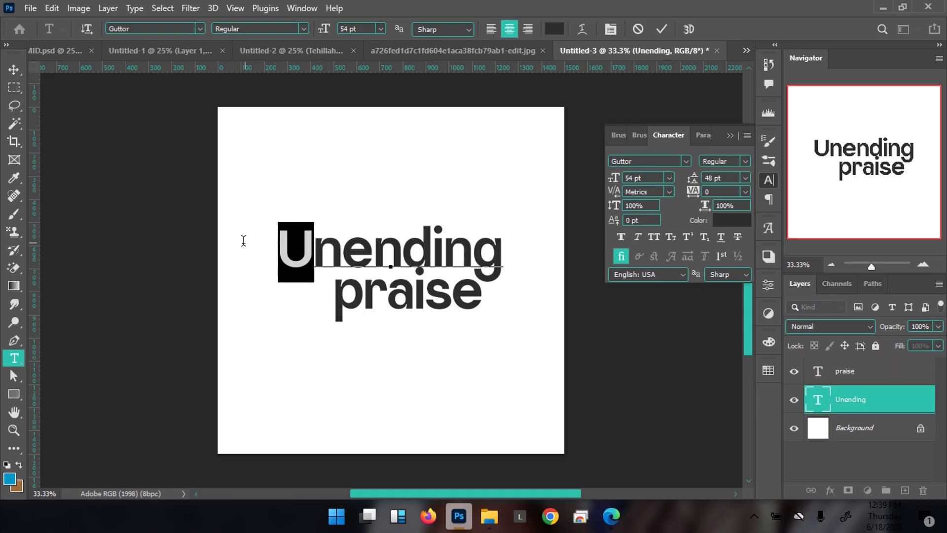
key("BackSpace")
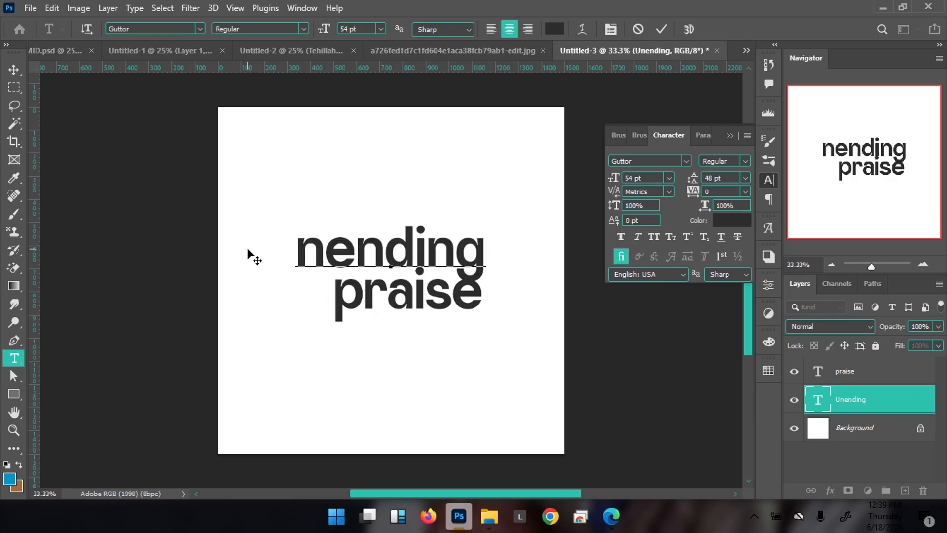
left_click_drag(324, 250, 279, 249)
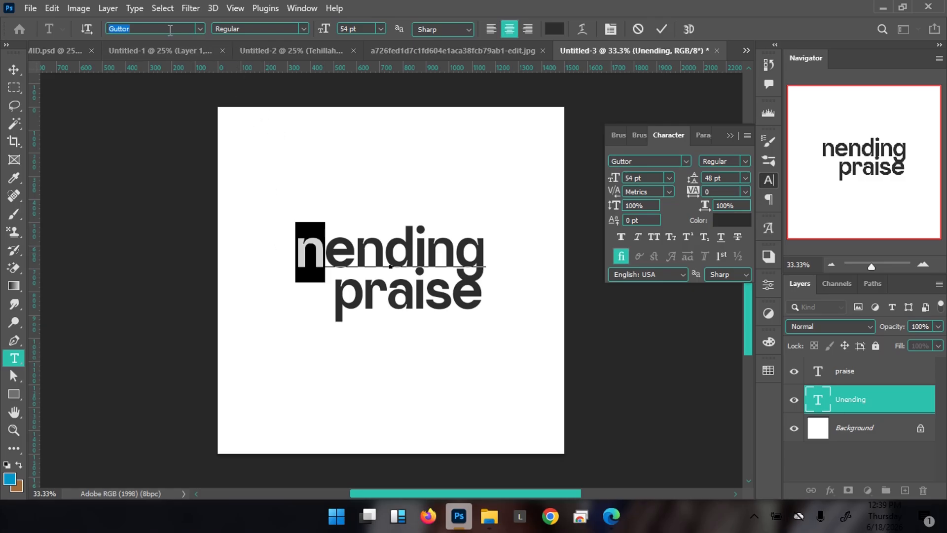
type("andalla")
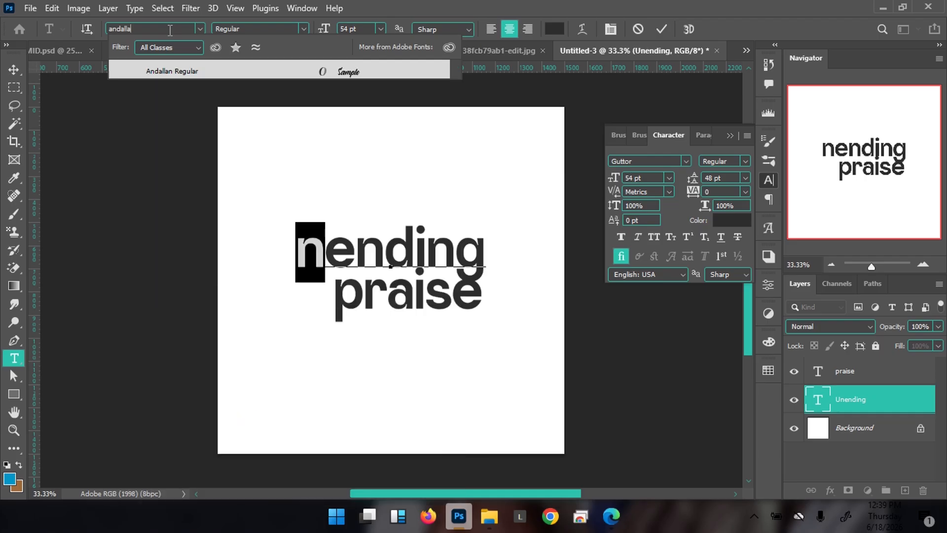
left_click(303, 66)
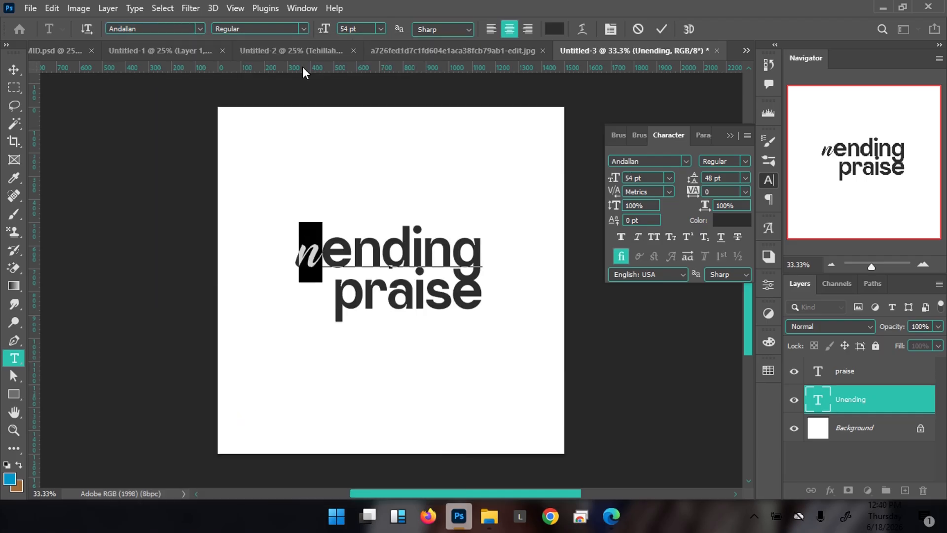
left_click_drag(325, 29, 334, 27)
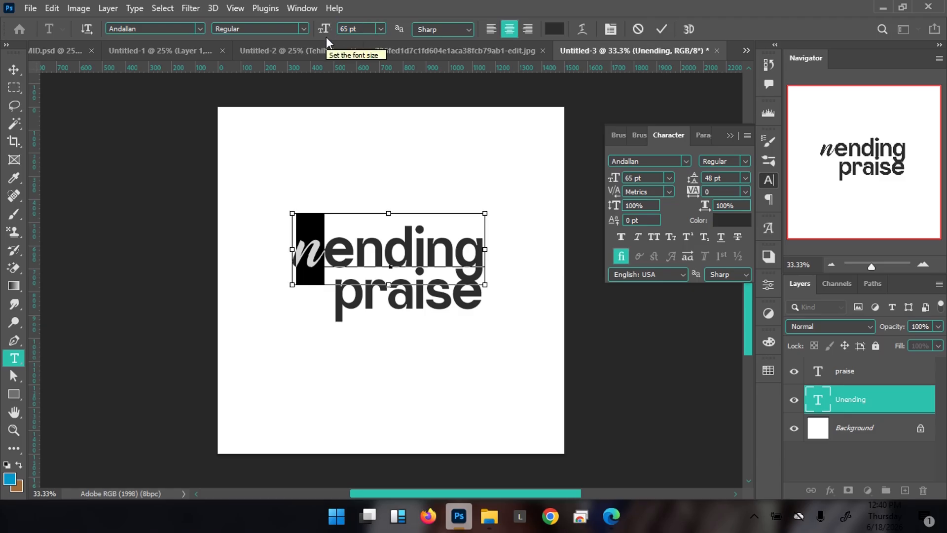
key("ctrl+Return")
key("v")
key("shift+Right")
key("shift+Right")
key("shift+Right")
key("shift+Right")
key("shift+Right")
key("shift+Right")
key("shift+Right")
key("shift+Right")
key("shift+Right")
key("shift+Right")
key("shift+Right")
key("shift+Right")
key("shift+Right")
key("shift+Right")
key("shift+Right")
key("shift+Right")
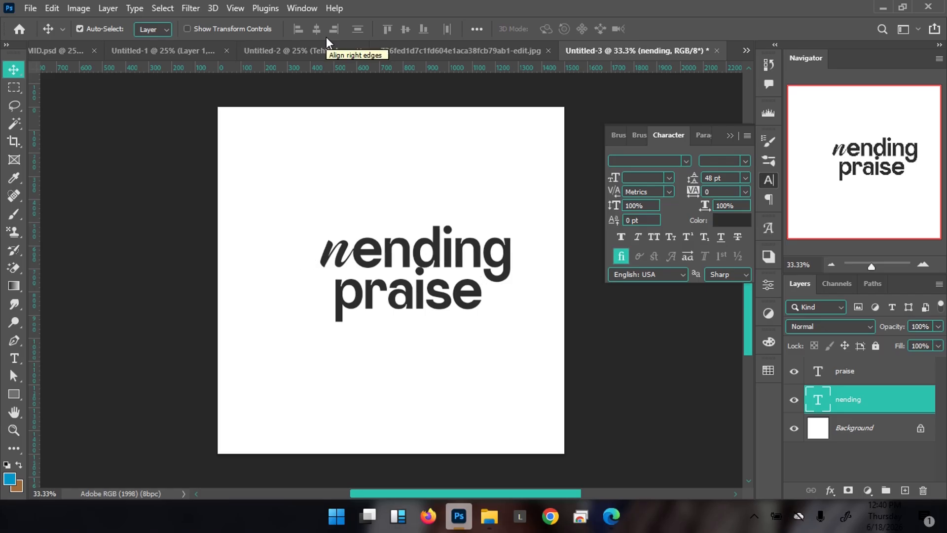
Duplicate the praise layer and move the copy below the original
left_click(411, 310)
key("ctrl")
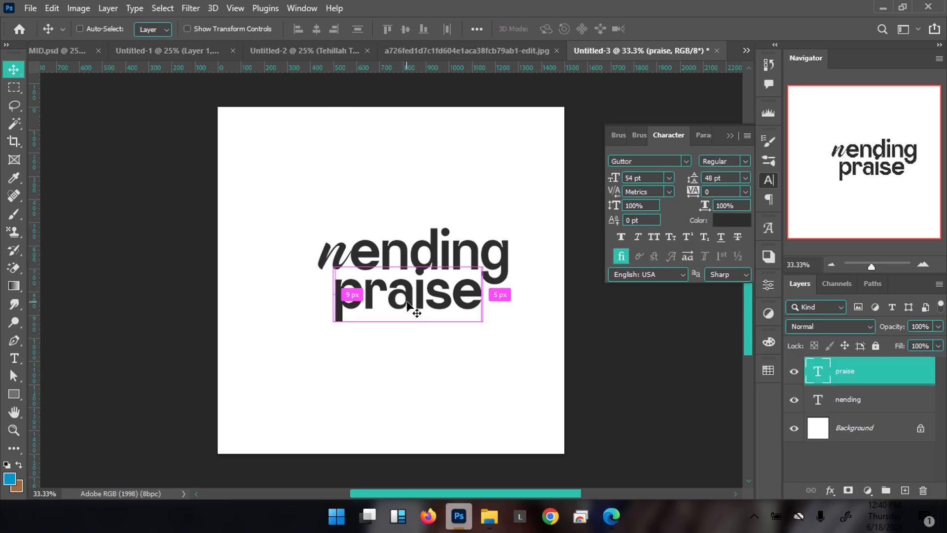
key("ctrl+j")
left_click_drag(407, 309, 407, 349)
Retype the praise copy as a single 'U' set in the Emxage Aldsyb blackletter font
key("t")
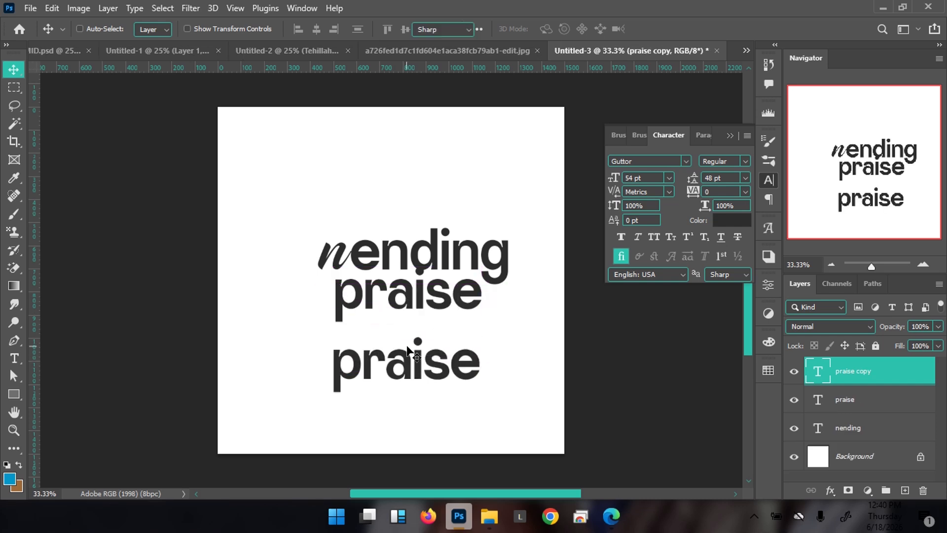
double_click(432, 366)
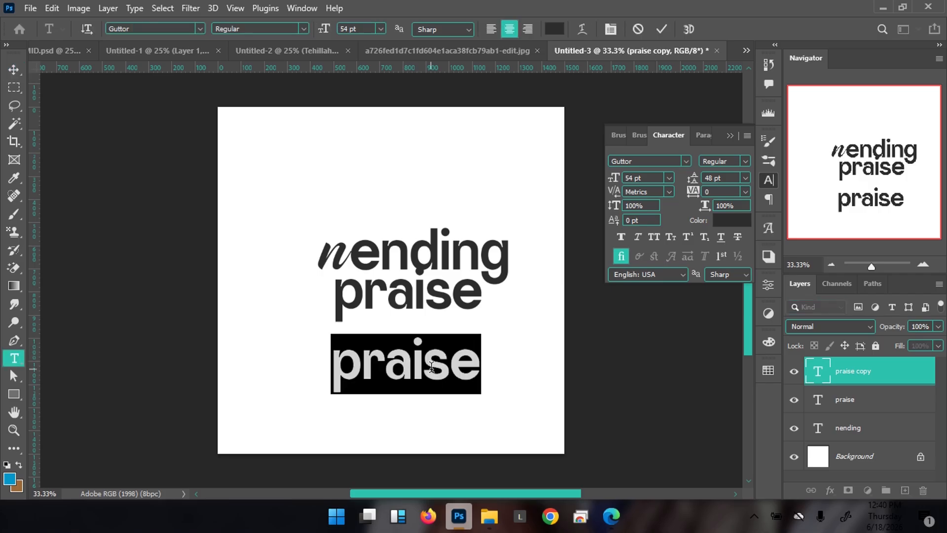
type("U")
key("ctrl+a")
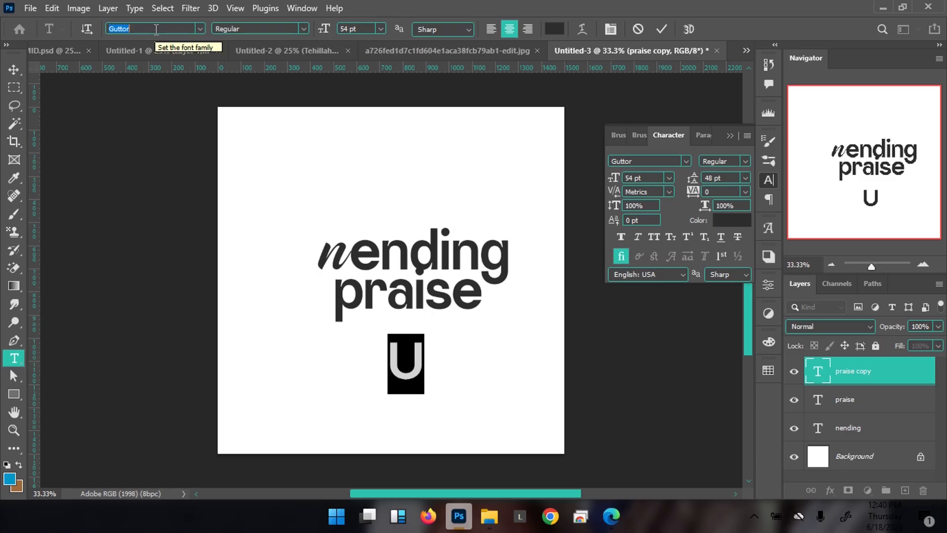
type("emxa")
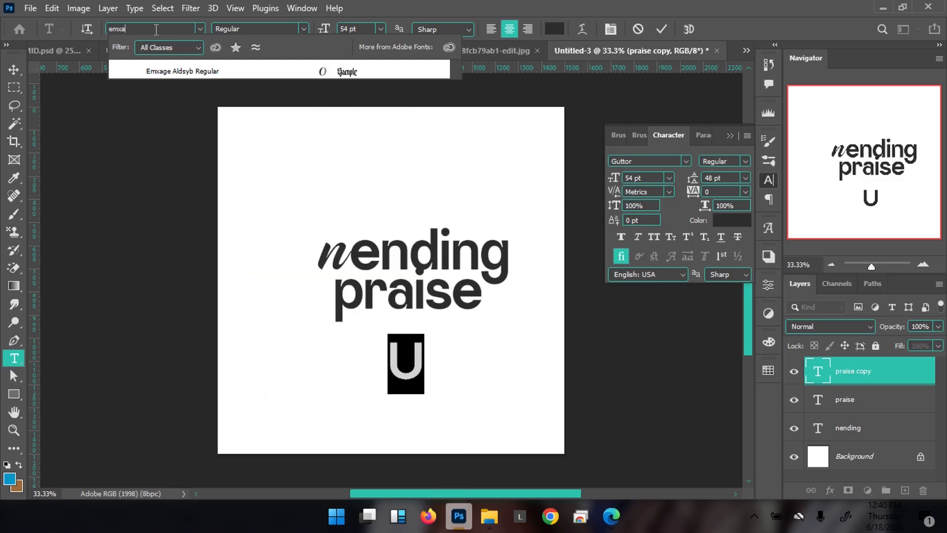
left_click(160, 73)
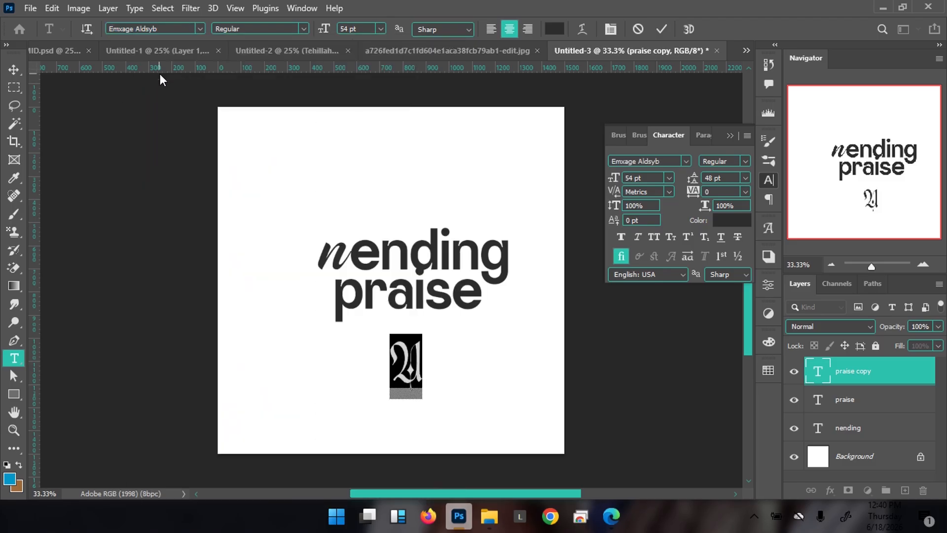
left_click(661, 30)
Scale the U up to 130% and move it left in front of nending
key("v")
key("ctrl+t")
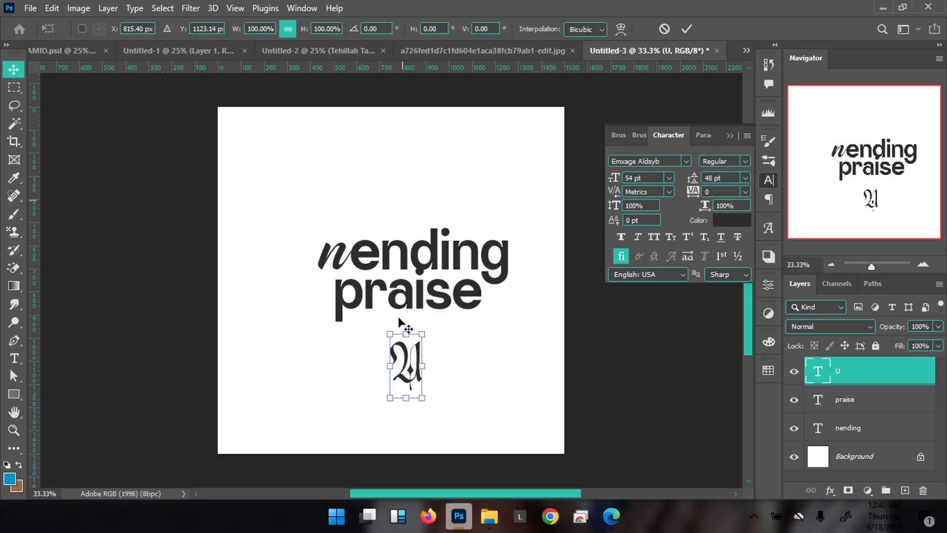
left_click_drag(423, 335, 434, 317)
key("Return")
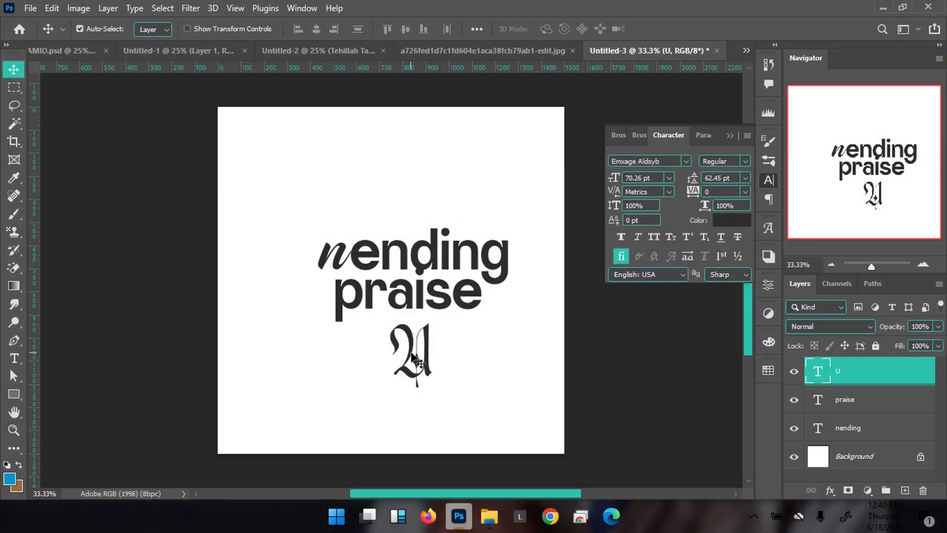
left_click_drag(374, 325, 320, 267)
Enlarge the U about 113% further and reposition praise beneath nending
key("ctrl+t")
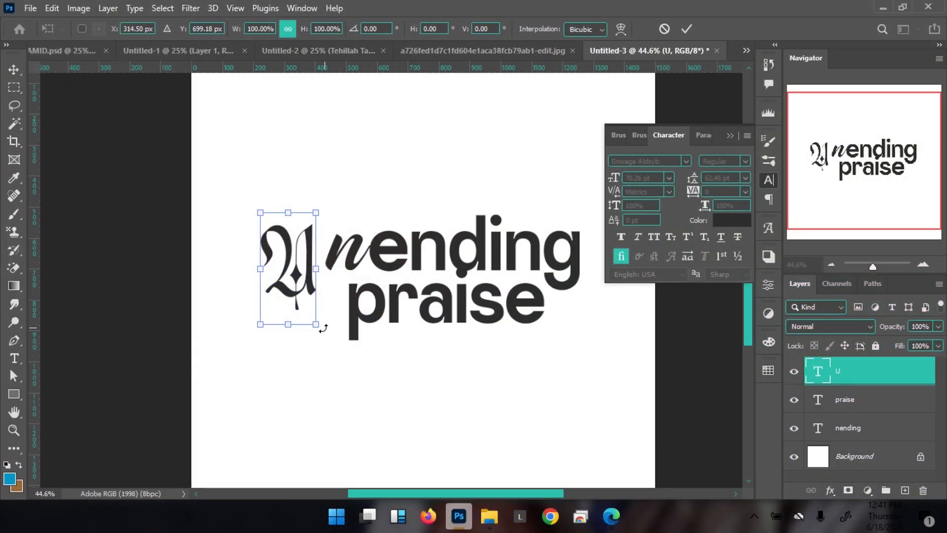
left_click_drag(317, 326, 325, 336)
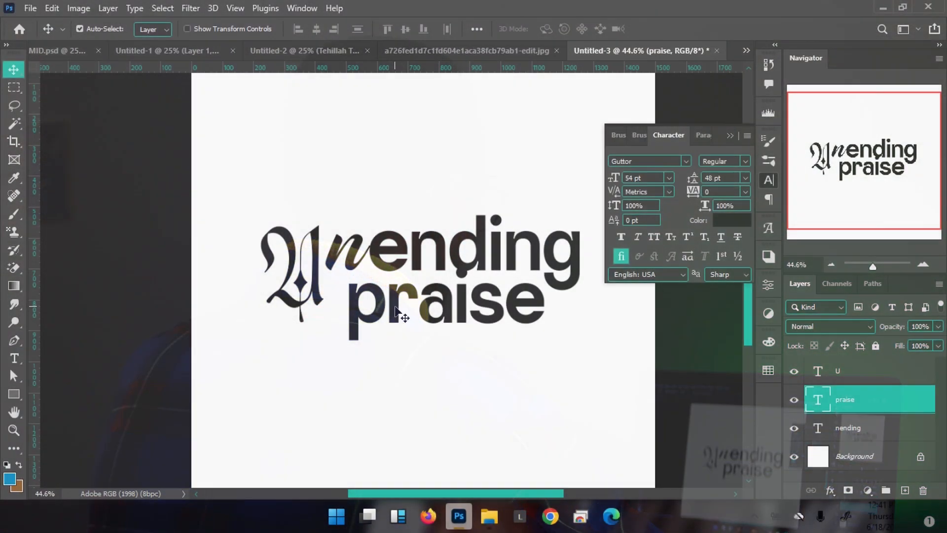
left_click_drag(402, 318, 385, 308)
left_click_drag(385, 309, 385, 308)
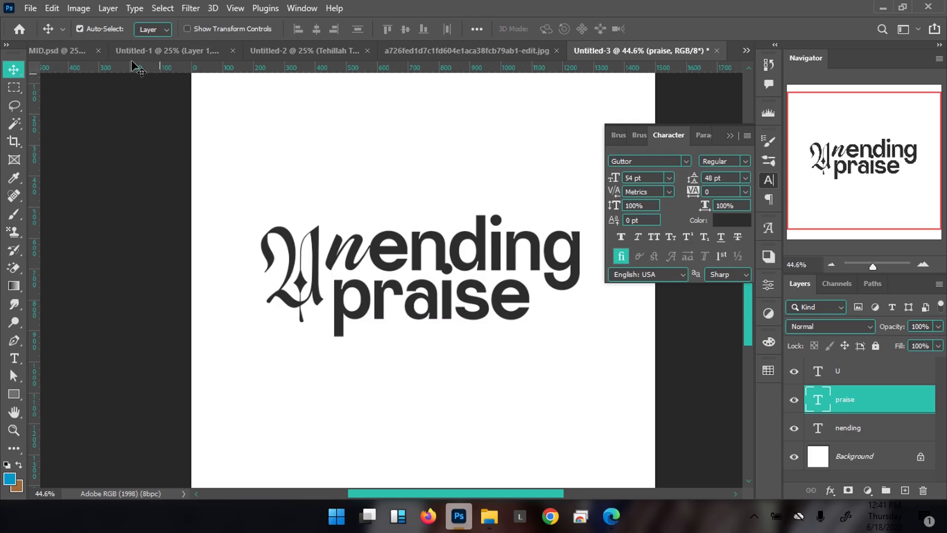
Compare with the TEHILLAH TAMID flyer and capitalise the second line to 'Praise'
left_click(57, 52)
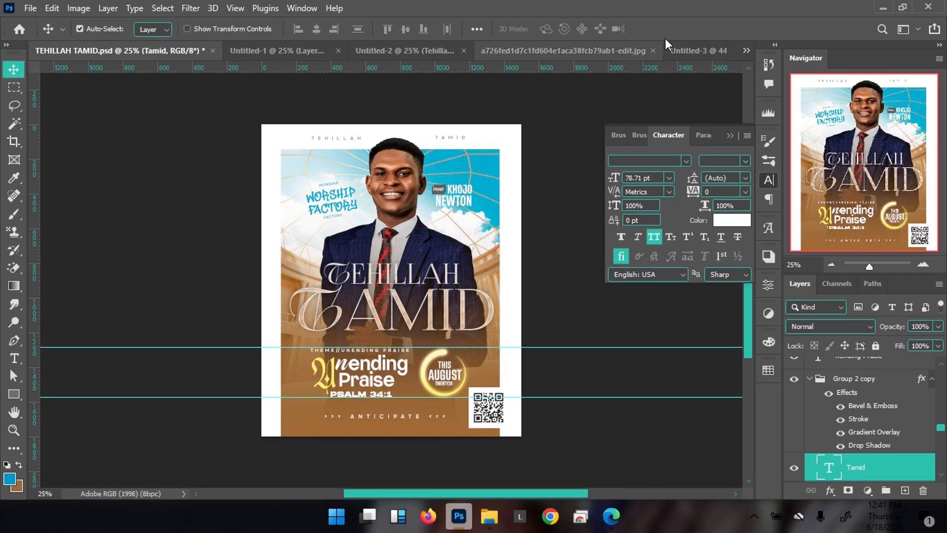
left_click(690, 54)
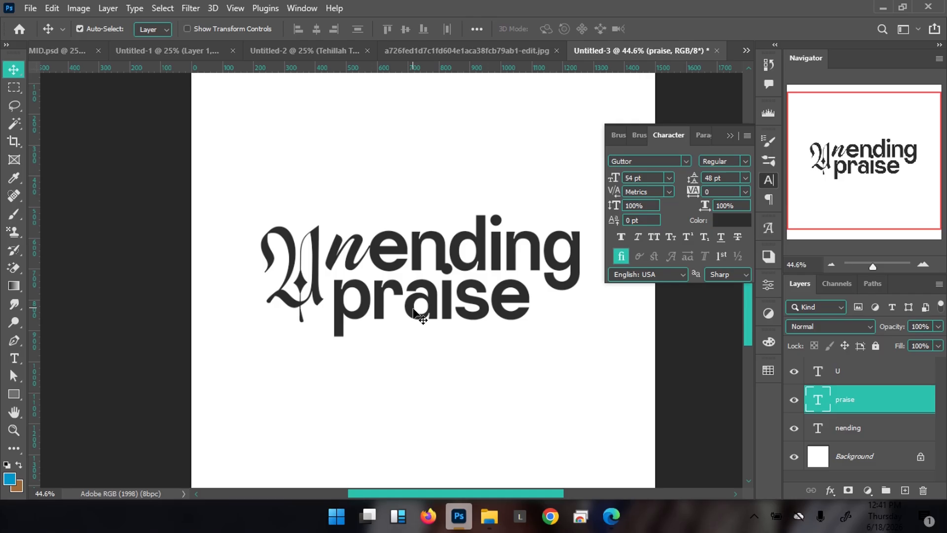
left_click(66, 49)
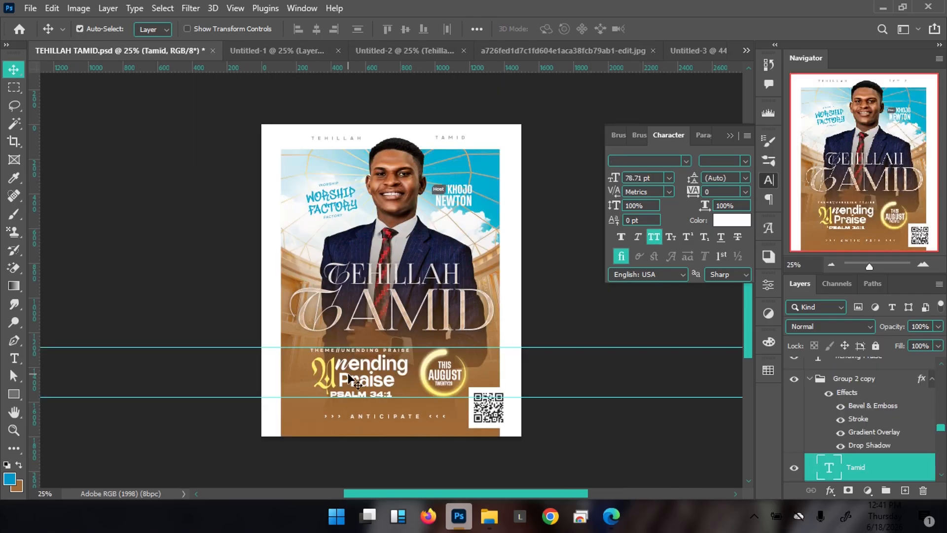
left_click(687, 49)
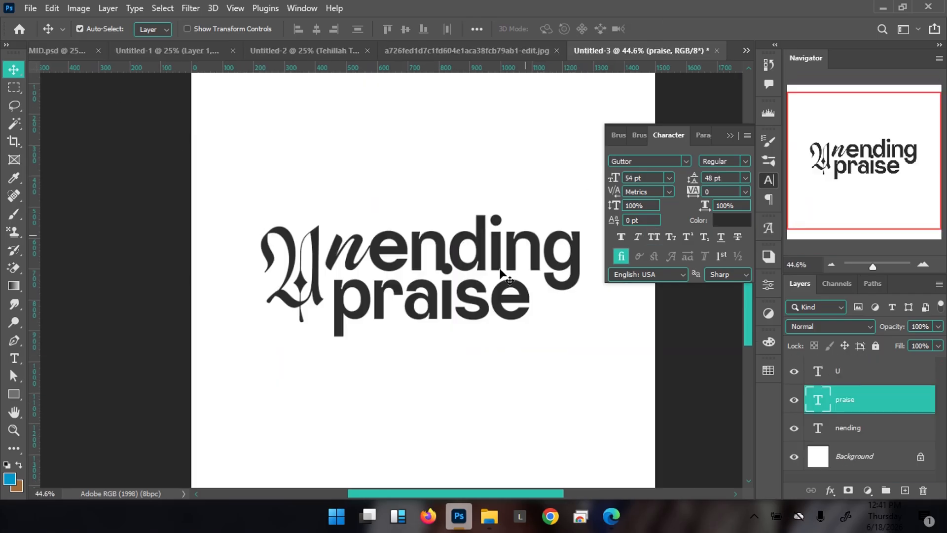
double_click(421, 306)
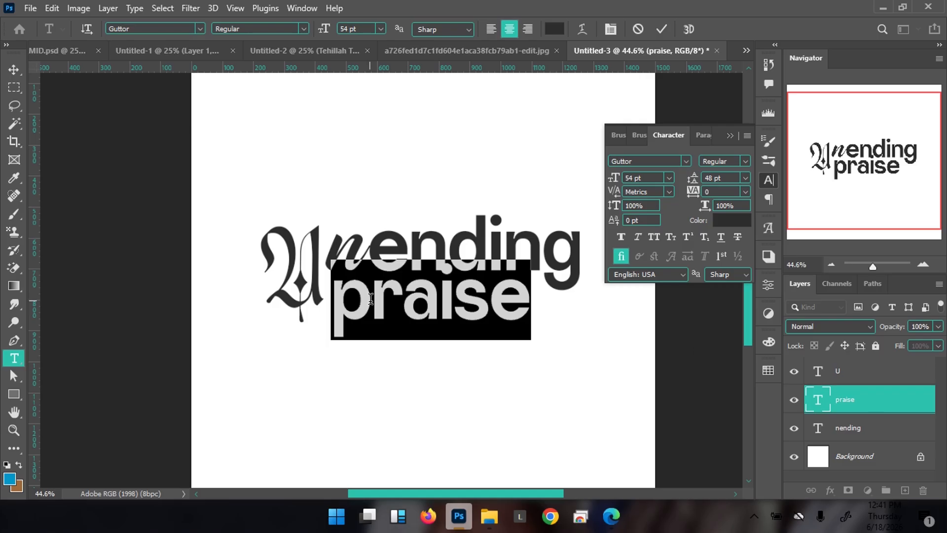
left_click_drag(371, 299, 331, 299)
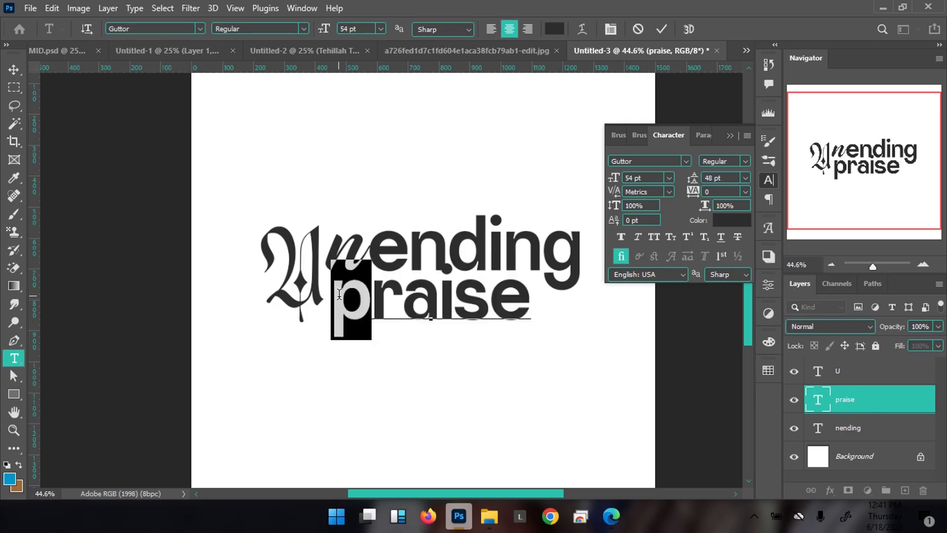
type("P")
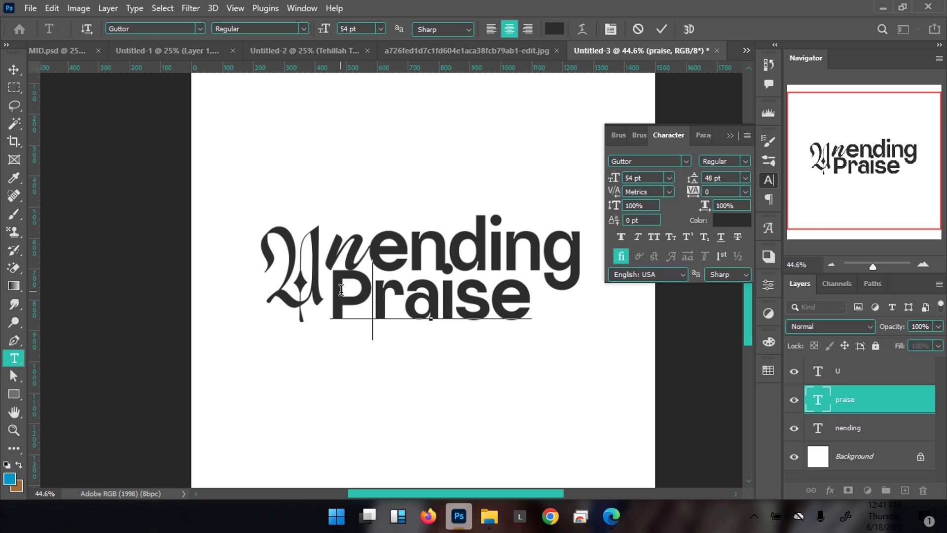
key("ctrl+Return")
Nudge Praise left and down so it tucks under nending beside the U
key("v")
key("shift+Right")
key("shift+Right")
key("shift+Right")
key("shift+Right")
key("shift+Right")
key("shift+Right")
key("shift+Right")
key("shift+Right")
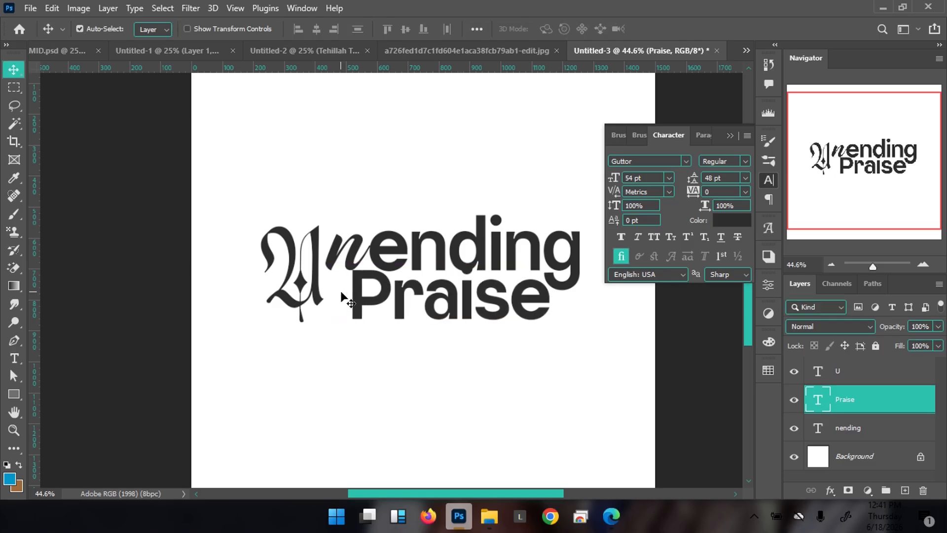
key("shift+Left")
key("shift+Left")
key("shift+Left")
key("shift+Left")
key("shift+Left")
key("shift+Left")
key("shift+Left")
key("shift+Left")
key("shift+Left")
key("shift+Left")
key("shift+Left")
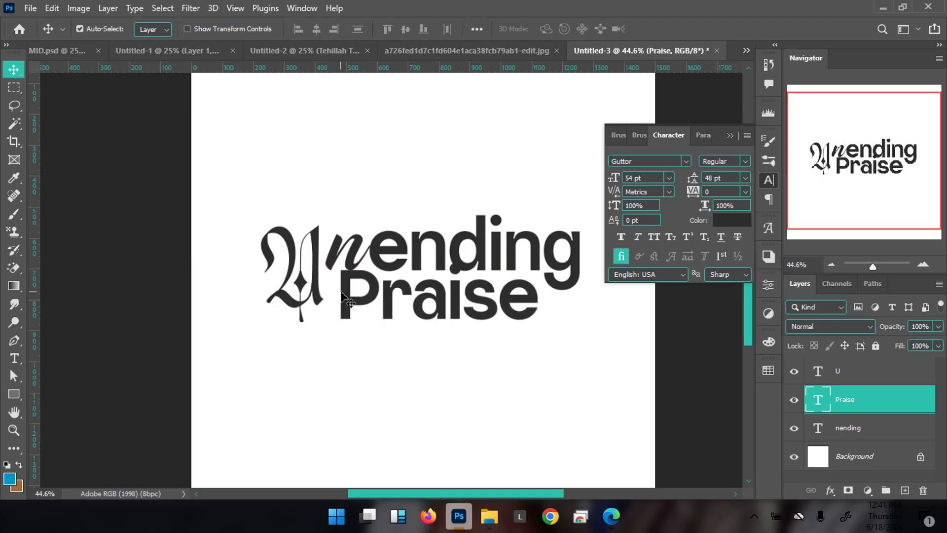
key("shift+Right")
key("Left")
key("Left")
key("Left")
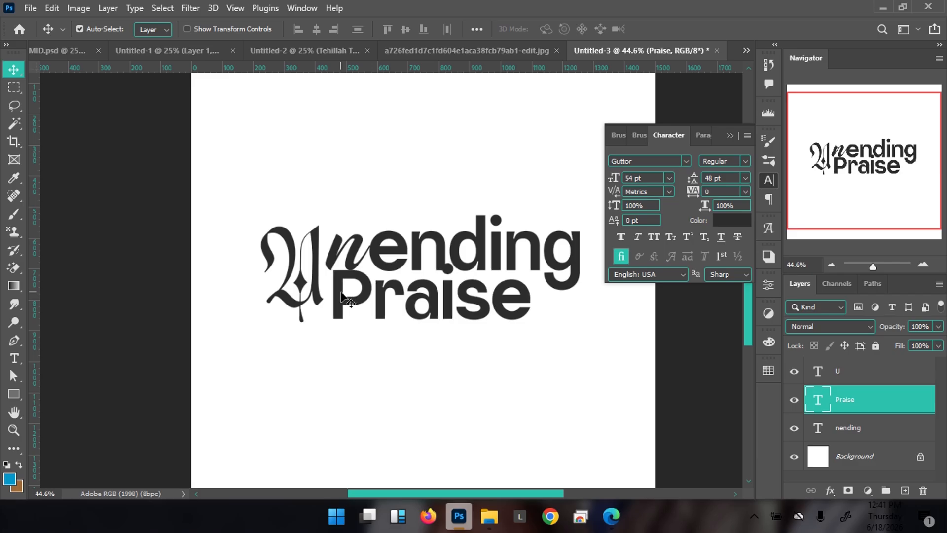
key("shift+Down")
key("shift+Down")
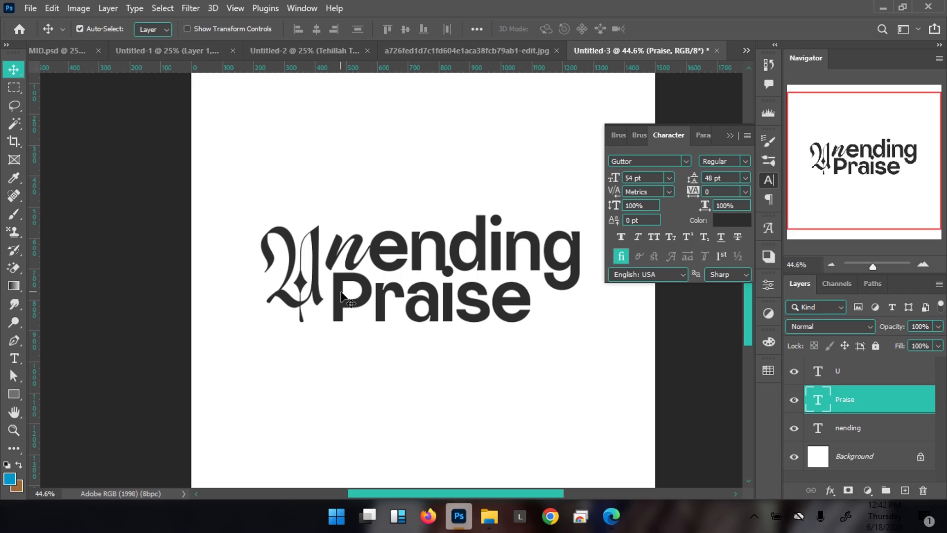
key("shift+Left")
key("shift+Left")
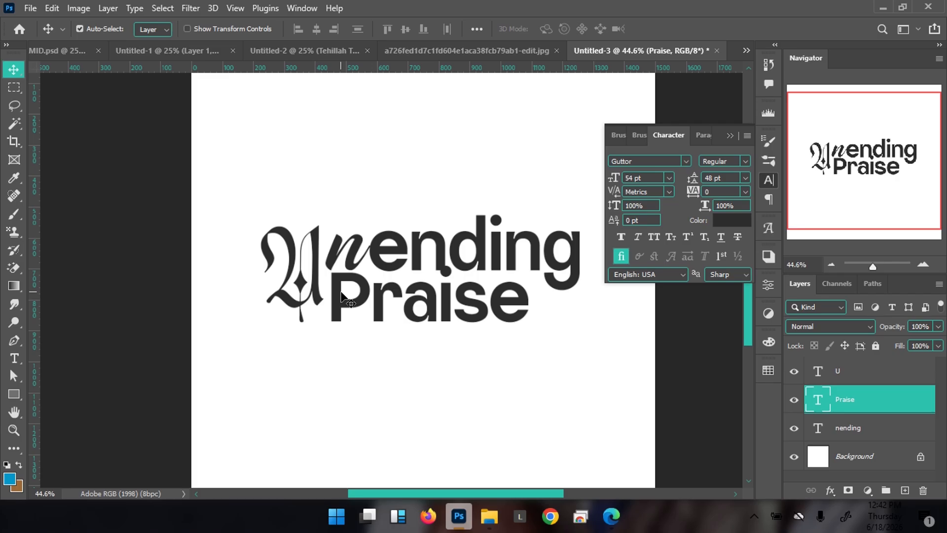
Enlarge the blackletter U to about 87 pt and nudge it left and down
left_click(296, 279)
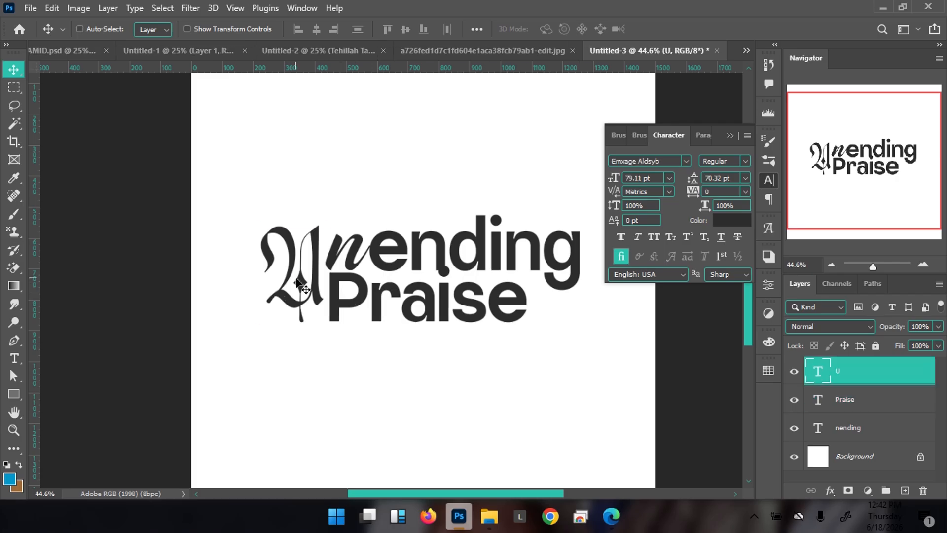
key("ctrl+t")
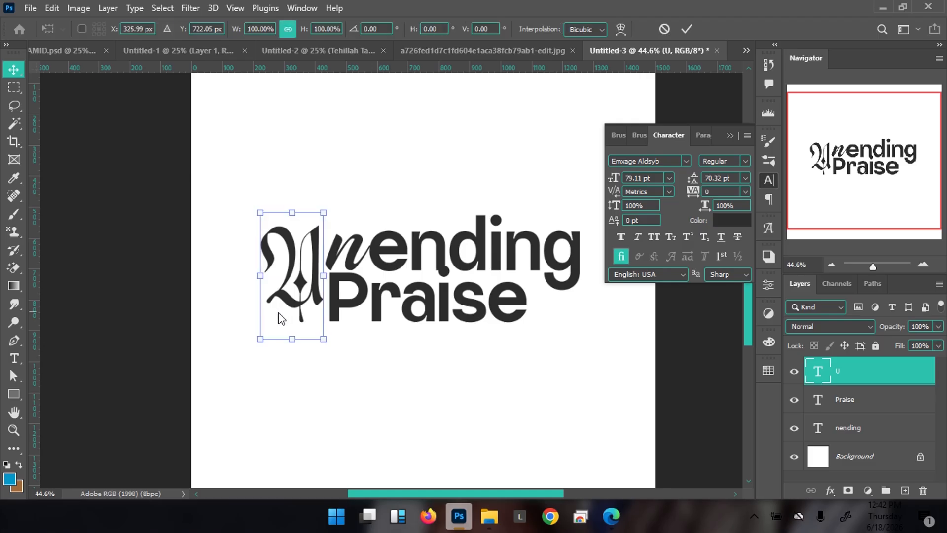
left_click_drag(255, 346, 246, 355)
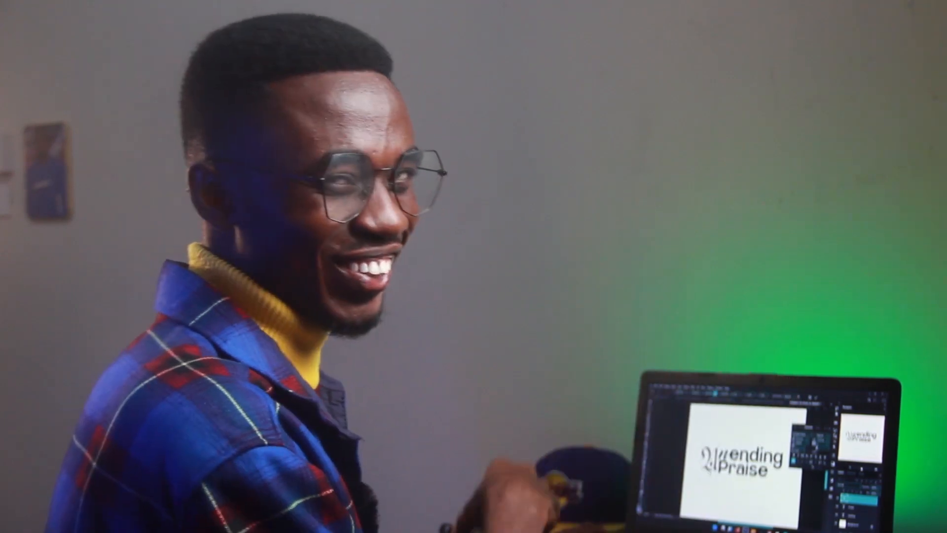
key("Return")
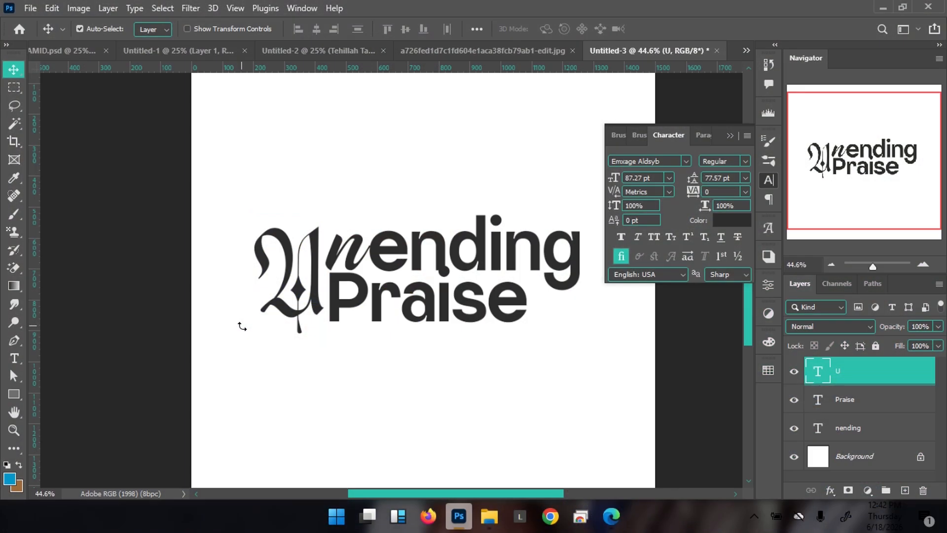
key("Left")
key("Left")
key("Left")
key("Left")
key("Left")
key("Left")
key("Left")
key("Left")
key("Down")
key("Down")
key("Down")
key("Down")
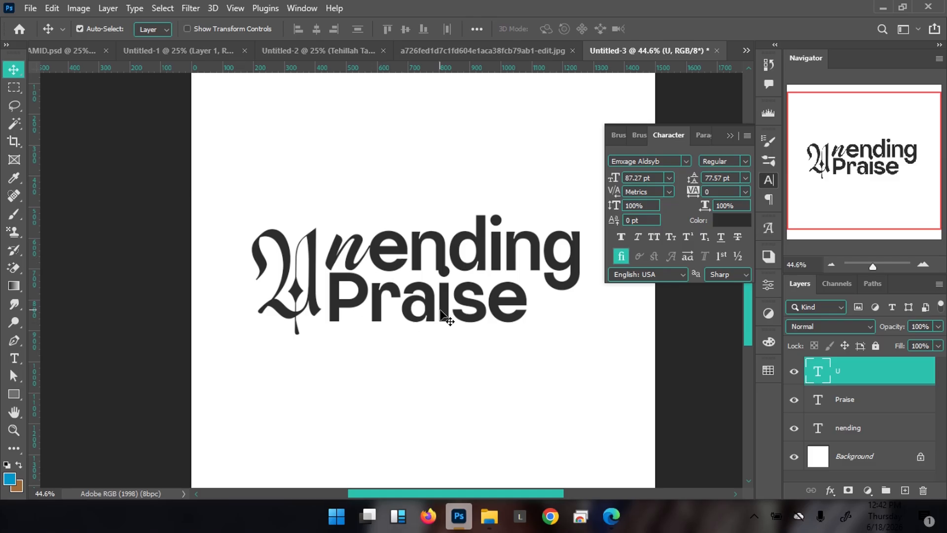
Check the TEHILLAH TAMID poster, then nudge Praise to sit tight against the U
left_click(81, 51)
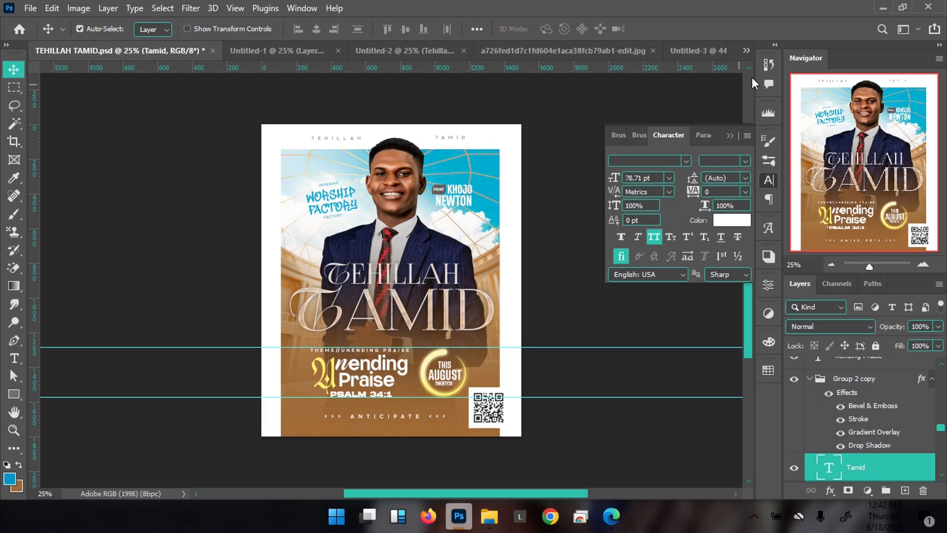
left_click(696, 51)
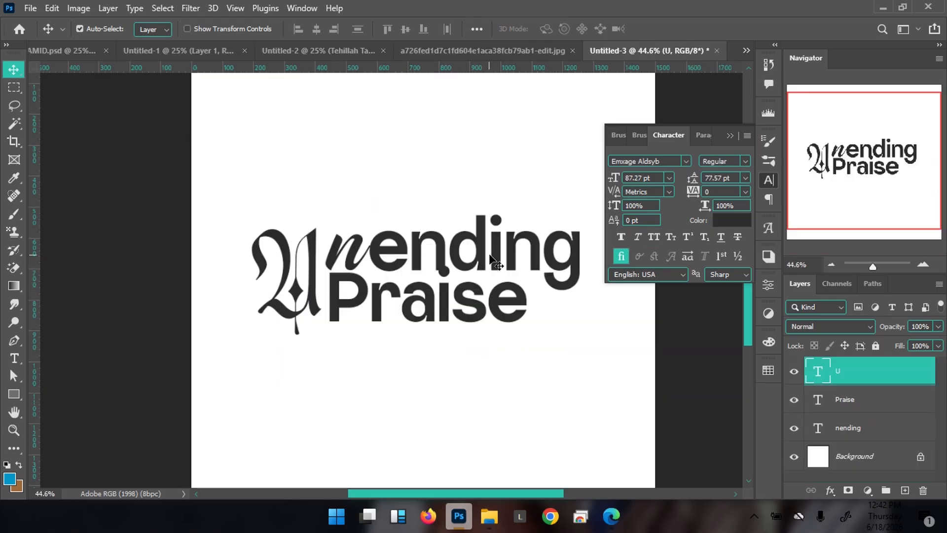
left_click(436, 310)
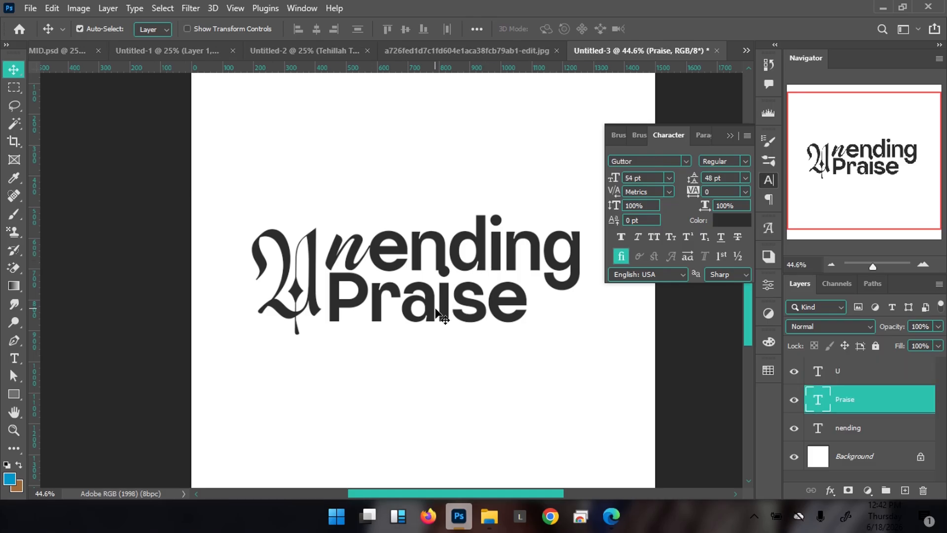
key("Down")
key("Down")
key("Down")
key("Down")
key("Down")
key("Down")
key("Down")
key("Down")
key("Right")
key("Right")
key("Right")
key("Right")
key("Right")
key("Right")
key("Left")
key("Left")
key("Left")
key("Left")
key("Left")
key("Left")
key("Left")
key("Left")
key("Left")
key("Left")
key("Left")
key("Left")
key("Left")
key("Left")
key("Left")
key("Left")
key("Left")
key("Left")
key("Left")
key("Left")
key("Left")
key("Left")
key("Up")
key("Up")
key("Up")
key("Up")
key("Up")
key("Up")
key("Up")
key("Up")
key("Up")
key("Up")
key("Up")
key("Right")
key("Right")
key("Right")
key("Right")
key("Down")
key("Down")
key("Down")
key("Down")
key("Down")
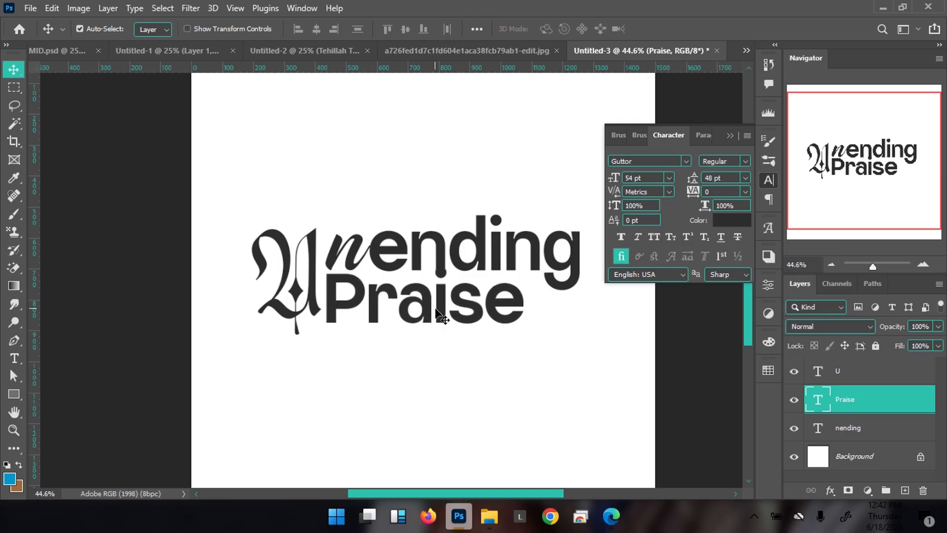
key("Up")
key("Up")
key("Up")
key("Up")
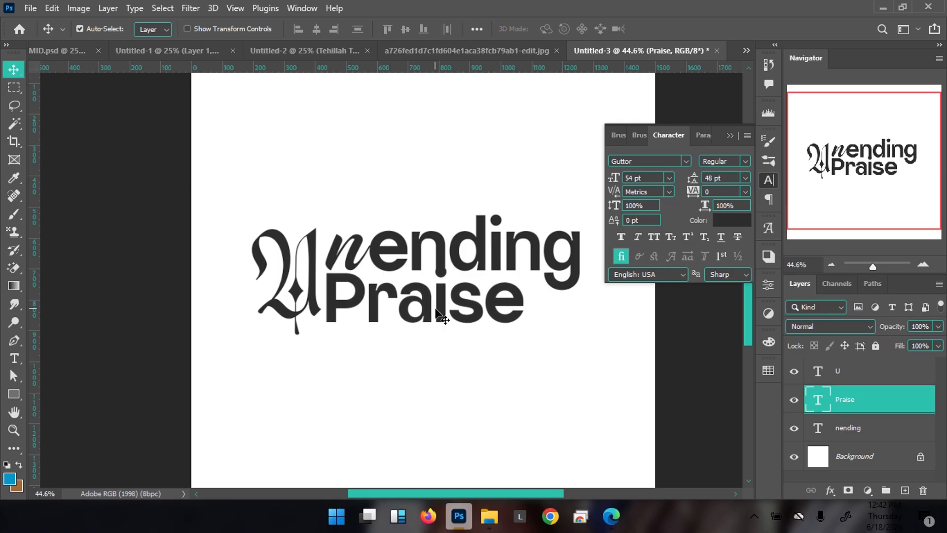
key("Up")
key("Up")
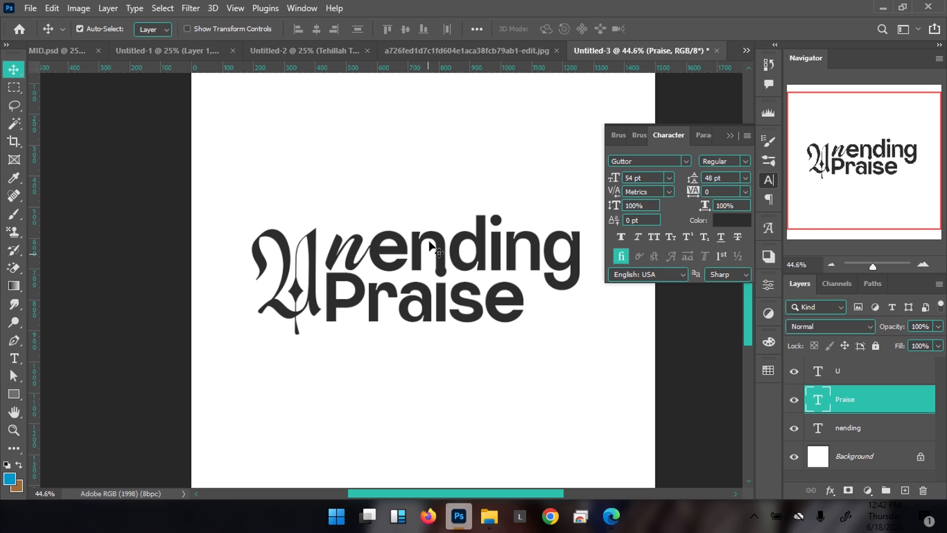
key("Right")
key("Right")
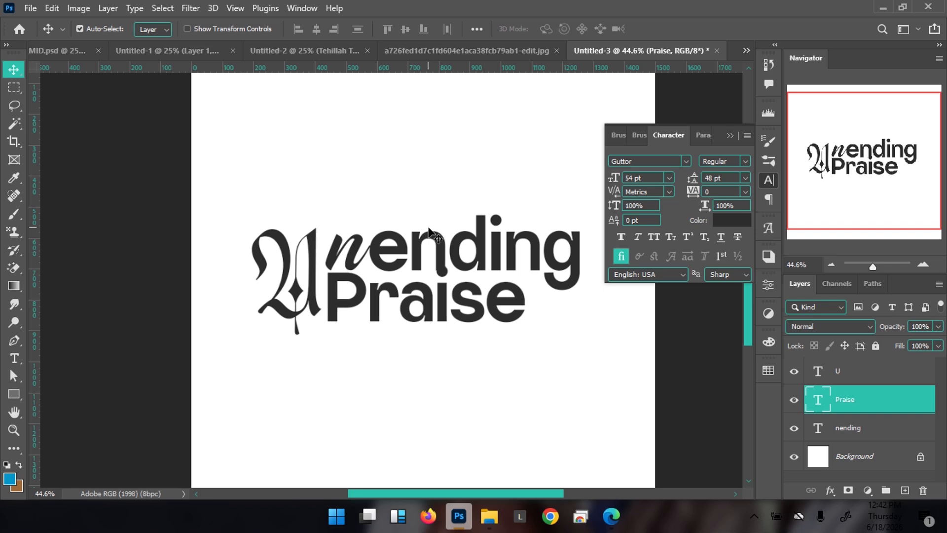
Scale Praise up to 106% (about 57 pt) after checking the reference poster
mouse_move(396, 212)
left_mouse_down()
mouse_move(377, 215)
mouse_move(393, 211)
left_mouse_up()
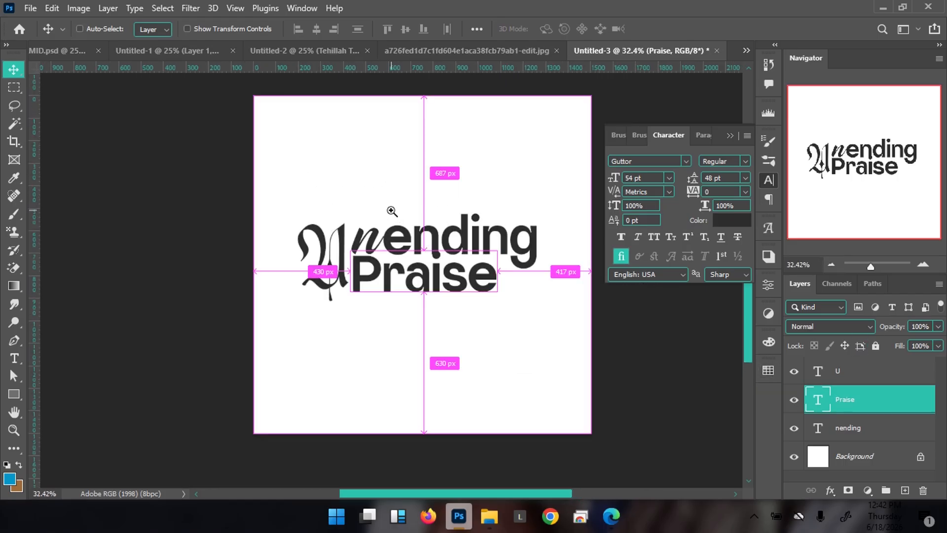
left_click(79, 53)
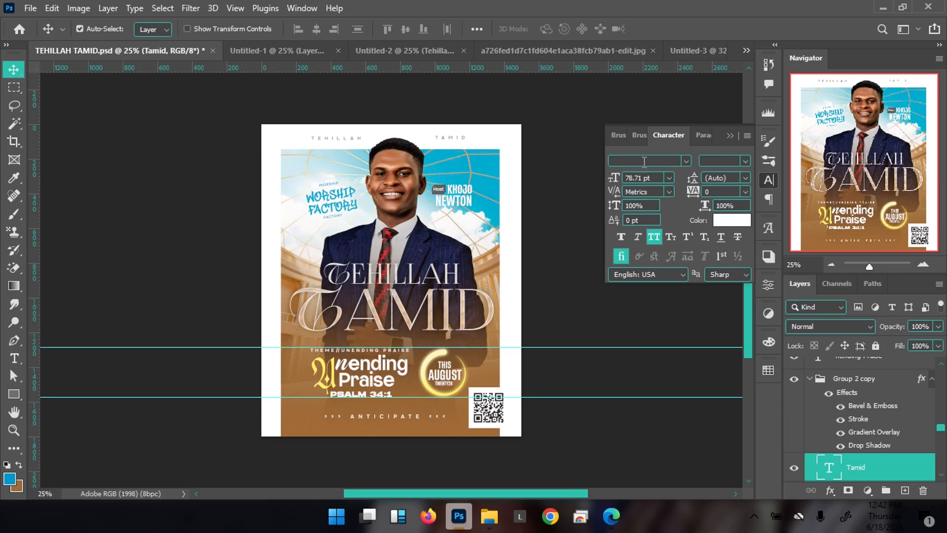
left_click(710, 49)
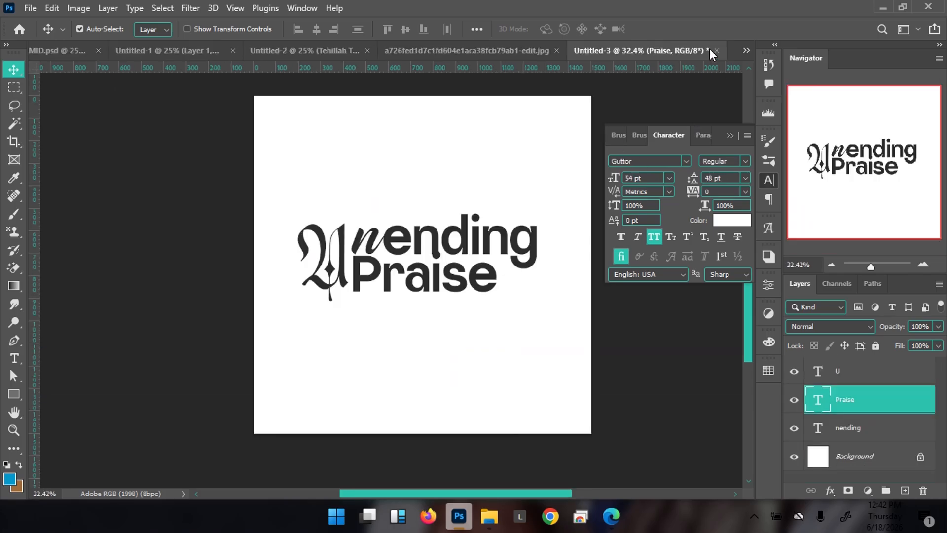
key("ctrl")
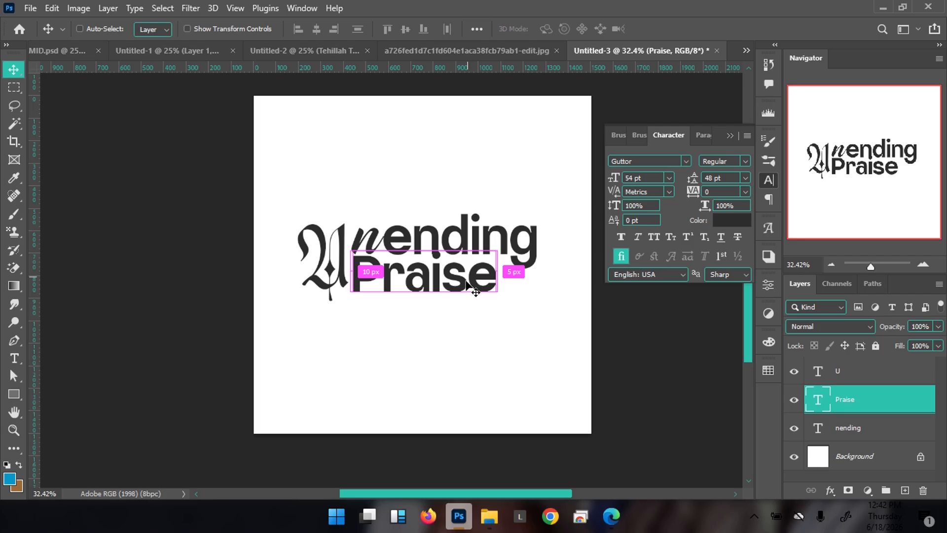
key("ctrl+t")
left_click_drag(498, 304, 508, 309)
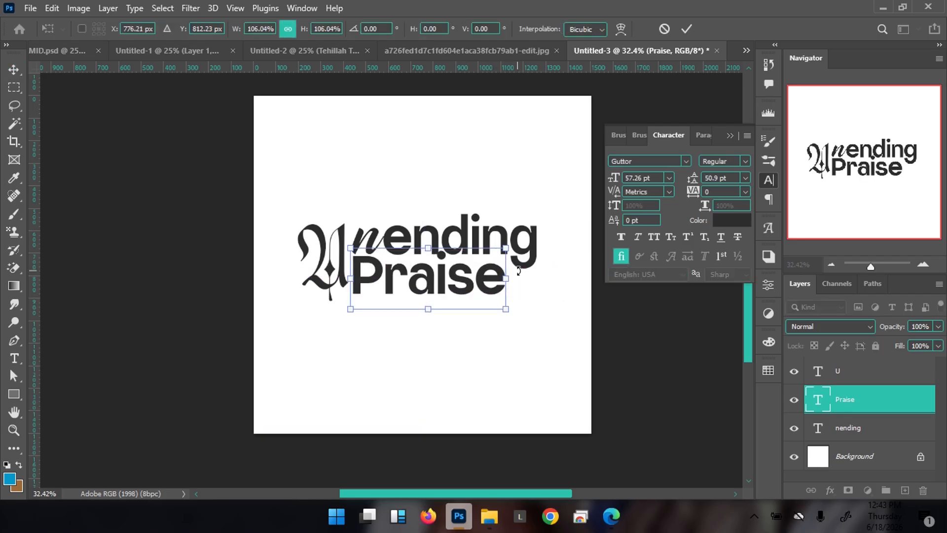
key("Return")
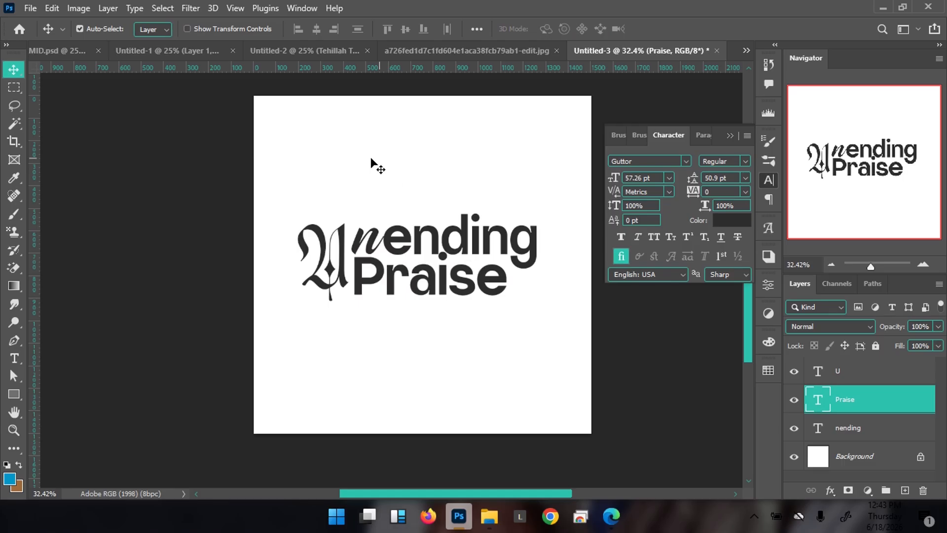
Lower the U slightly and group U, Praise and nending into Group 1
left_click(337, 281)
key("shift+Down")
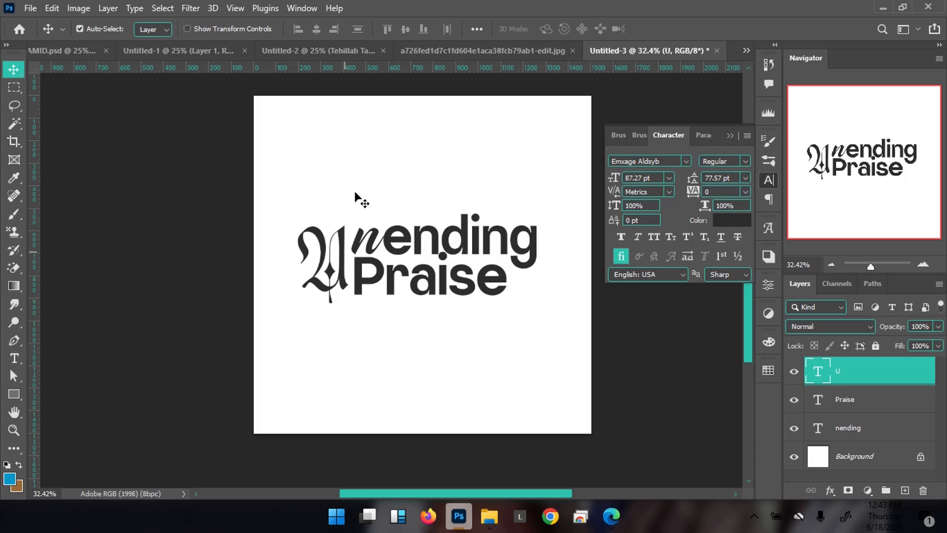
left_click_drag(296, 174, 540, 380)
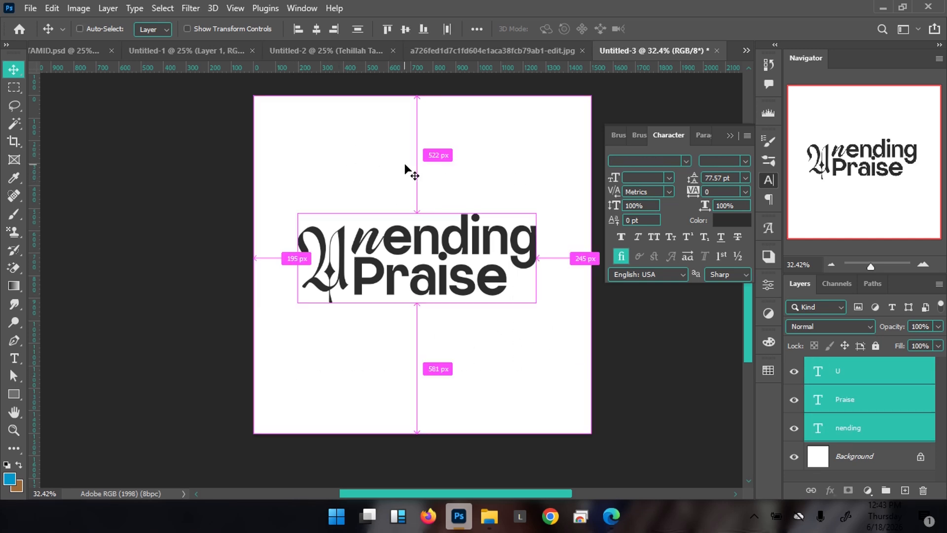
key("ctrl+g")
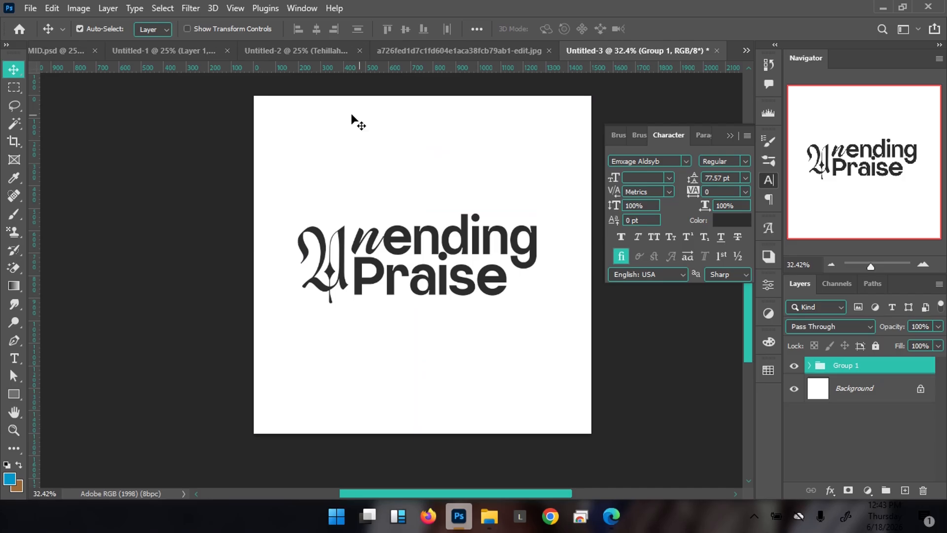
Drop Group 1 into the Untitled-2 poster and scale it to about 47% at lower left
left_click_drag(356, 155, 271, 53)
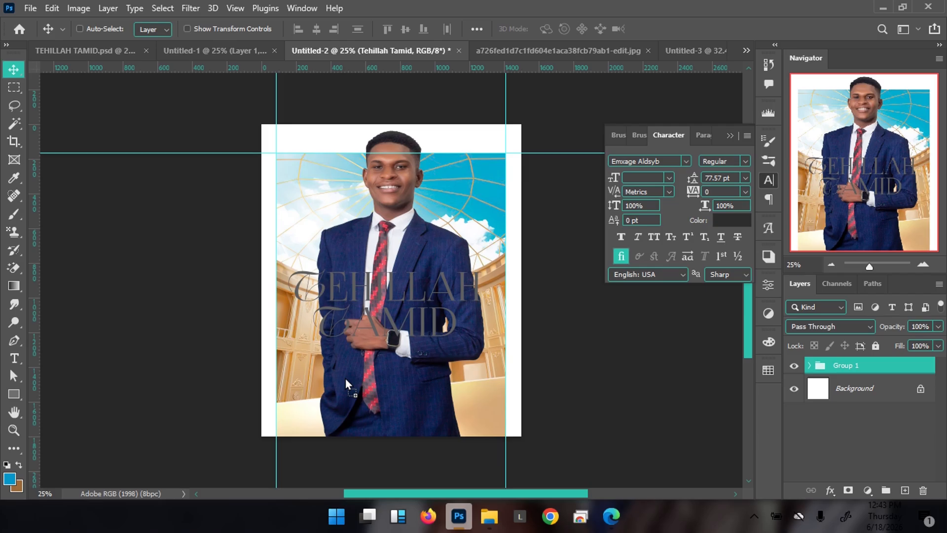
left_click_drag(346, 377, 346, 377)
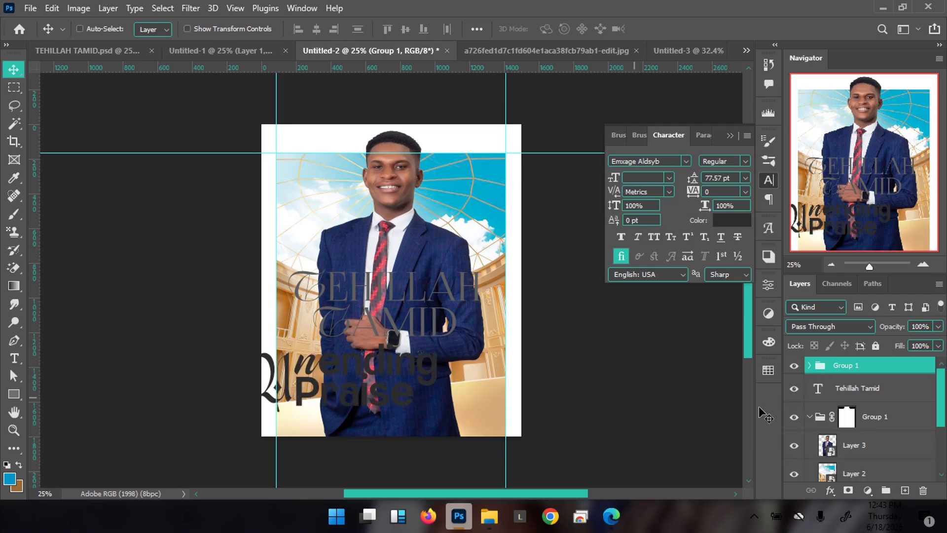
key("ctrl+t")
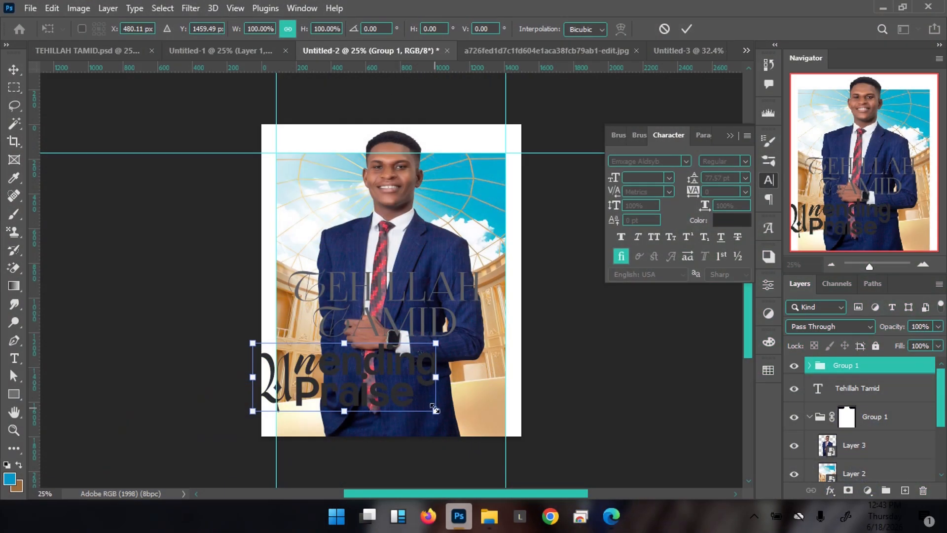
left_click_drag(435, 410, 377, 396)
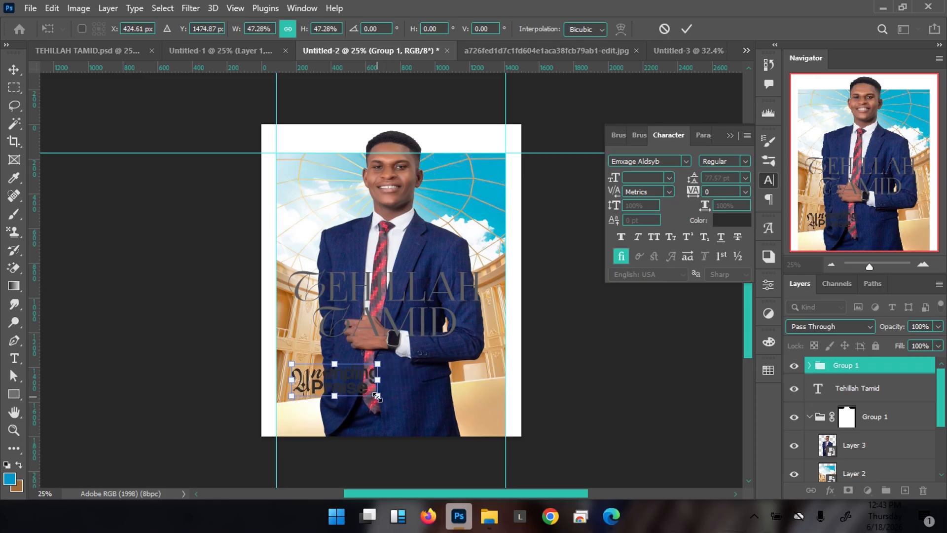
key("Return")
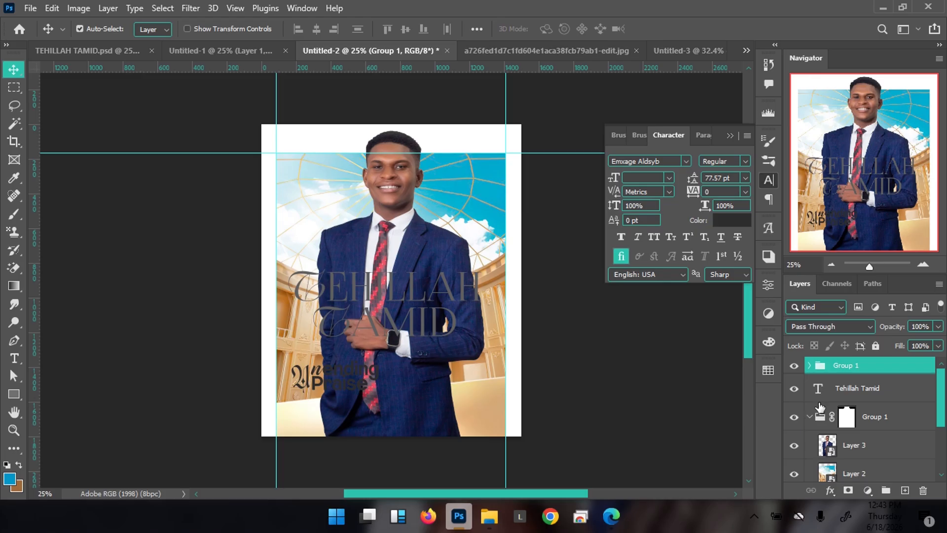
Add a white Color Overlay to the Group 1 Unending Praise lockup
double_click(881, 368)
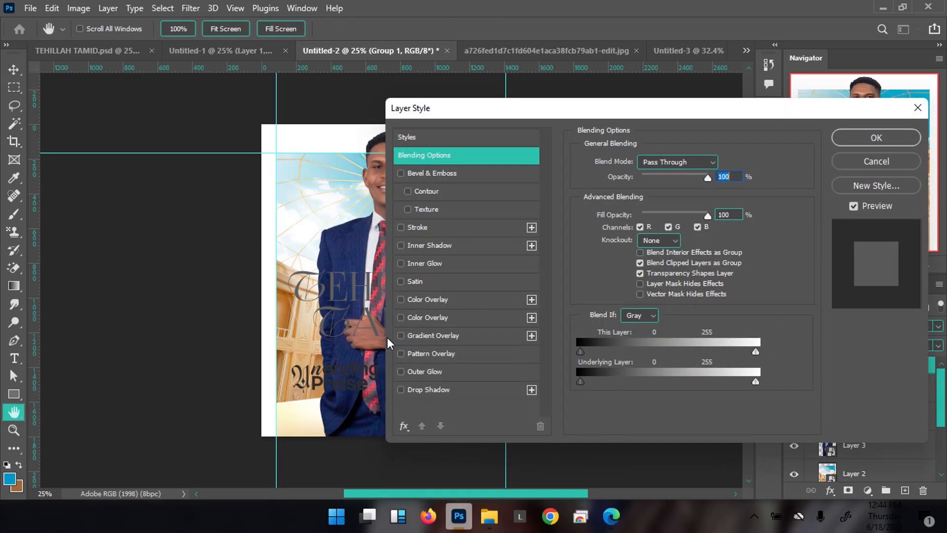
left_click(460, 300)
left_click(718, 166)
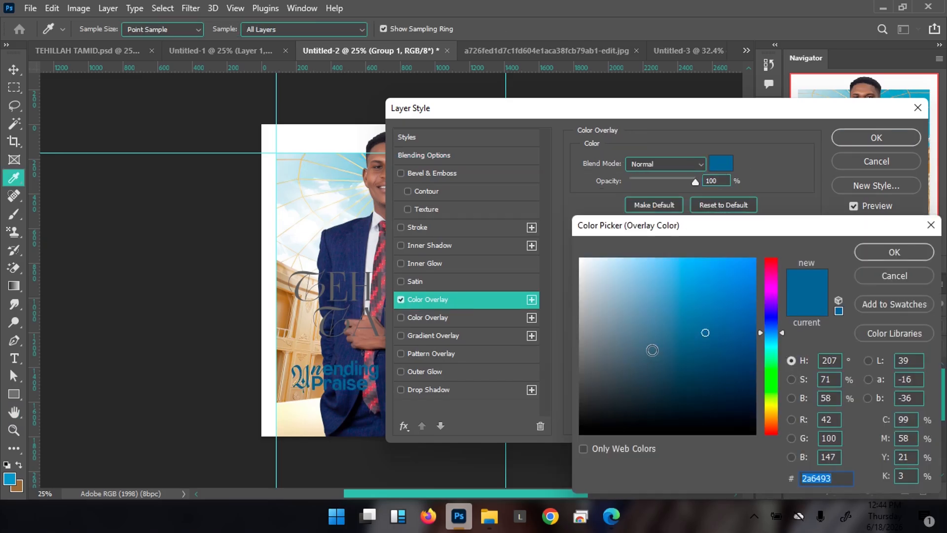
left_click_drag(653, 350, 564, 236)
left_click(903, 252)
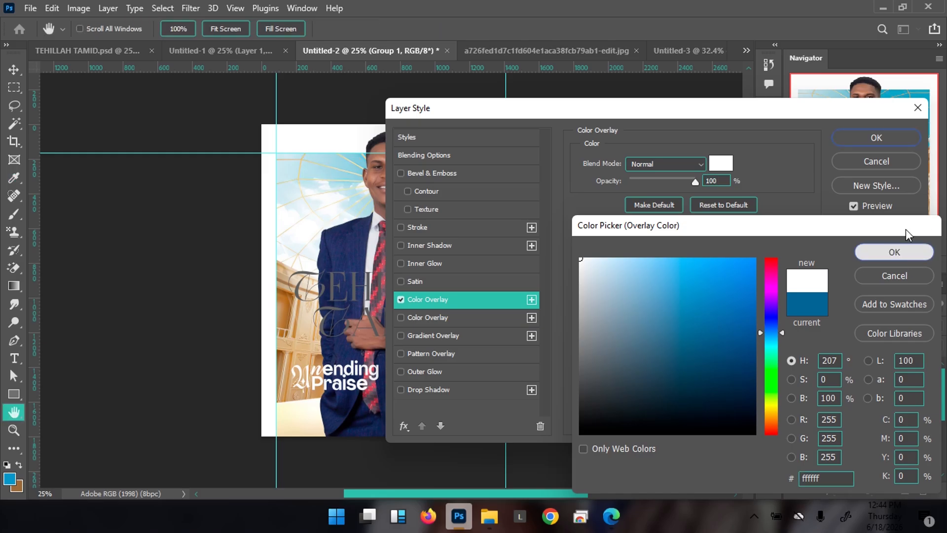
left_click(881, 140)
Nudge the lockup and the Tehillah Tamid title slightly up and right
key("shift+Right")
key("shift+Right")
key("shift+Right")
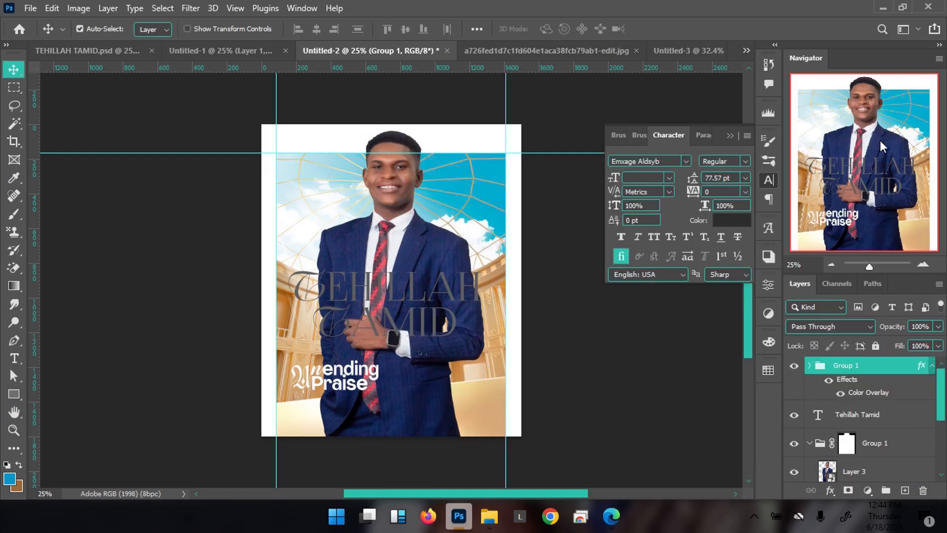
key("shift+Up")
key("shift+Up")
key("shift+Left")
key("shift+Up")
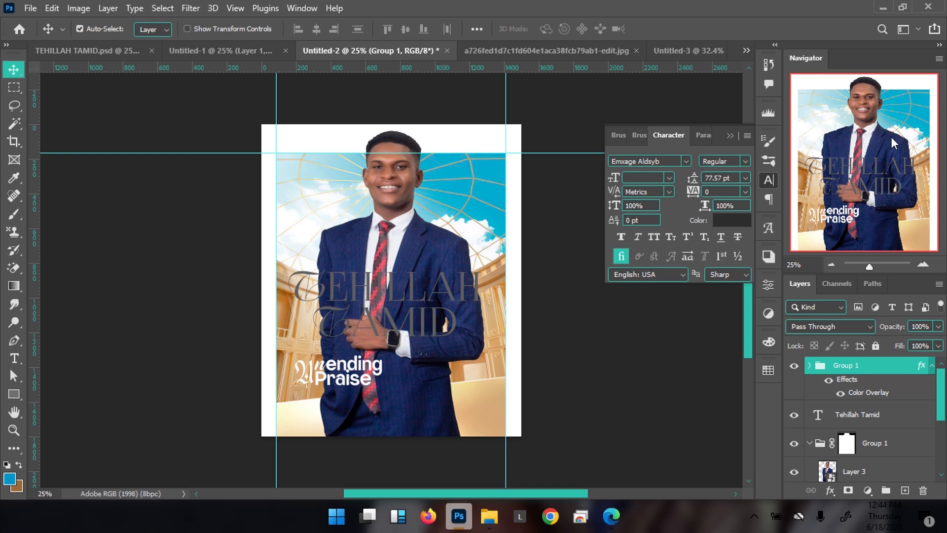
left_click(435, 314)
key("shift+Up")
key("shift+Up")
key("shift+Up")
key("shift+Right")
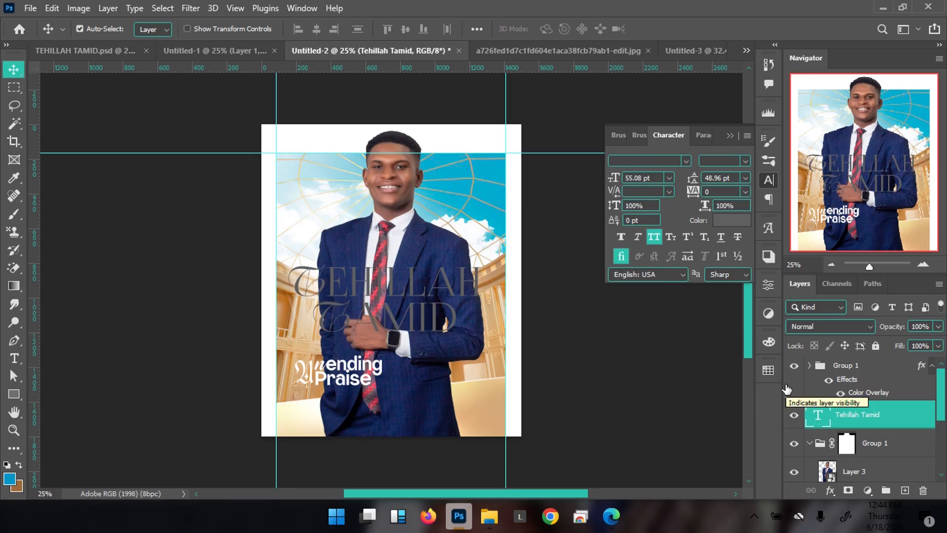
Change the Tehillah Tamid title text colour to white (ffffff)
double_click(818, 418)
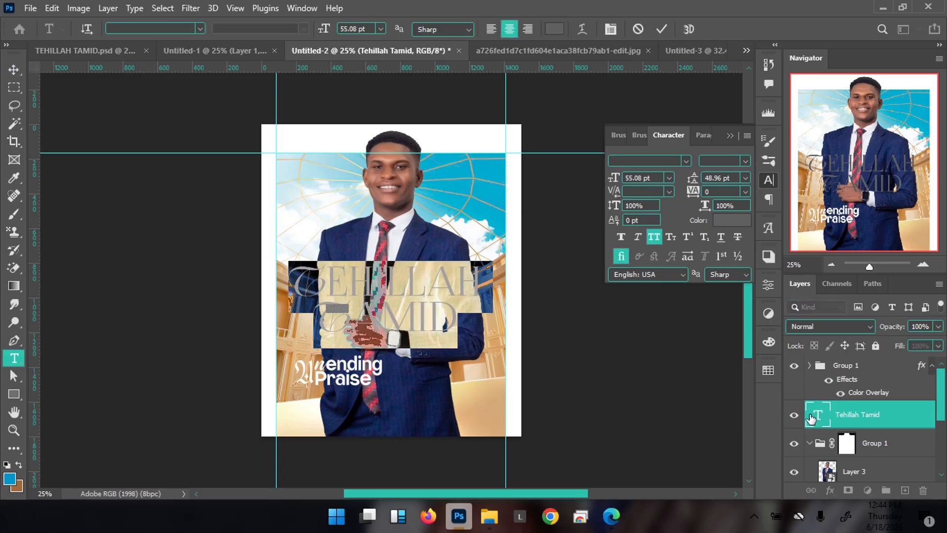
left_click(555, 29)
type("ffffff")
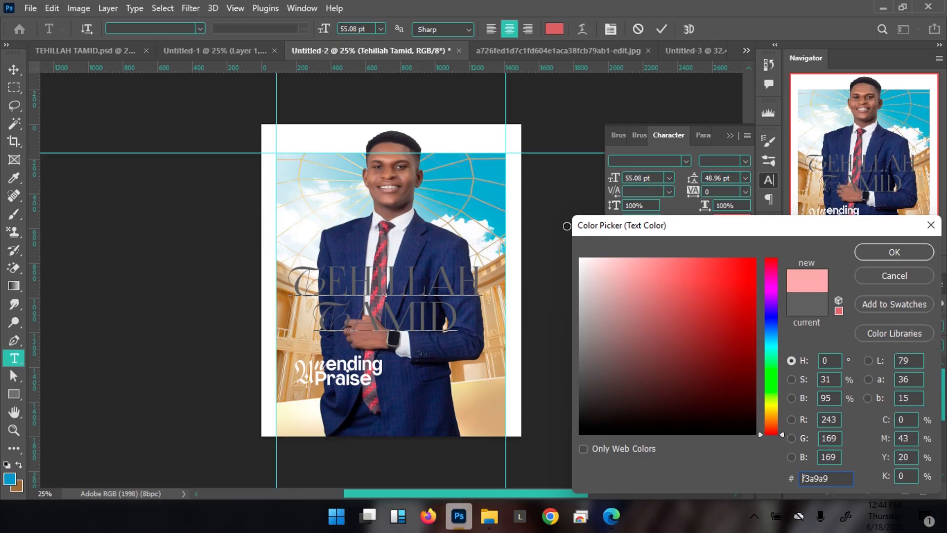
left_click(887, 255)
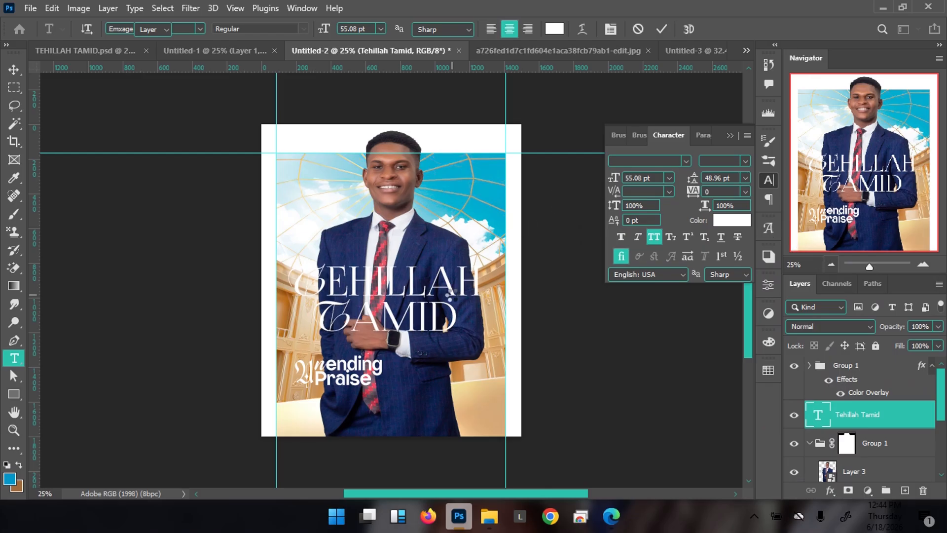
key("v")
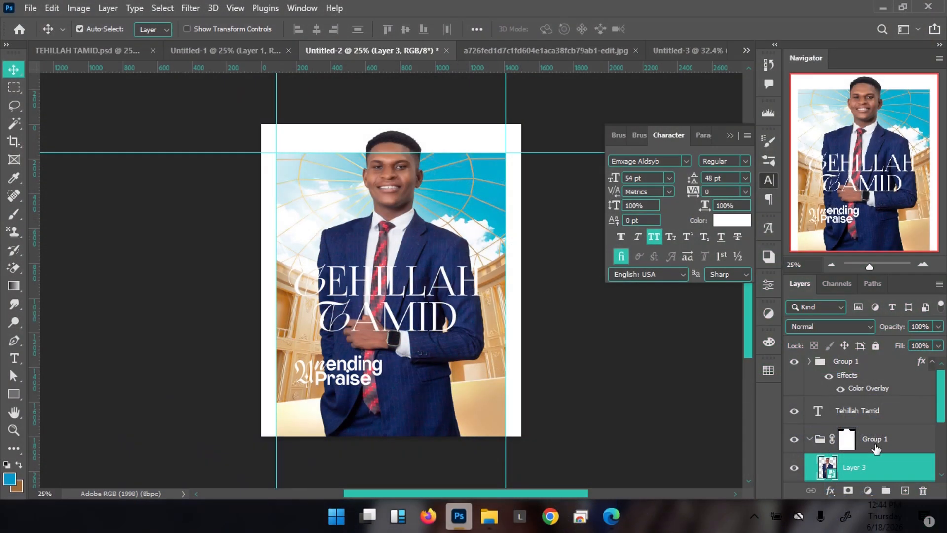
Create a new Layer 4 above Layer 3 and clip it to Group 1
left_click(894, 473)
key("ctrl+shift+n")
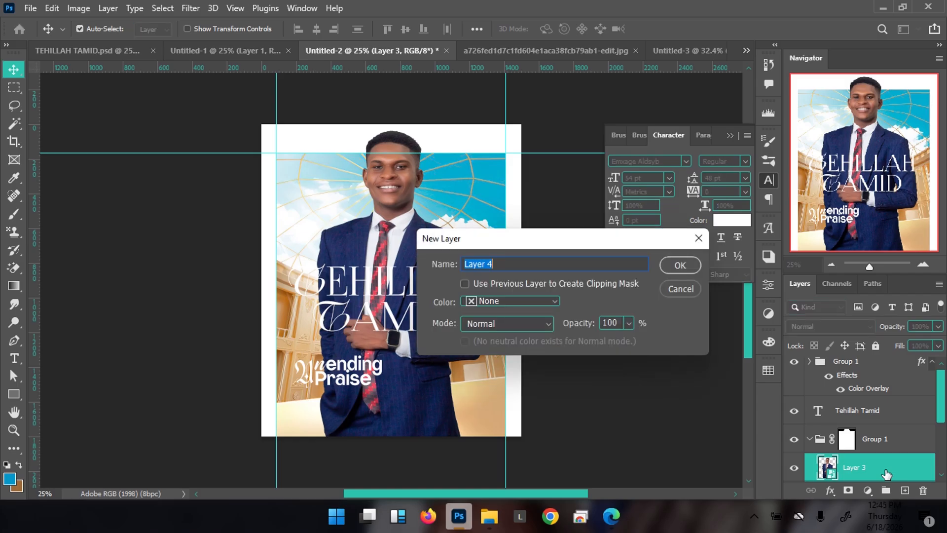
key("Return")
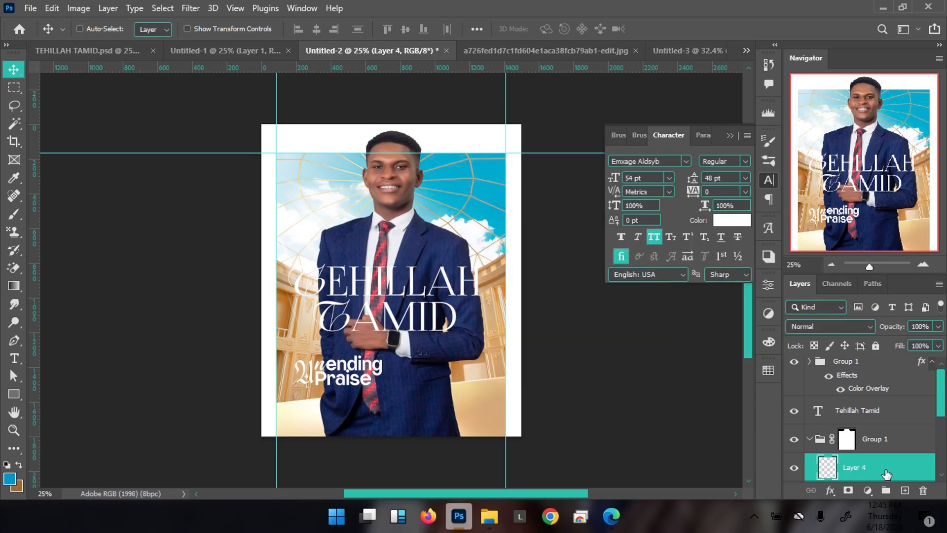
key("ctrl+alt+g")
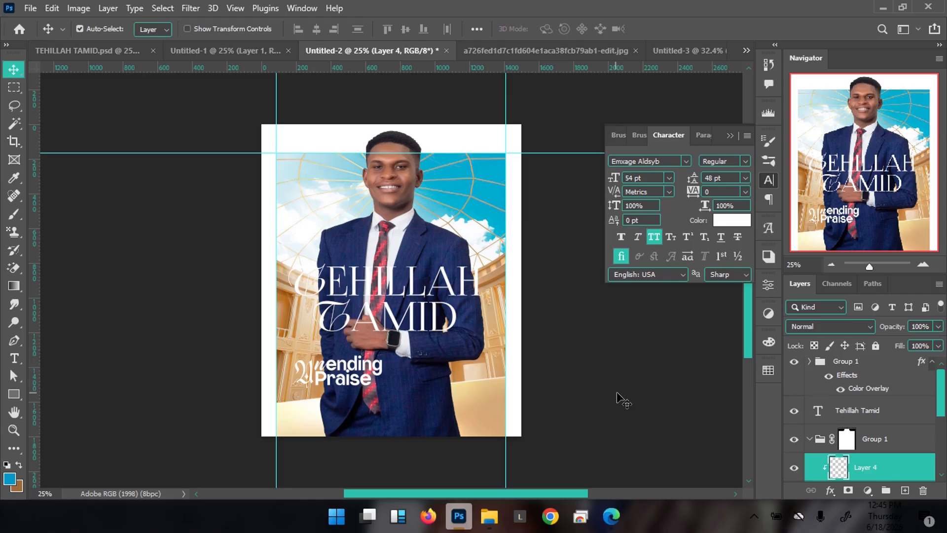
Draw a black (000000) gradient upward from the poster's bottom edge on Layer 4
key("g")
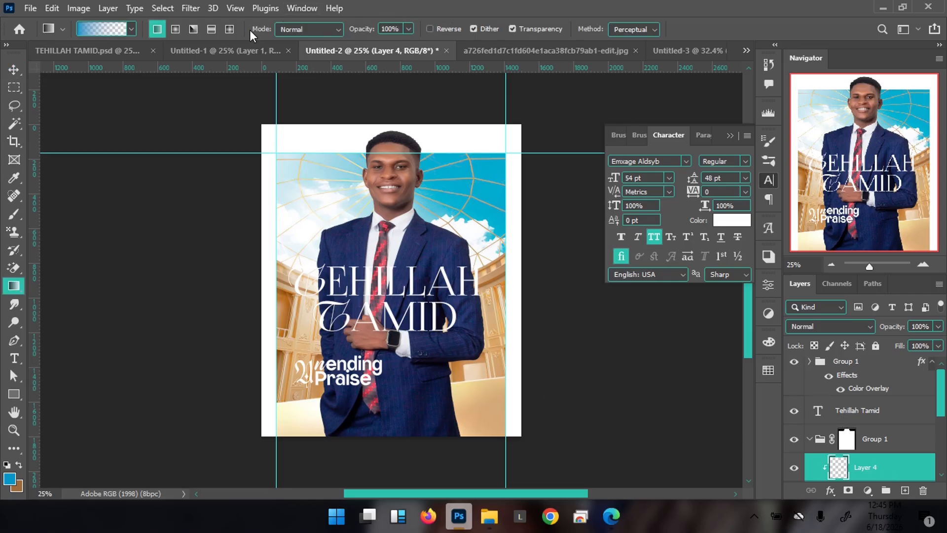
left_click(10, 479)
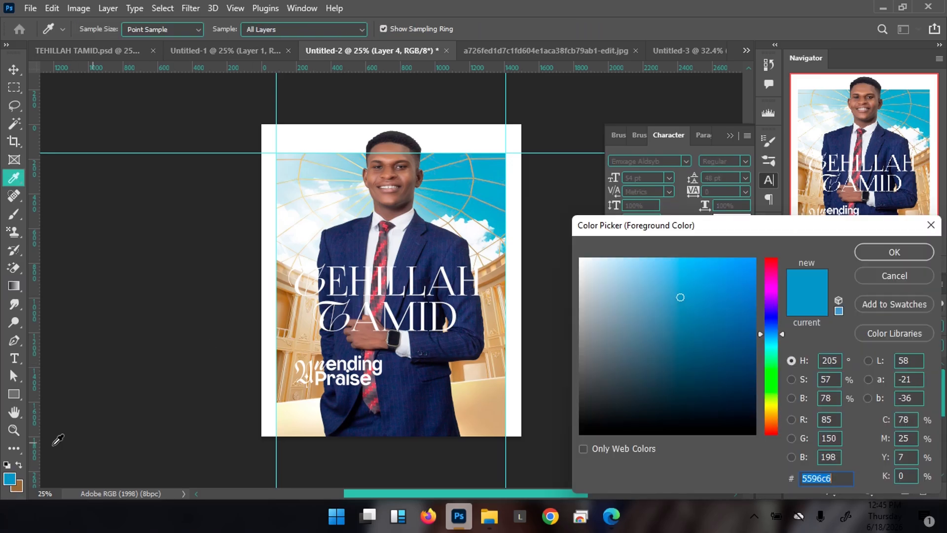
type("000000")
left_click(908, 254)
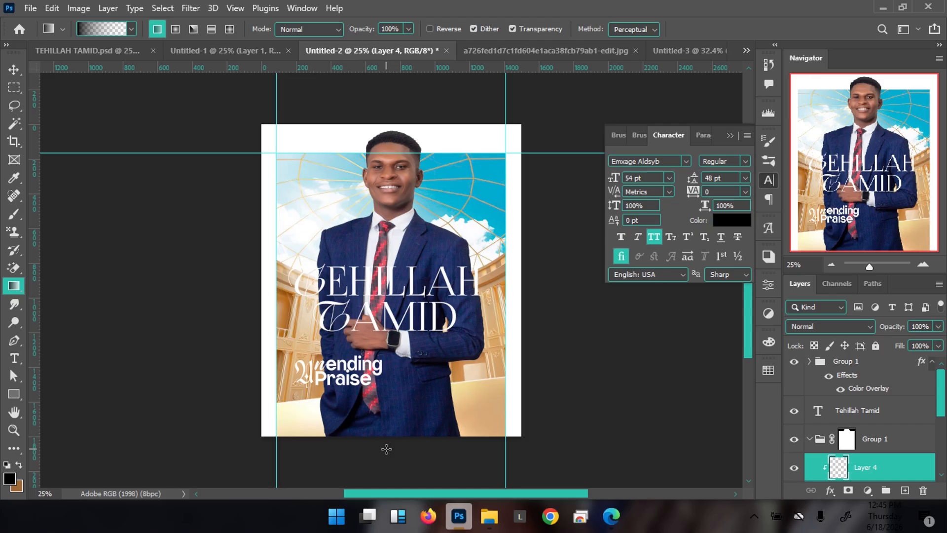
left_click_drag(387, 449, 407, 193)
left_click_drag(420, 157, 420, 157)
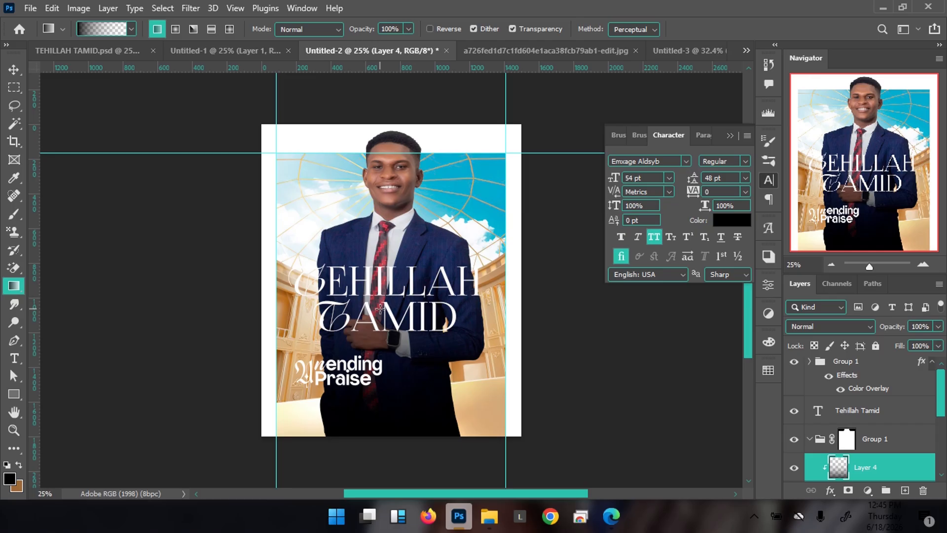
Lower Layer 4's fill to 55%, then view the finished TEHILLAH TAMID.psd flyer
key("v")
left_click(939, 346)
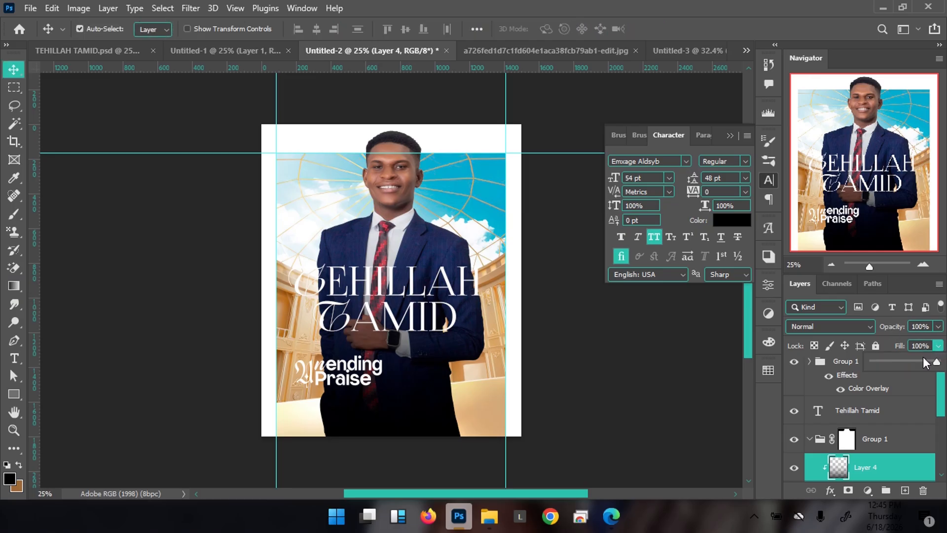
left_click_drag(916, 362, 909, 361)
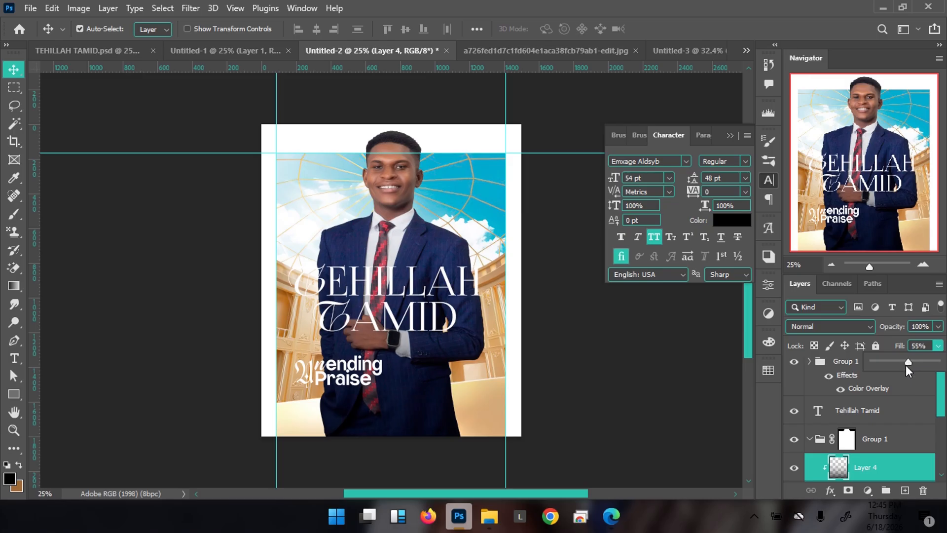
left_click(895, 468)
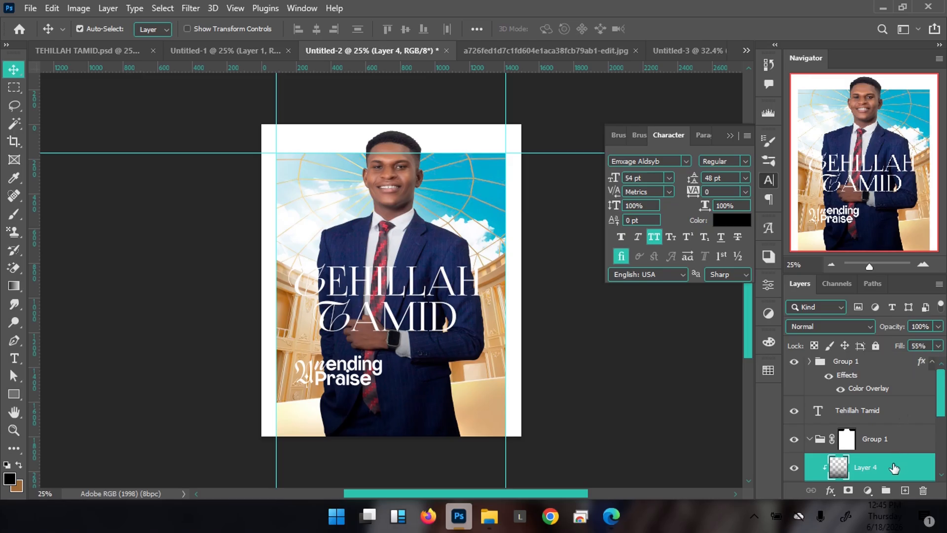
left_click(93, 53)
left_click(390, 191)
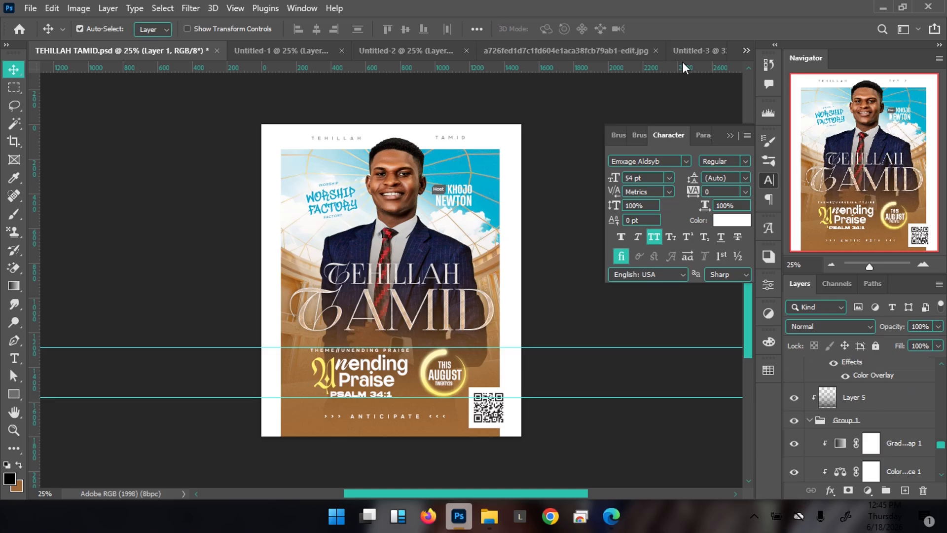
Back on Untitled-2, shift gradient Layer 4 up about 50 px with Free Transform
left_click(697, 53)
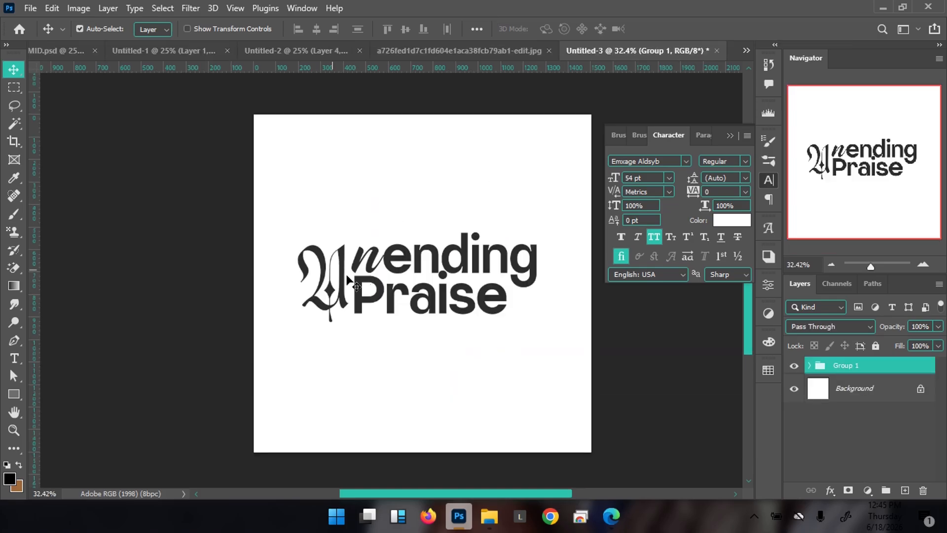
left_click(297, 51)
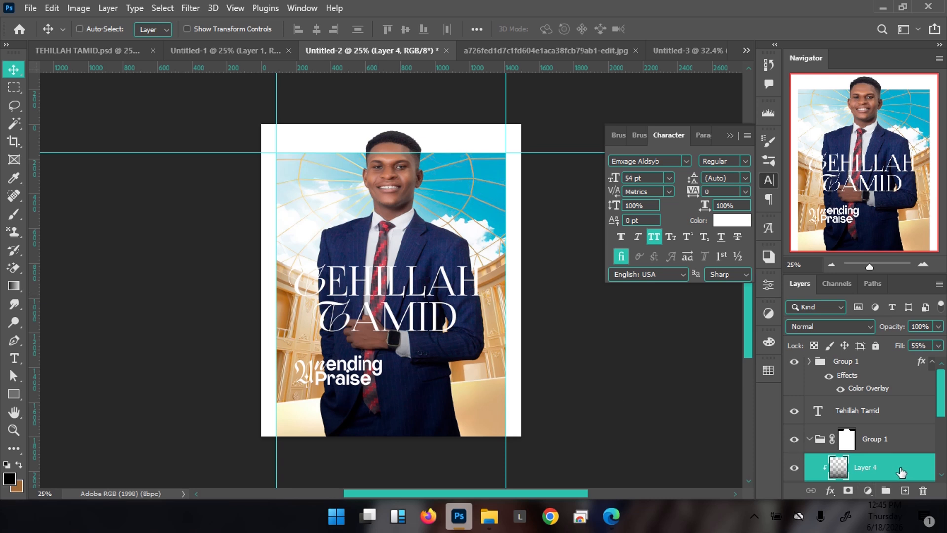
key("ctrl+t")
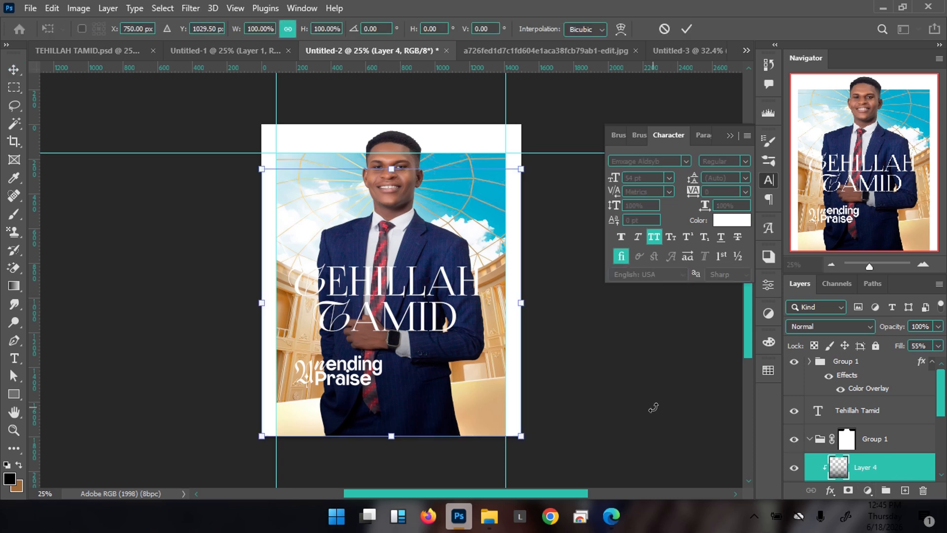
key("shift+Up")
key("shift+Up")
key("shift+Up")
key("shift+Up")
key("shift+Up")
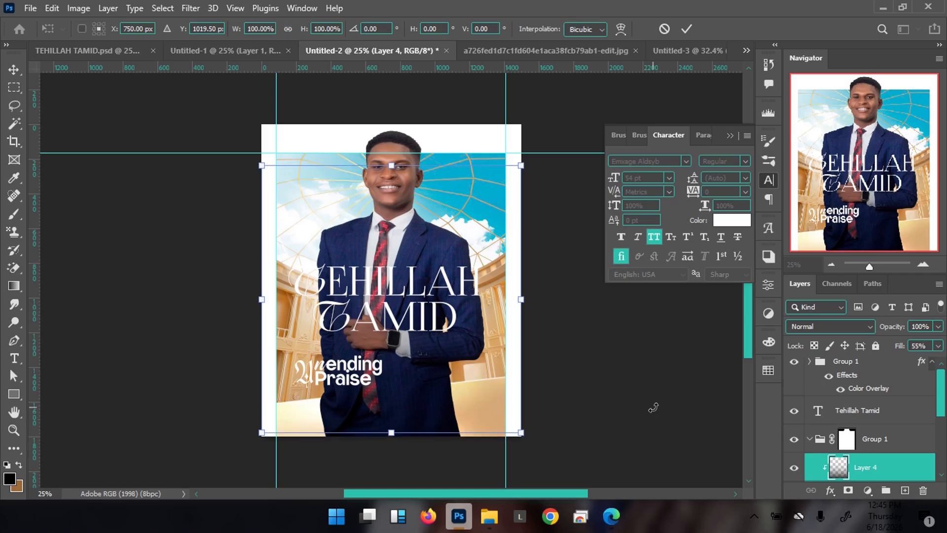
key("Return")
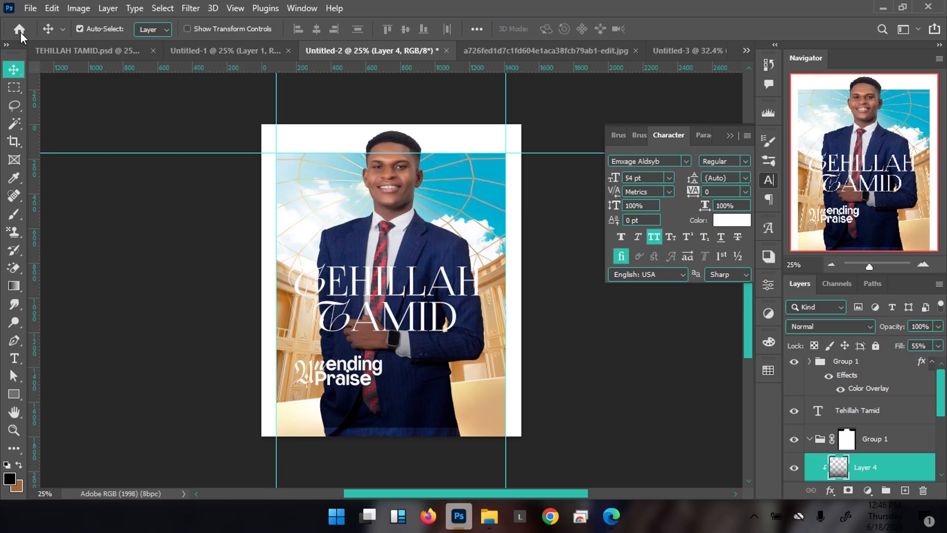
Check the reference flyer's bottom gradient Color Overlay colour, #916a3c
left_click(78, 50)
left_click(311, 417)
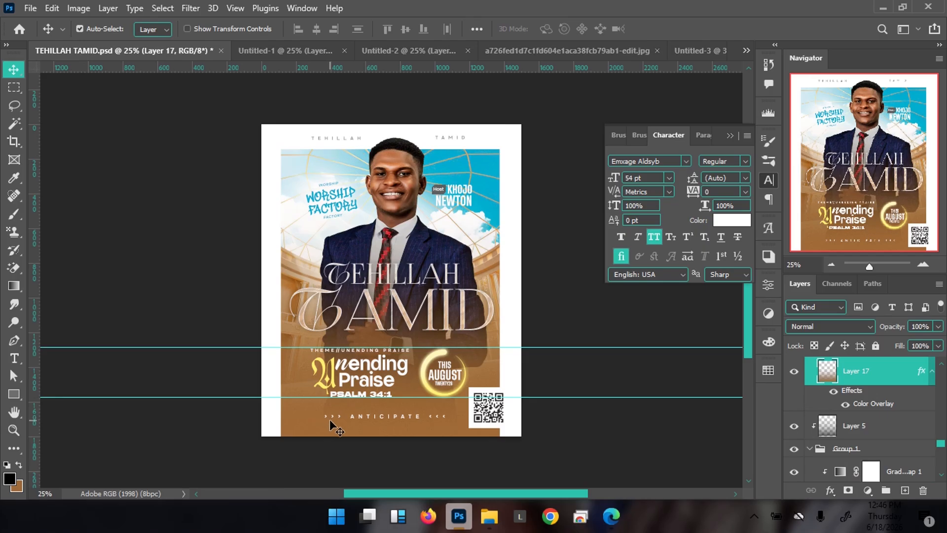
double_click(870, 403)
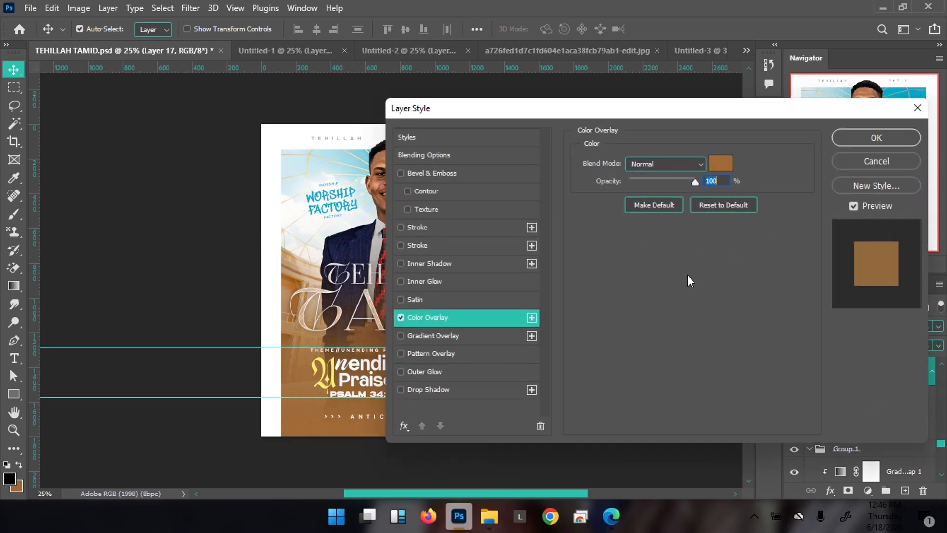
left_click(721, 163)
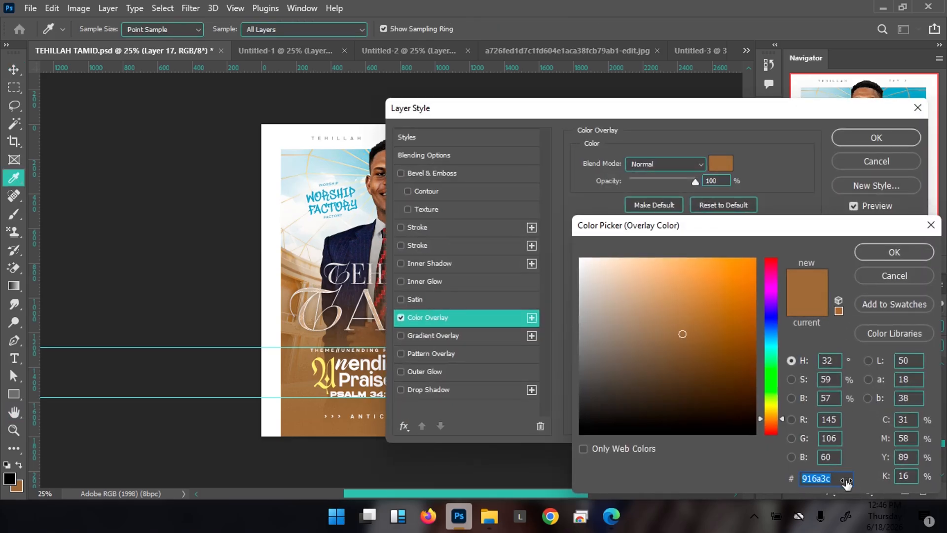
left_click(885, 255)
left_click(876, 138)
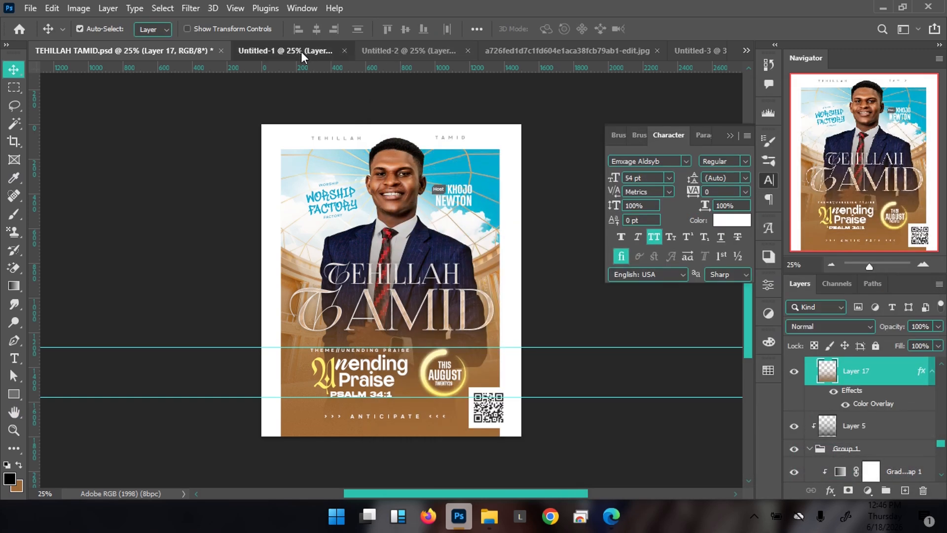
Return to the Untitled-2 draft with Group 1 selected
left_click(301, 51)
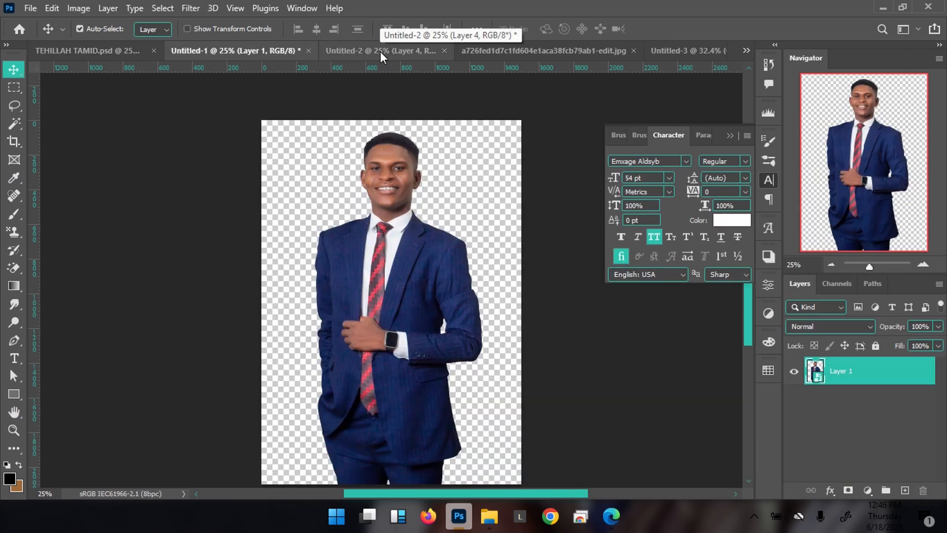
left_click(349, 49)
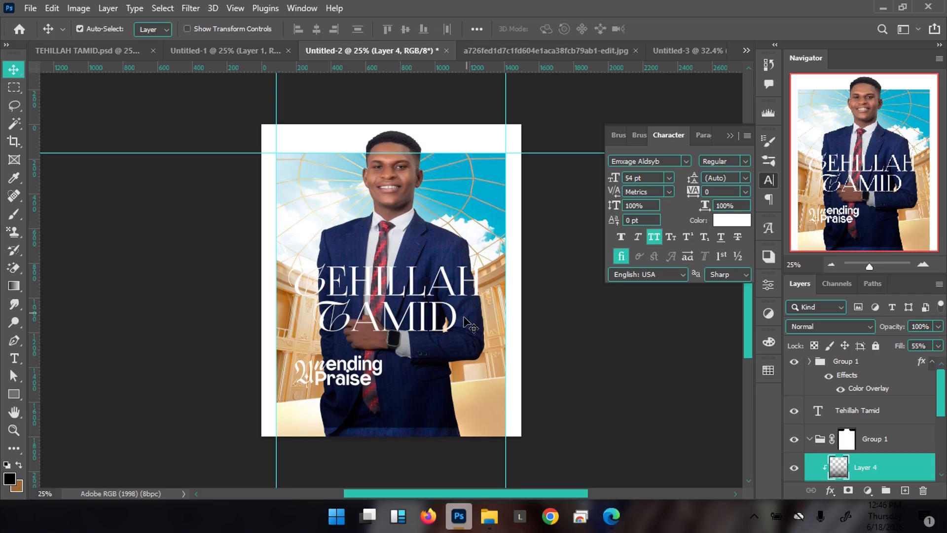
left_click(904, 443)
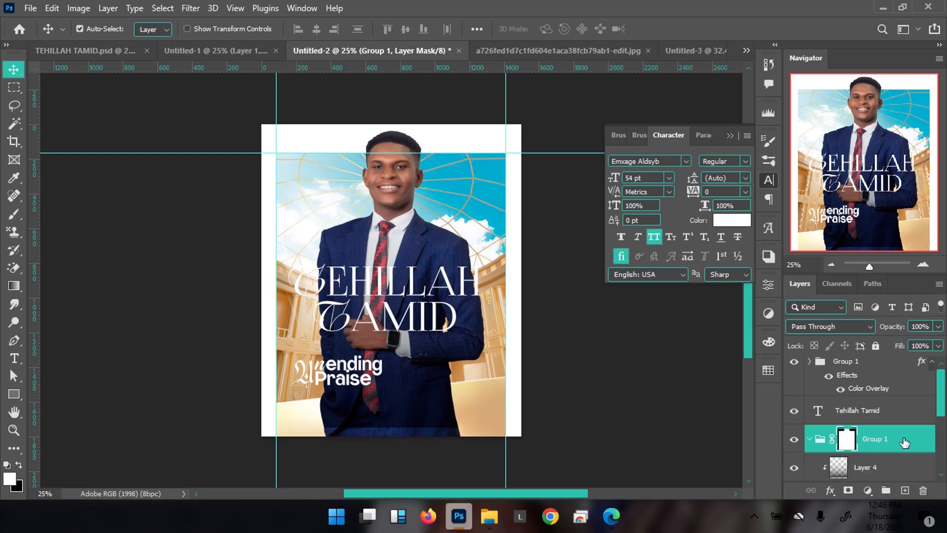
Create a blue-tagged Normal layer named GRAD and place it above Group 1
key("ctrl+shift+n")
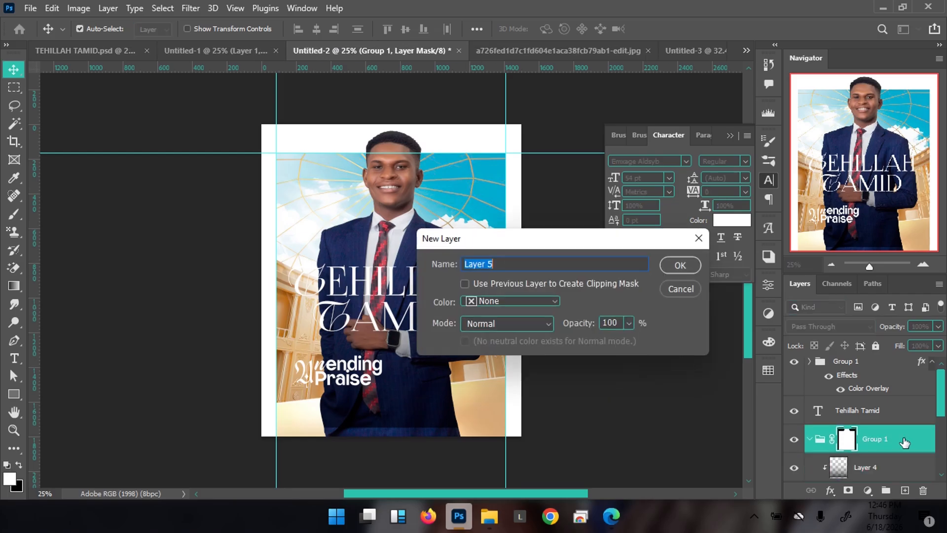
type("GRAD")
left_click(528, 298)
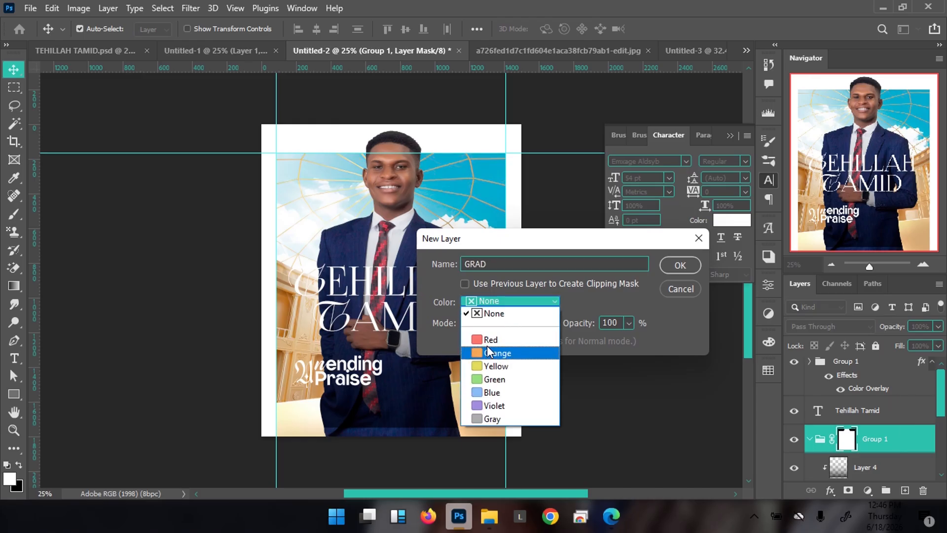
left_click(489, 395)
left_click(512, 321)
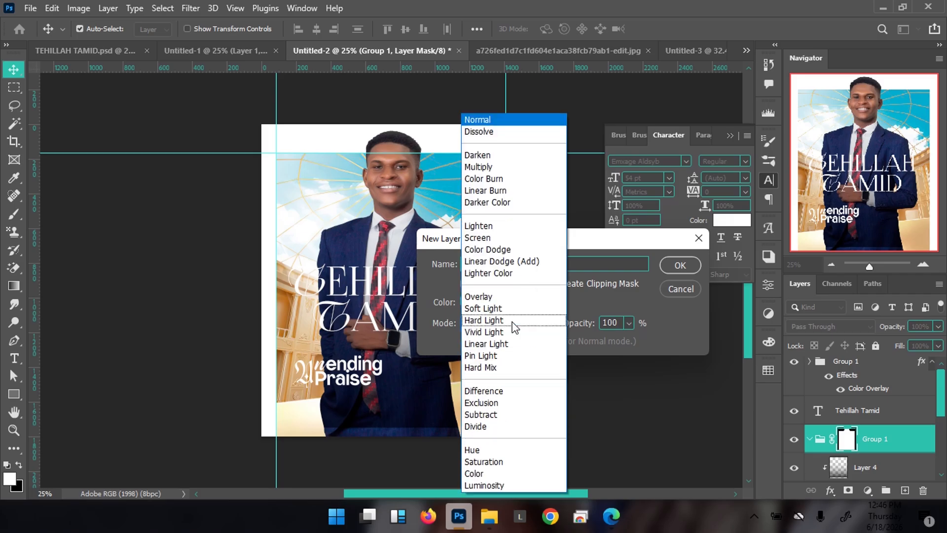
left_click(668, 312)
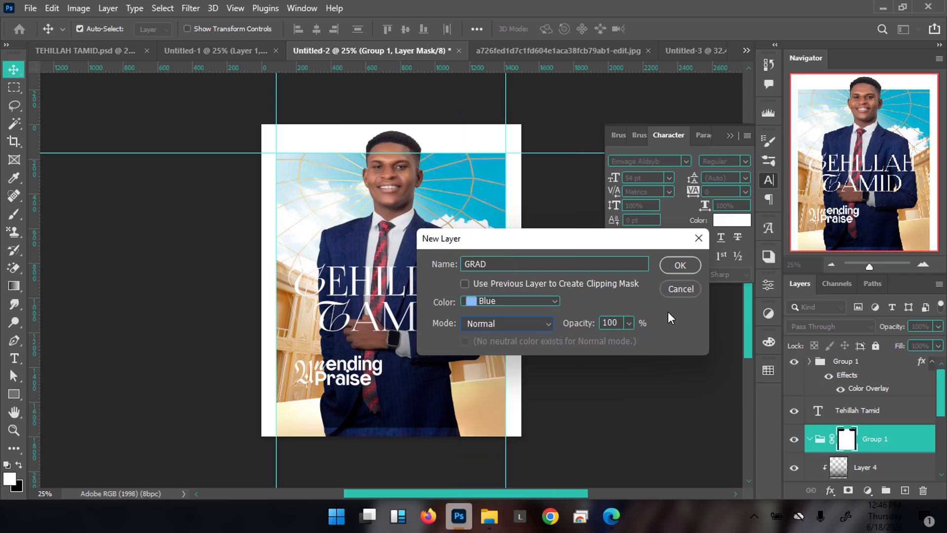
left_click(684, 265)
left_click_drag(867, 427, 866, 428)
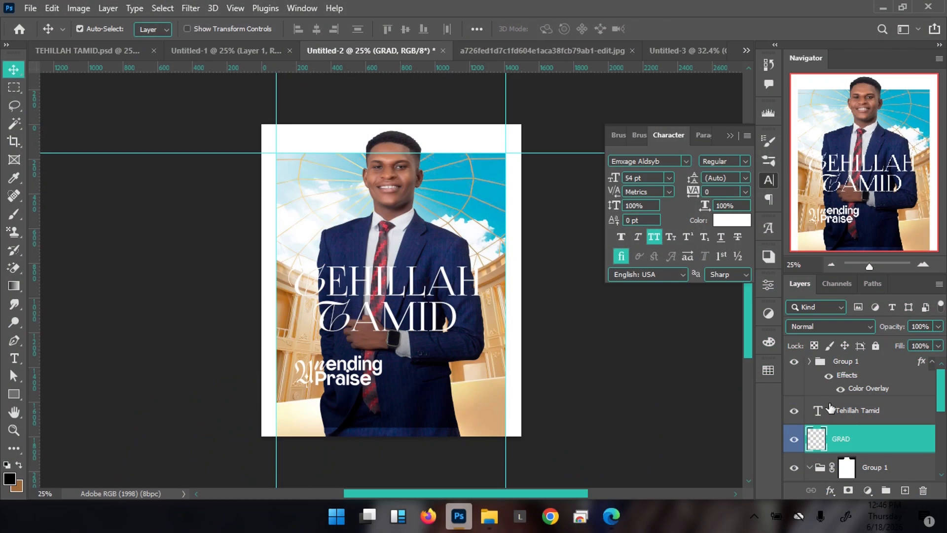
On GRAD, draw a 916a3c brown-to-transparent gradient rising from the poster's bottom edge
key("g")
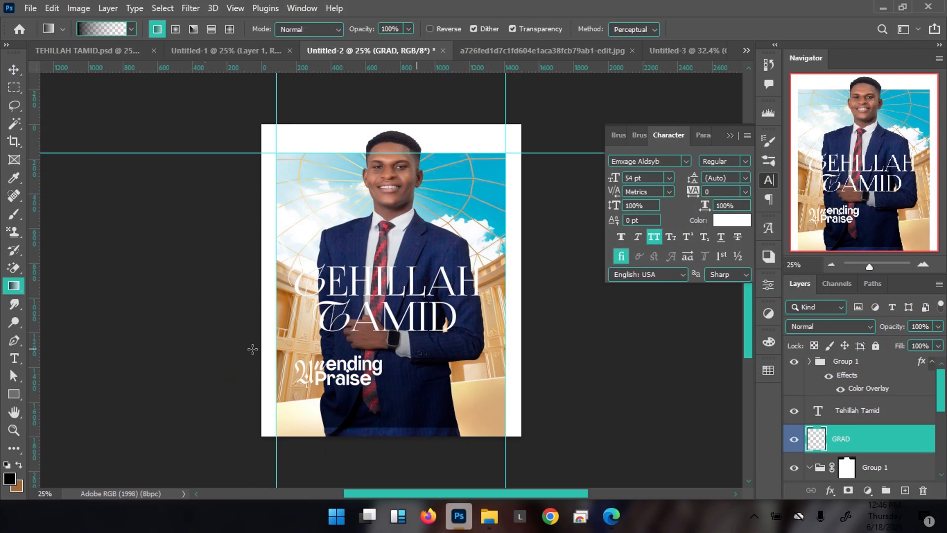
left_click(10, 479)
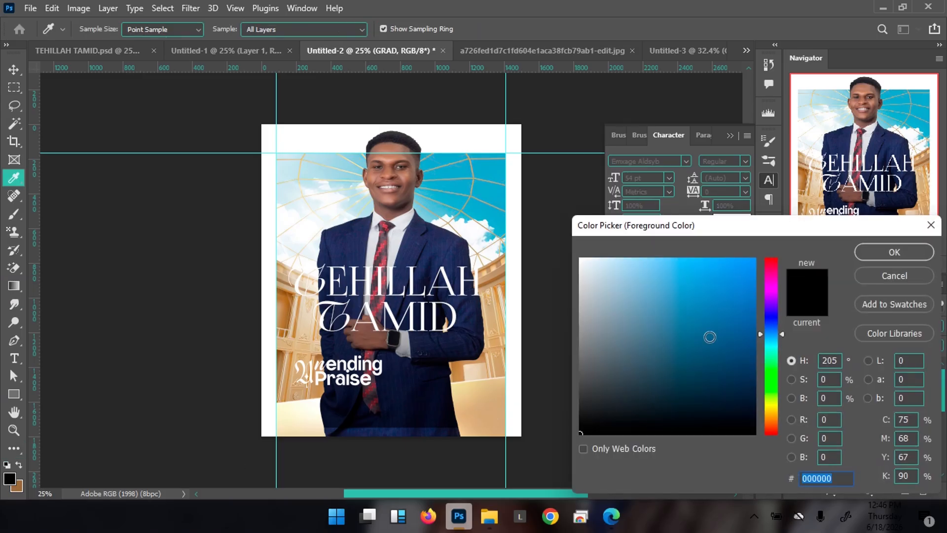
type("916a3c")
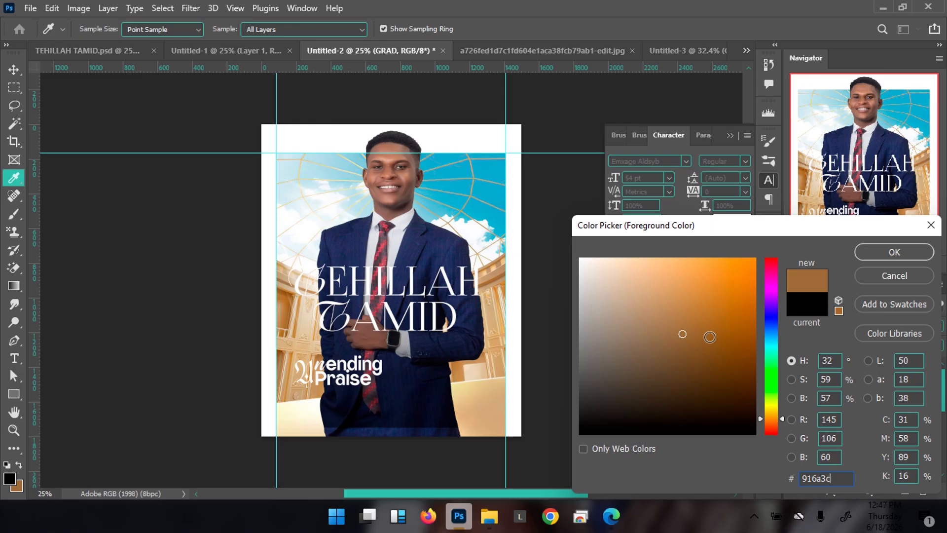
key("Return")
key("g")
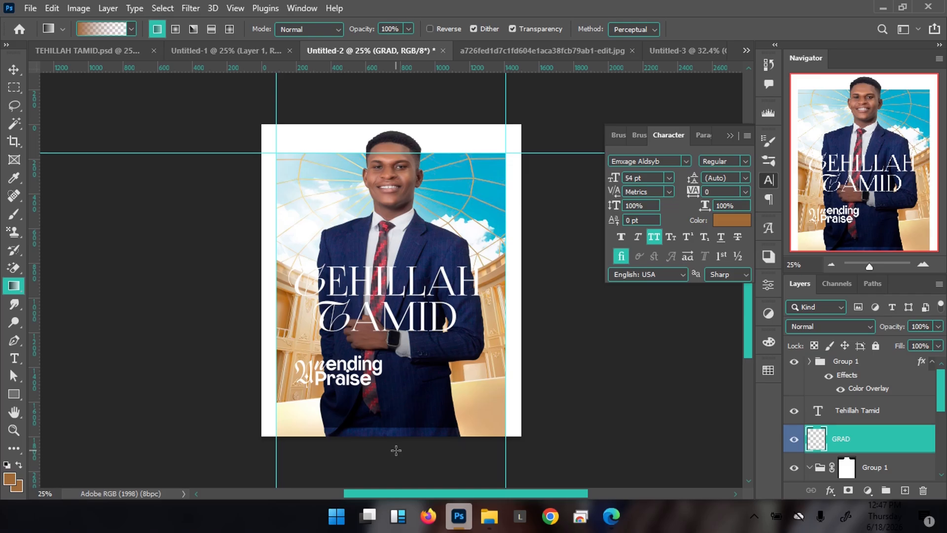
left_click_drag(398, 446, 425, 136)
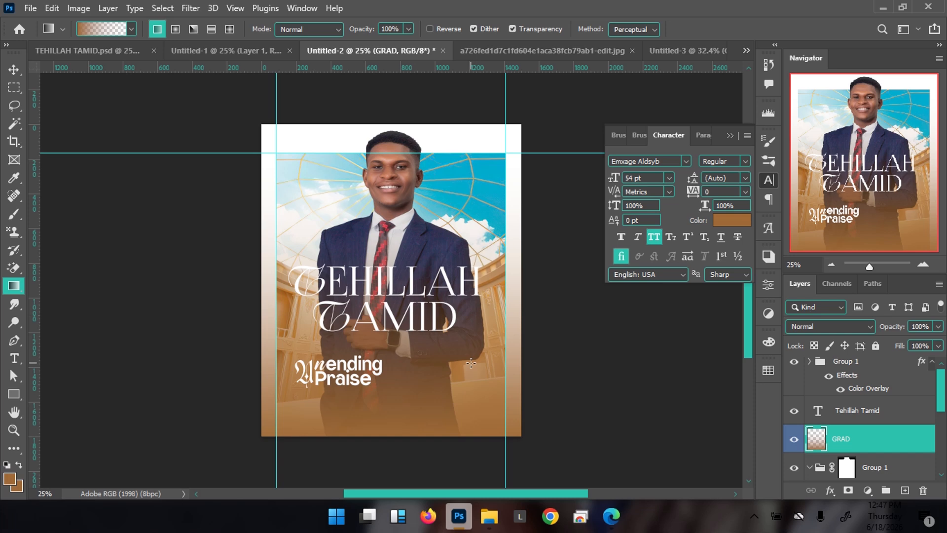
key("v")
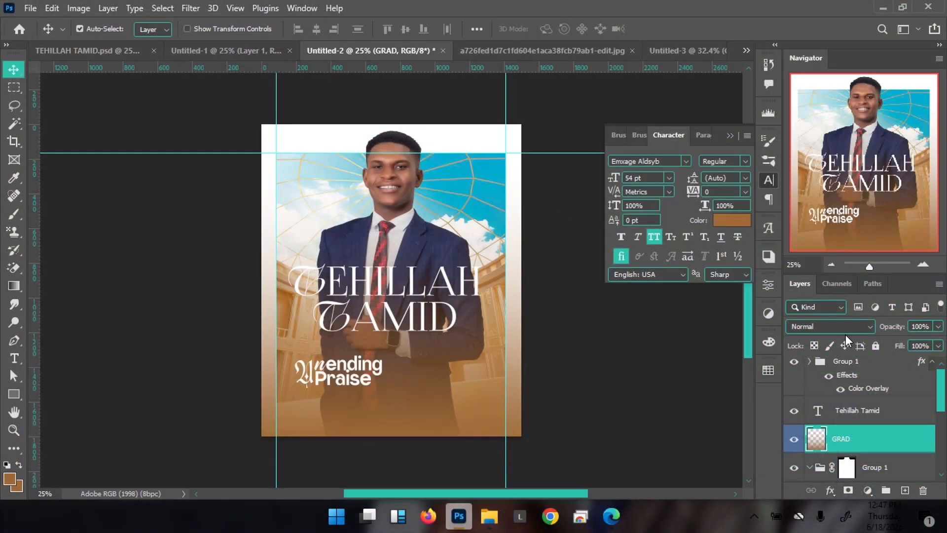
Group GRAD into Group 2, masked by the Rectangle 1 selection, and close the Character panel
scroll(858, 414, "down", 5)
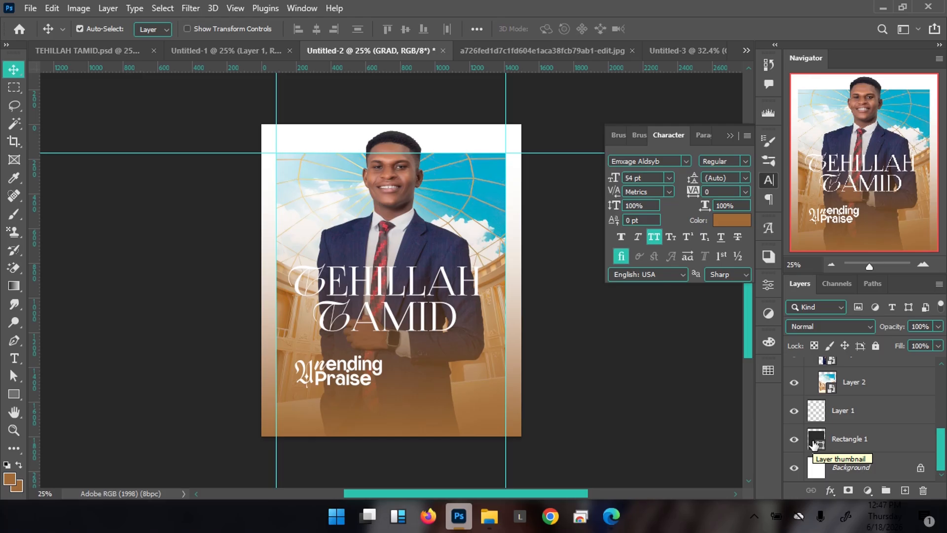
left_click(814, 444, "ctrl")
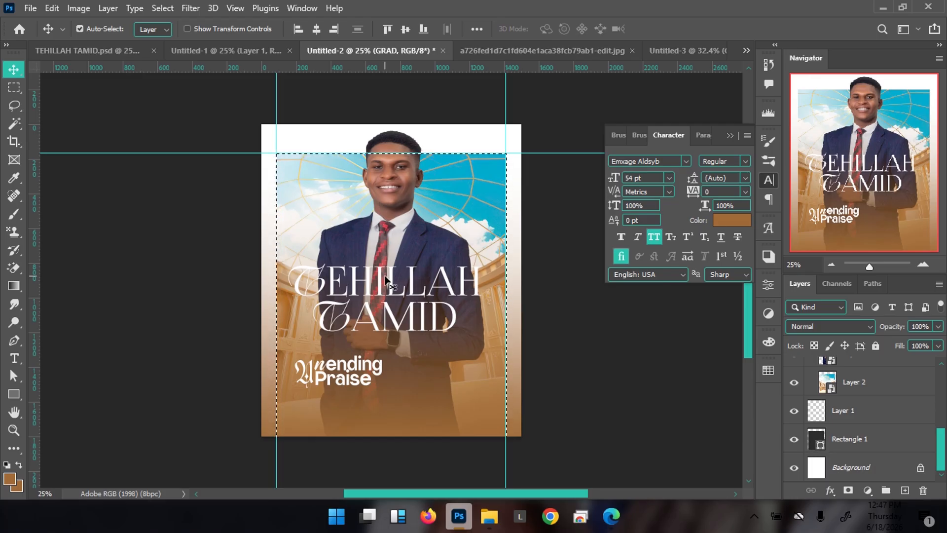
scroll(843, 431, "up", 5)
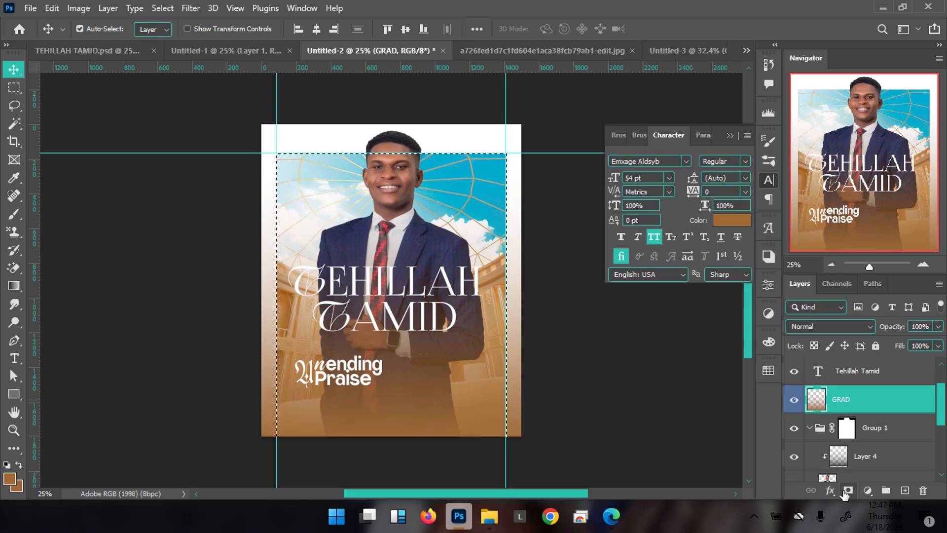
key("ctrl+g")
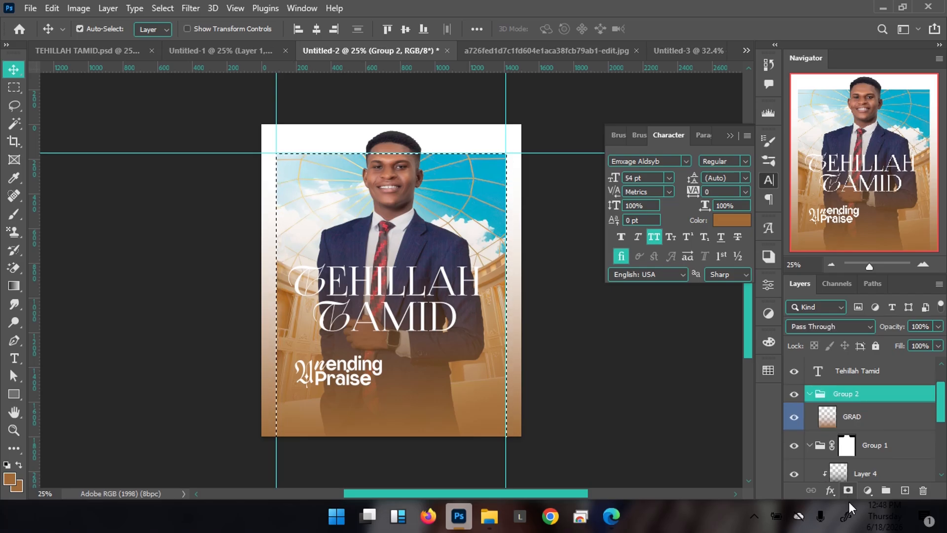
left_click(848, 490)
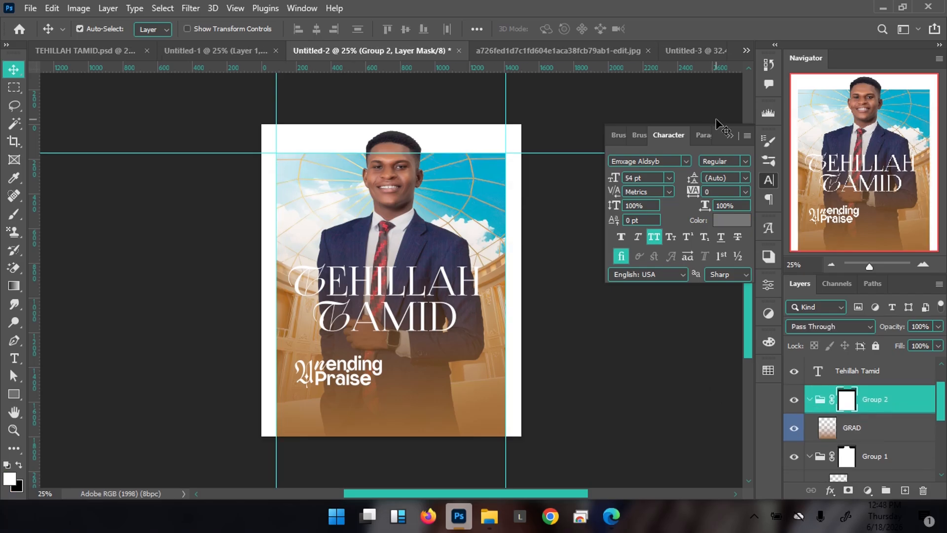
left_click(731, 135)
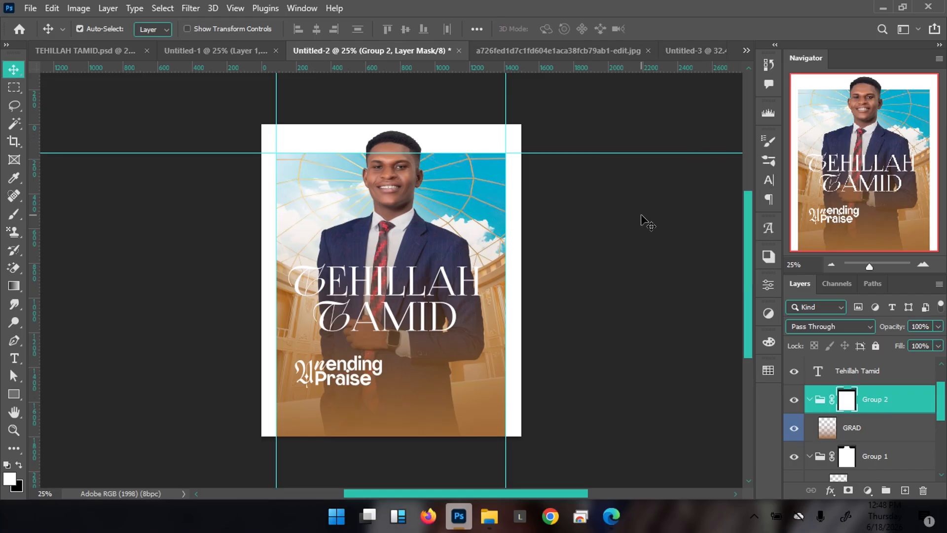
Close Untitled-1 without saving and return to Untitled-2 with Layer 3 selected
left_click(81, 49)
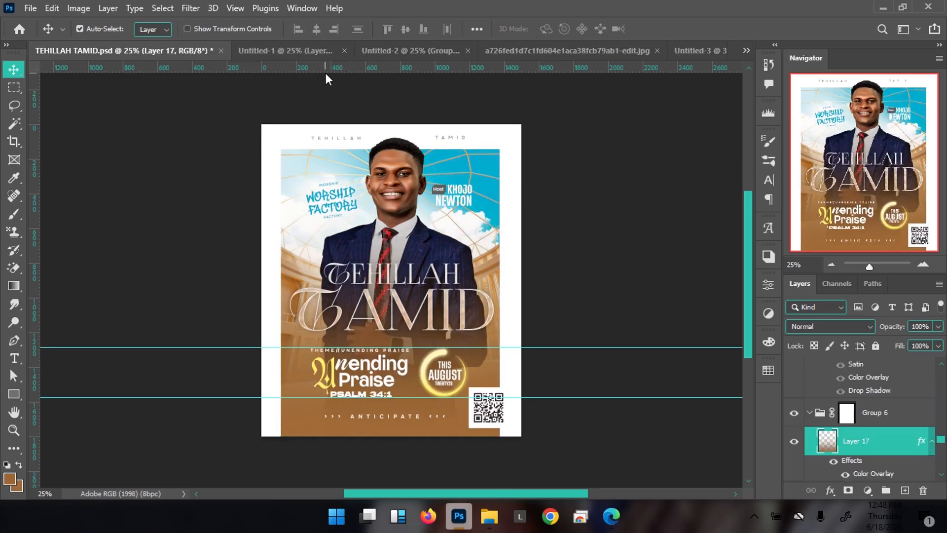
left_click(312, 55)
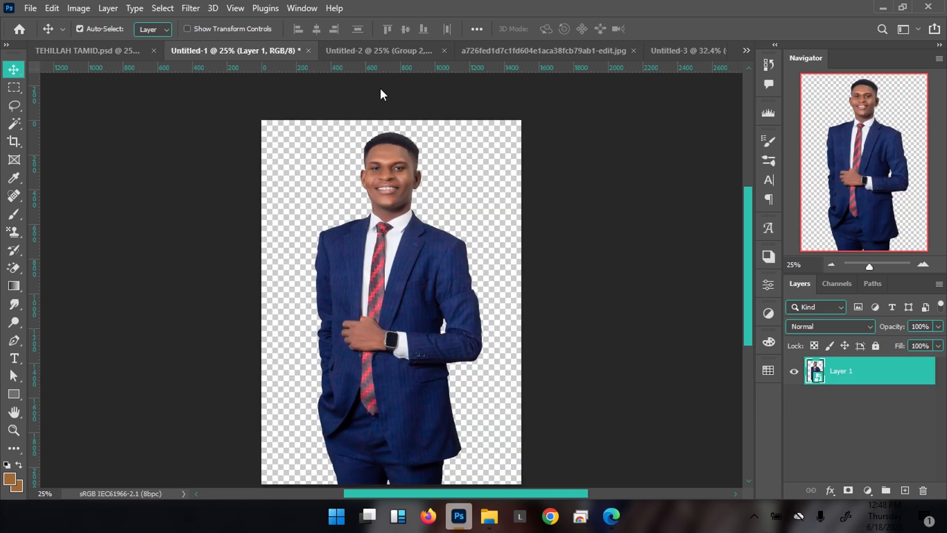
key("ctrl+w")
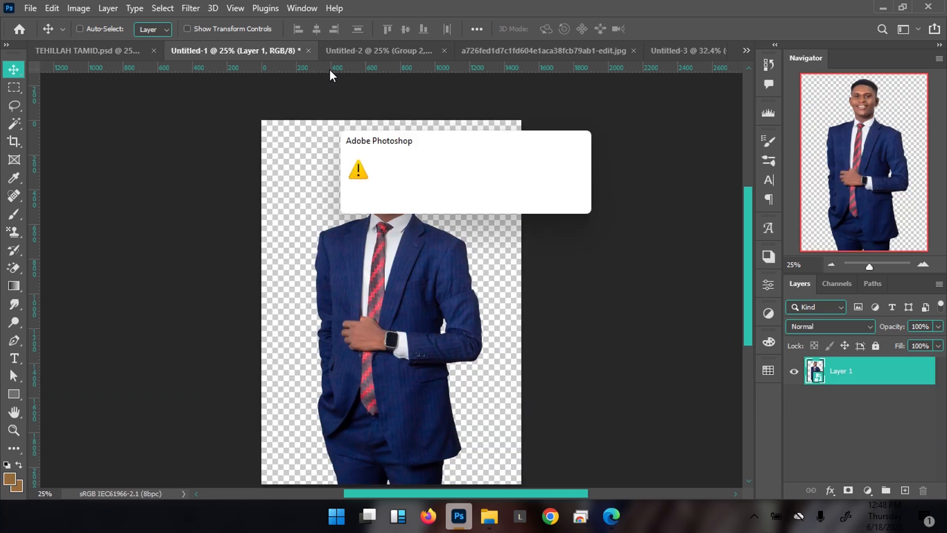
key("n")
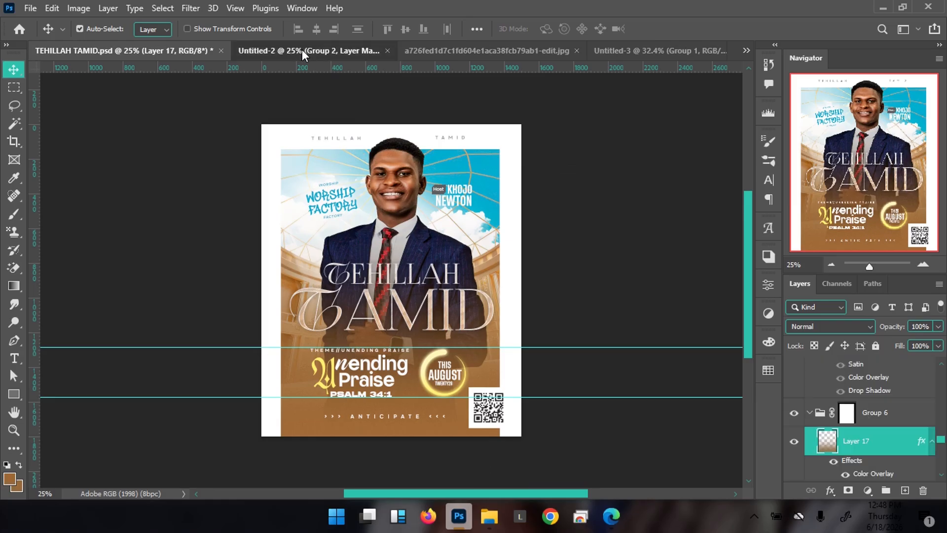
left_click(302, 50)
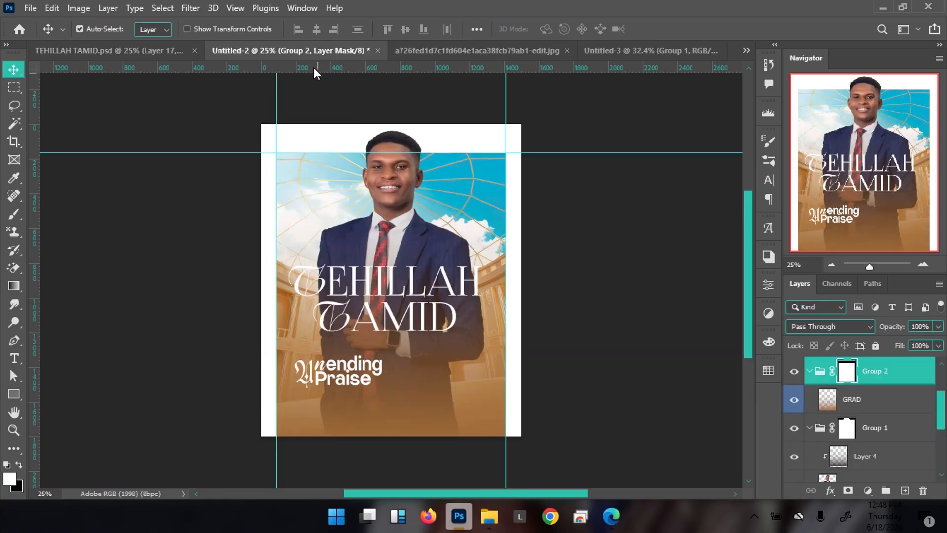
left_click(390, 183)
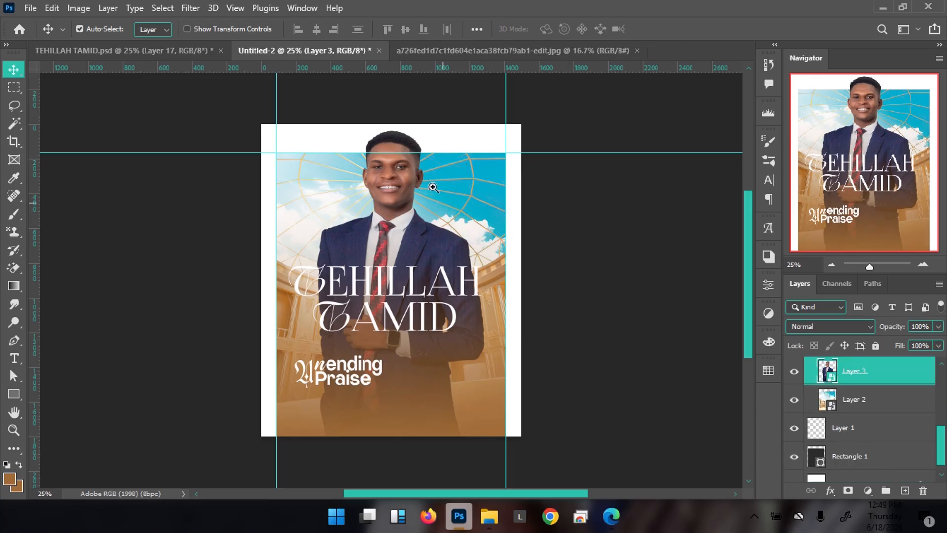
Add horizontal guides at the face and chin, and vertical guides at x 930 and 1215
left_click_drag(433, 187, 461, 170)
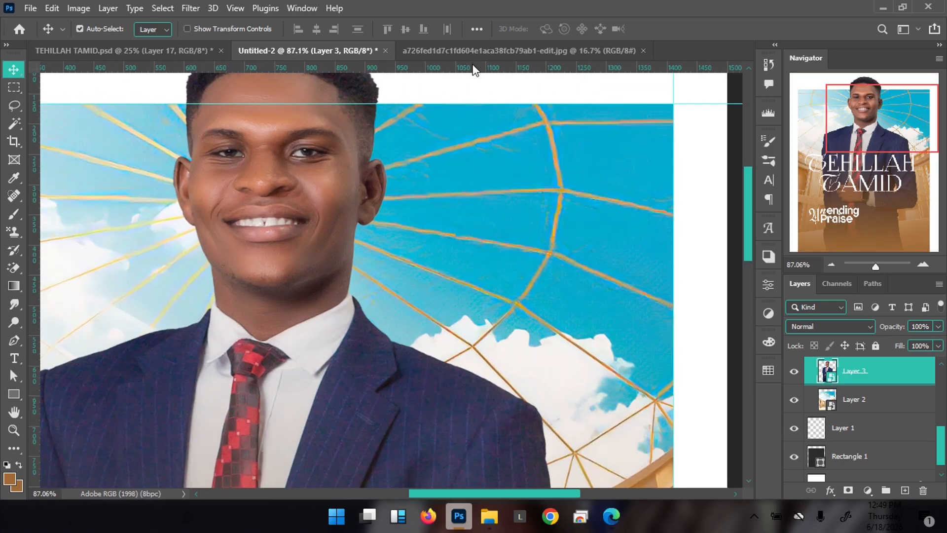
left_click_drag(475, 69, 491, 199)
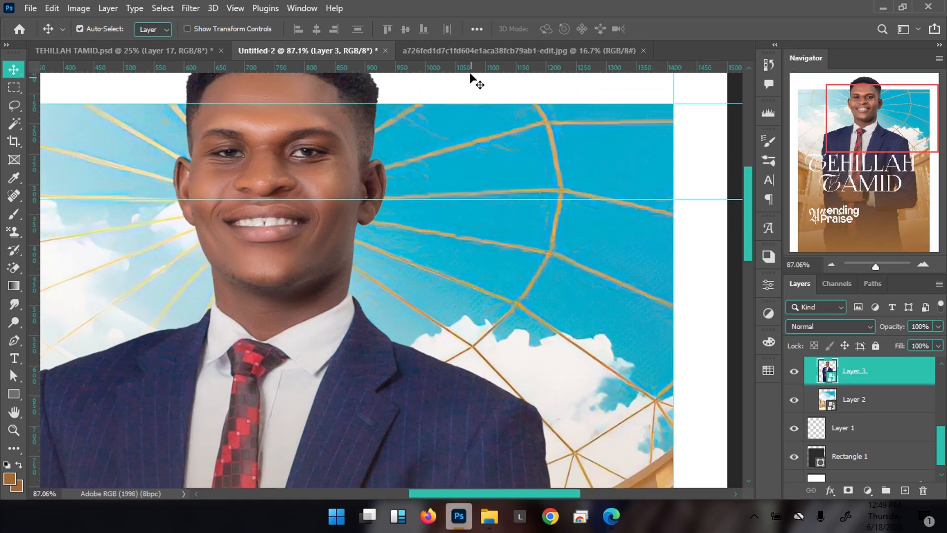
left_click_drag(476, 70, 494, 286)
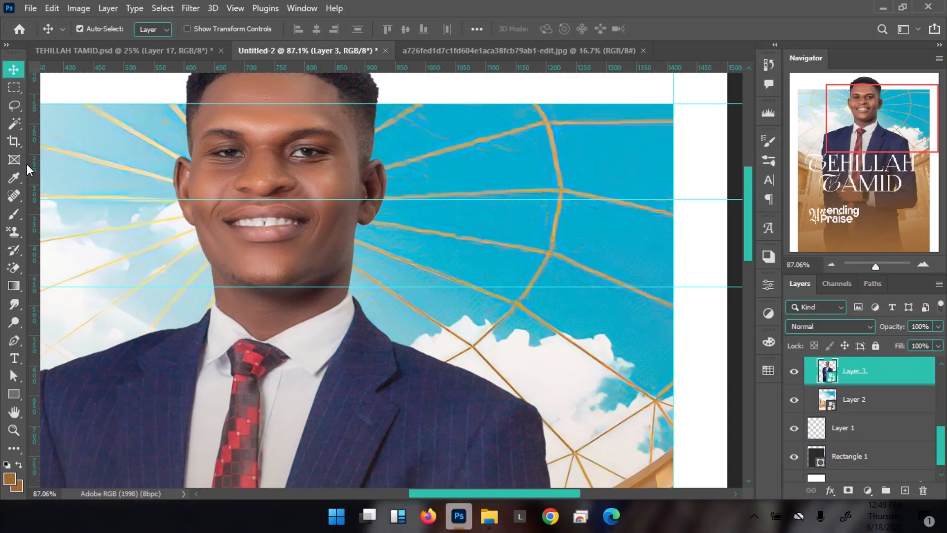
left_click_drag(30, 164, 459, 224)
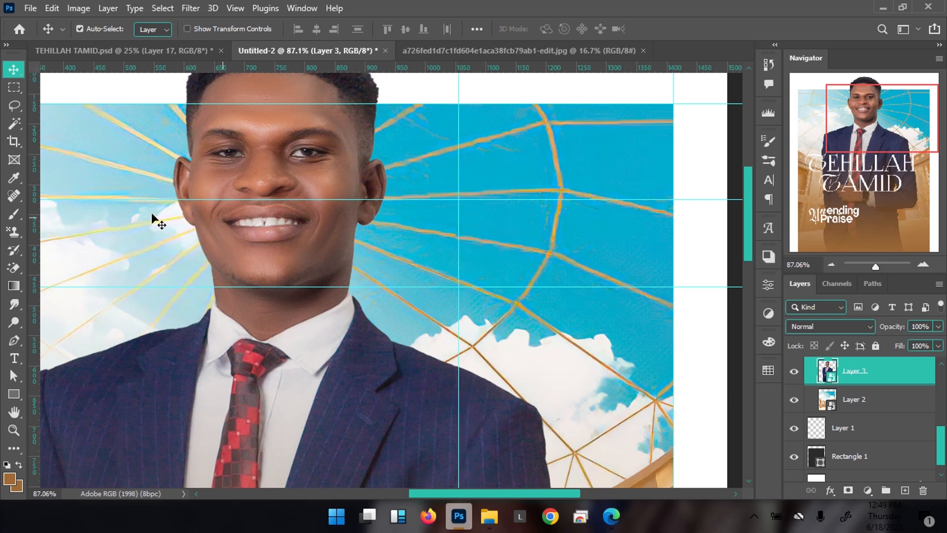
left_click_drag(36, 243, 600, 247)
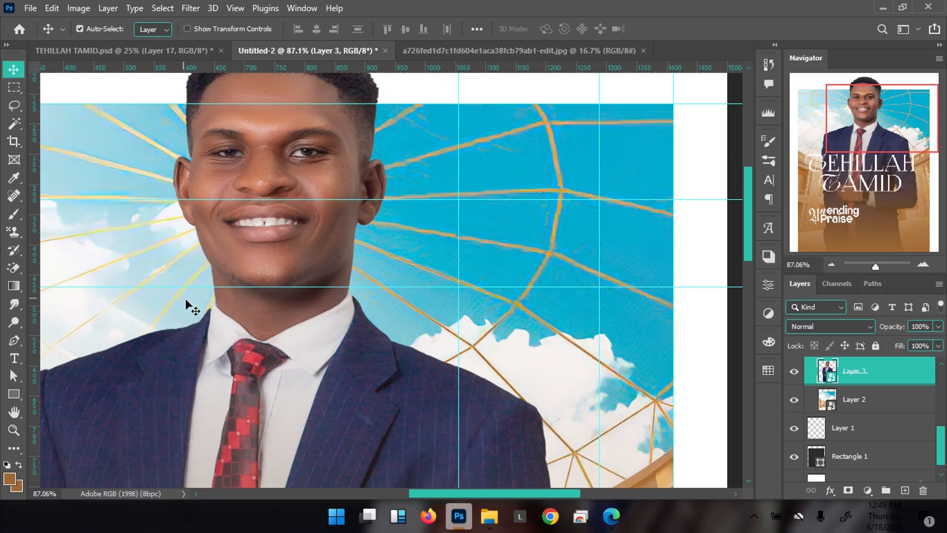
Add an empty Layer 5 and move it just under the Tehillah Tamid title layer
key("ctrl+shift+n")
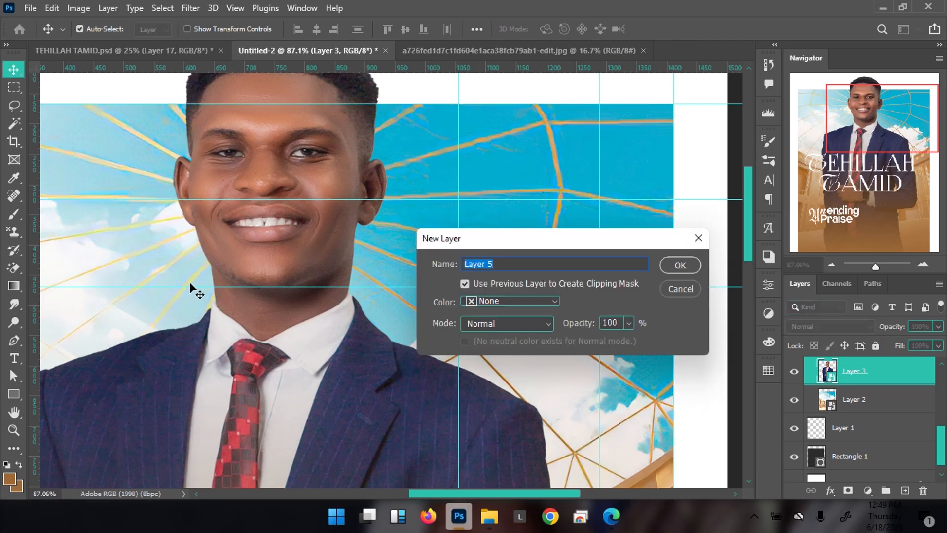
key("Return")
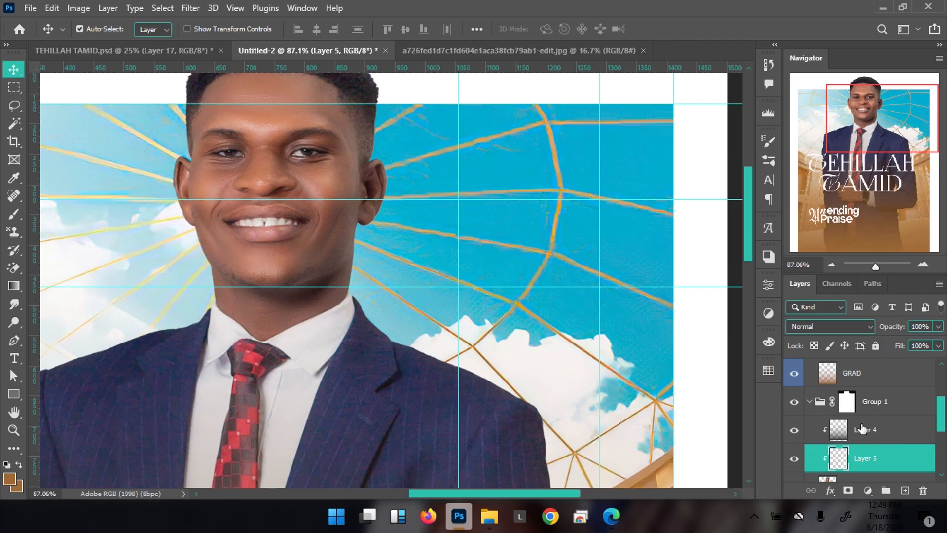
left_click_drag(888, 466, 867, 382)
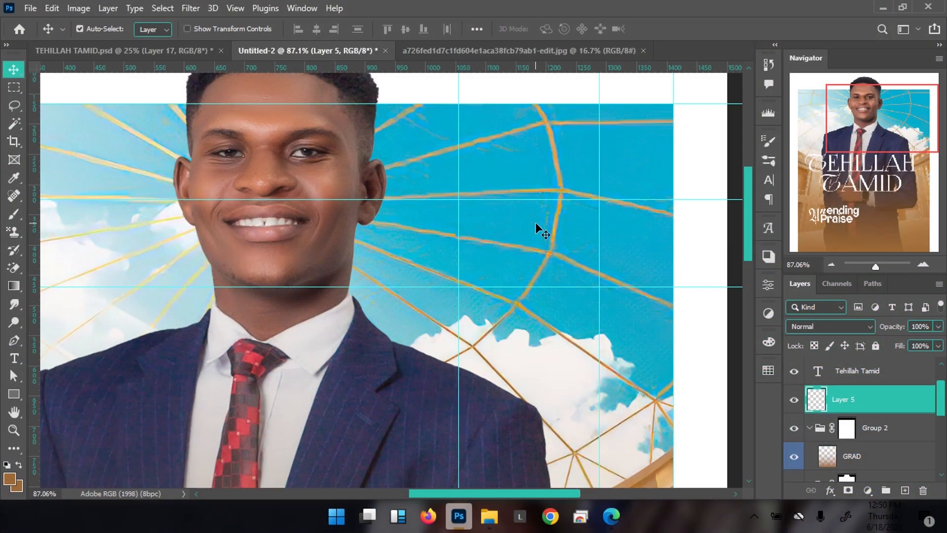
Draw a brown 120 × 52 px rectangle at the guide intersection with 0 px corner radius
key("u")
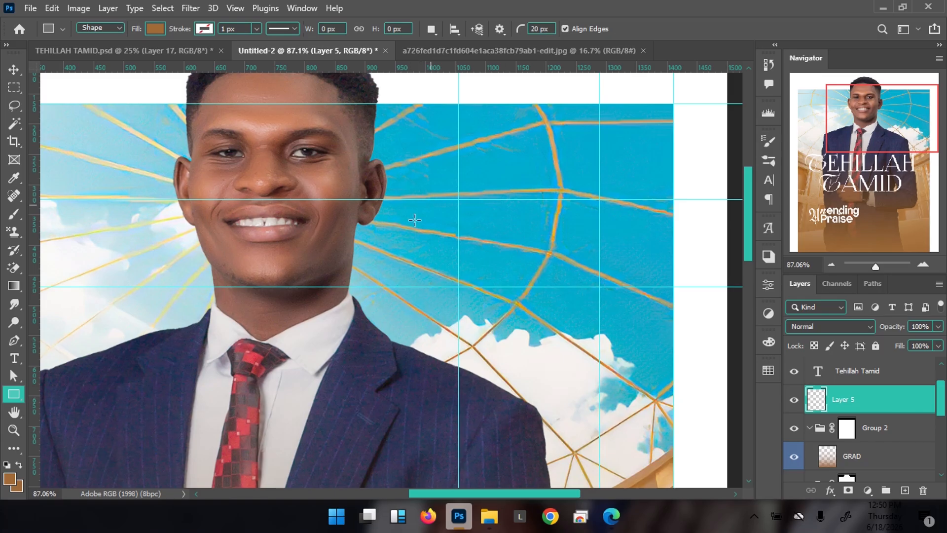
left_click_drag(459, 200, 531, 230)
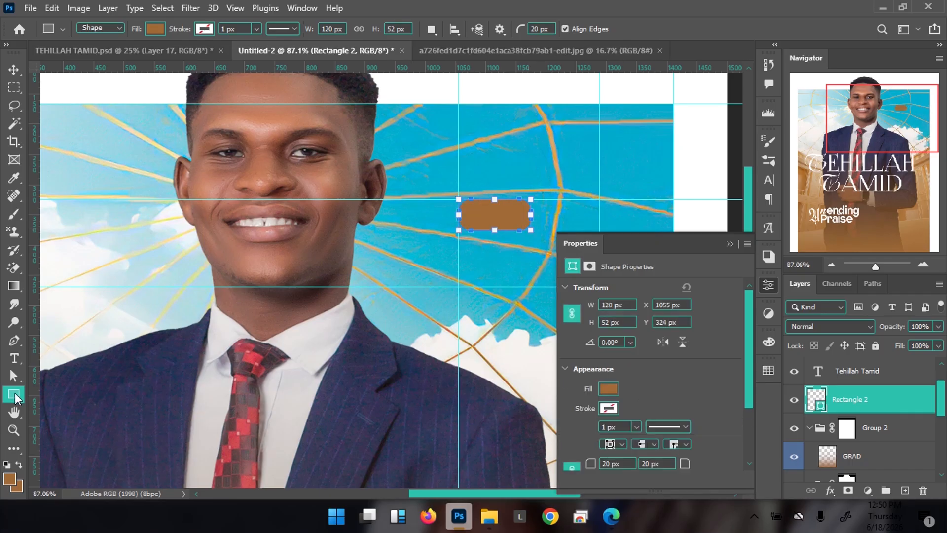
left_click(625, 462)
type("0")
key("Return")
Add a new empty layer above the brown rectangle
key("v")
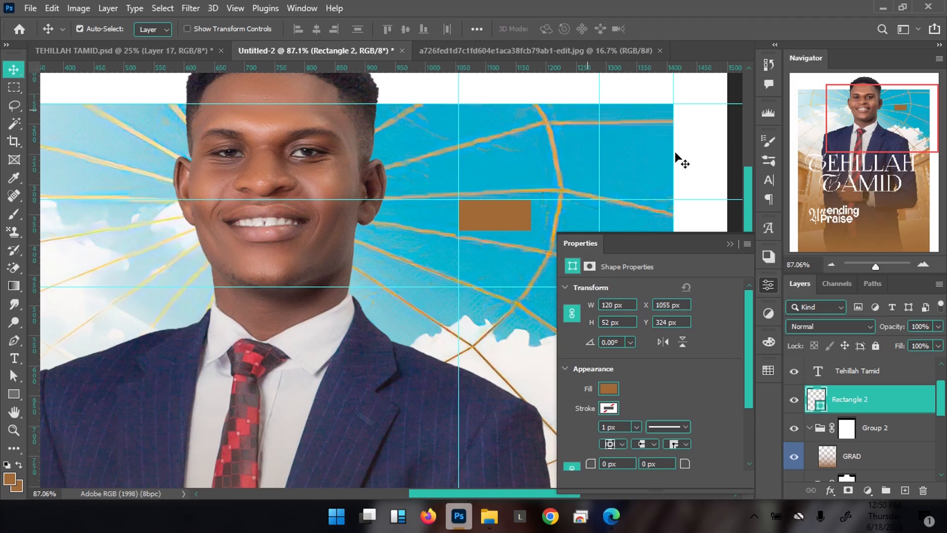
left_click_drag(471, 199, 389, 181)
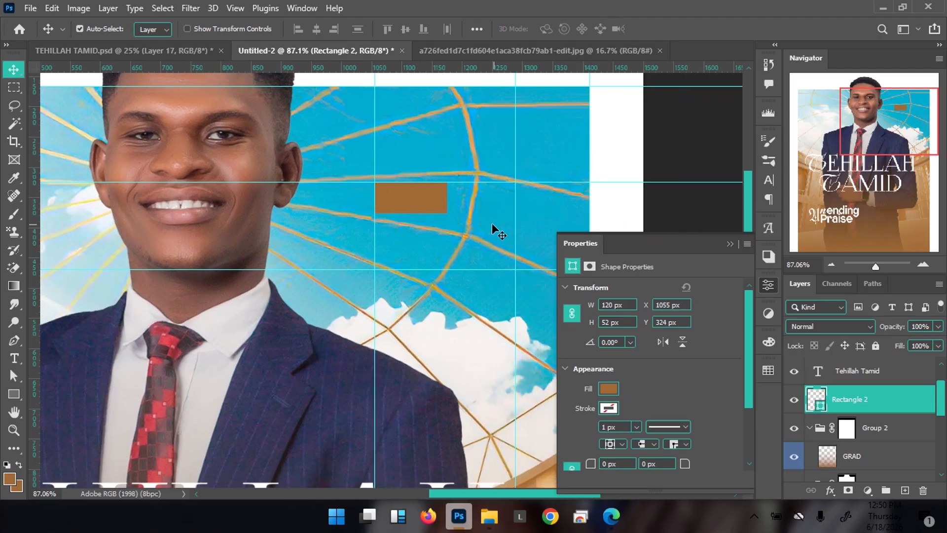
key("ctrl+shift+n")
key("Return")
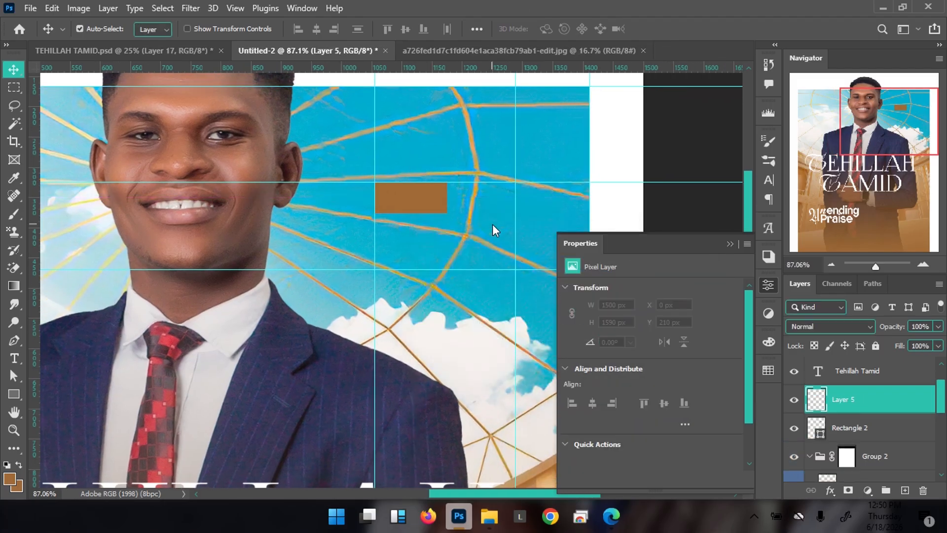
Start a 9 pt text line below the brown rectangle and type the surname
key("t")
left_click(400, 241)
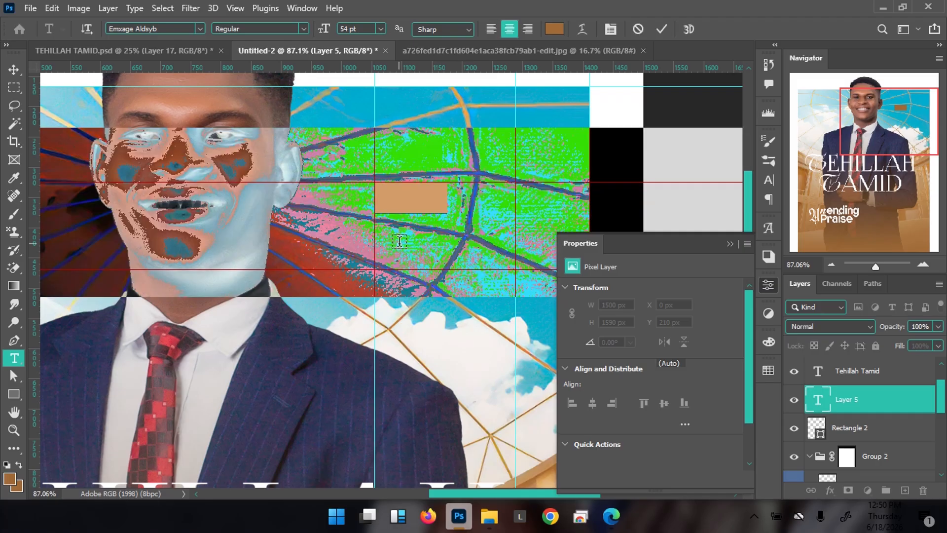
left_click_drag(324, 30, 297, 32)
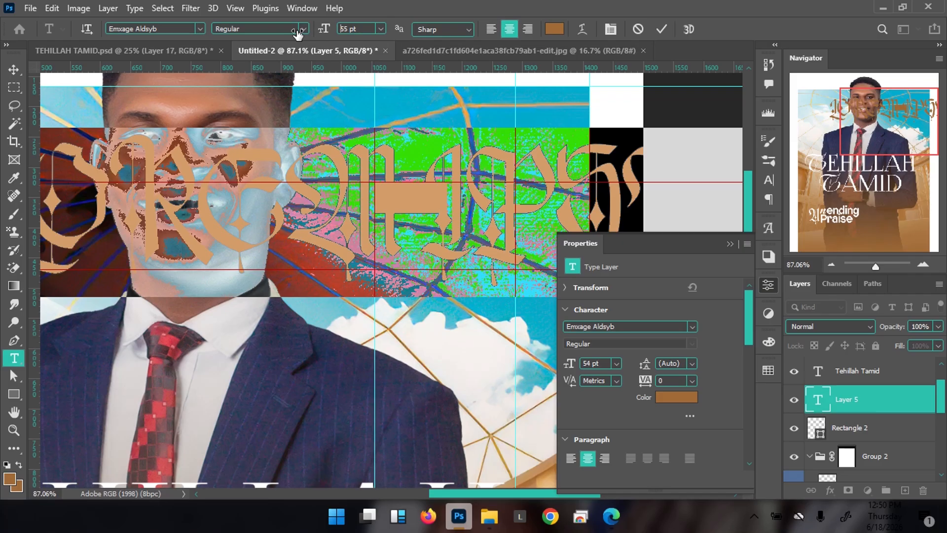
type("9")
key("Return")
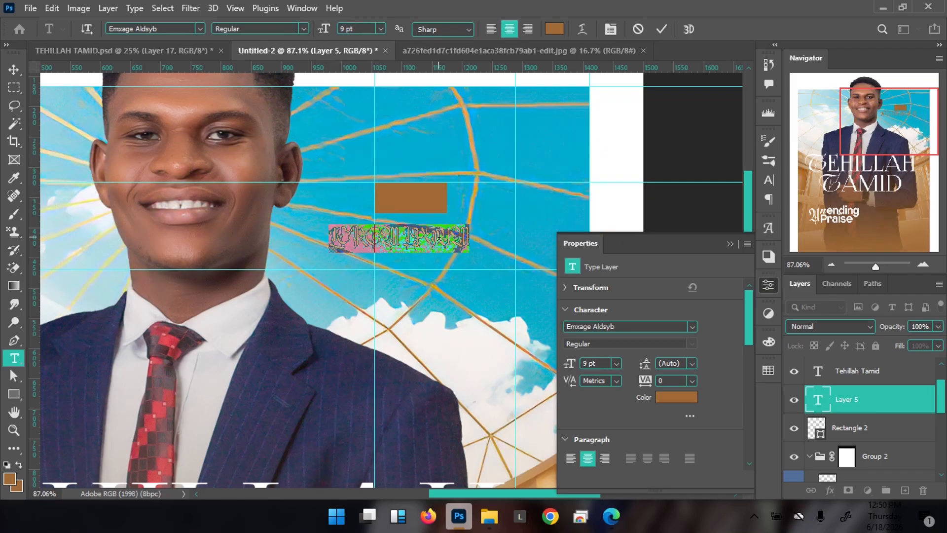
type("Minister")
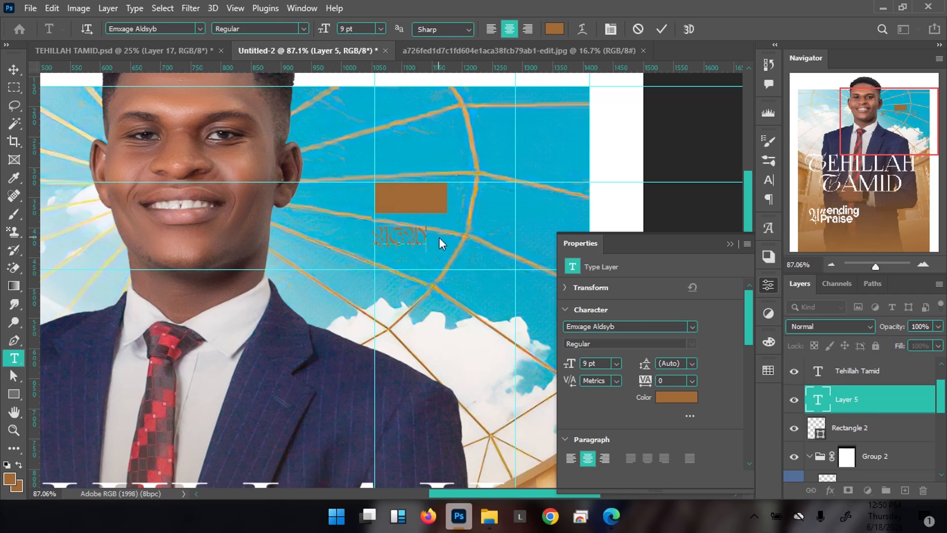
Set the surname text to Tusker Grotesk 4500 Medium and commit it
key("ctrl+a")
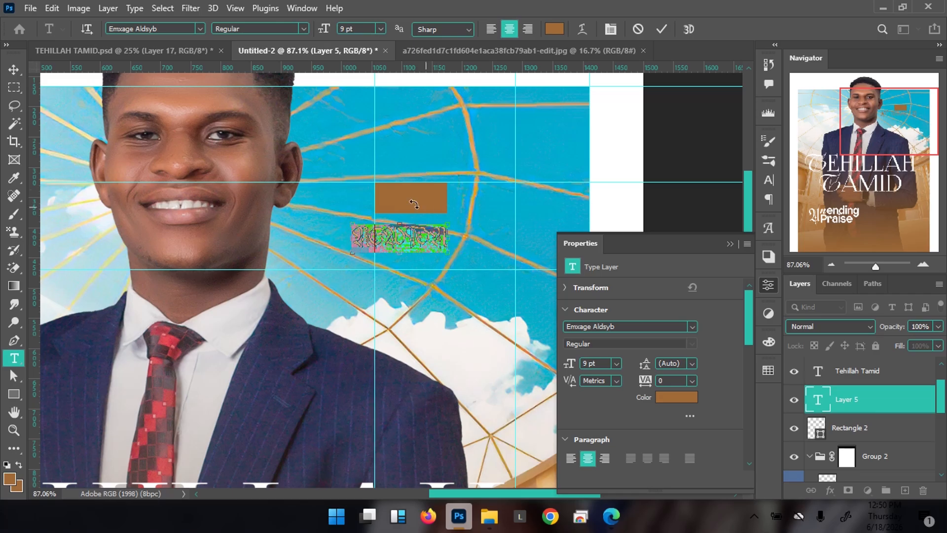
left_click(171, 29)
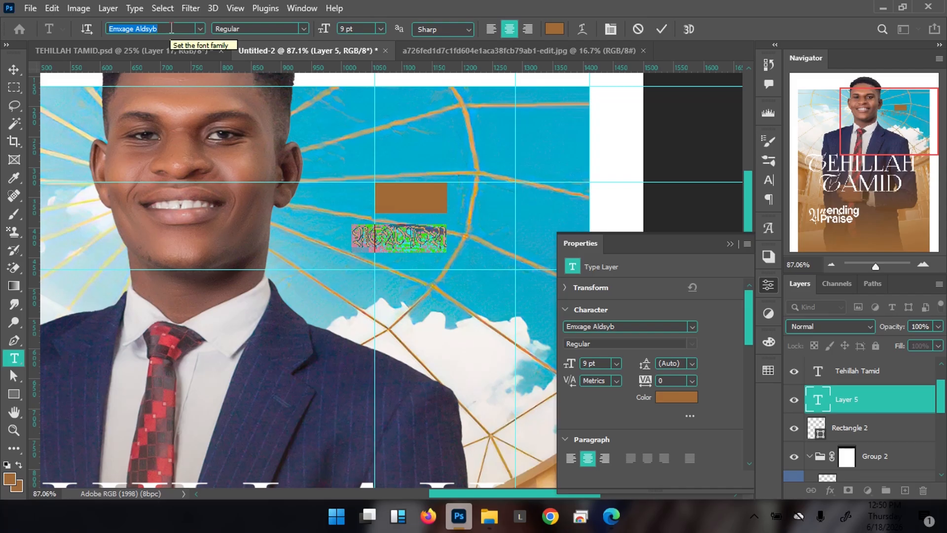
type("t")
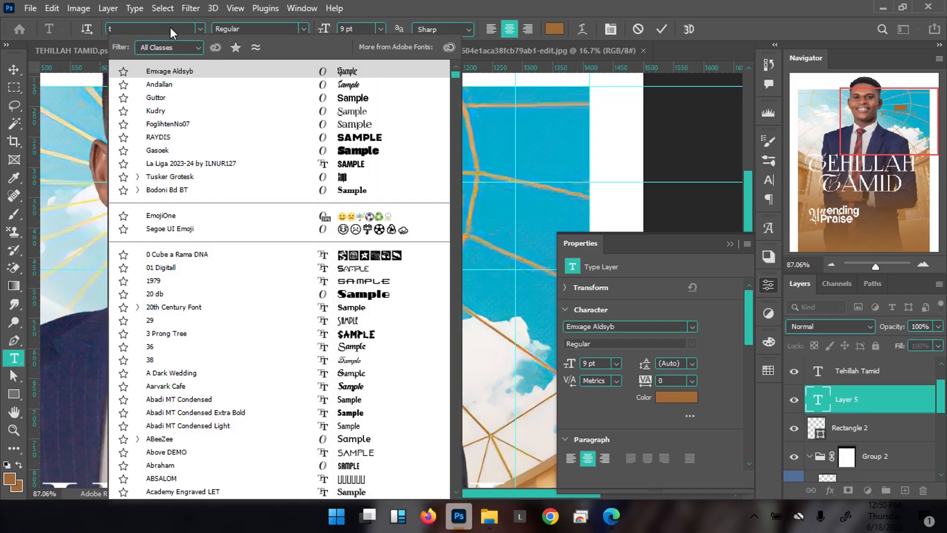
type("usker")
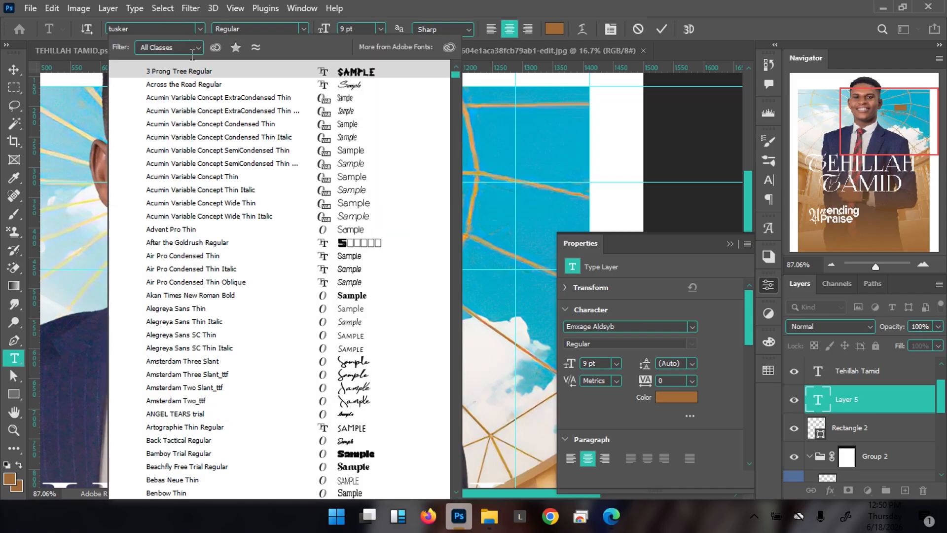
left_click(242, 138)
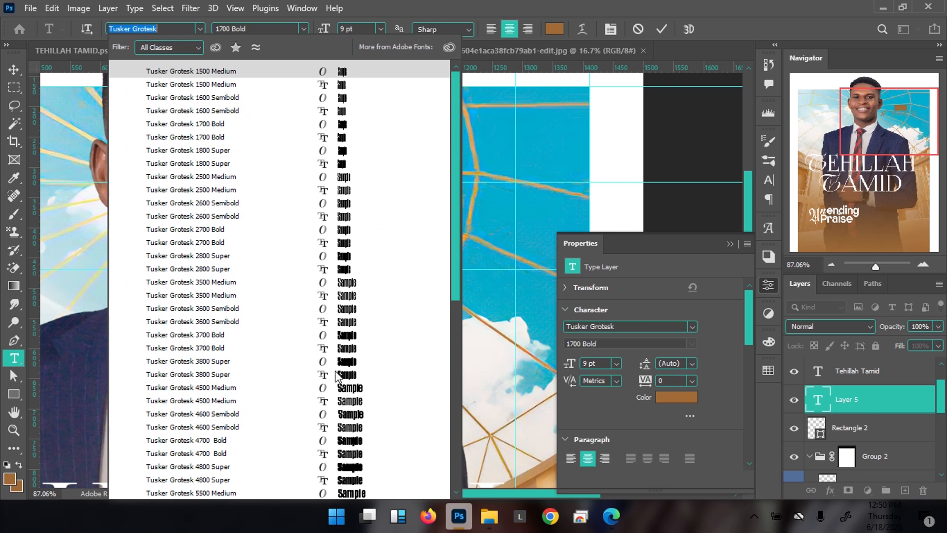
left_click(346, 389)
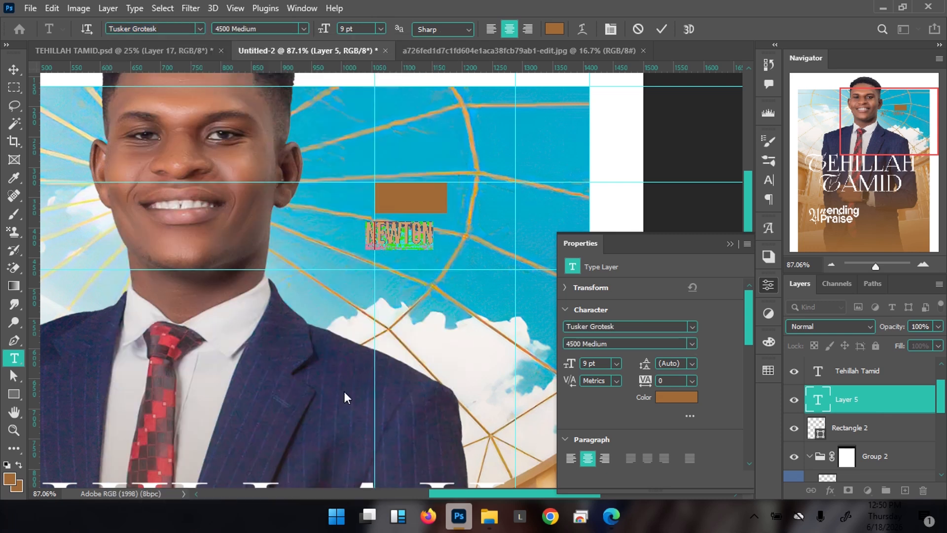
left_click(666, 30)
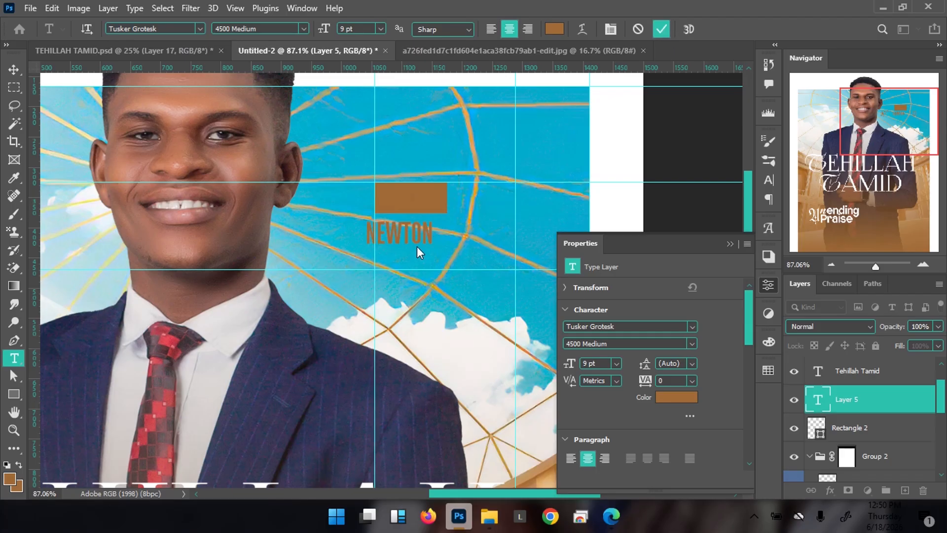
Shift the surname right under the rectangle and scale it up to about 15 pt
key("v")
left_click_drag(407, 238, 471, 247)
key("ctrl+t")
key("Return")
Make the surname text white (ffffff)
left_click(676, 399)
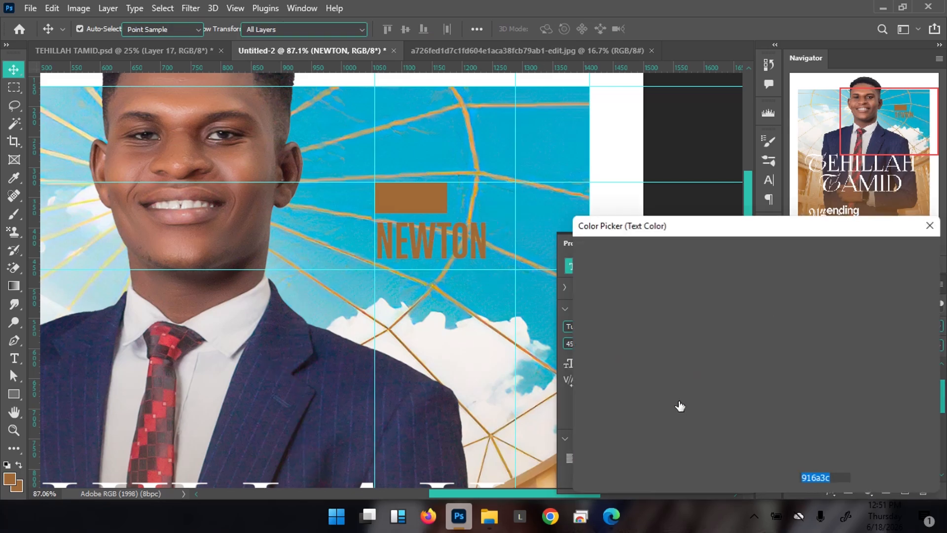
type("ffffff")
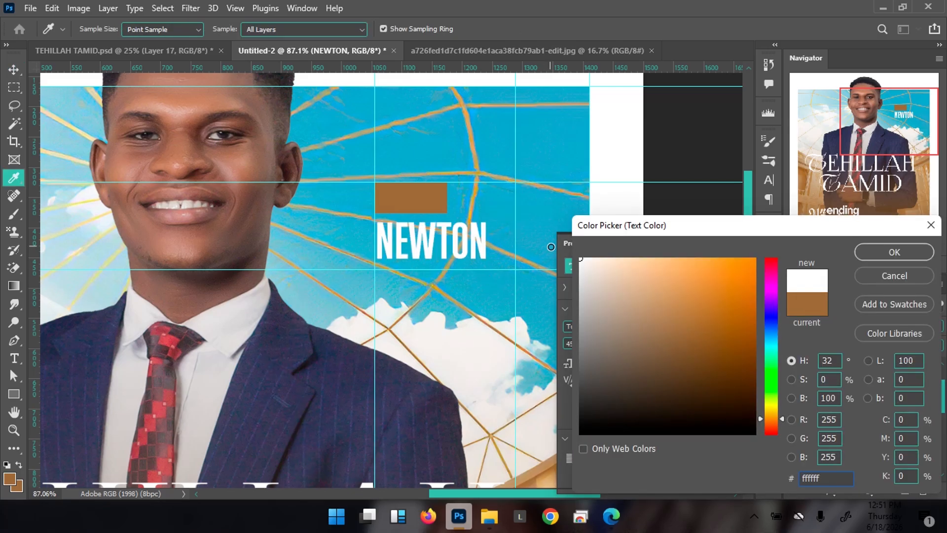
key("Return")
Scale the surname text up slightly to about 16.25 pt
key("ctrl+t")
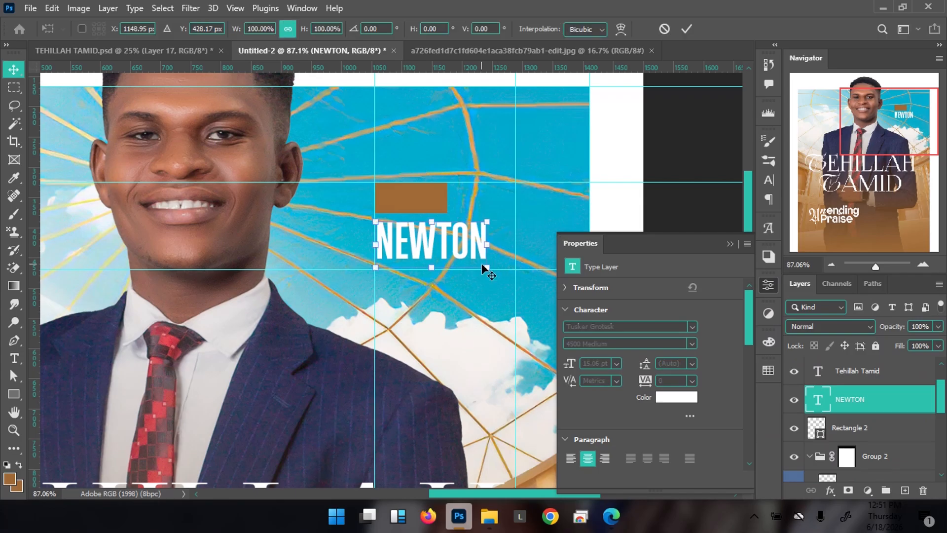
left_click_drag(490, 268, 499, 271)
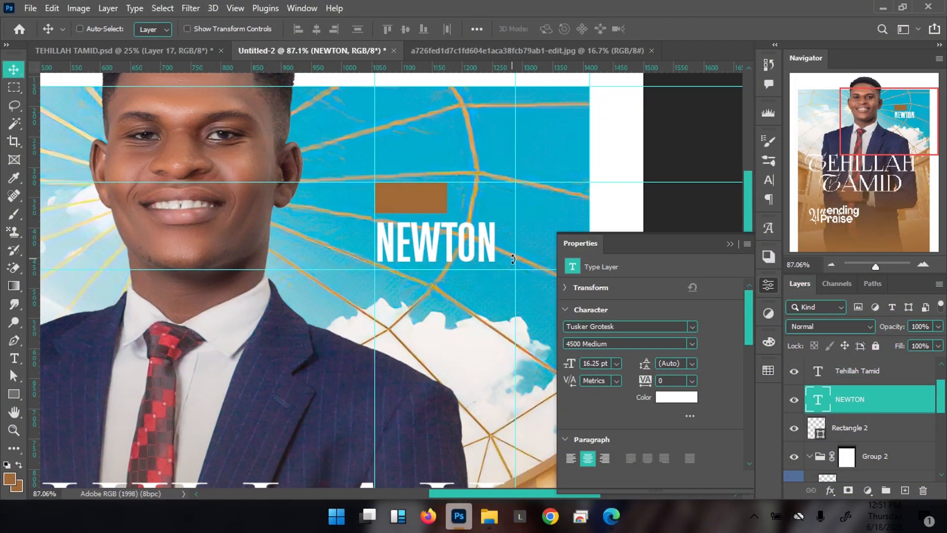
key("ctrl")
Duplicate the surname layer, move it beside the brown bar, and retype it as the first name
key("ctrl+j")
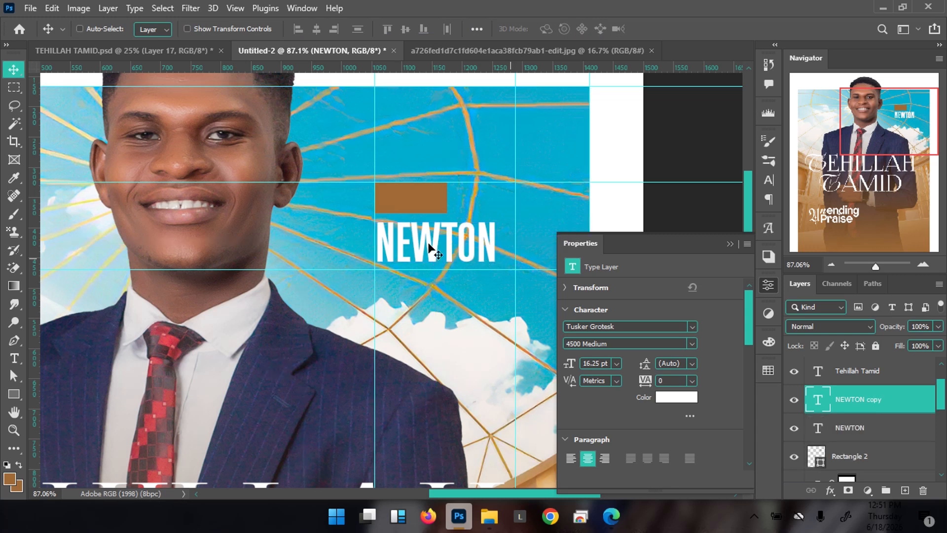
left_click_drag(401, 253, 486, 220)
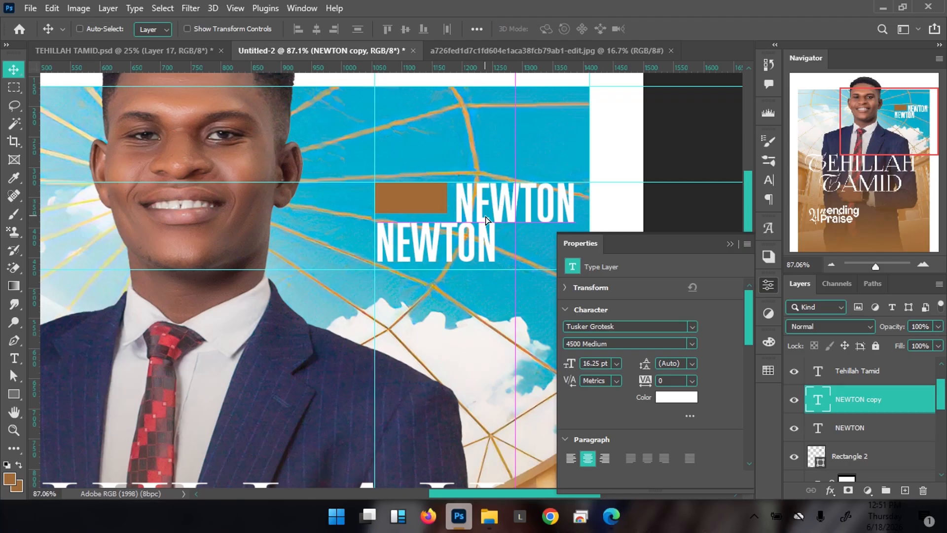
double_click(486, 220)
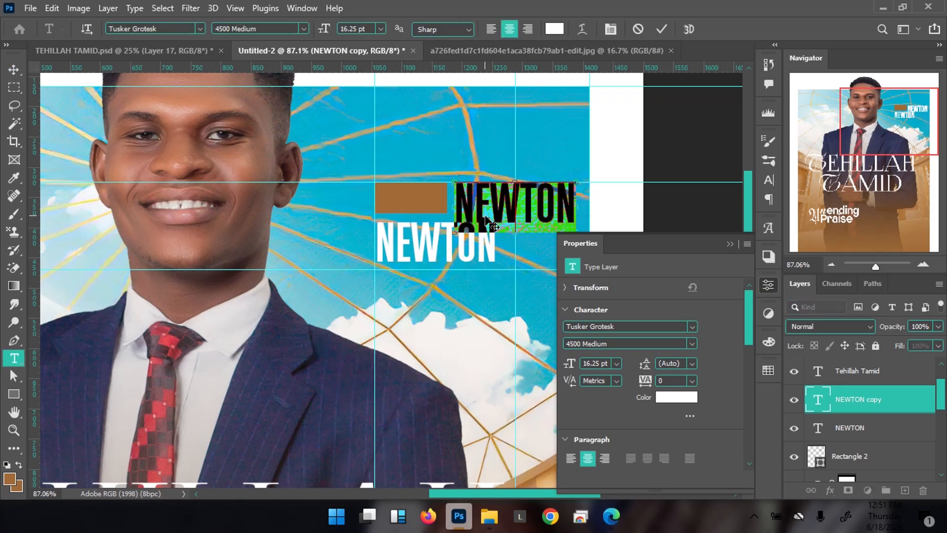
type("916A3C")
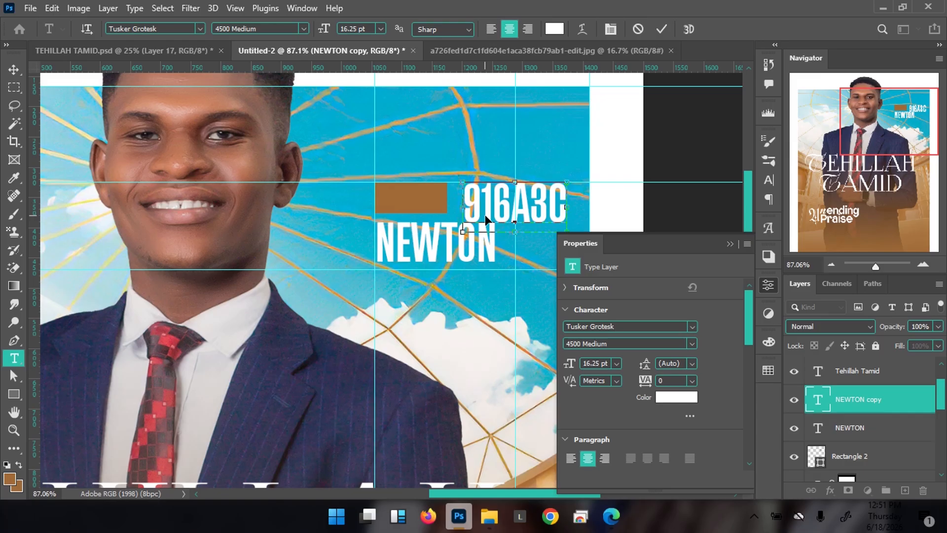
key("ctrl+a")
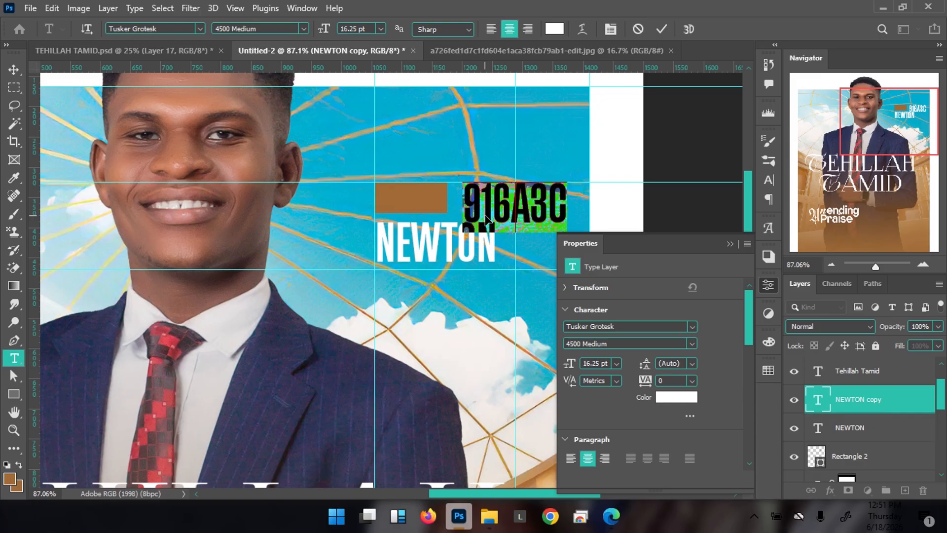
type("MI")
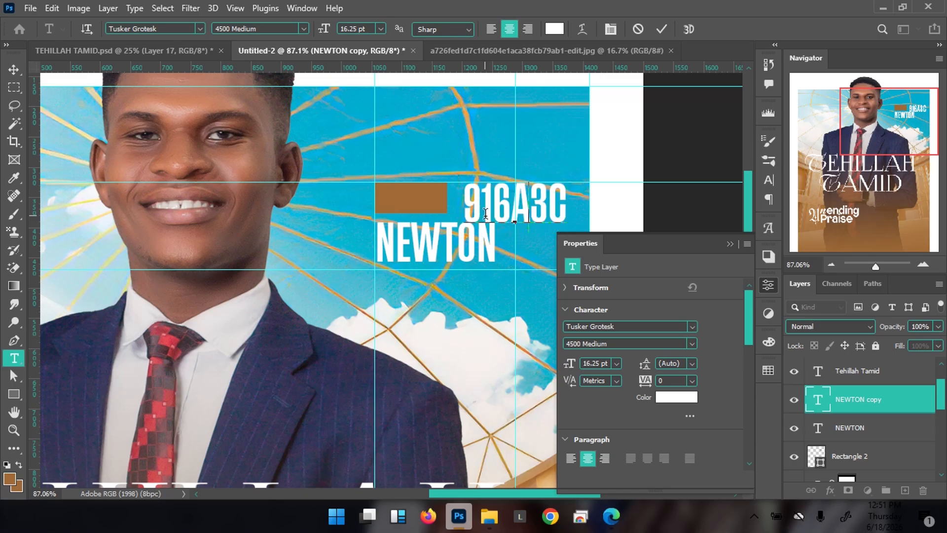
type("JO")
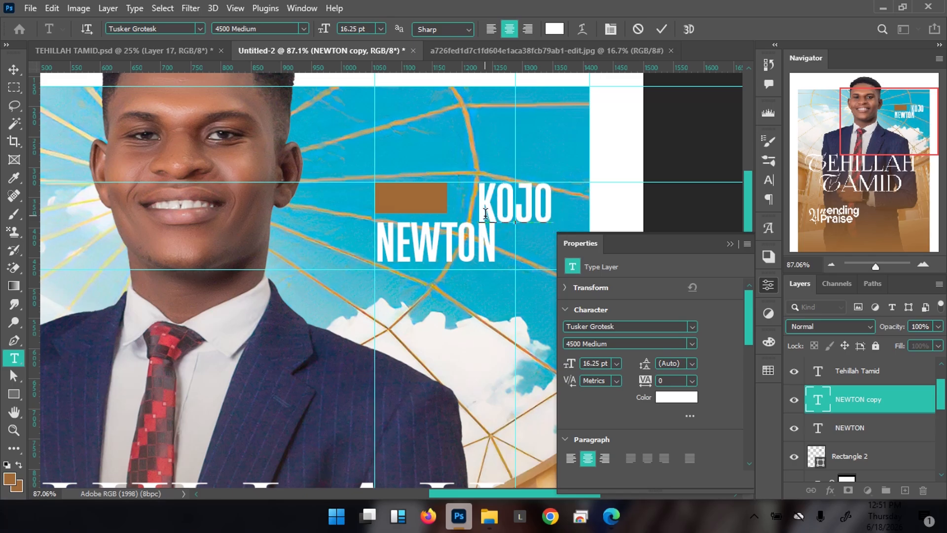
key("ctrl+Return")
Nudge the first name left and scale it down to about 73% (11.87 pt)
key("v")
key("shift+Left")
key("shift+Left")
key("shift+Left")
key("shift+Left")
key("shift+Left")
key("shift+Left")
key("shift+Left")
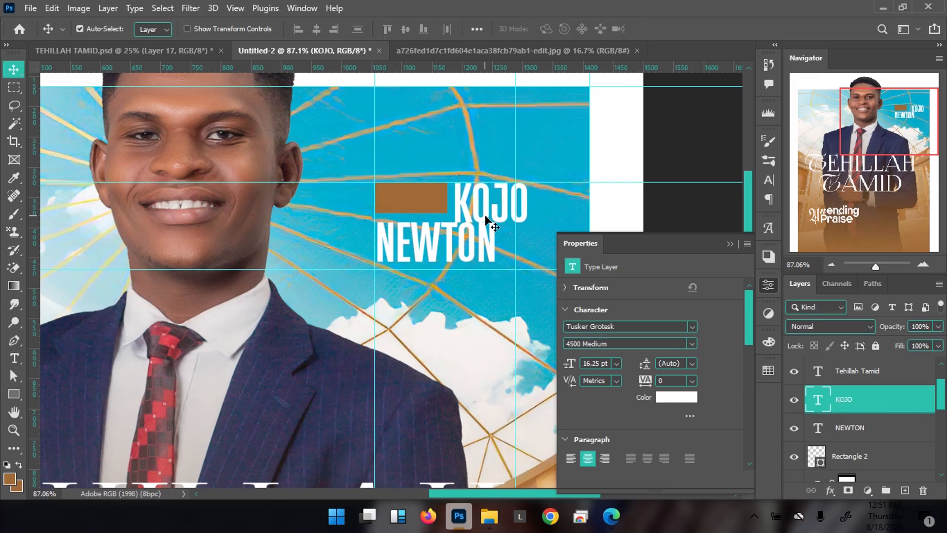
key("ctrl+t")
left_click_drag(522, 233, 494, 224)
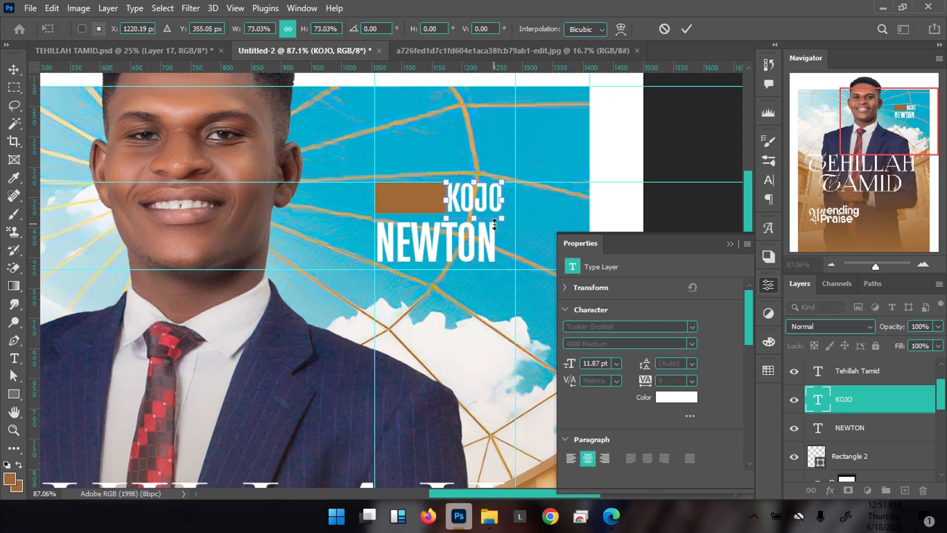
key("Return")
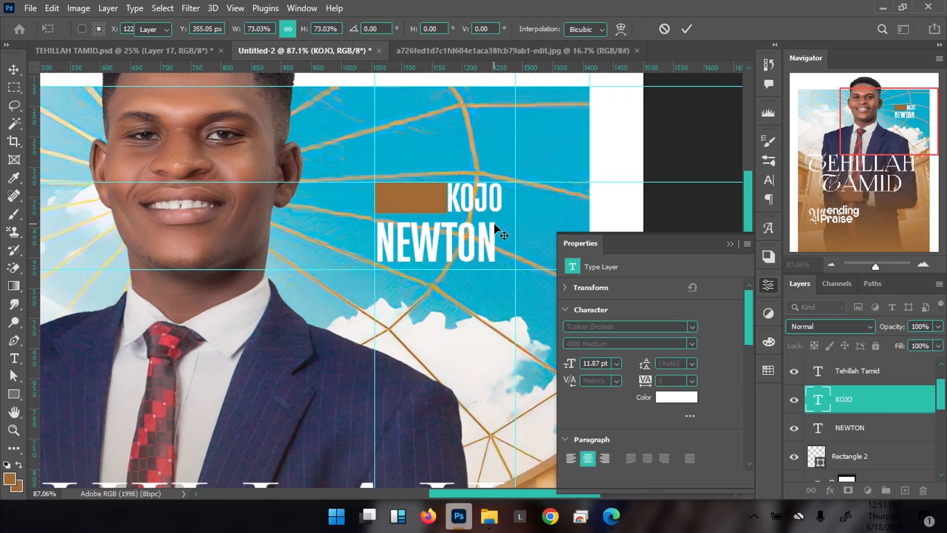
key("Return")
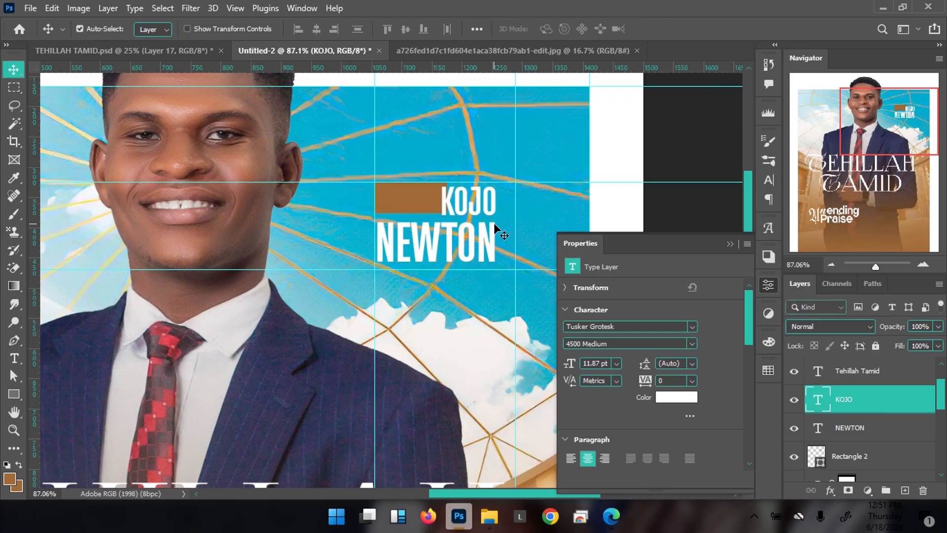
key("Left")
key("Left")
key("Left")
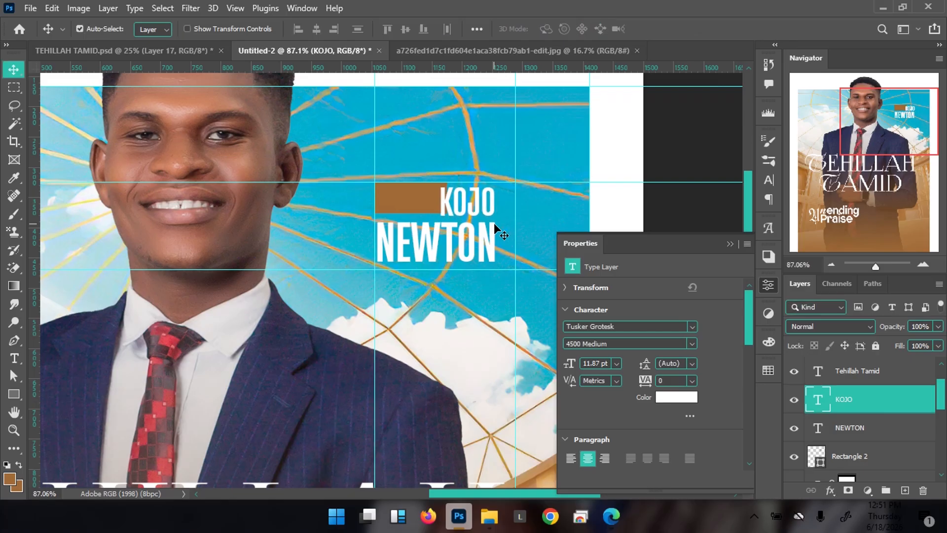
Scale the brown bar to about 85% (102.27 × 44.32 px) and nudge it 3 px down, 1 px left
left_click(418, 202)
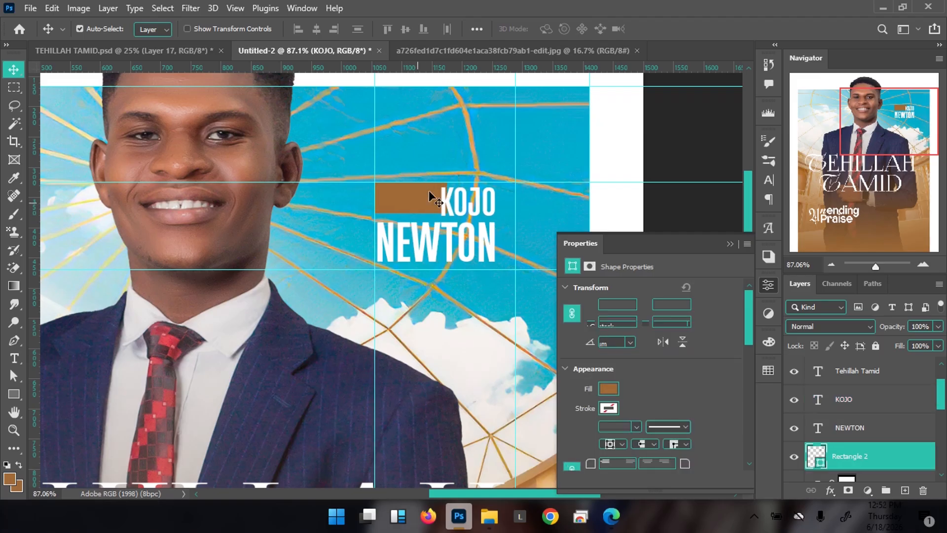
key("ctrl+t")
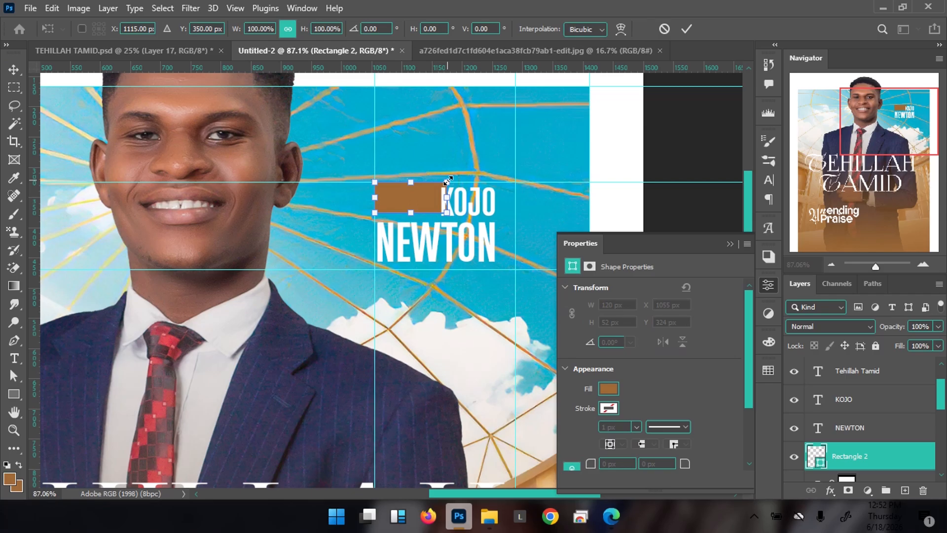
left_click_drag(448, 181, 438, 185)
key("Return")
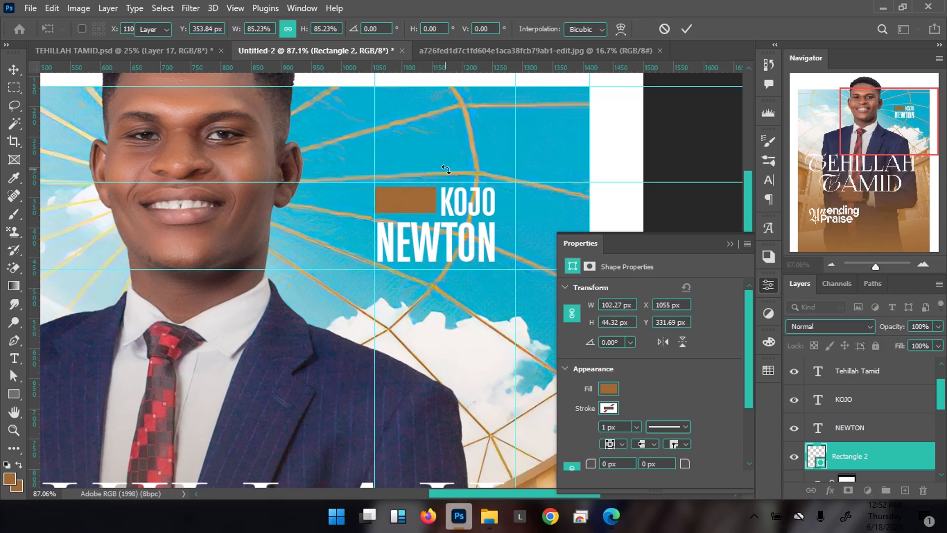
key("Down")
key("Down")
key("Down")
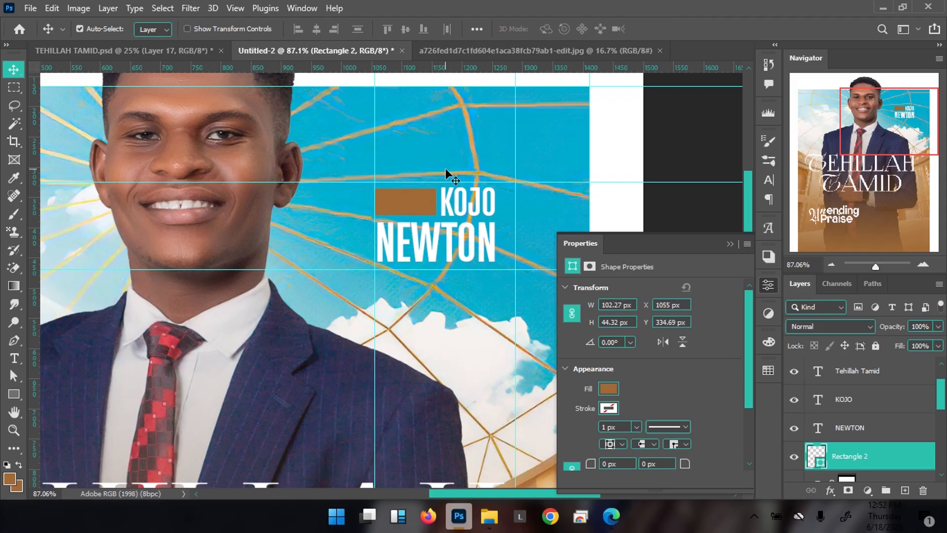
key("Left")
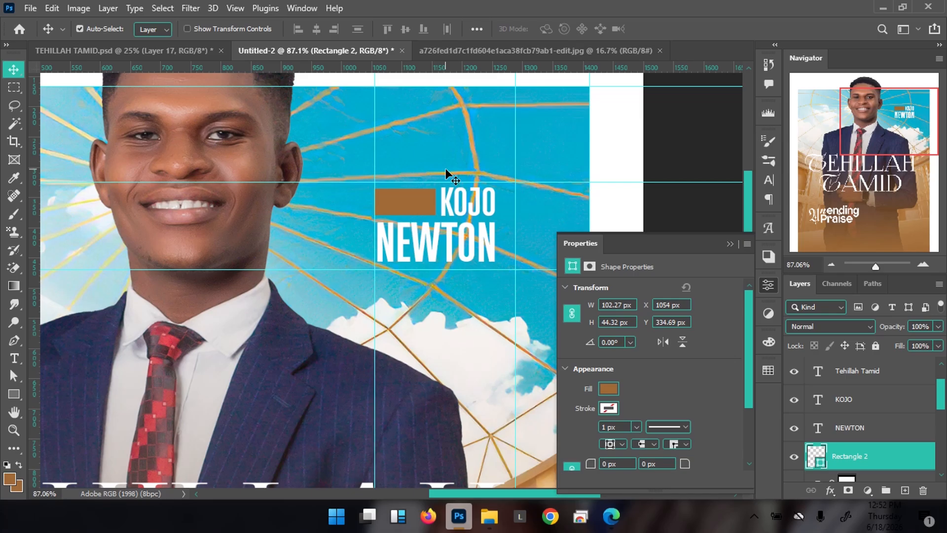
left_click_drag(398, 181, 421, 183)
left_click_drag(421, 182, 451, 179)
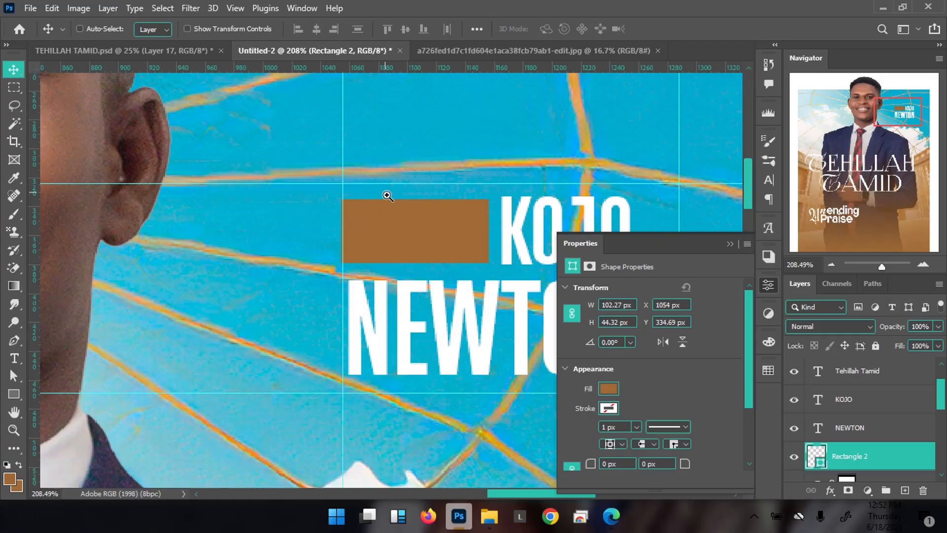
scroll(395, 196, "up", 2)
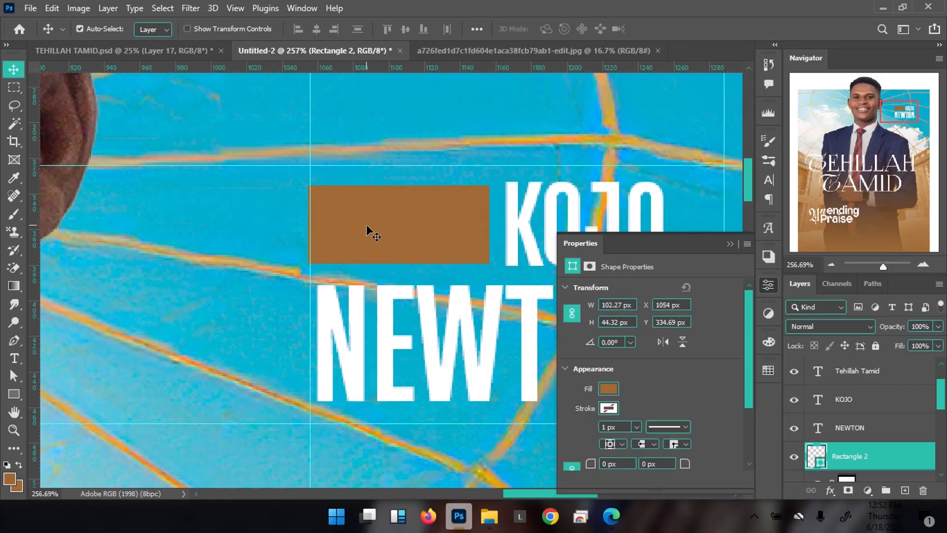
Cut the bar's top-left corner into a diagonal with the Pen tool
key("p")
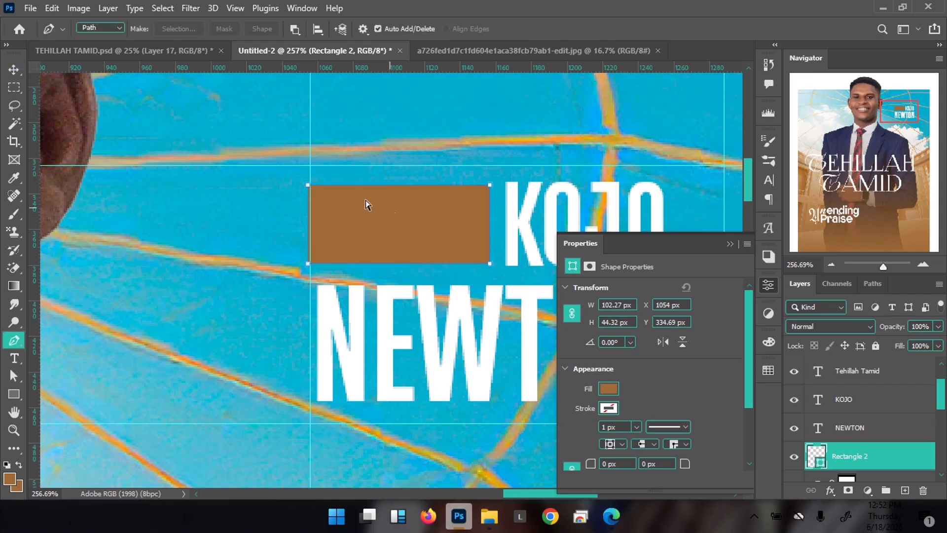
left_click(308, 185, "ctrl")
left_click_drag(319, 214, 361, 199)
left_click(295, 203)
left_click(341, 162)
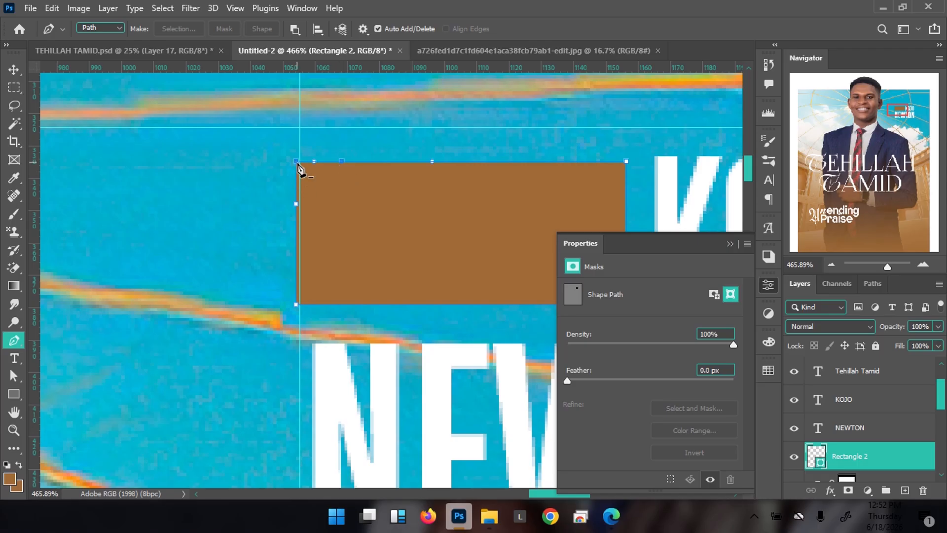
left_click(298, 207)
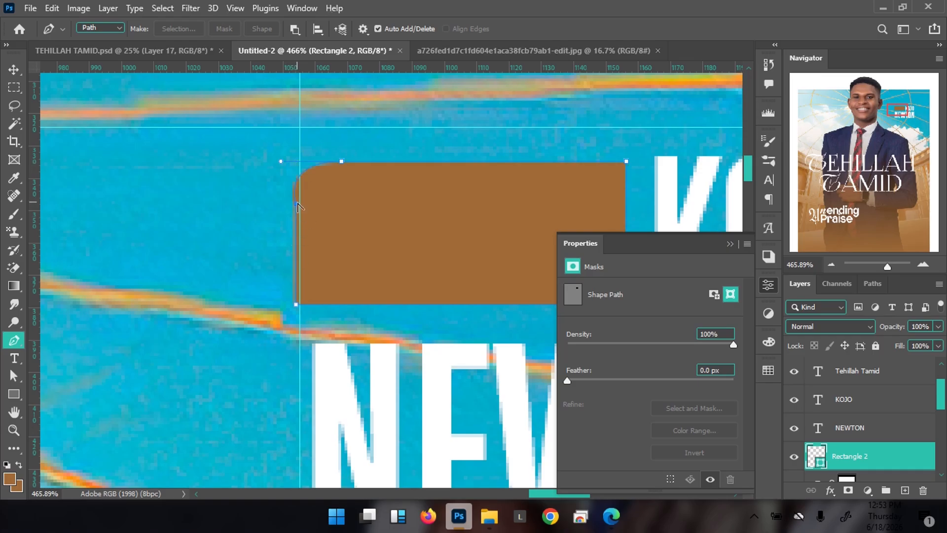
left_click(342, 162, "alt")
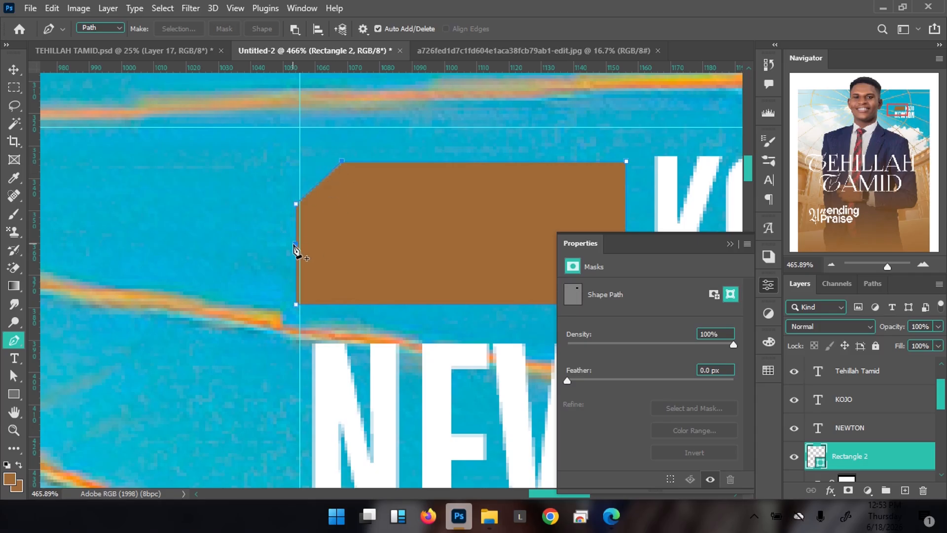
Cut the bar's bottom-right corner into a matching diagonal
left_click_drag(355, 232, 245, 204)
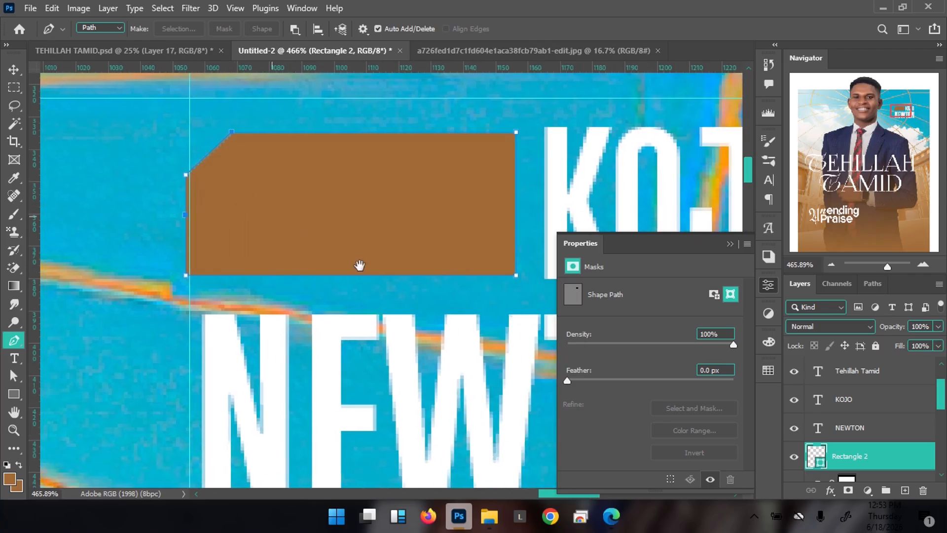
left_click(482, 275)
left_click(516, 241)
left_click(515, 276)
left_click(482, 276, "alt")
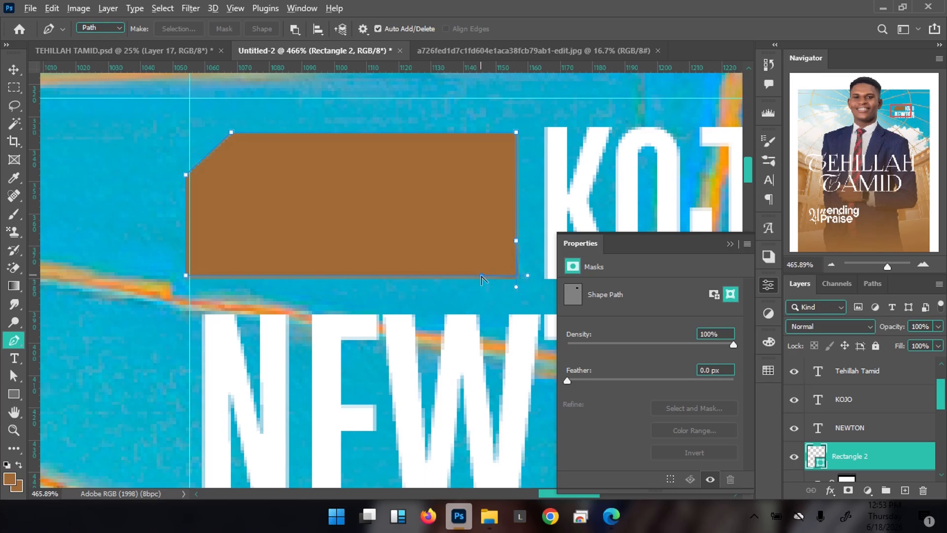
left_click(516, 241, "alt")
left_click_drag(441, 222, 343, 217)
key("v")
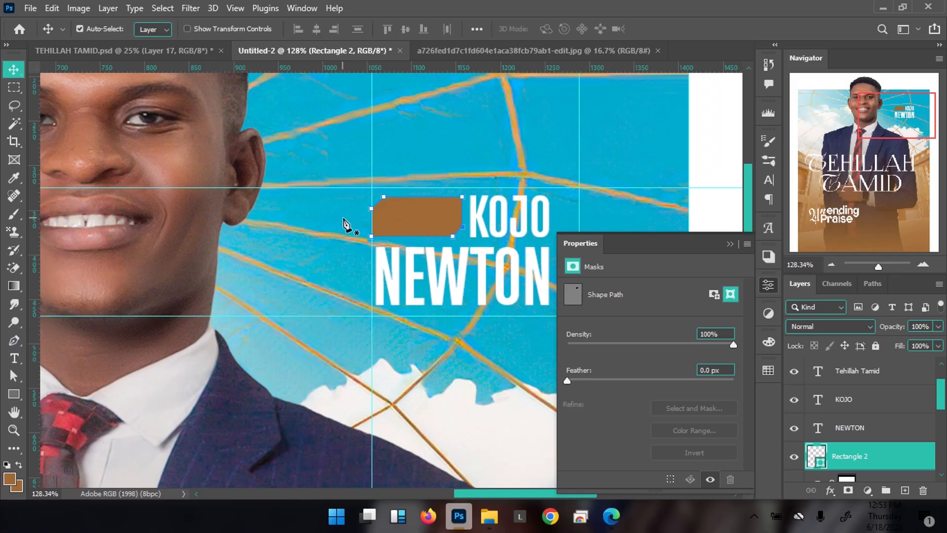
left_click(340, 257)
left_click_drag(416, 207, 325, 216)
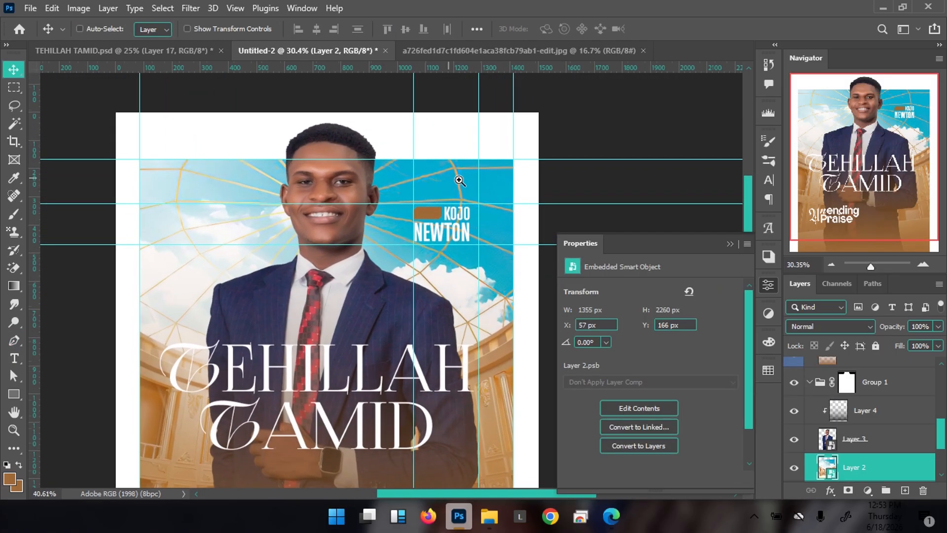
left_click(194, 54)
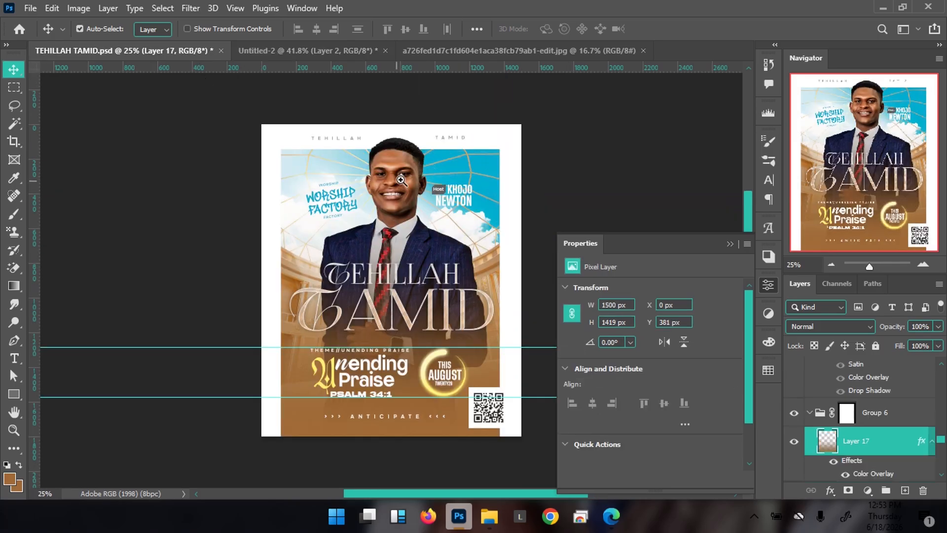
left_click(305, 54)
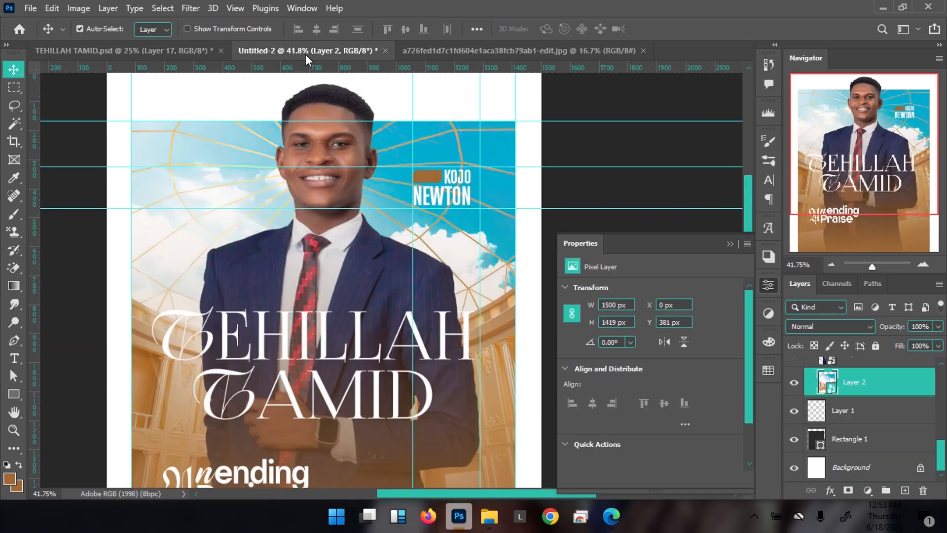
left_click_drag(394, 163, 425, 164)
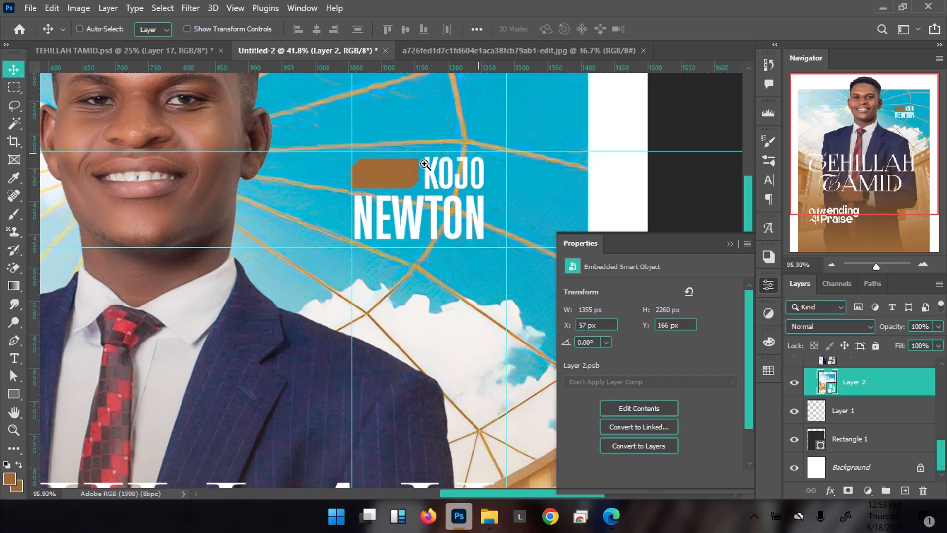
Recolour the tag dark grey and place a copy of the first-name text over it
double_click(819, 380)
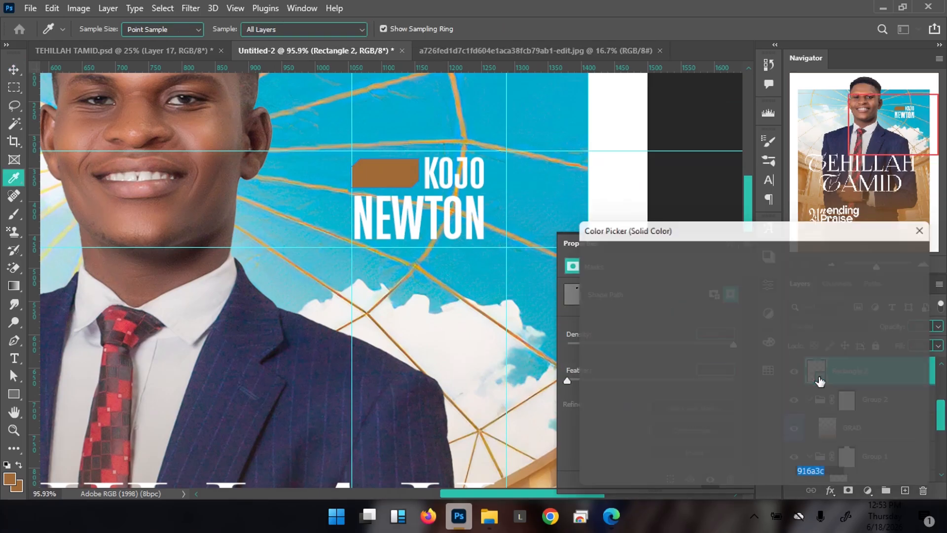
left_click_drag(587, 380, 578, 376)
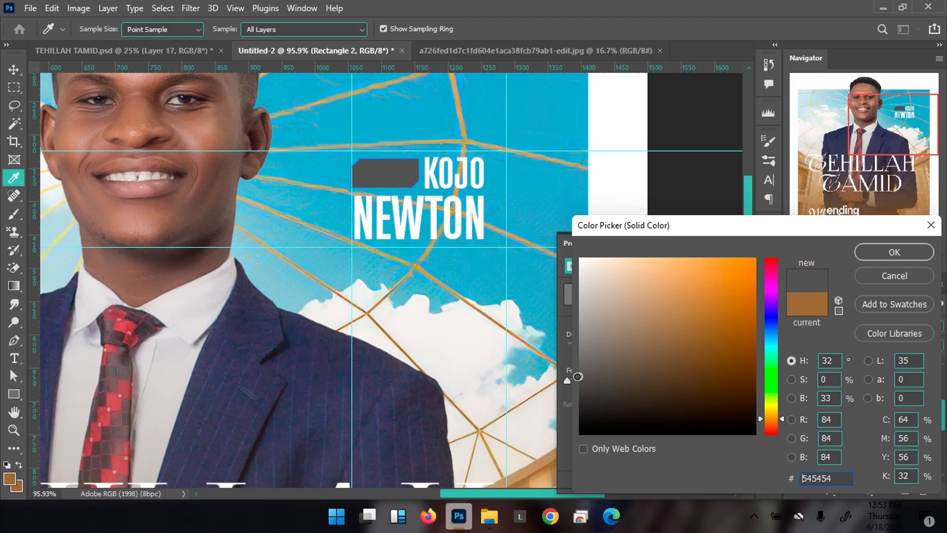
key("Return")
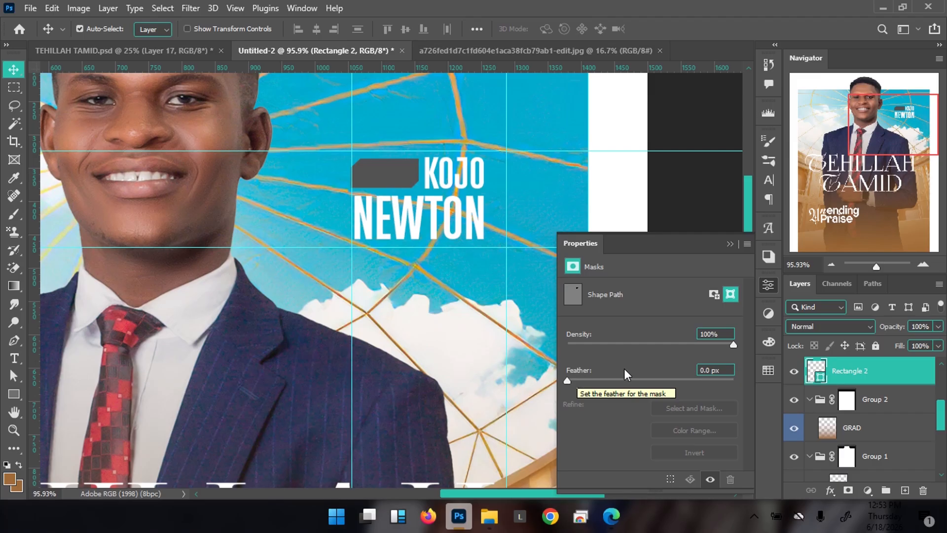
left_click(459, 185)
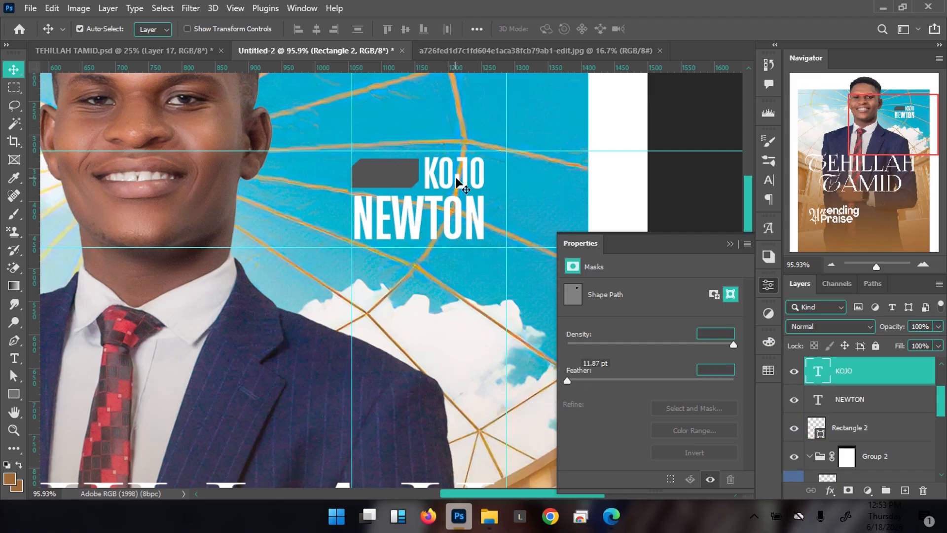
left_click_drag(469, 184, 404, 183, "alt")
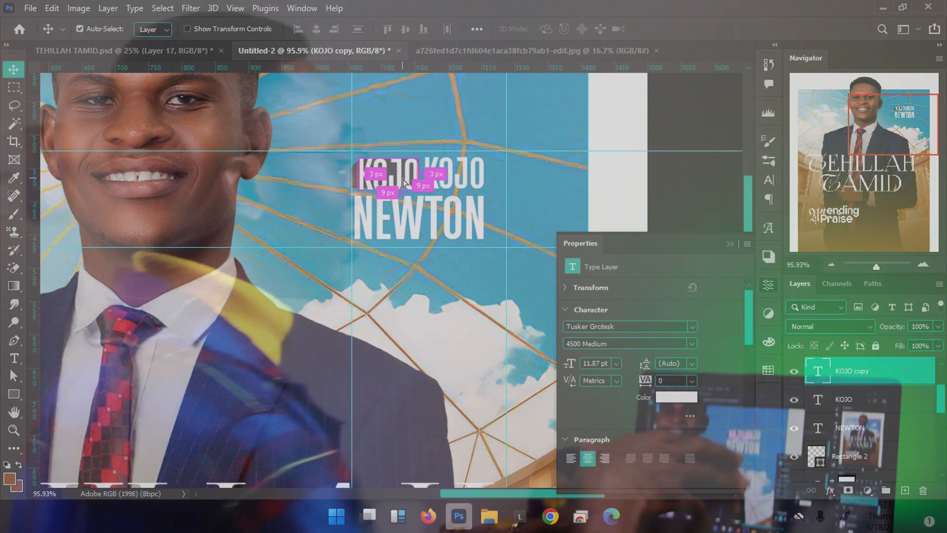
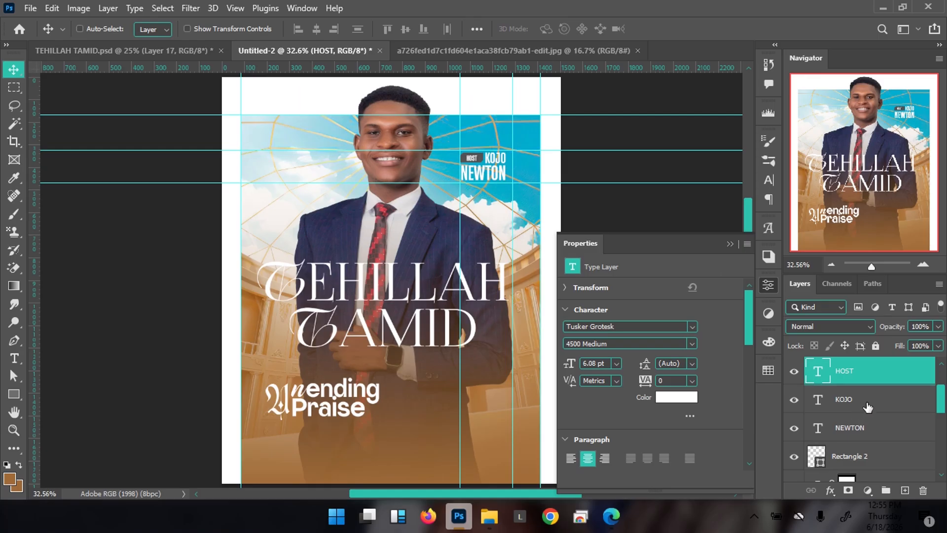
scroll(868, 407, "up", 1)
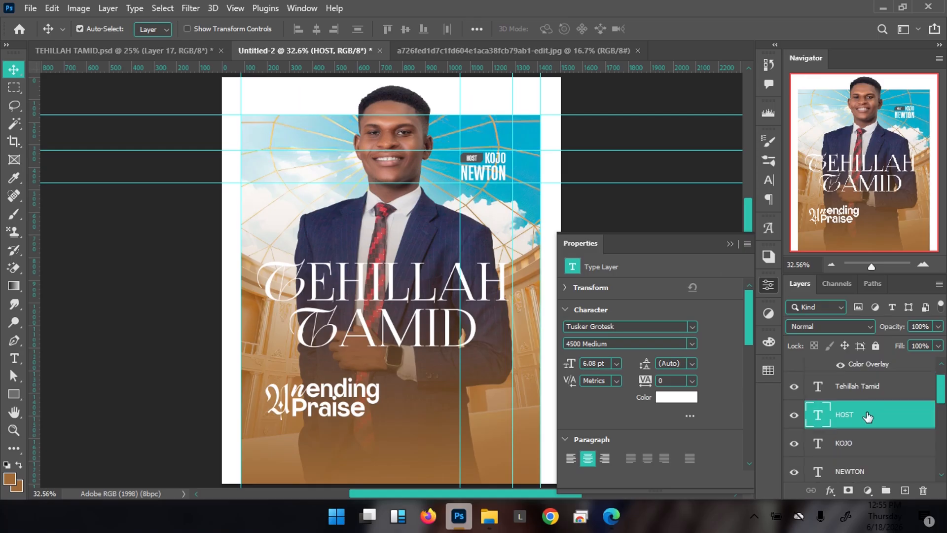
scroll(867, 417, "down", 1)
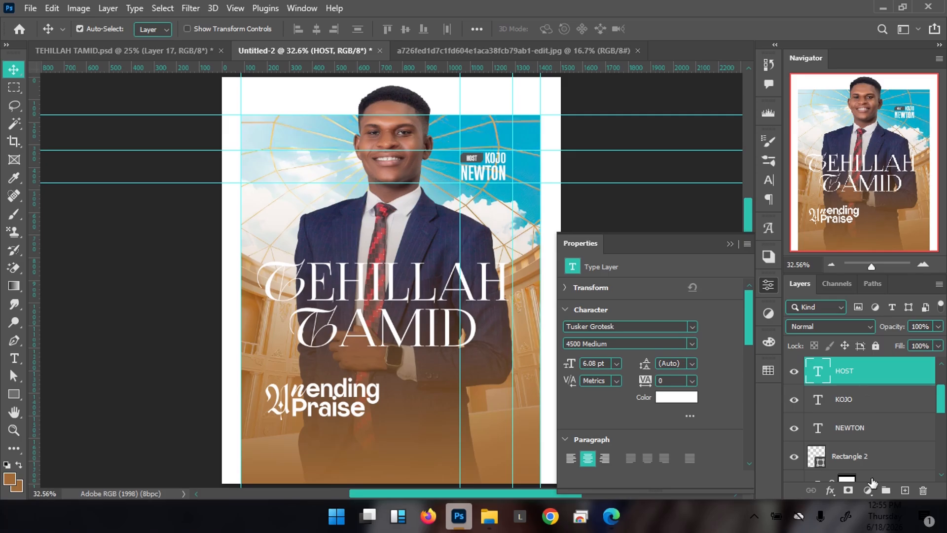
left_click(888, 462, "shift")
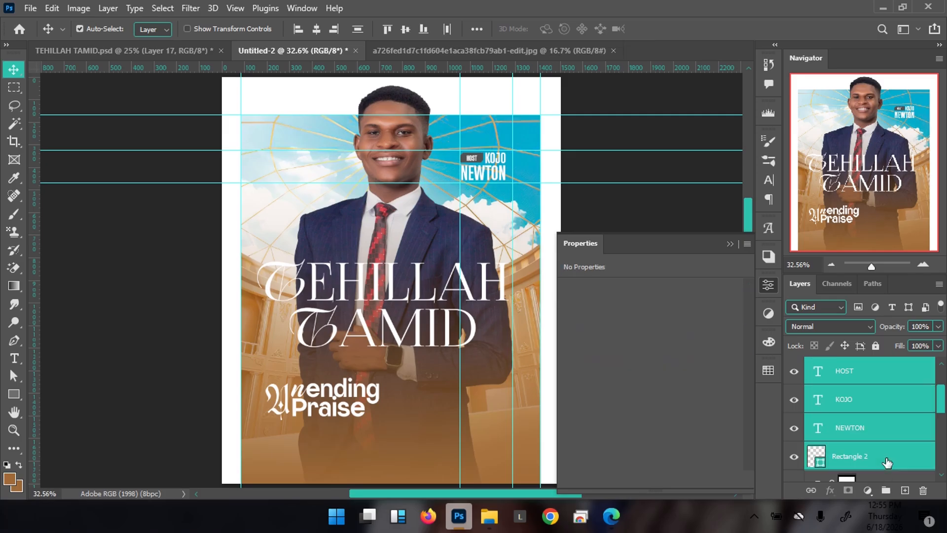
key("shift+Left")
key("shift+Left")
key("shift+Left")
key("shift+Left")
key("shift+Left")
key("shift+Left")
key("shift+Left")
key("shift+Left")
key("shift+Left")
key("shift+Left")
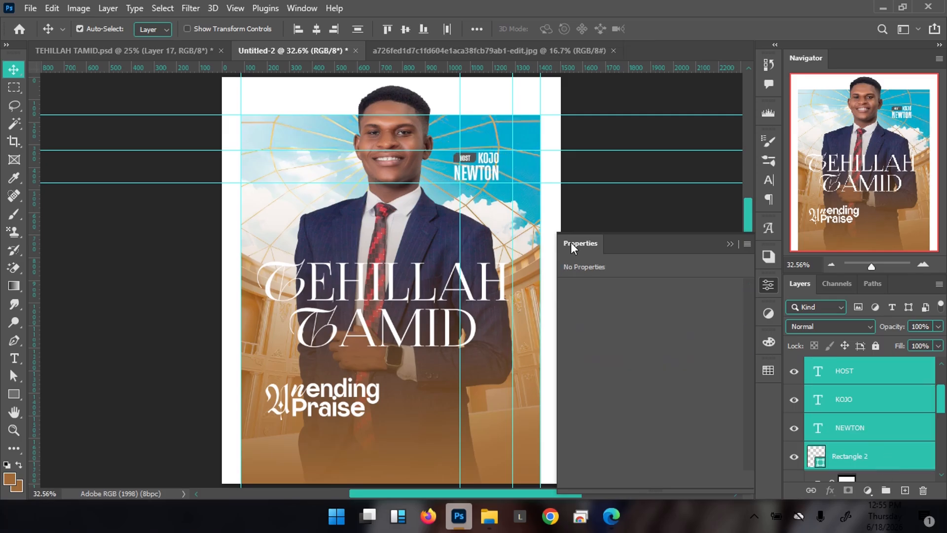
key("ctrl+g")
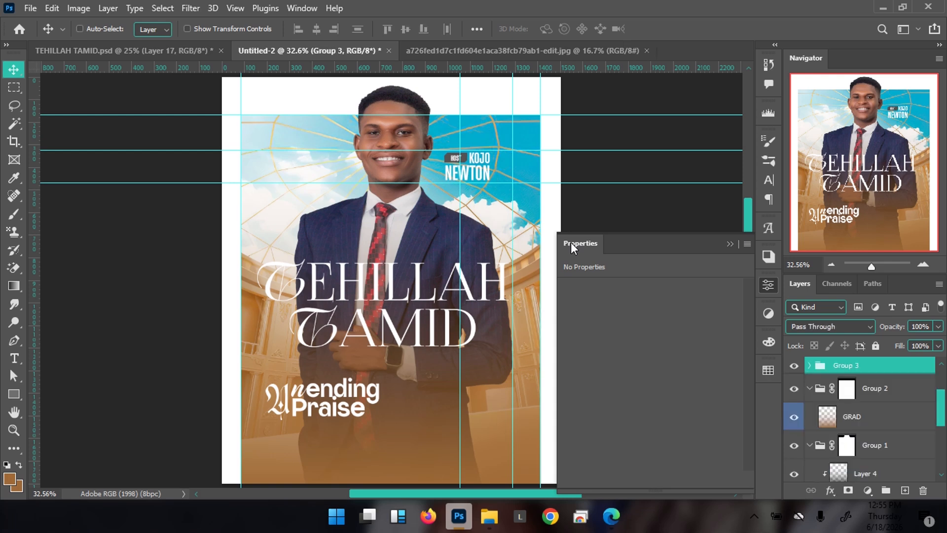
double_click(850, 365)
type("TH")
key("Return")
key("Down")
key("Down")
key("Down")
key("Down")
key("Down")
key("Down")
key("Left")
key("Left")
key("Left")
key("Left")
key("Left")
key("Left")
key("Left")
key("Left")
key("Left")
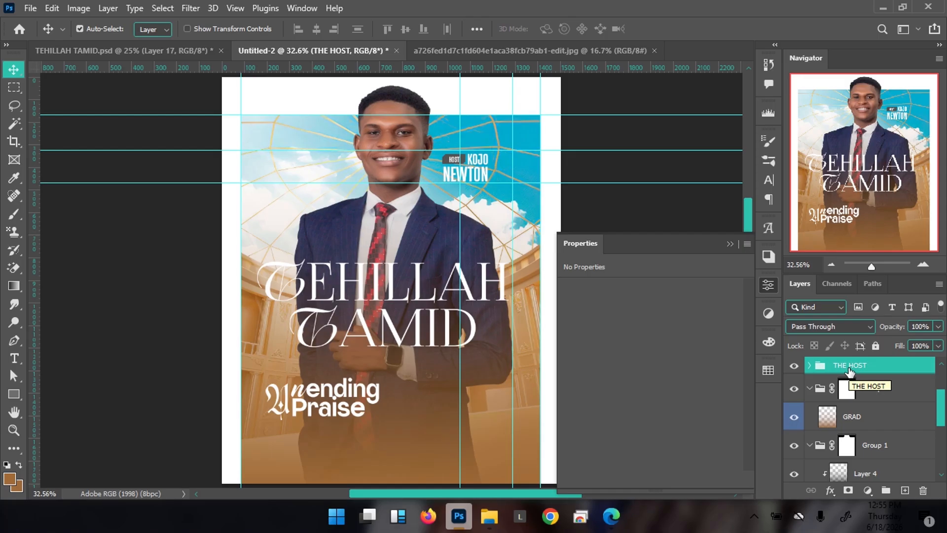
left_click(730, 244)
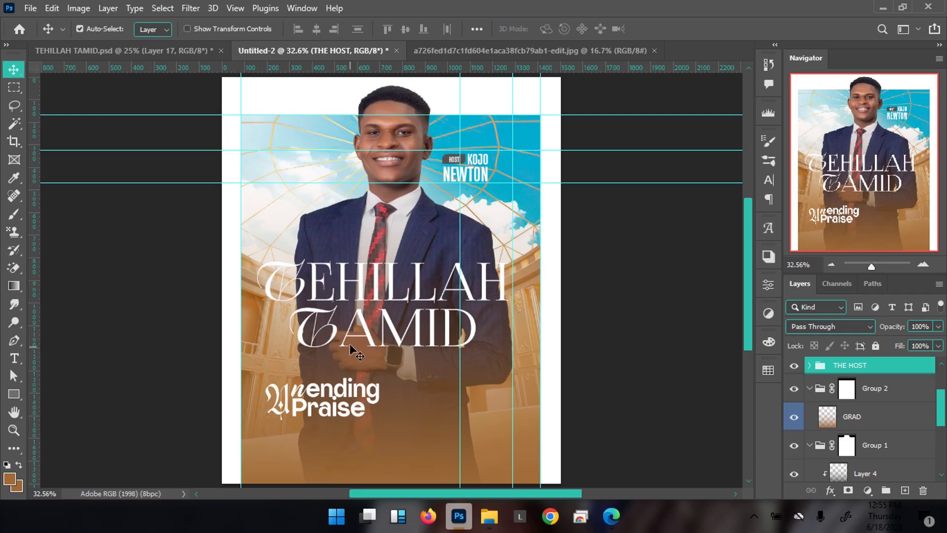
Duplicate the Tehillah Tamid title, move the copy to the upper left and scale it to about half size
left_click(374, 335)
key("ctrl+j")
left_click_drag(374, 335, 327, 200)
key("ctrl+t")
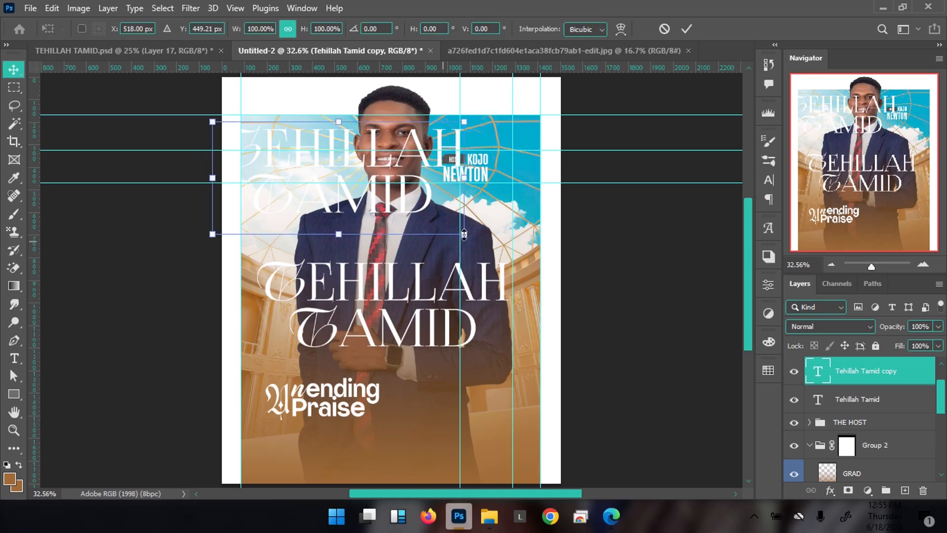
left_click_drag(464, 234, 339, 195)
key("Return")
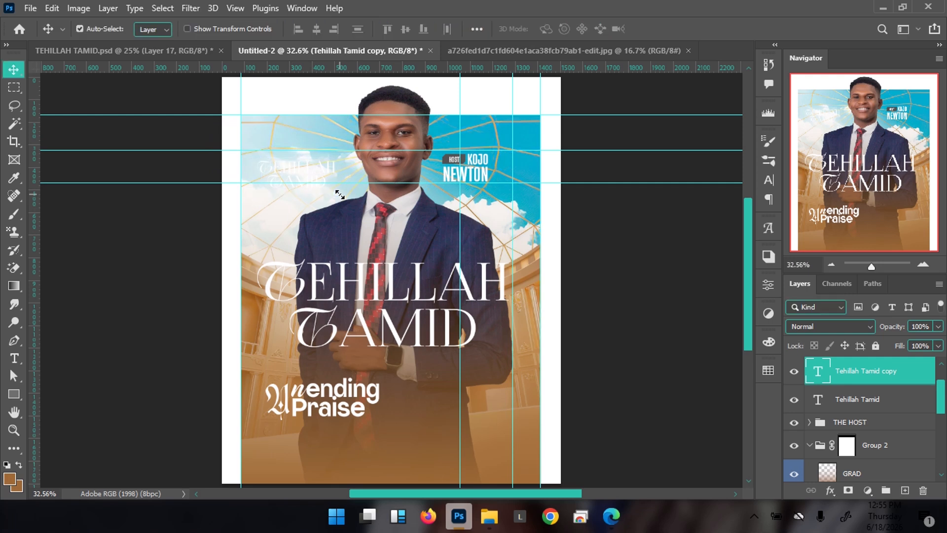
Retype the small copy as 'WORSHIP' with a second line beginning 'EVEN'
double_click(340, 196)
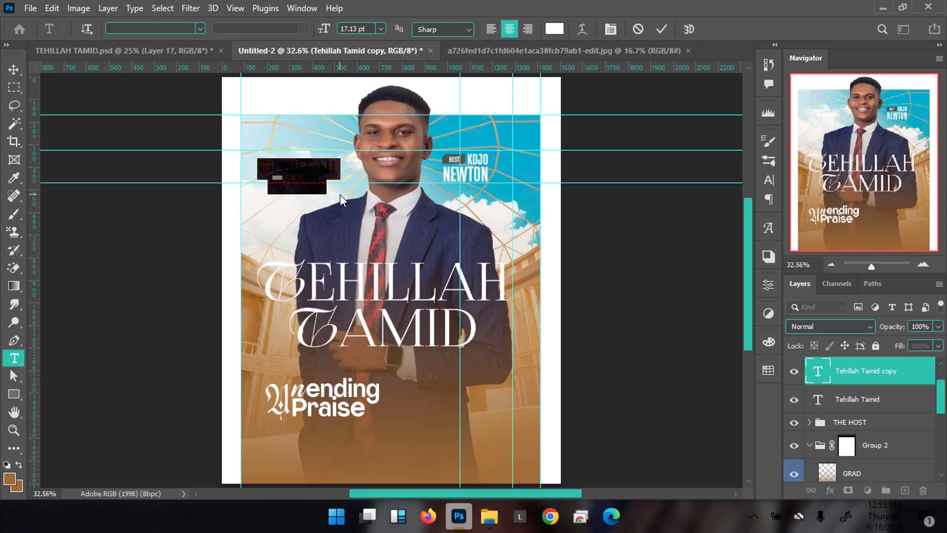
type("WORSHIP")
key("Return")
type("EVEN")
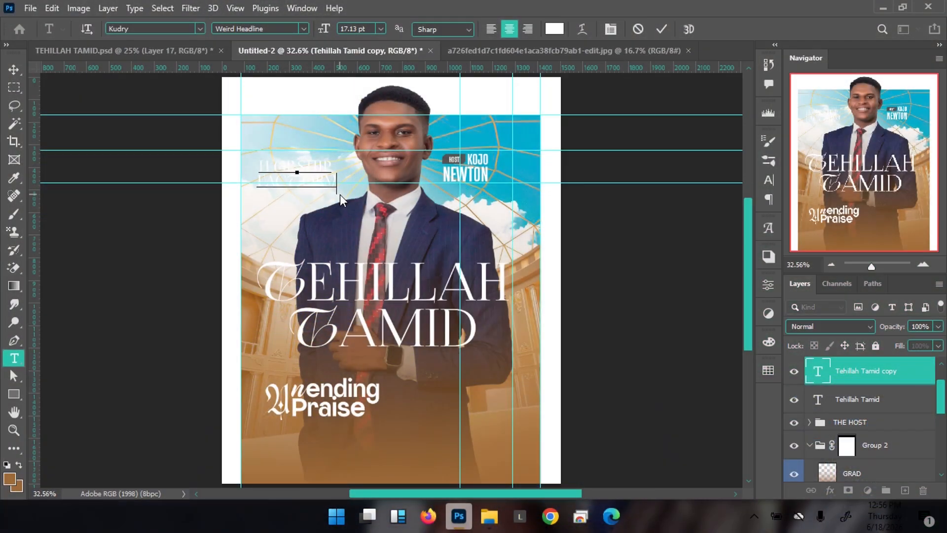
Style the two-line caption in Junky Style Regular at 12 pt, coloured with blue sampled from the sky
left_click_drag(339, 194, 257, 158)
left_click(158, 26)
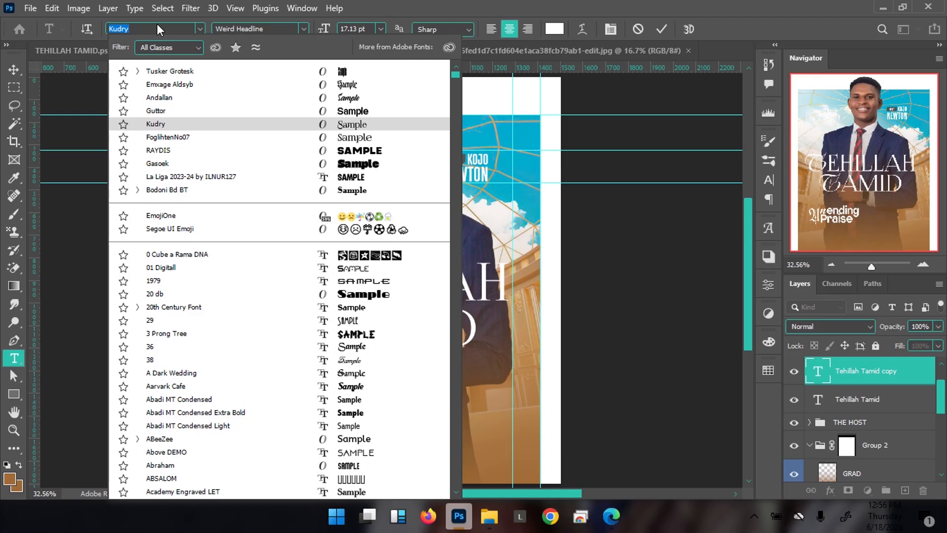
type("junky Style")
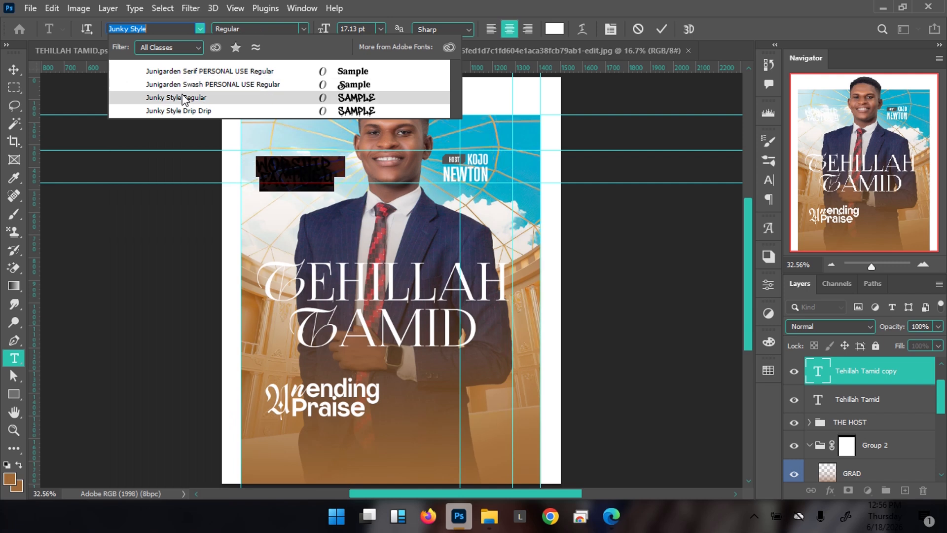
left_click(181, 97)
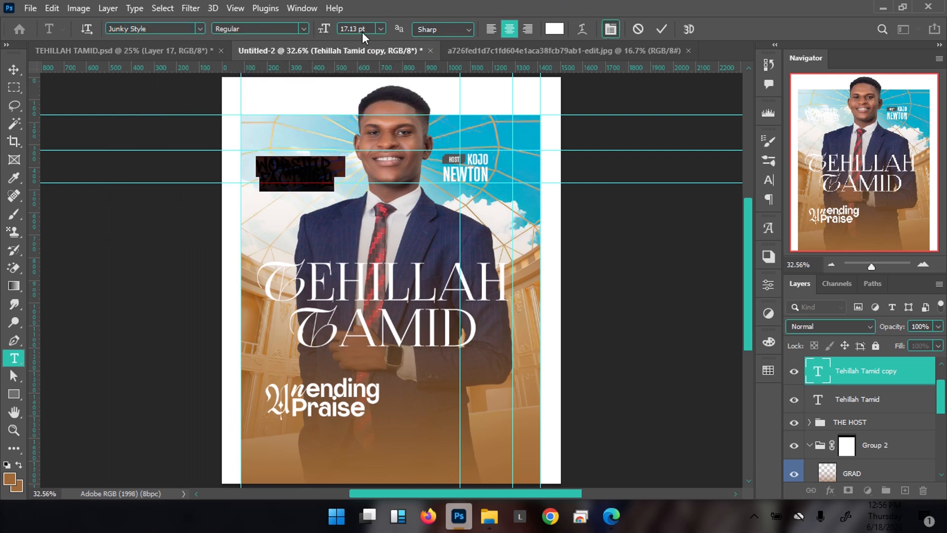
left_click_drag(329, 30, 324, 30)
left_click(555, 29)
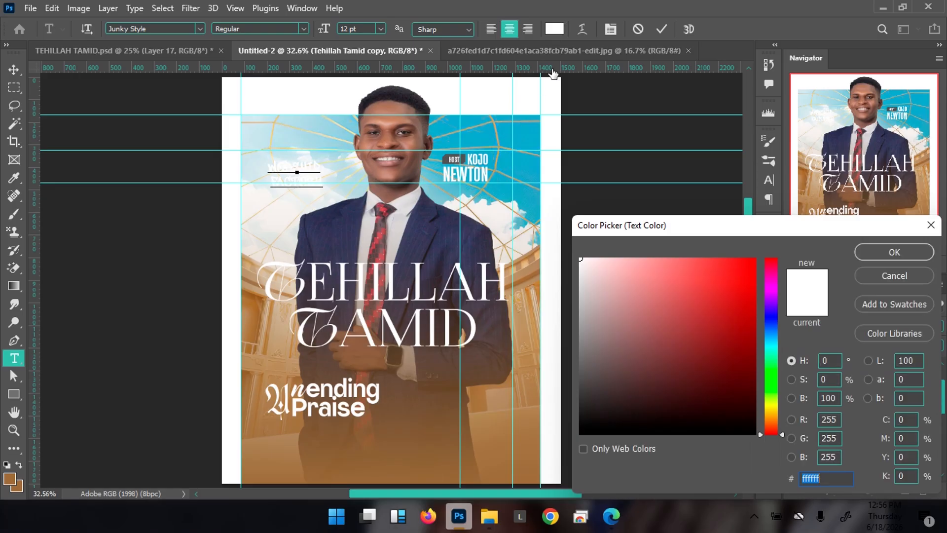
left_click(502, 134)
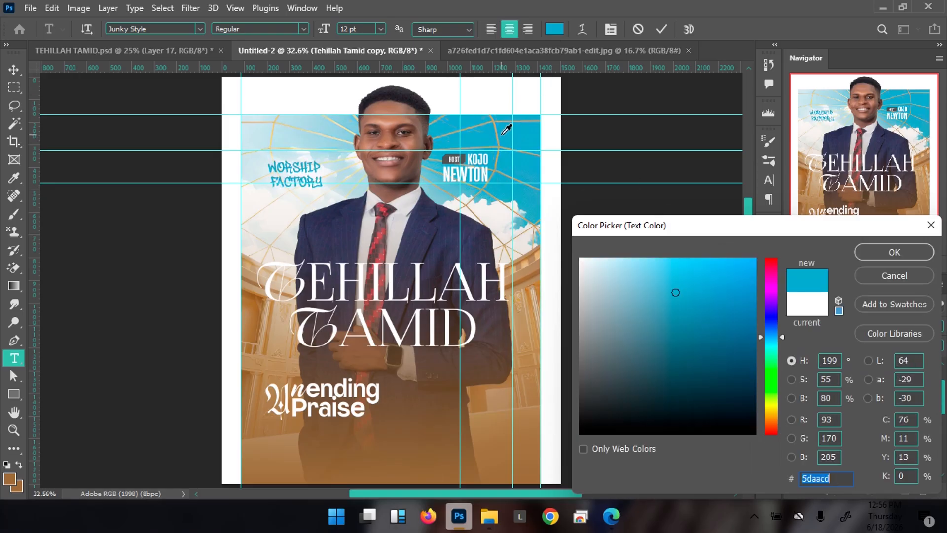
left_click(508, 134)
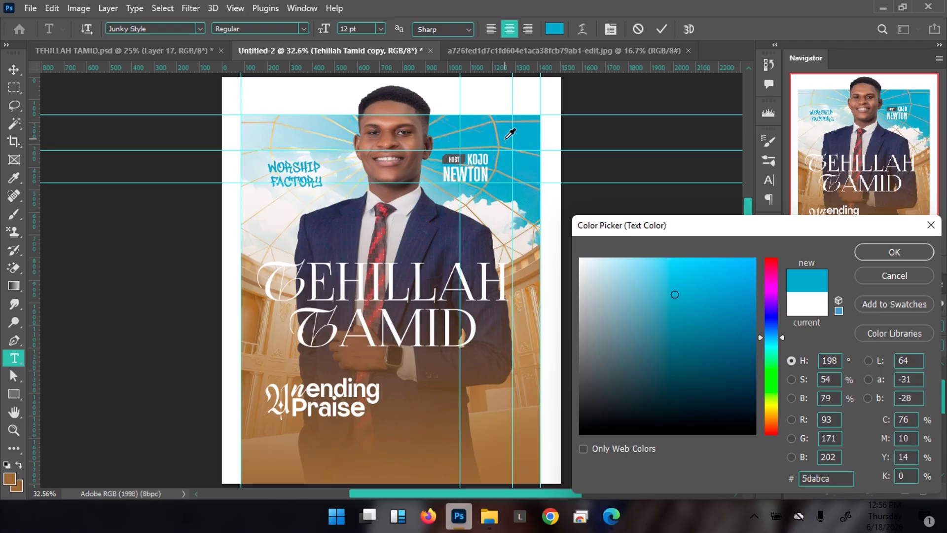
left_click(883, 251)
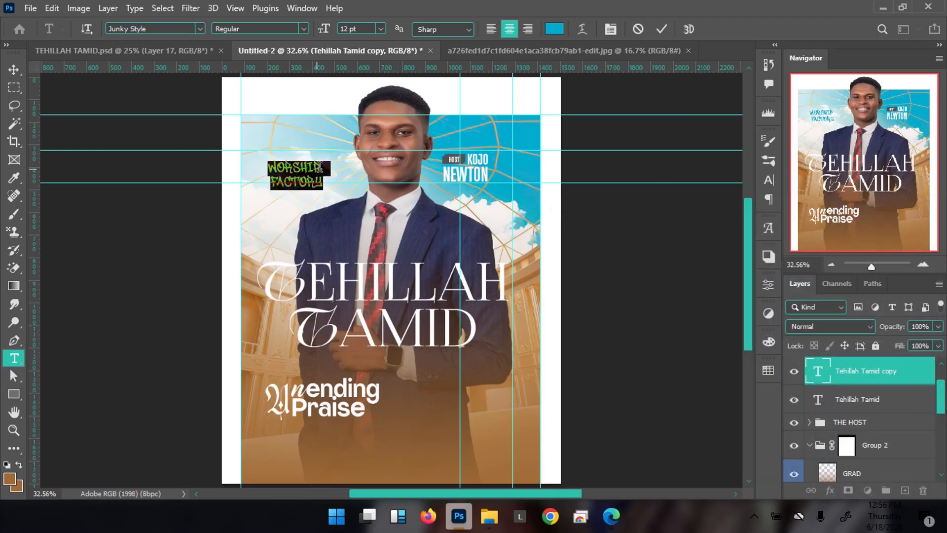
Remove the trailing space after WORSHIP, shift the caption slightly right, and duplicate it
left_click_drag(321, 168, 359, 165)
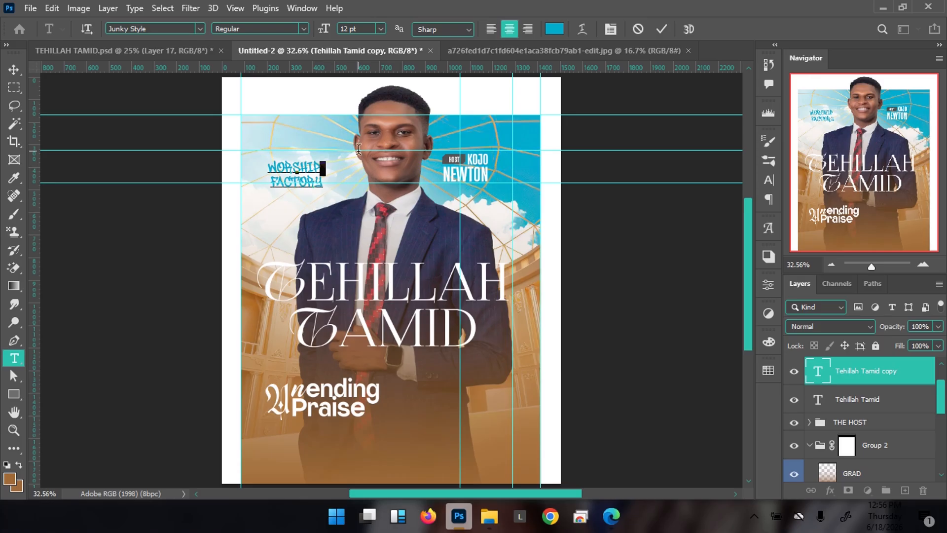
key("BackSpace")
key("ctrl+Return")
key("v")
left_click_drag(311, 165, 368, 170)
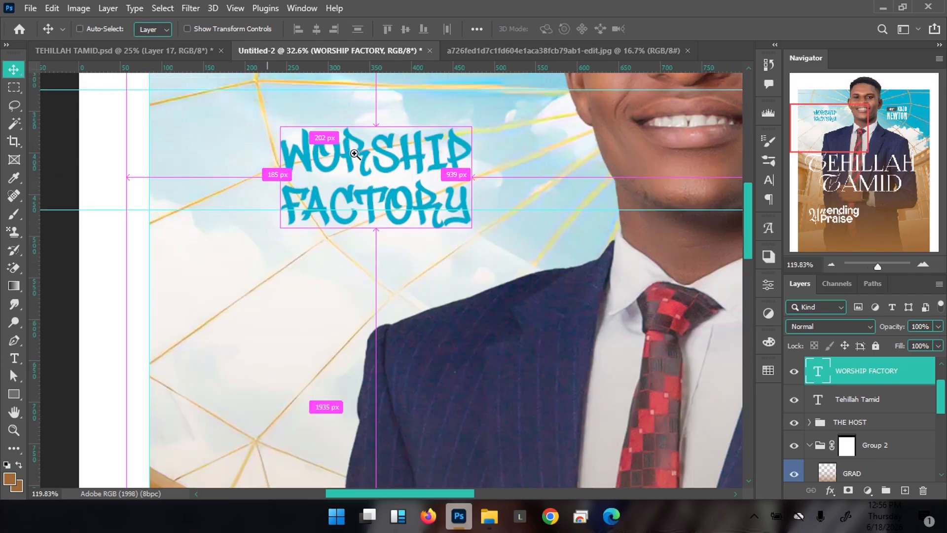
left_click_drag(406, 195, 404, 269)
key("ctrl+j")
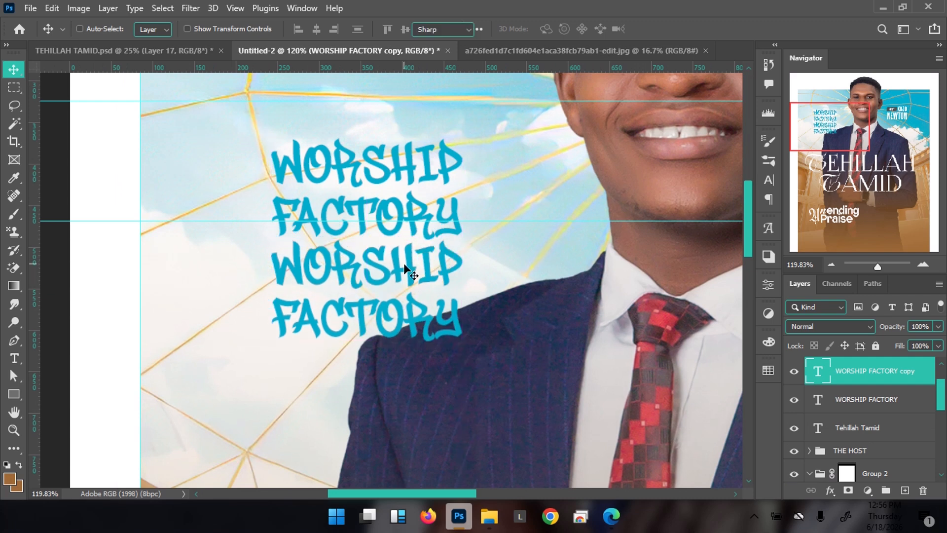
Retype the duplicate as 'FACTORY', shrink it to about 4 pt and set it in Guttor
double_click(405, 269)
type("FACTORY")
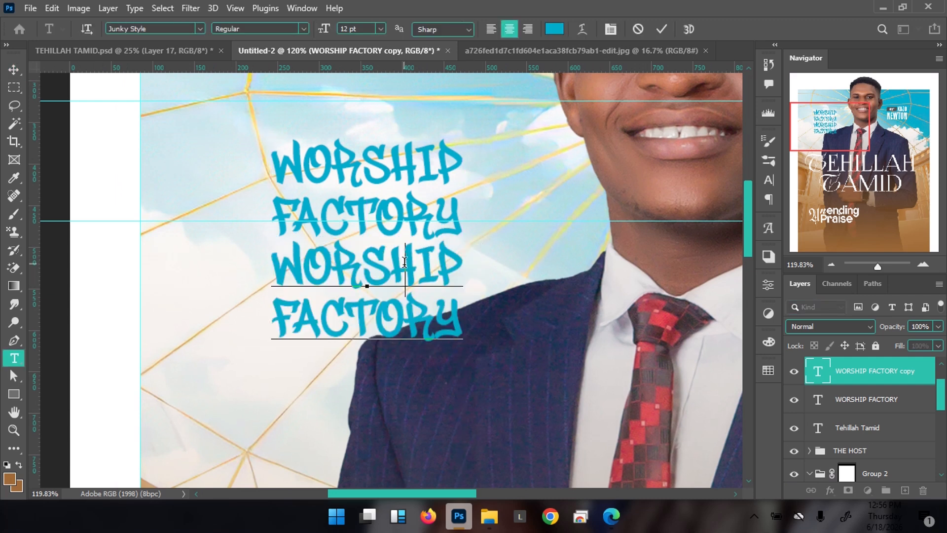
key("ctrl+a")
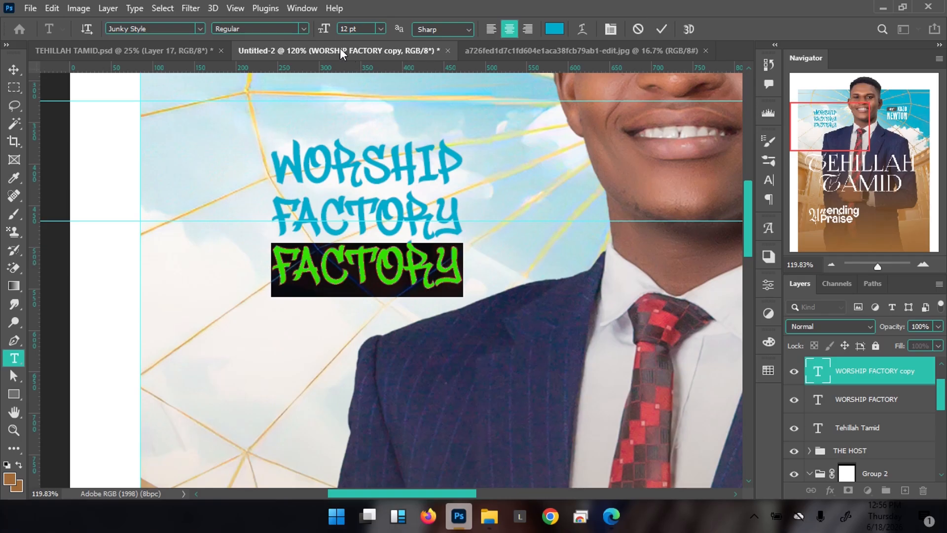
left_click_drag(326, 31, 325, 30)
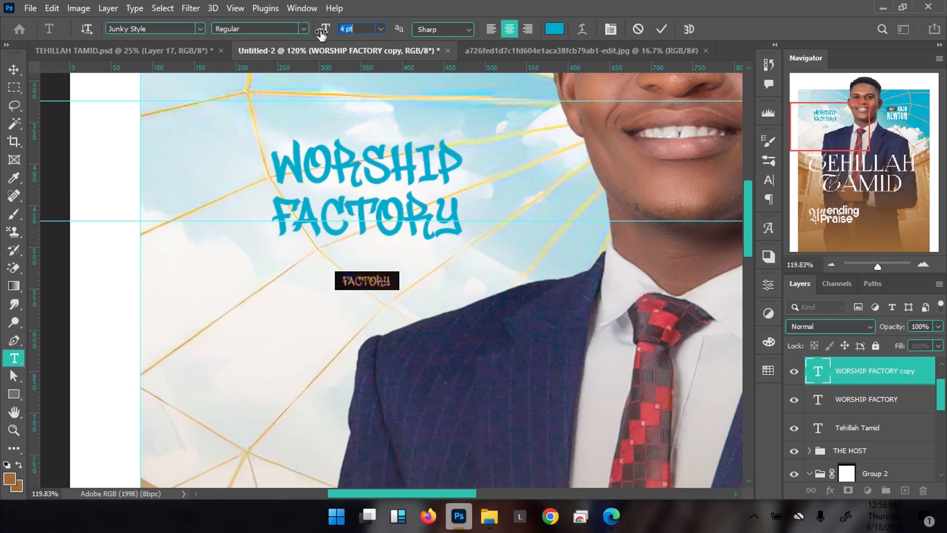
left_click(170, 33)
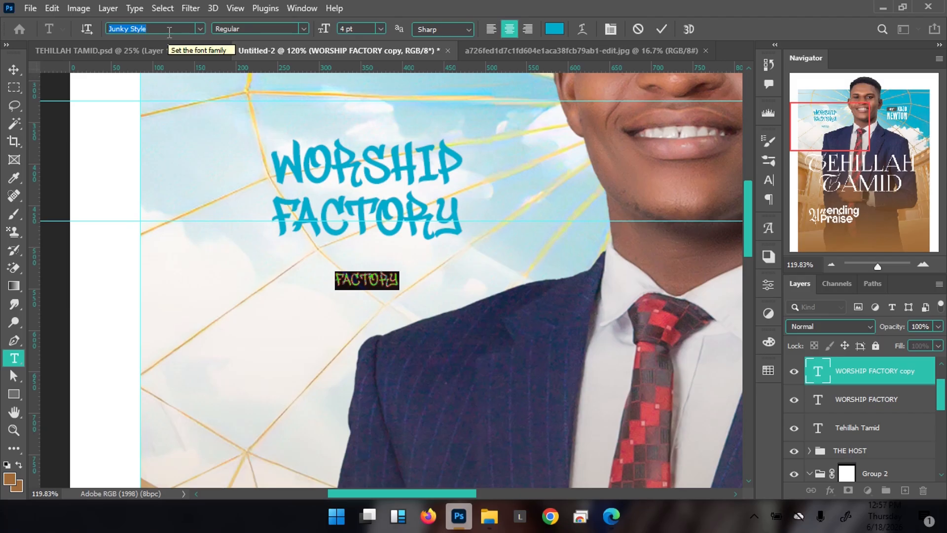
type("guttpo")
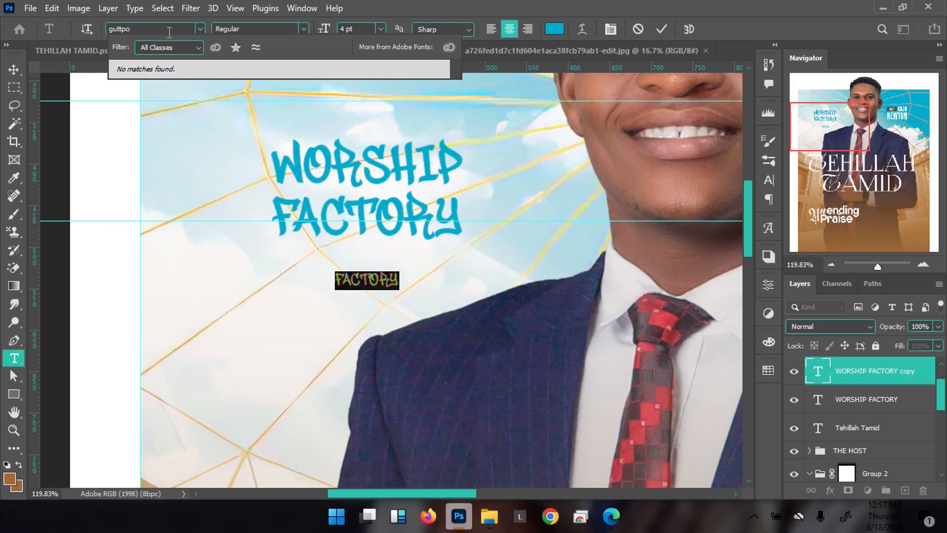
key("BackSpace")
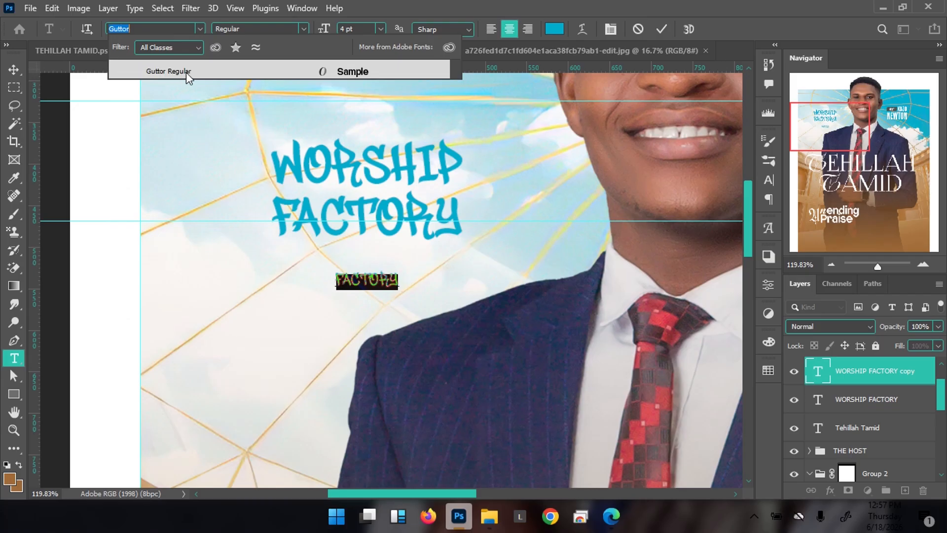
left_click(182, 72)
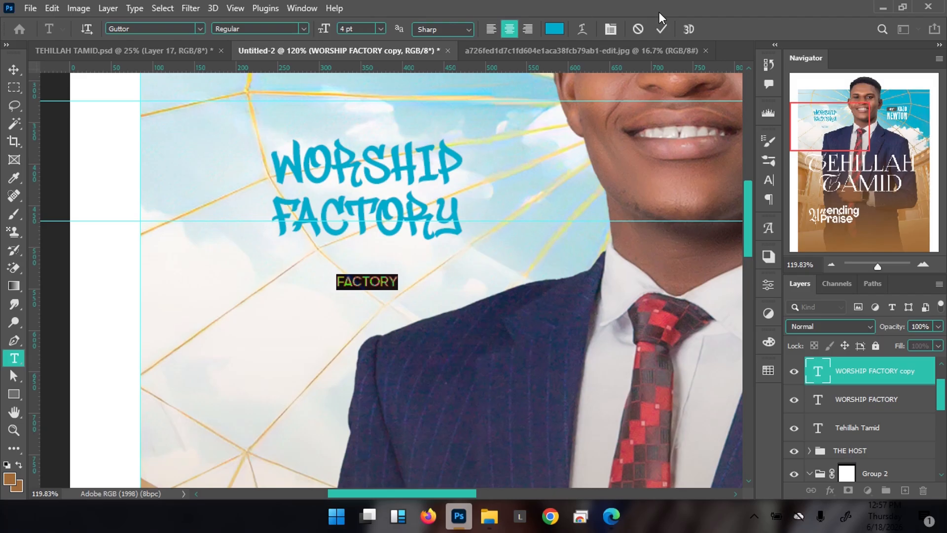
Move the FACTORY line up closer to the WORSHIP FACTORY caption
left_click(661, 30)
key("v")
left_click_drag(382, 290, 390, 267)
key("ctrl+t")
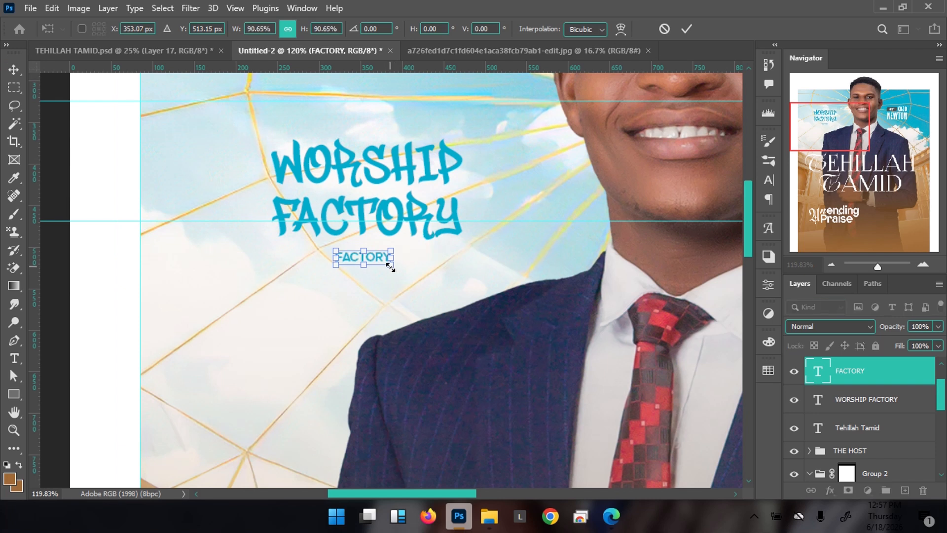
key("Return")
Widen FACTORY's letter tracking to 920 and set its size to 3 pt
double_click(390, 266)
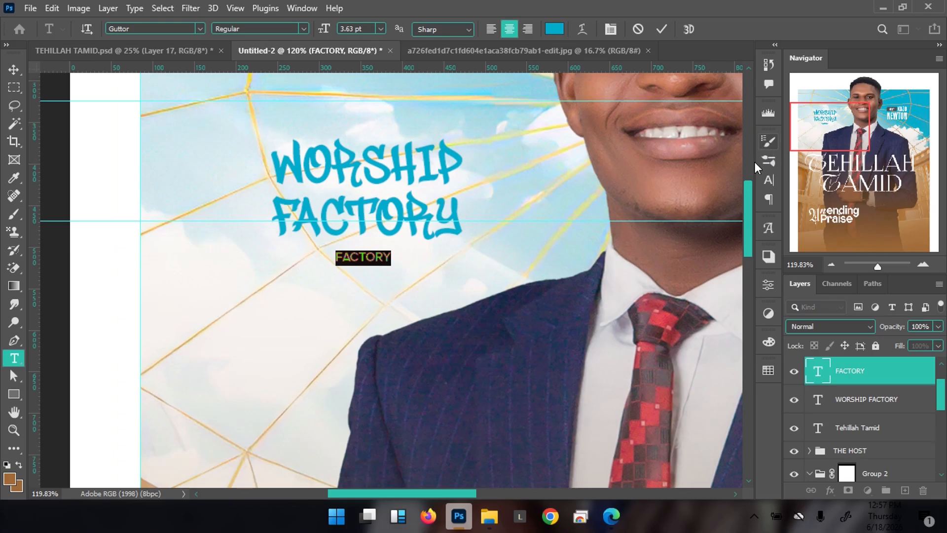
left_click(769, 181)
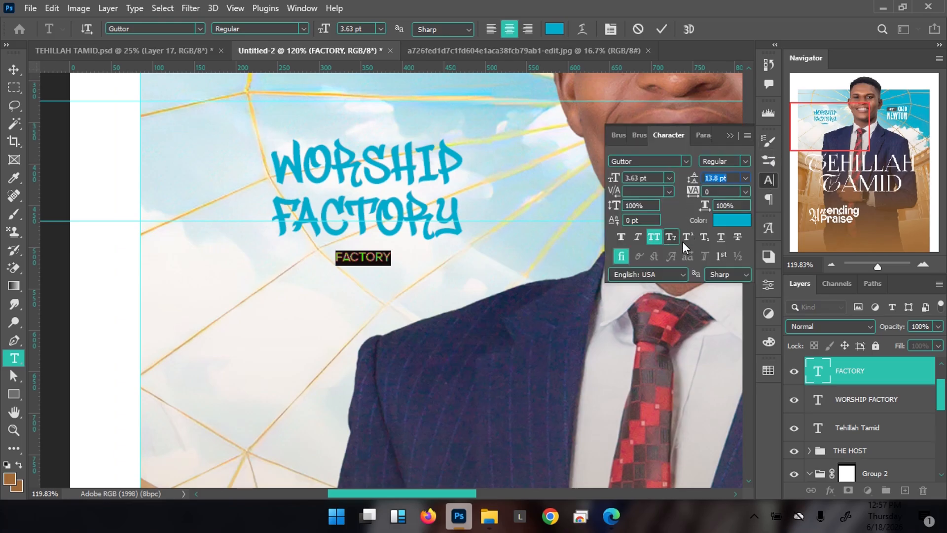
left_click_drag(693, 193, 712, 195)
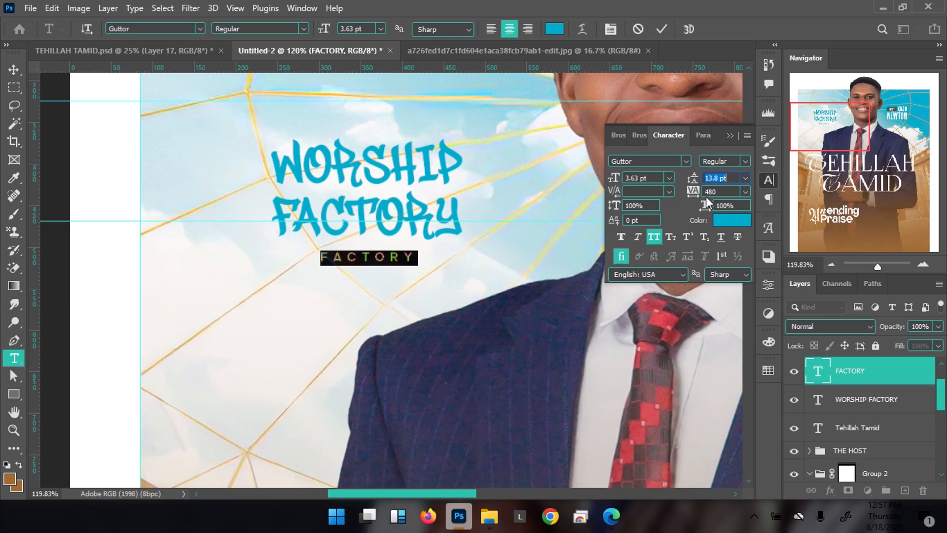
left_click(660, 29)
key("v")
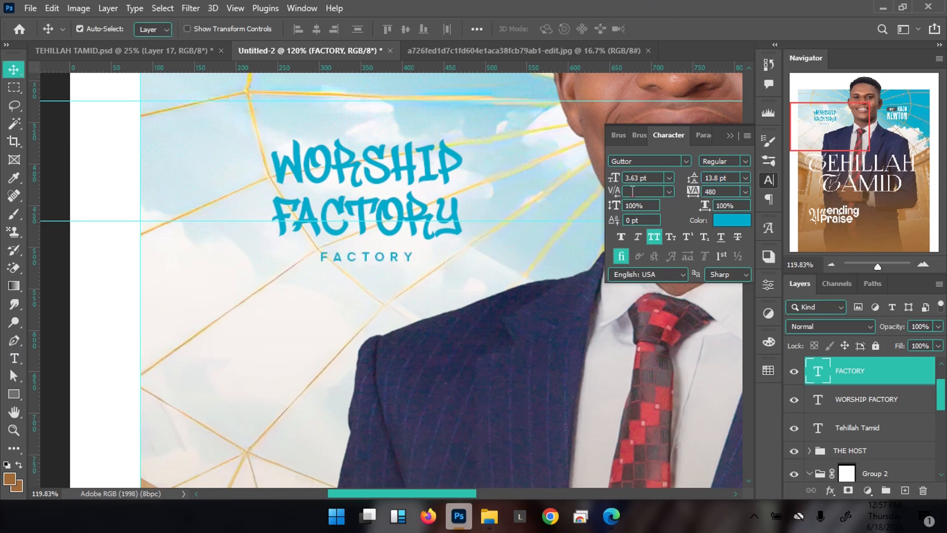
left_click(636, 177)
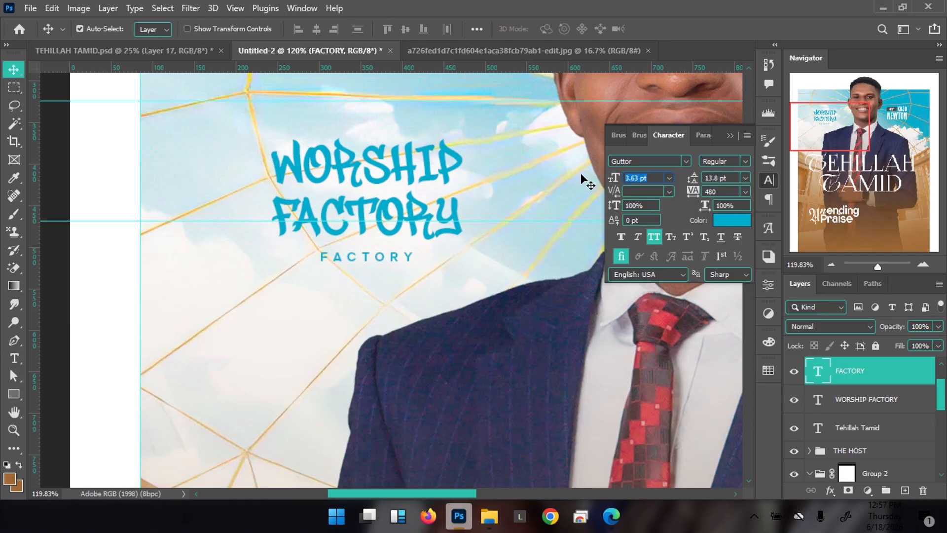
type("3")
key("Return")
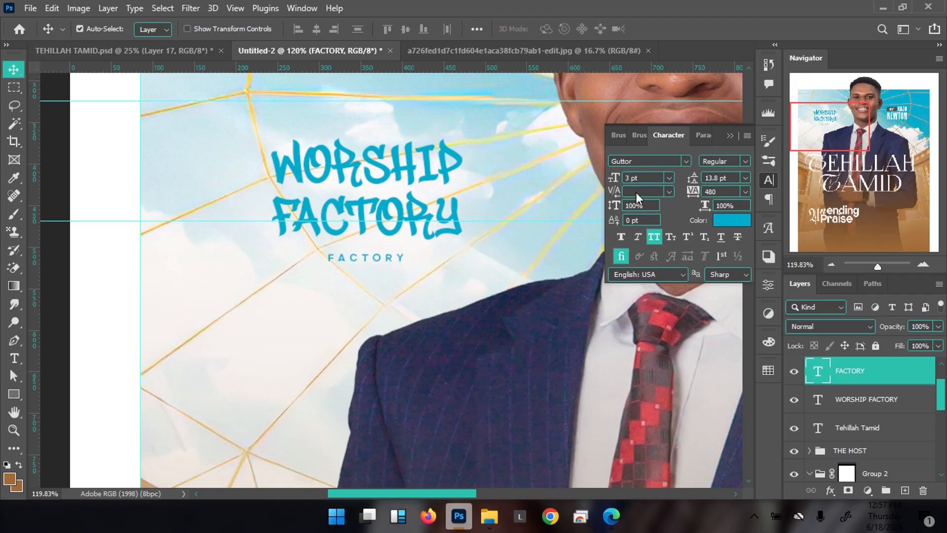
left_click_drag(697, 192, 709, 196)
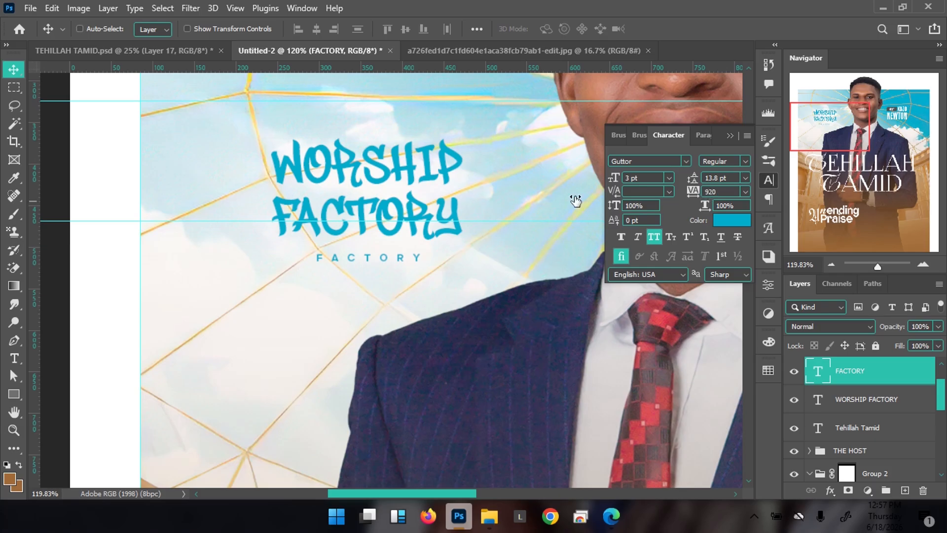
Place a copy of FACTORY above the title and retype it as 'WORSHIP'
left_click_drag(375, 257, 376, 121)
double_click(376, 121)
type("WORSHIP")
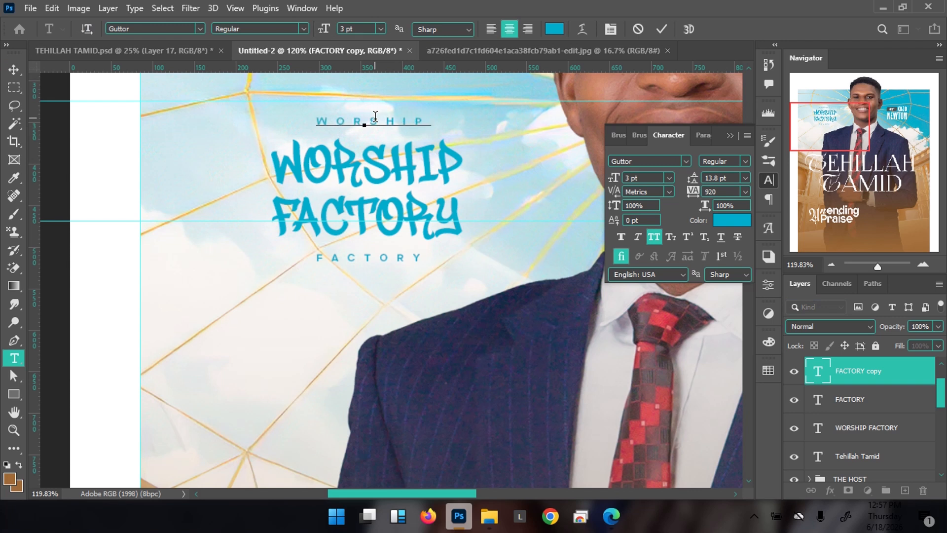
Commit the WORSHIP text, fit the whole poster on screen and hide the guides
key("ctrl+Return")
key("v")
key("ctrl+0")
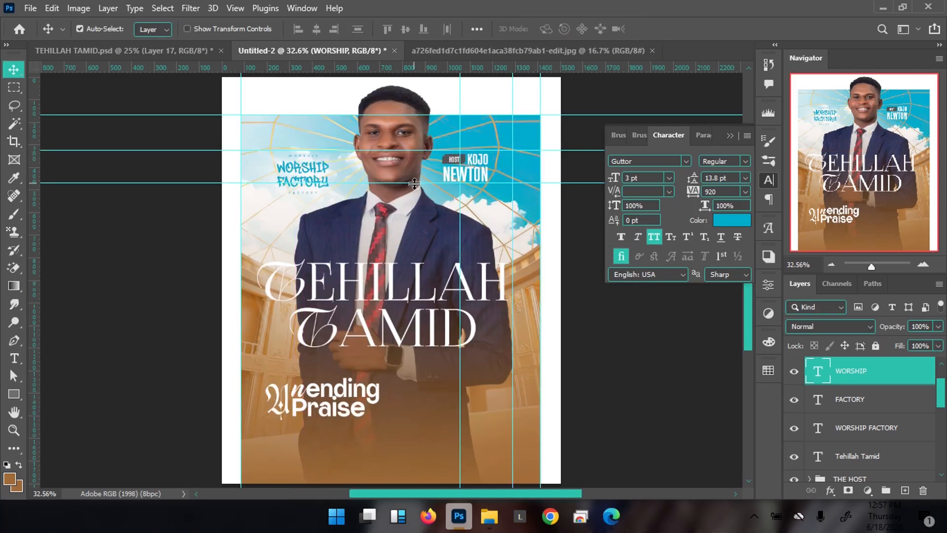
key("ctrl")
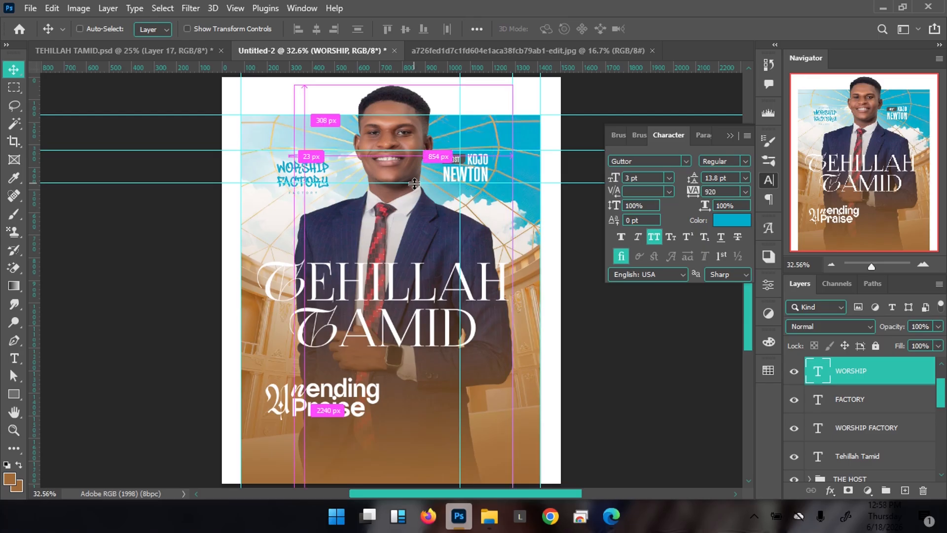
key("ctrl+semicolon")
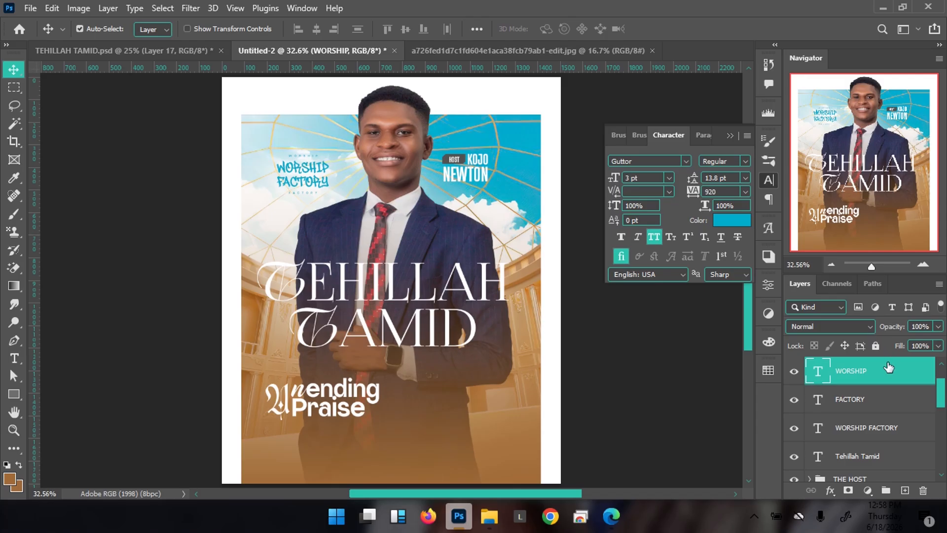
Group the WORSHIP, FACTORY and WORSHIP FACTORY text layers together
left_click(877, 433, "shift")
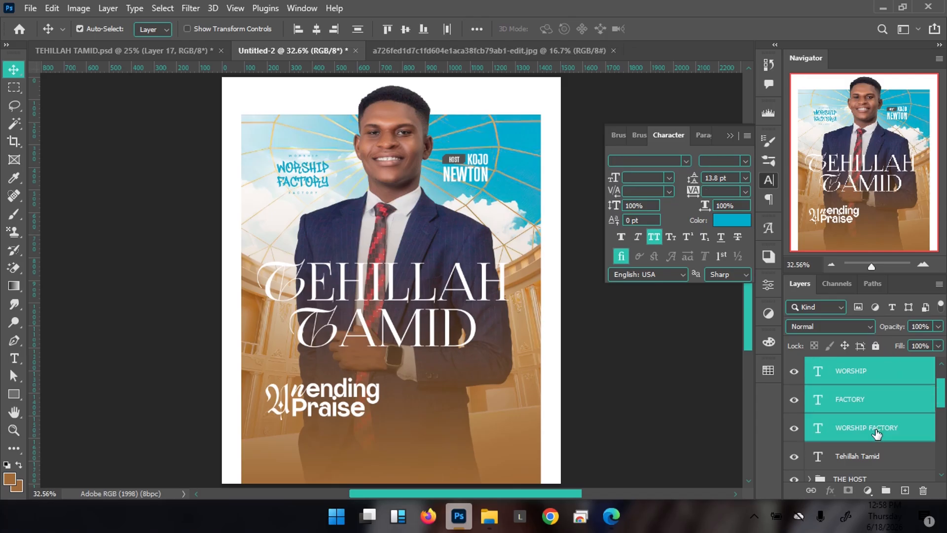
left_click(894, 375)
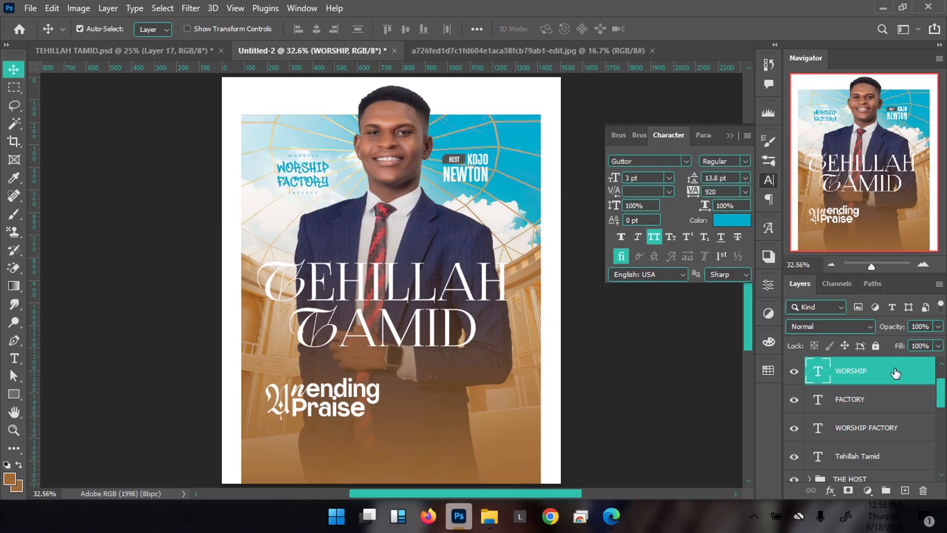
left_click(875, 432, "shift")
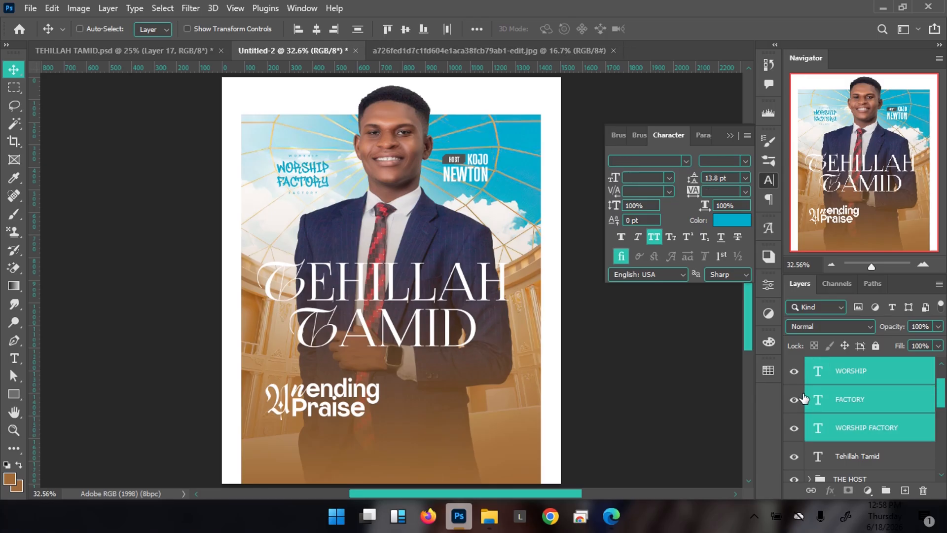
key("ctrl+g")
Skew the group so its right side slants gently upward, then nudge it down and left
key("ctrl+t")
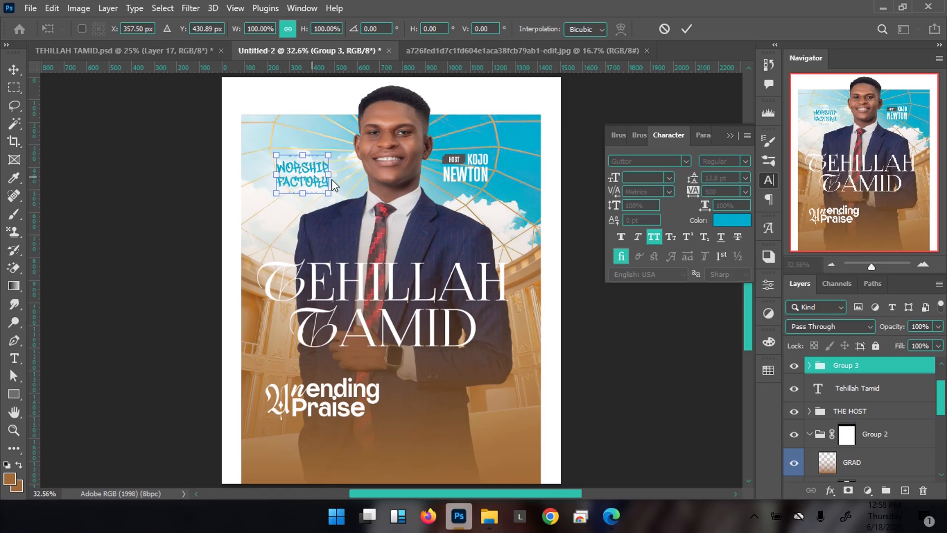
right_click(302, 176)
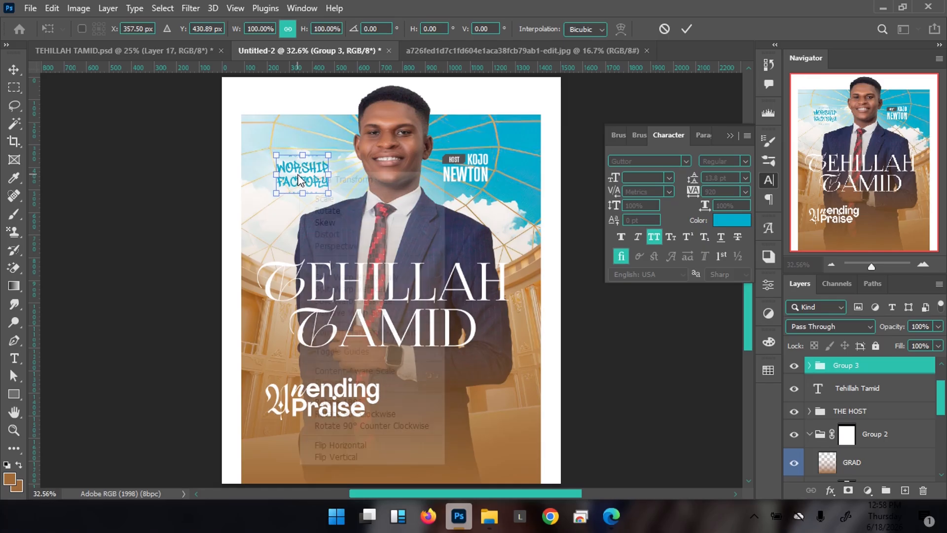
left_click(330, 222)
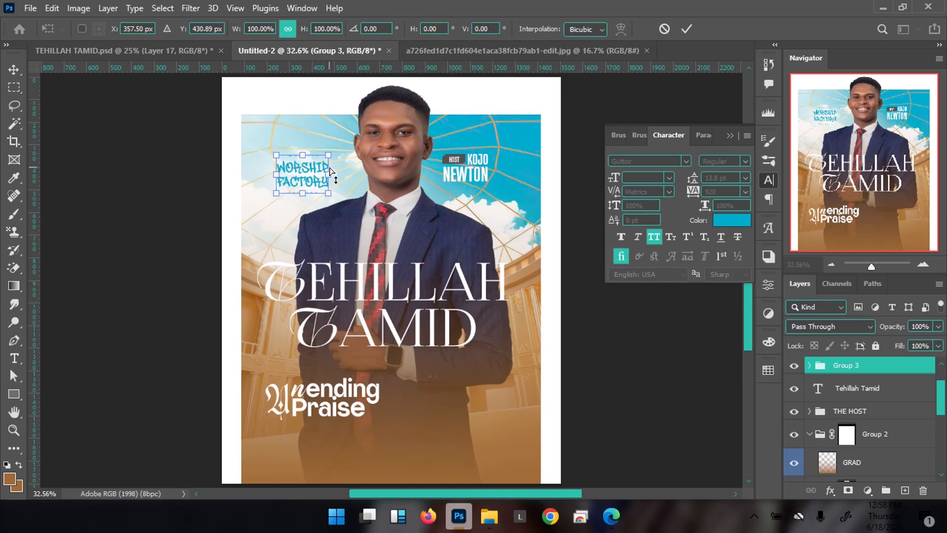
left_click_drag(329, 181, 329, 169)
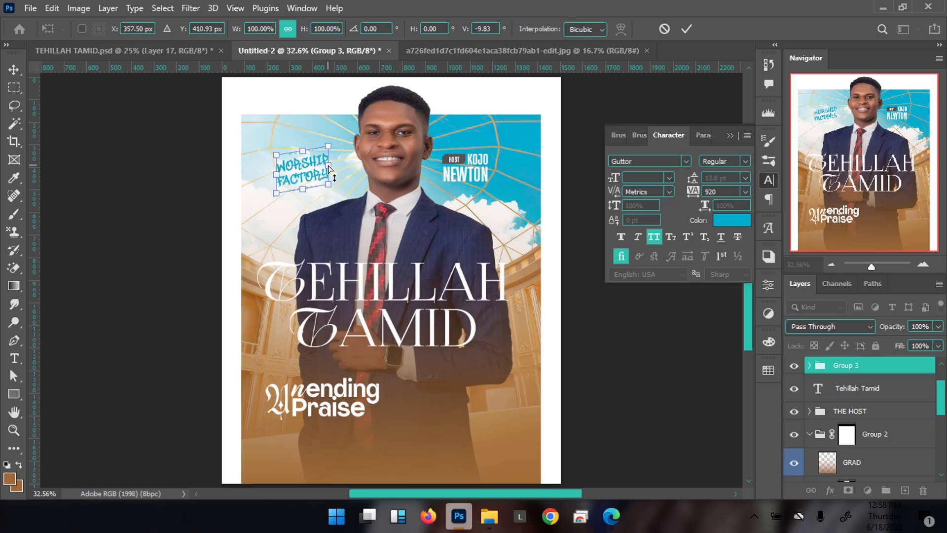
left_click_drag(329, 168, 328, 172)
key("Return")
key("shift+Down")
key("shift+Down")
key("shift+Down")
key("shift+Down")
key("shift+Down")
key("shift+Down")
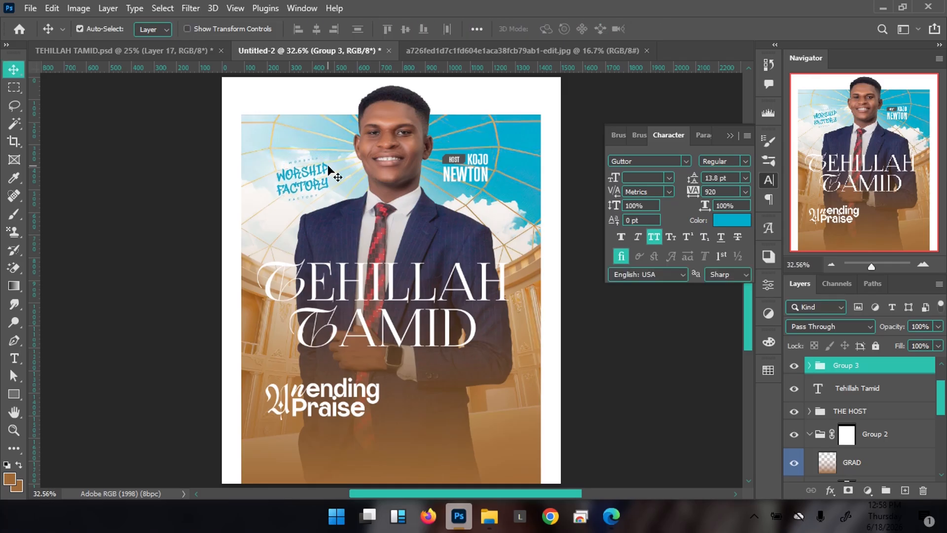
key("Left")
key("Left")
key("Left")
key("Left")
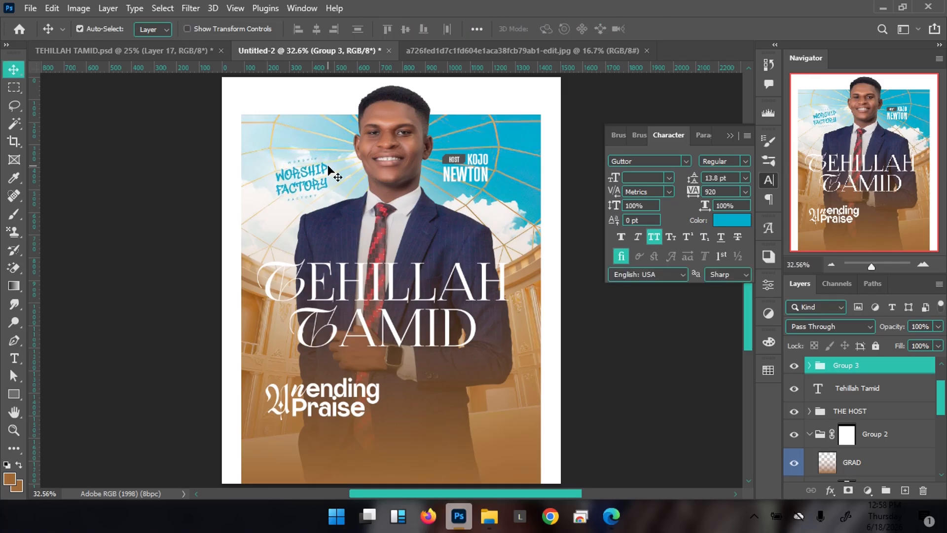
Add a new layer named WHITE above Layer 2
scroll(856, 427, "down", 5)
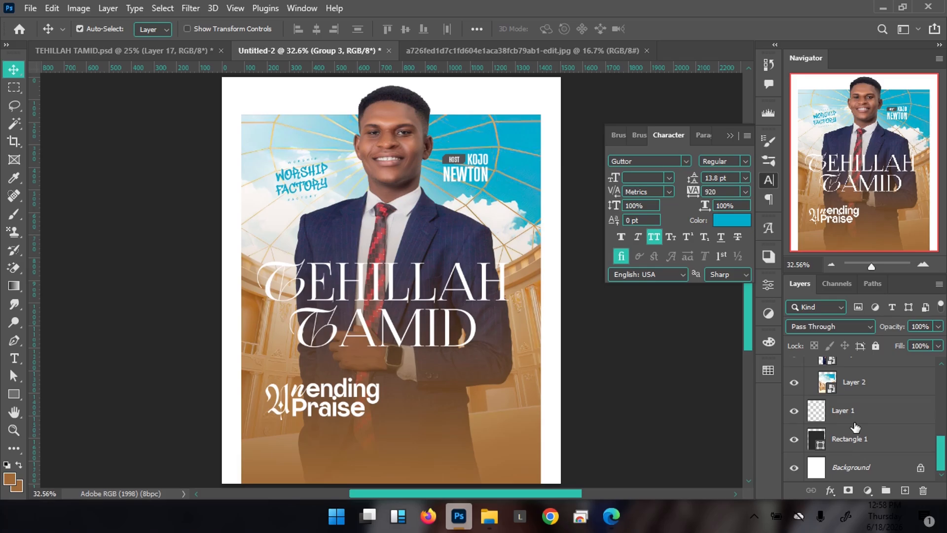
scroll(856, 427, "up", 2)
left_click(871, 427)
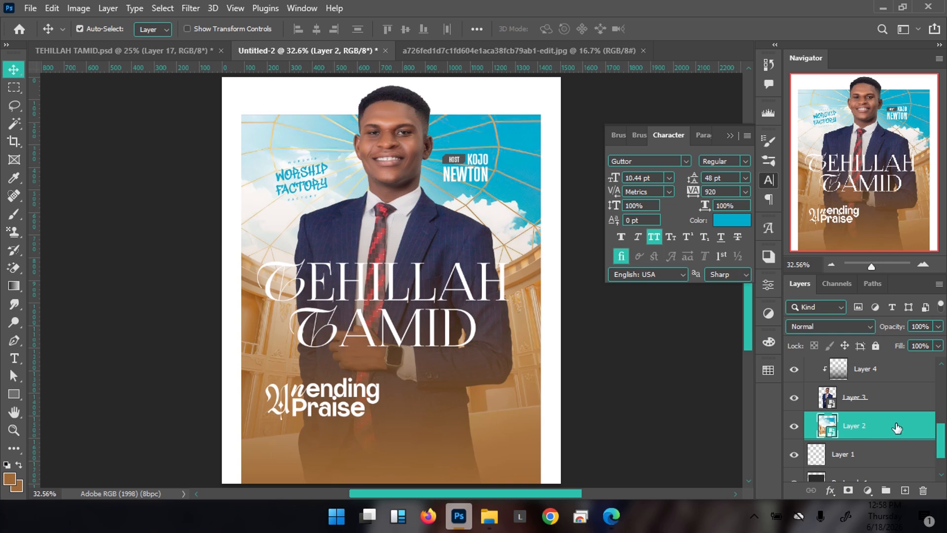
key("ctrl+shift+n")
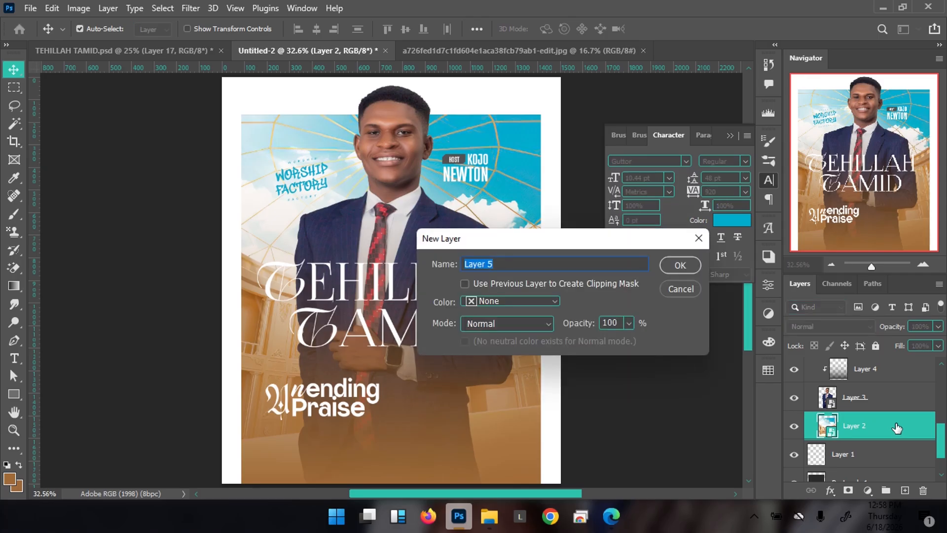
type("WHI")
left_click(679, 265)
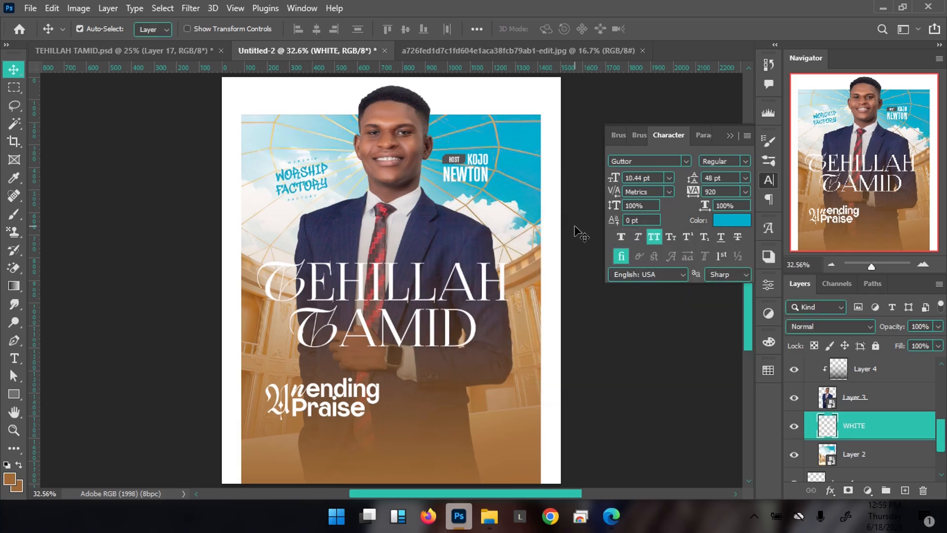
Choose a Soft Round brush painting in white sampled from the canvas border
key("b")
left_click(9, 478)
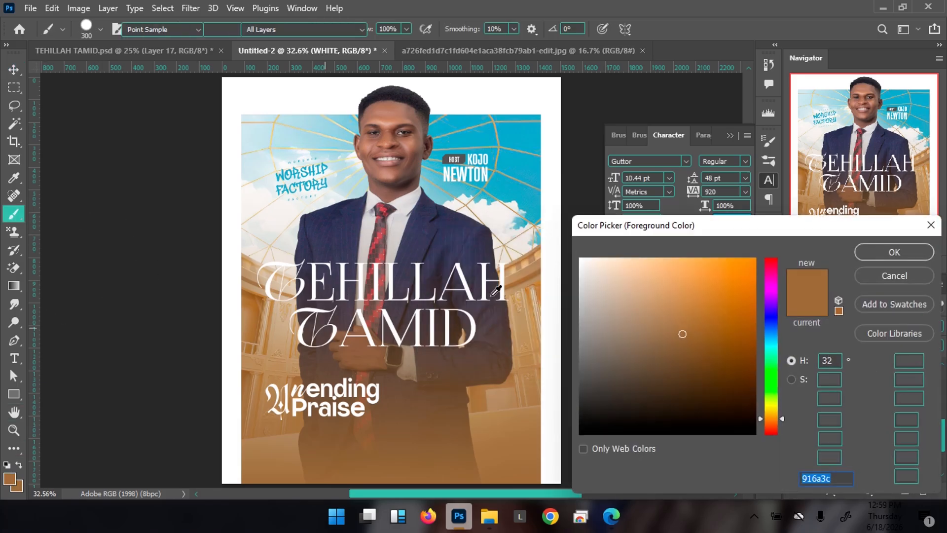
left_click(544, 246)
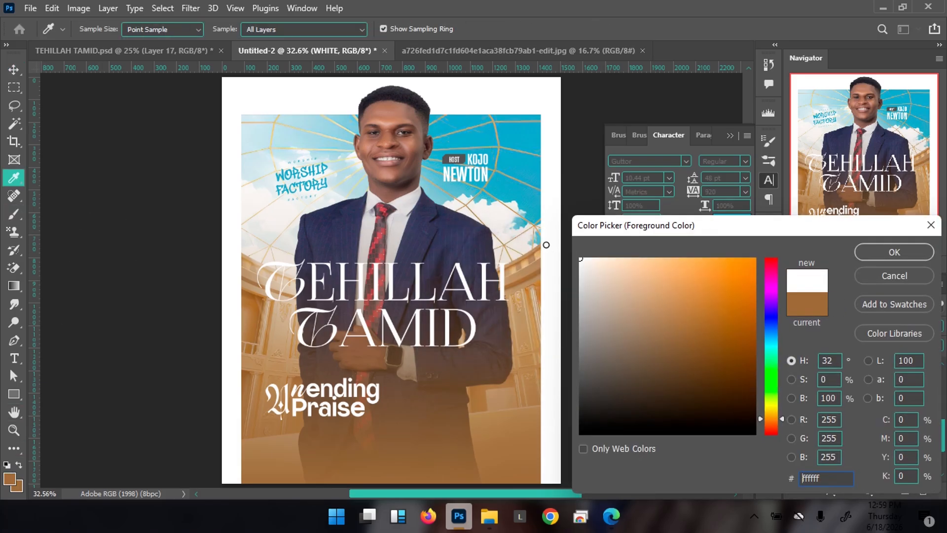
left_click(874, 258)
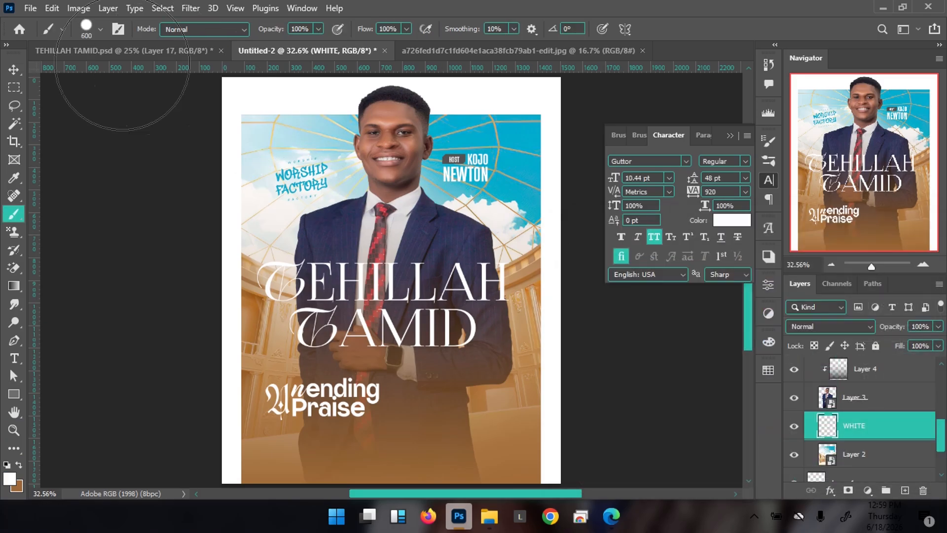
left_click(100, 29)
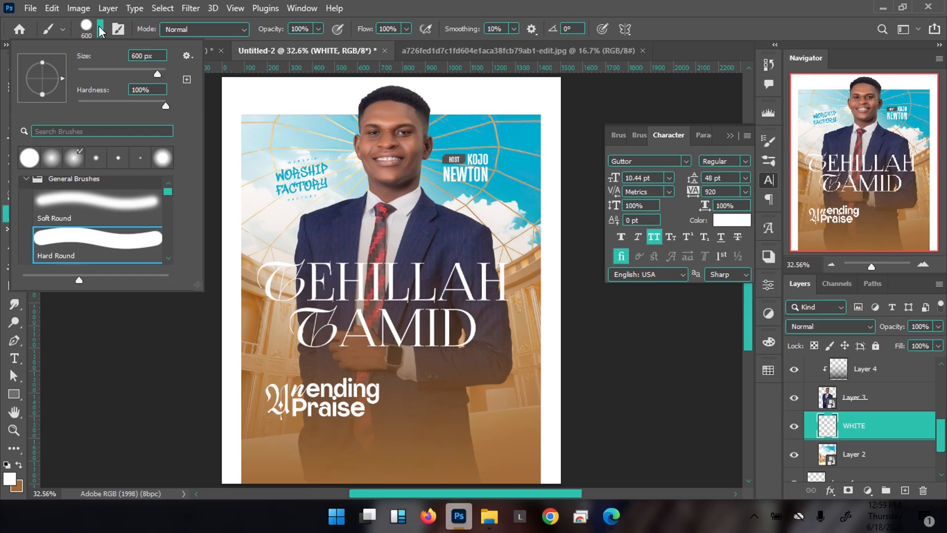
left_click(76, 213)
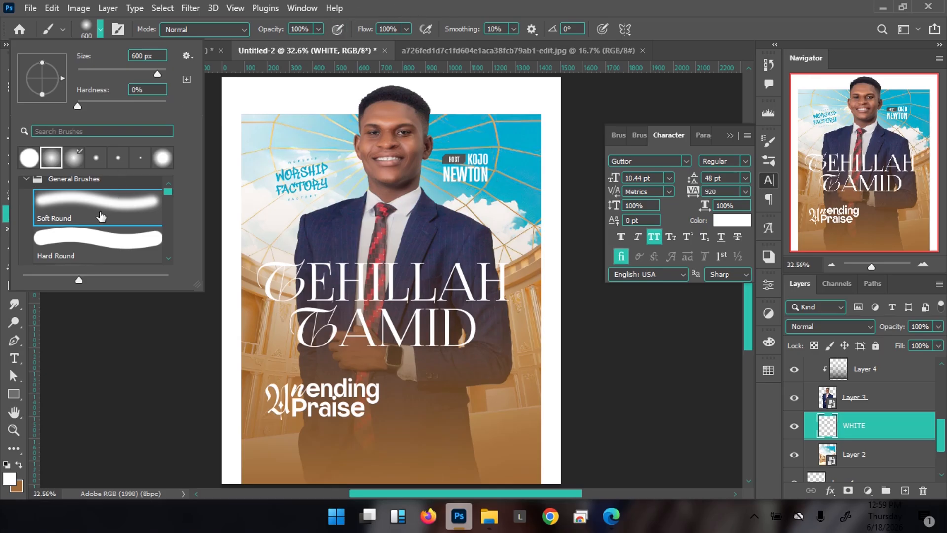
left_click(375, 7)
Set the brush to 300 px at 79% opacity, then return to the Move tool
key("bracketleft")
key("bracketleft")
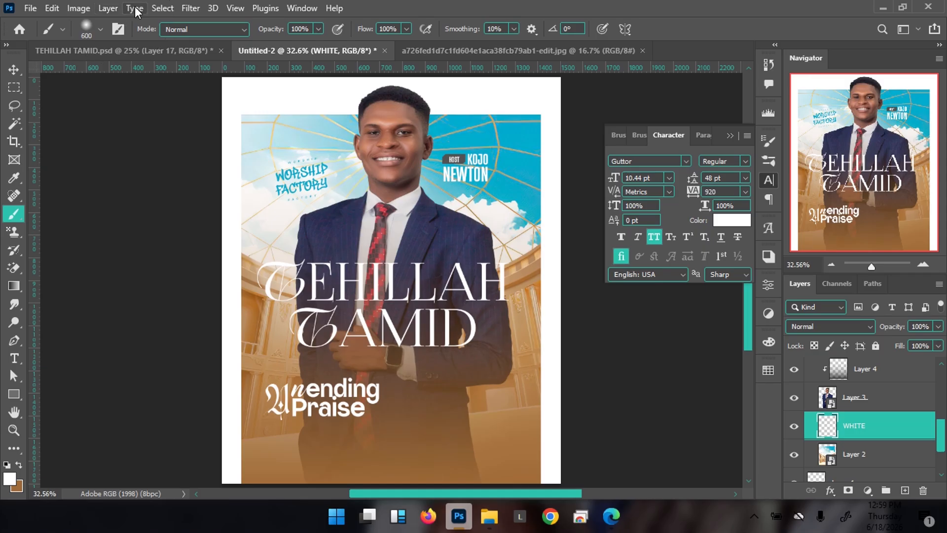
left_click(98, 30)
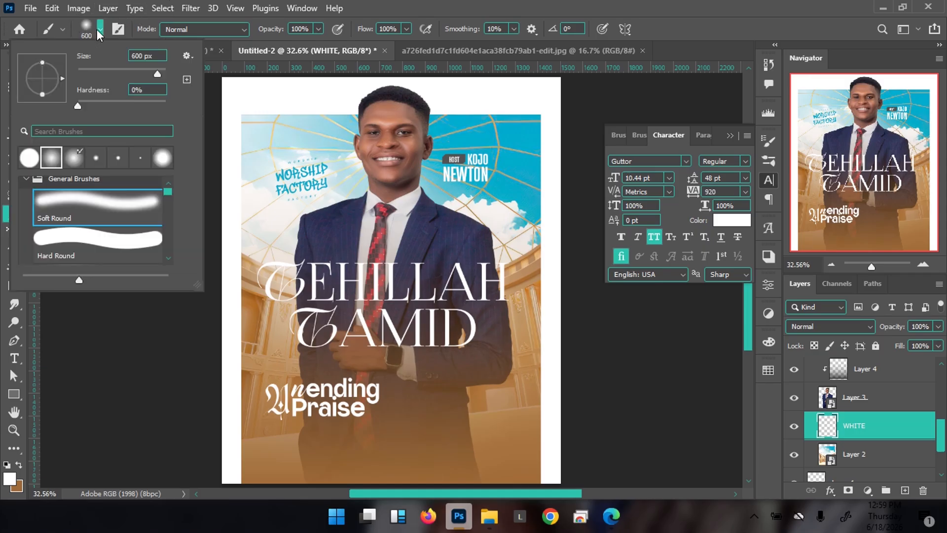
left_click(557, 2)
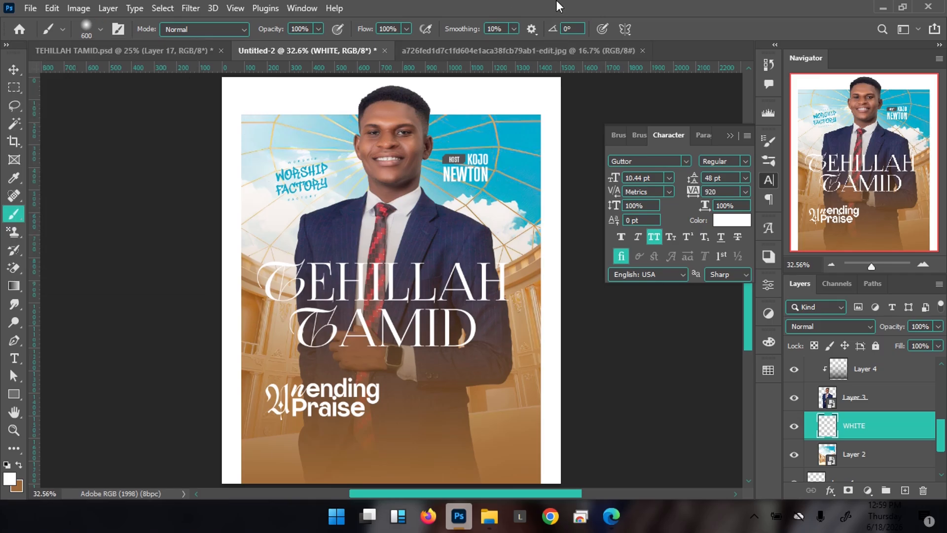
key("bracketleft")
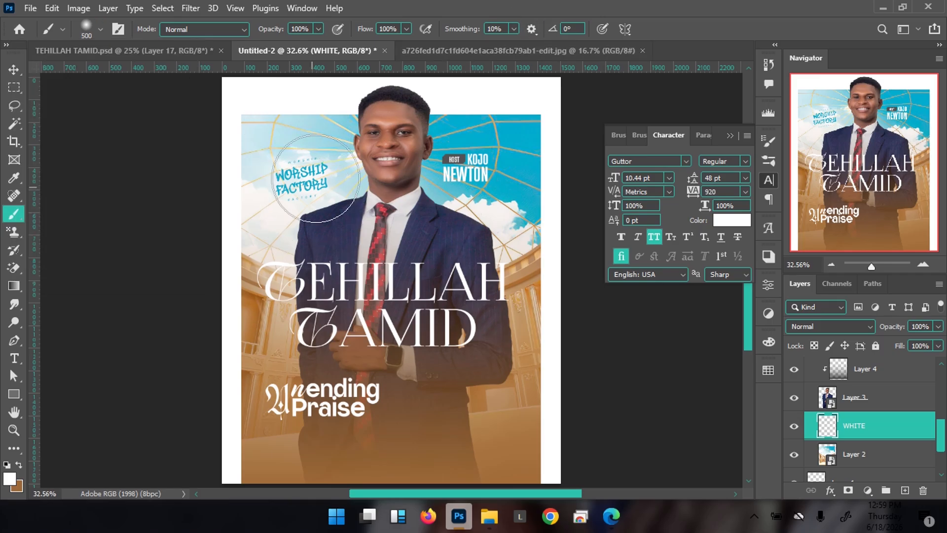
left_click(319, 29)
left_click(309, 45)
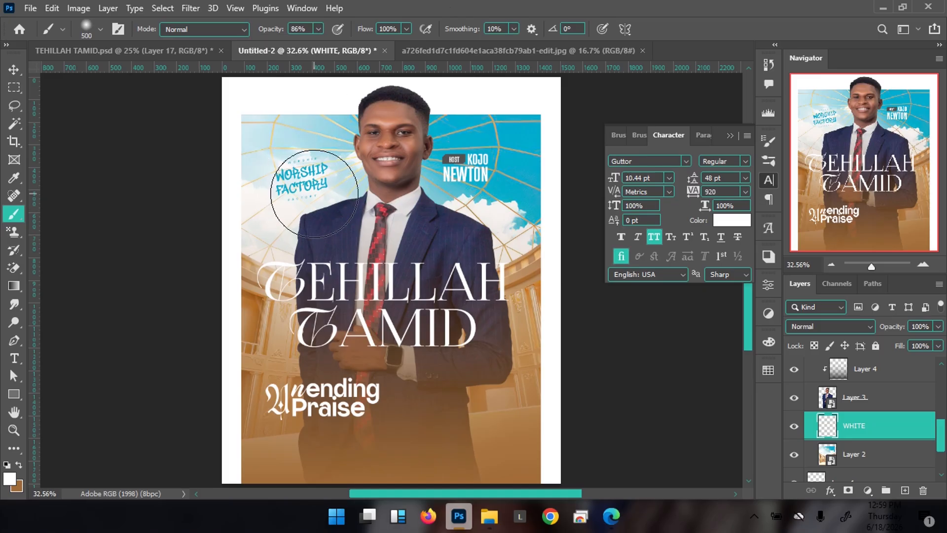
left_click(319, 29)
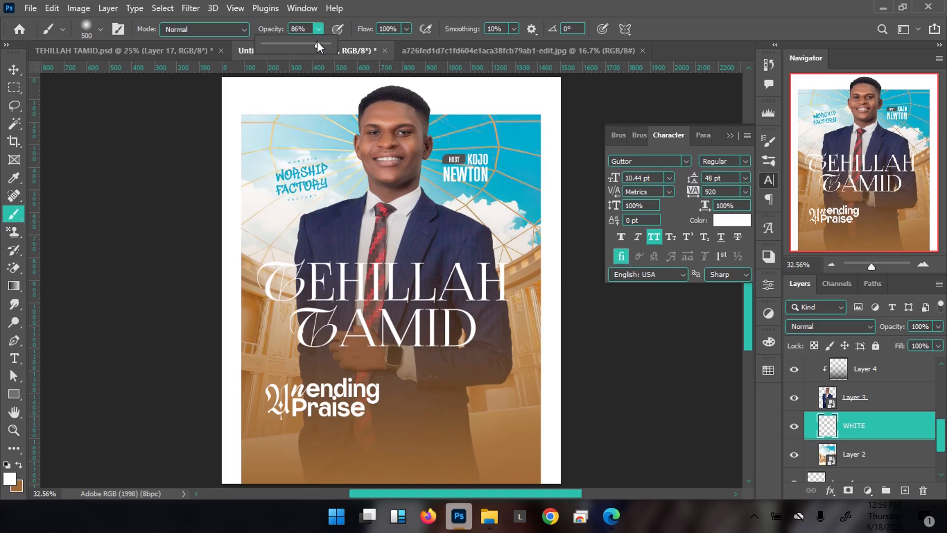
left_click(374, 16)
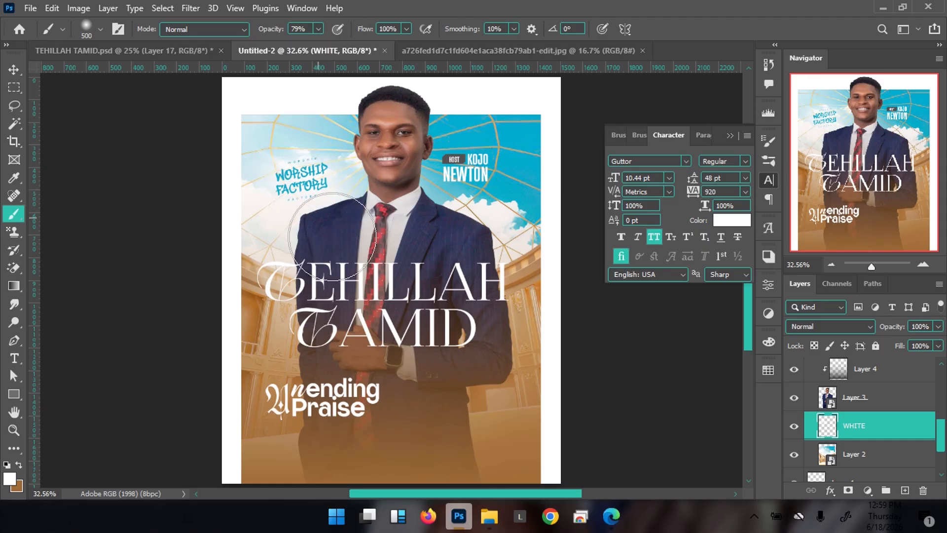
key("bracketleft")
key("bracketleft")
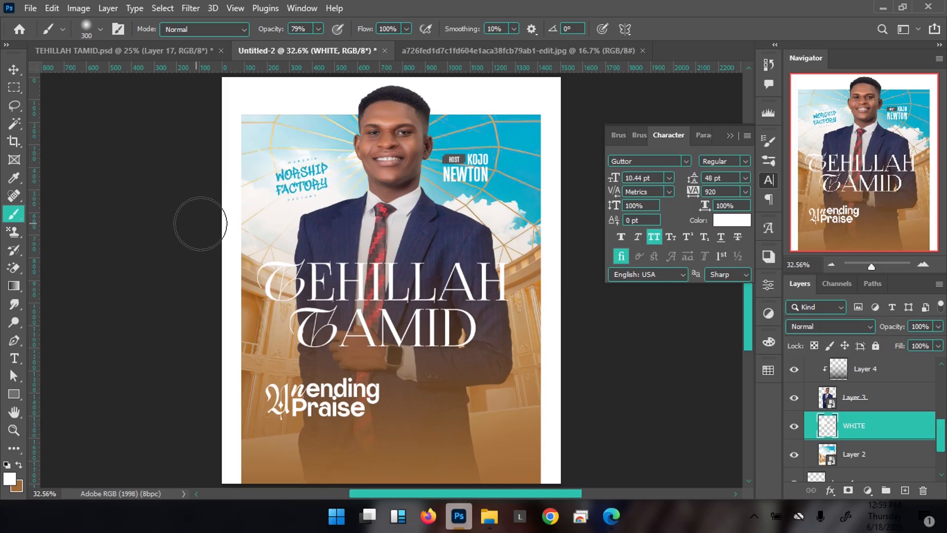
key("v")
key("ctrl+minus")
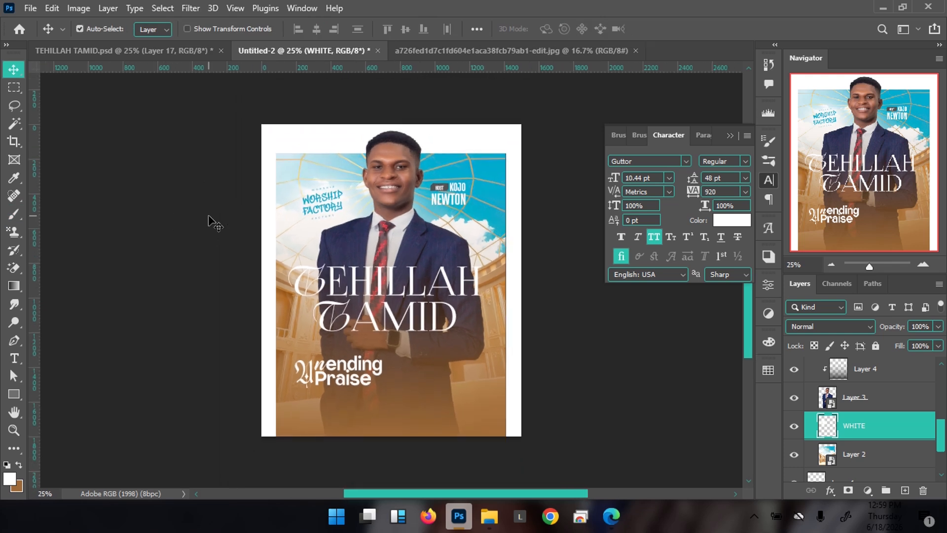
Rename the Unending Praise group, Group 1, to THEME
right_click(340, 378)
left_click(369, 241)
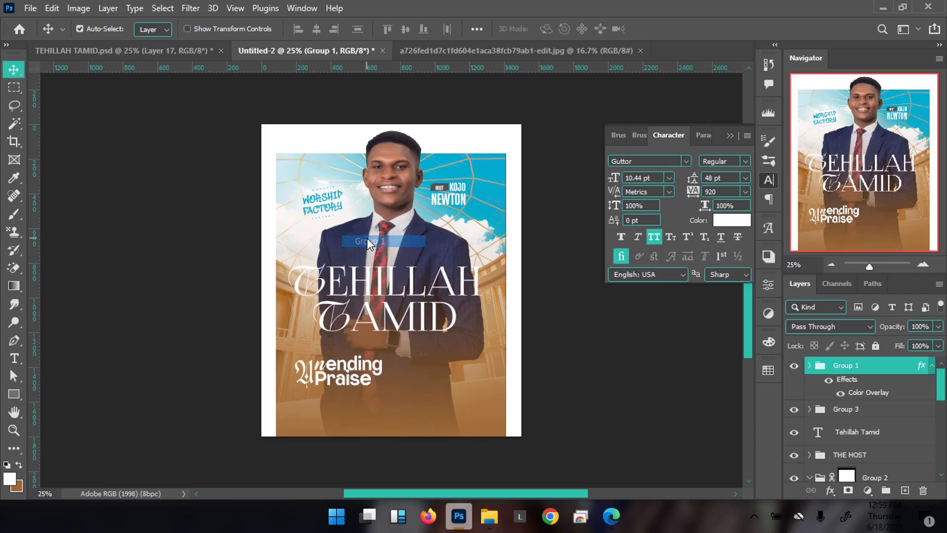
double_click(846, 365)
type("T")
key("Return")
Nudge the THEME group slightly up and add an empty Layer 5 above it
key("shift+Up")
key("shift+Right")
key("shift+Right")
key("shift+Right")
key("shift+Right")
key("shift+Up")
key("shift+Up")
key("shift+Right")
key("shift+Right")
key("shift+Up")
key("shift+Up")
key("shift+Left")
key("shift+Left")
key("Up")
key("Up")
key("Up")
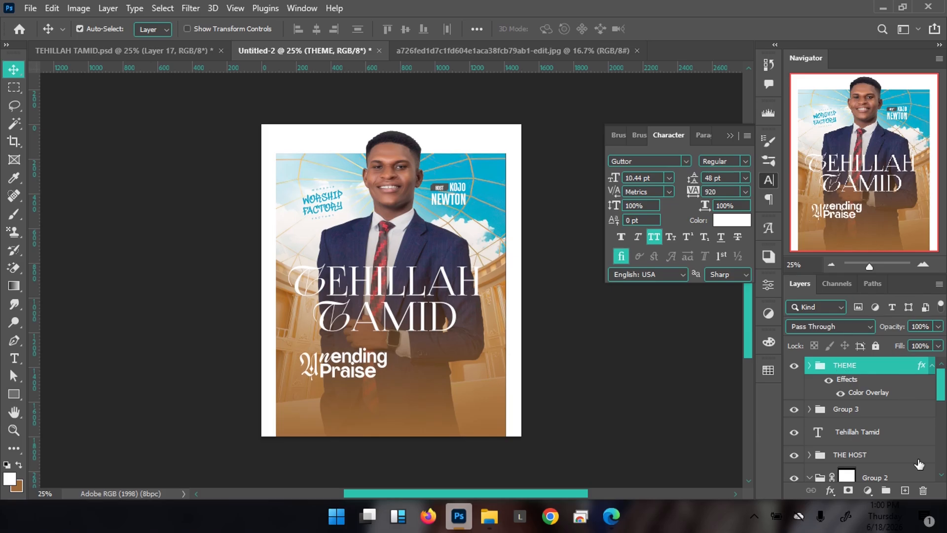
left_click(905, 491)
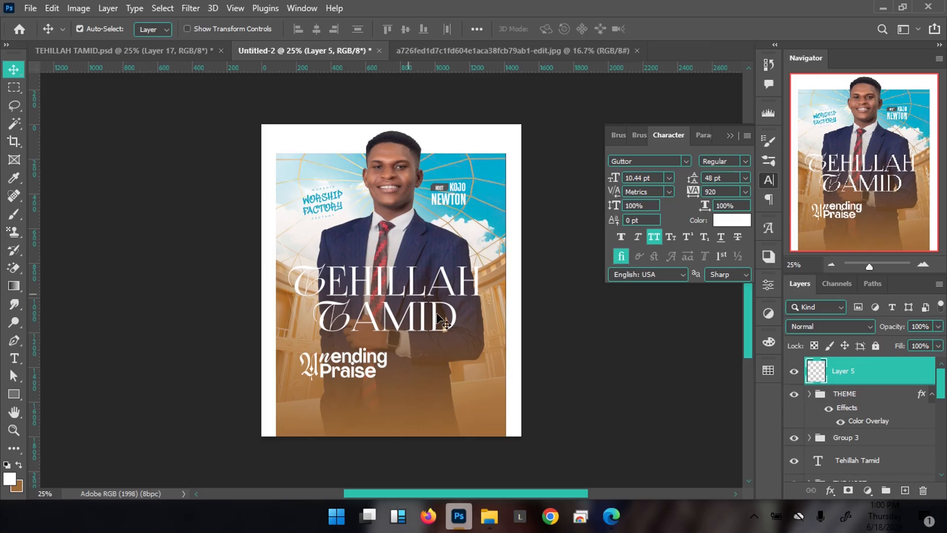
Open LOAD.png from the HILLAH folder in Photoshop by dragging it onto Photoshop's title bar
mouse_move(498, 517)
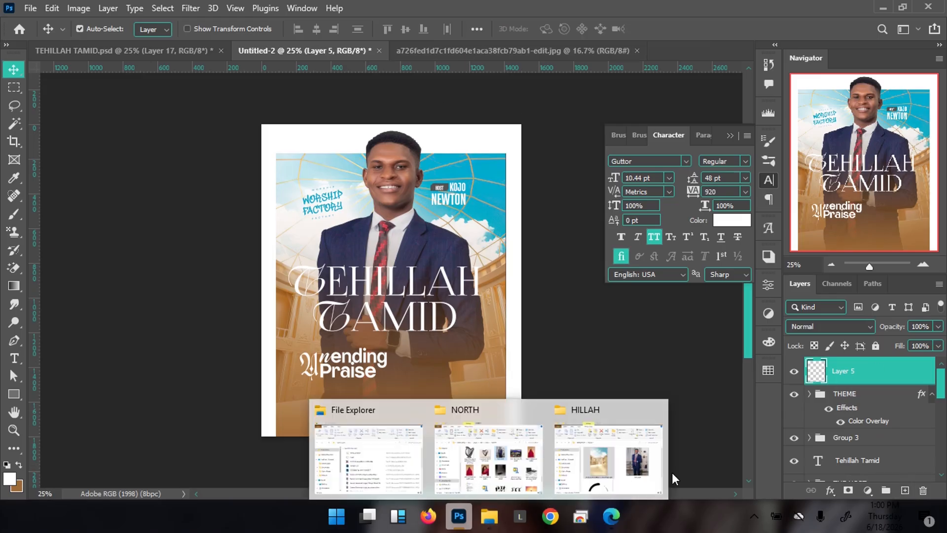
left_click(610, 466)
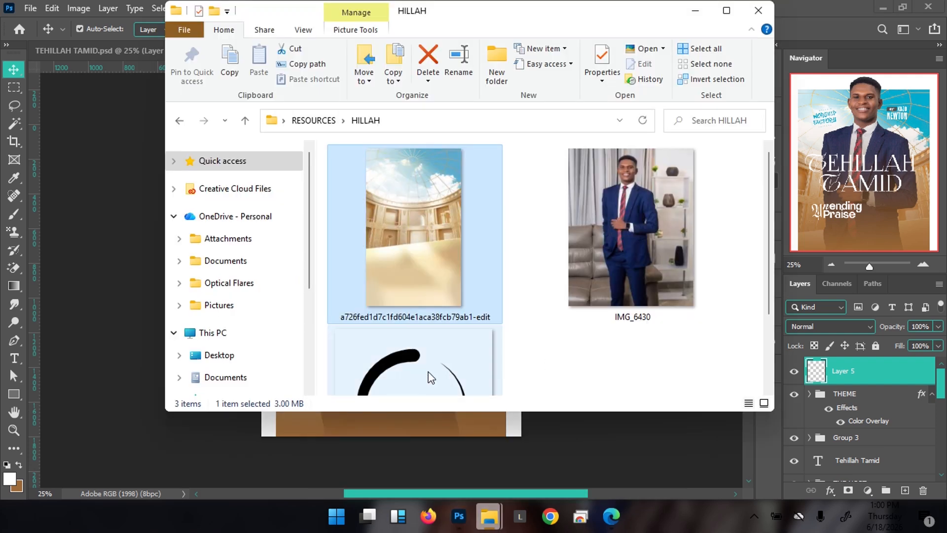
scroll(392, 365, "down", 2)
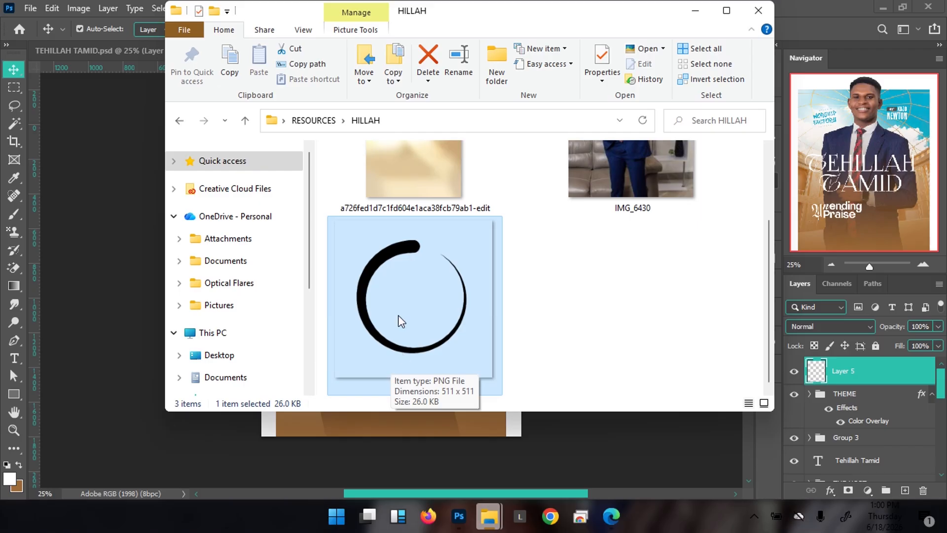
left_click_drag(371, 275, 785, 7)
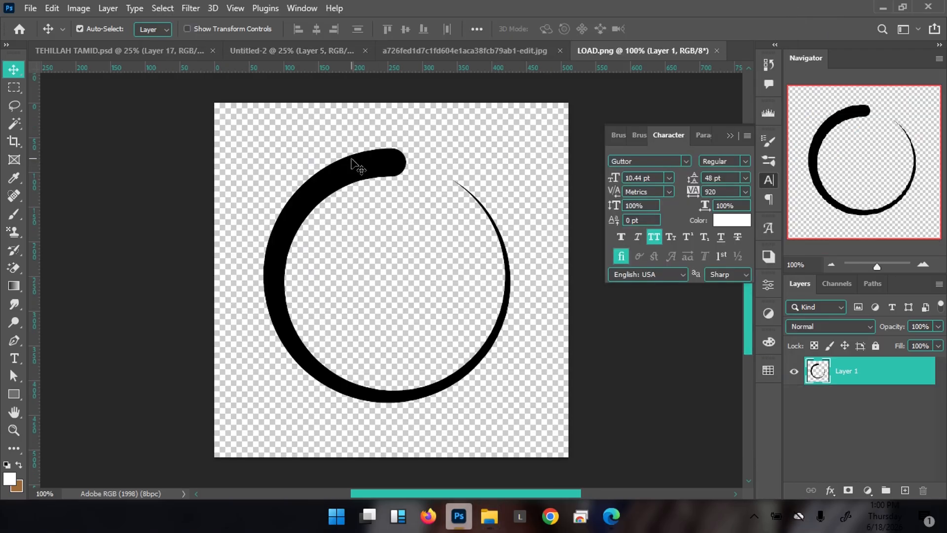
Place the LOAD ring as a smart-object Layer 6 beside Unending Praise, scaled to about 67%
left_click_drag(364, 186, 428, 366)
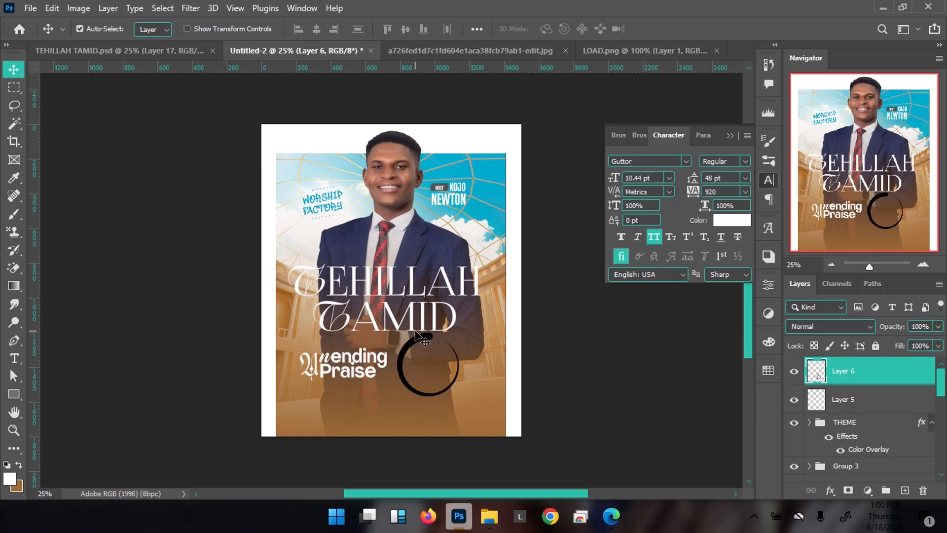
right_click(888, 379)
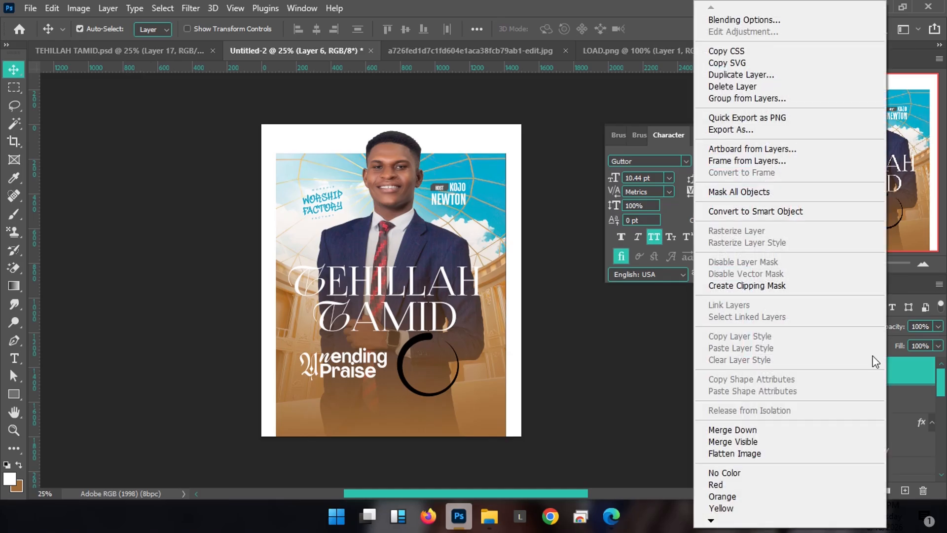
left_click(795, 211)
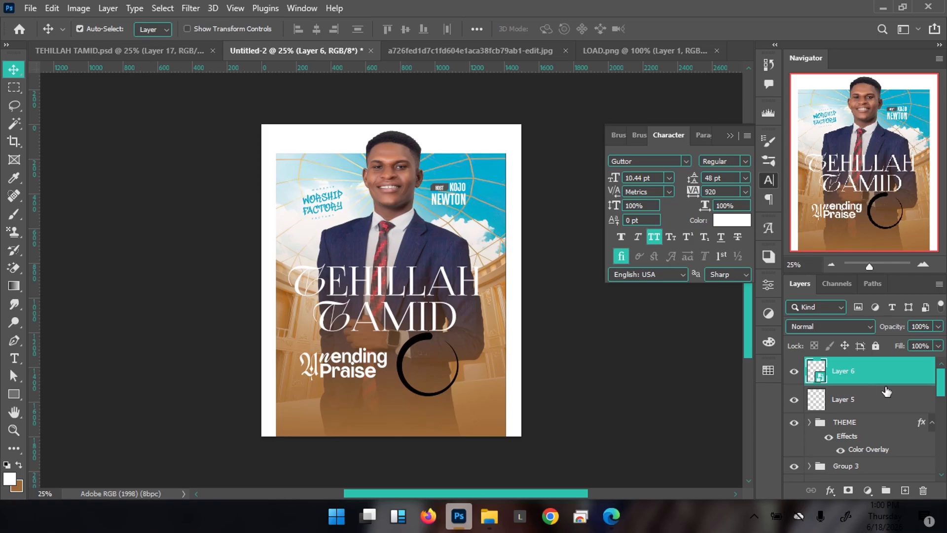
key("ctrl+t")
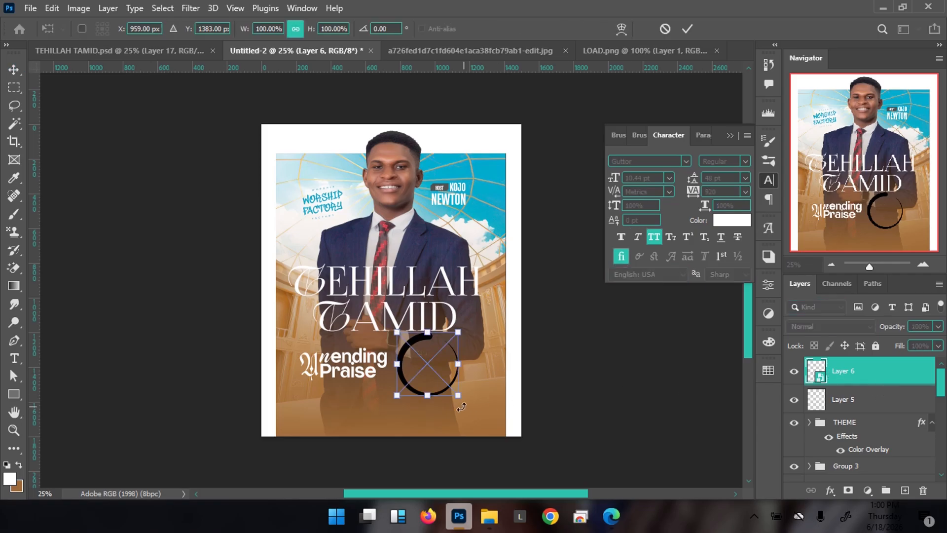
left_click_drag(460, 400, 446, 389)
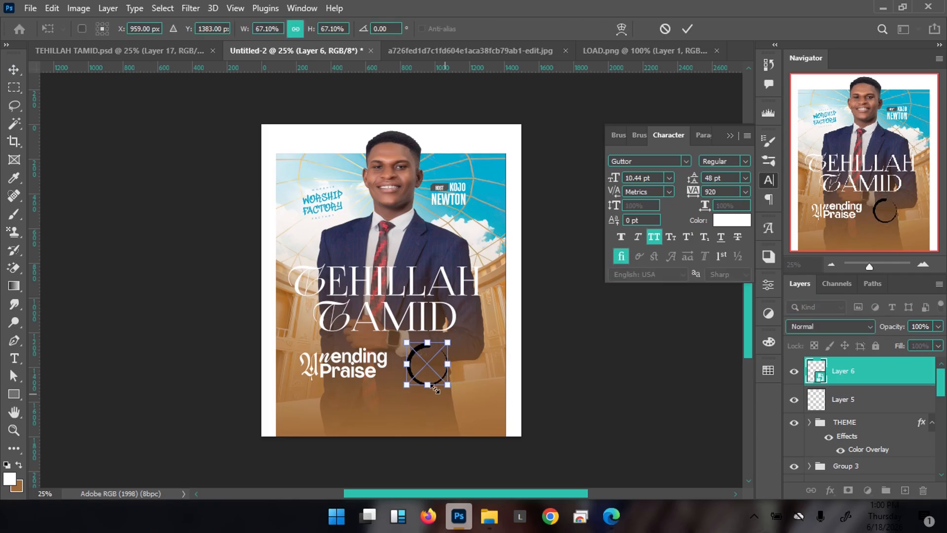
key("Return")
key("shift+Left")
key("shift+Left")
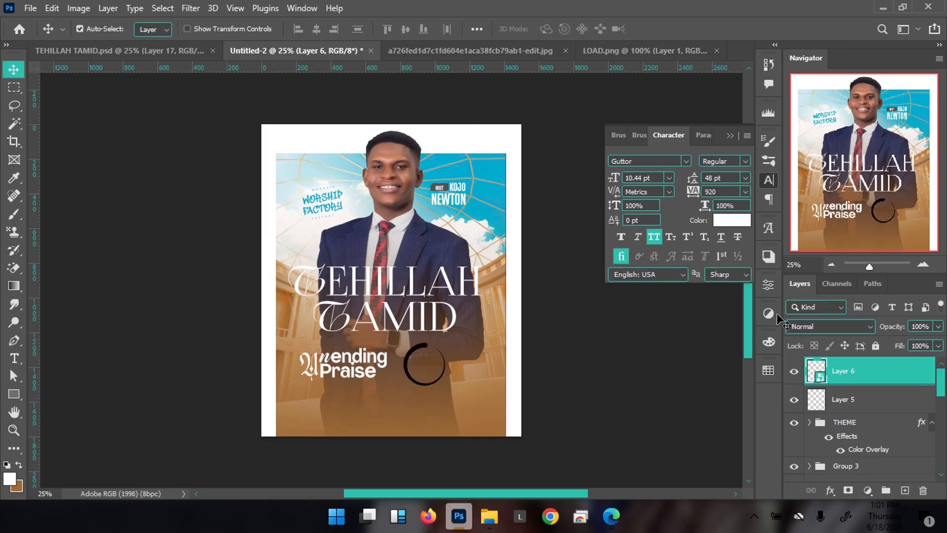
Enable a Color Overlay in Layer 6's layer style for the black ring
double_click(901, 379)
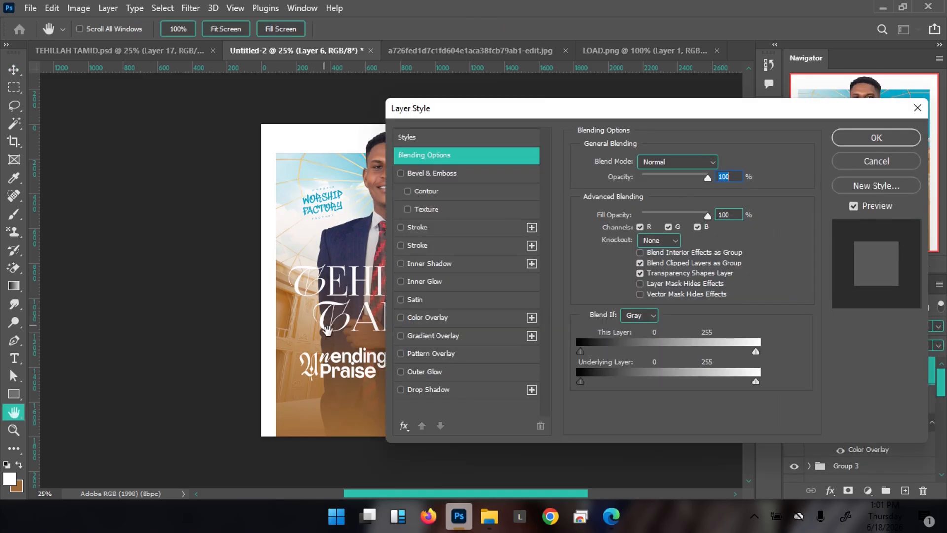
left_click(434, 317)
left_click(877, 165)
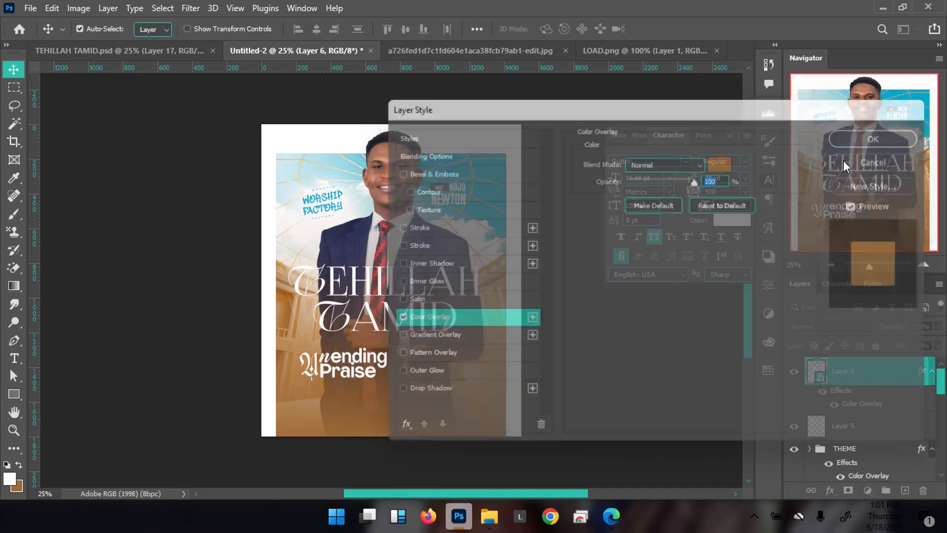
double_click(869, 376)
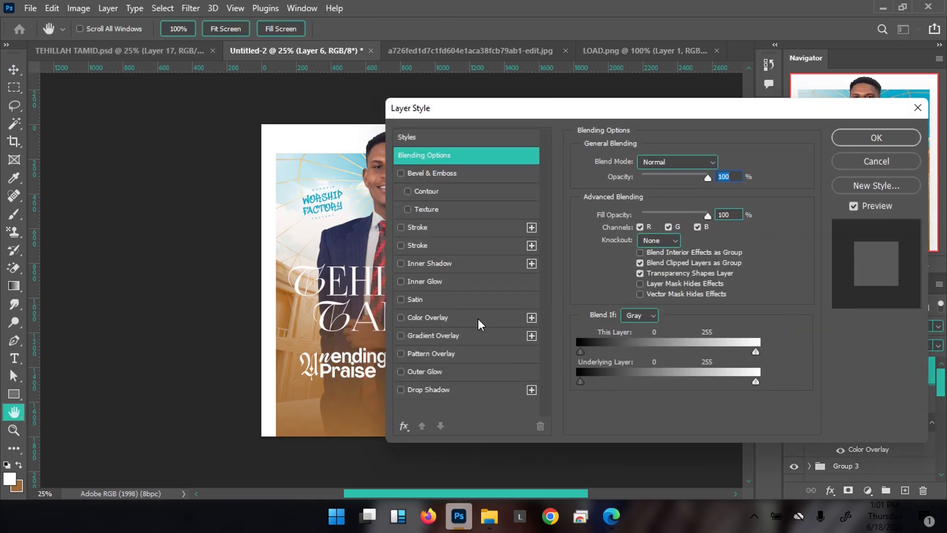
left_click(478, 318)
left_click_drag(523, 115, 691, 173)
left_click(894, 223)
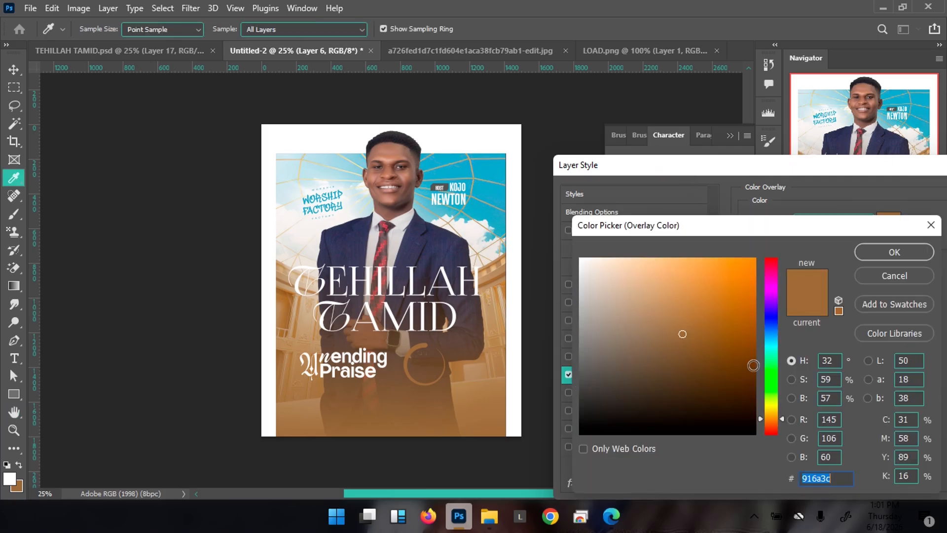
Set the overlay colour to light yellow #ffec69 and apply the style
left_click(775, 409)
left_click(704, 259)
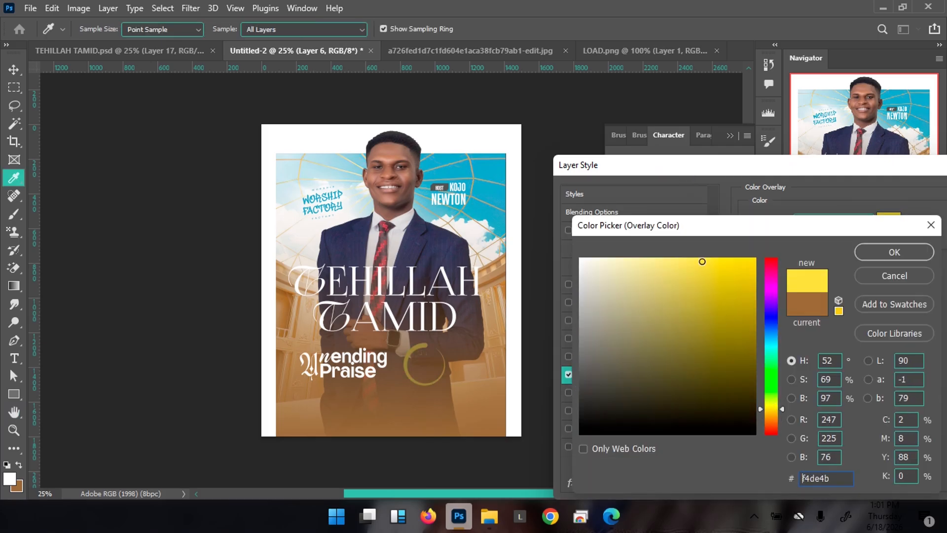
mouse_move(683, 267)
left_mouse_down()
mouse_move(691, 260)
mouse_move(684, 256)
left_mouse_up()
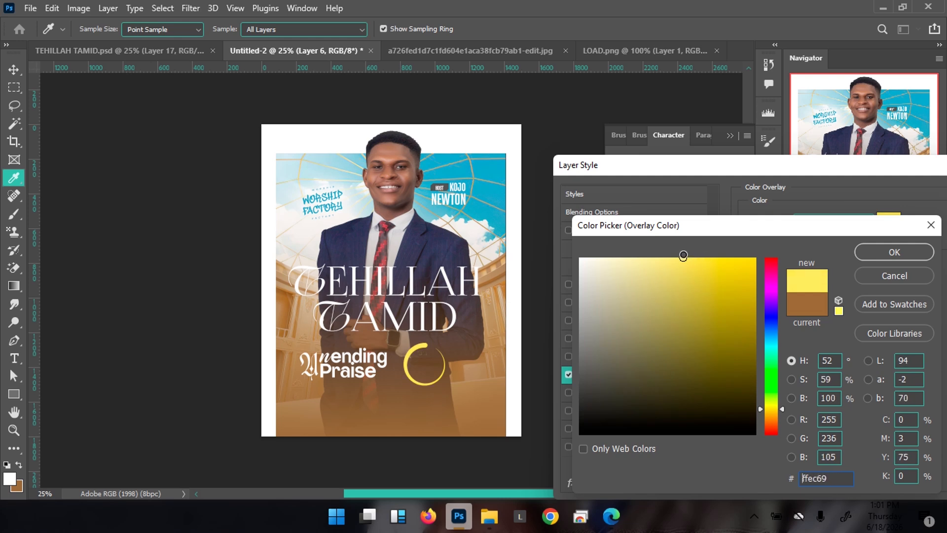
left_click(884, 252)
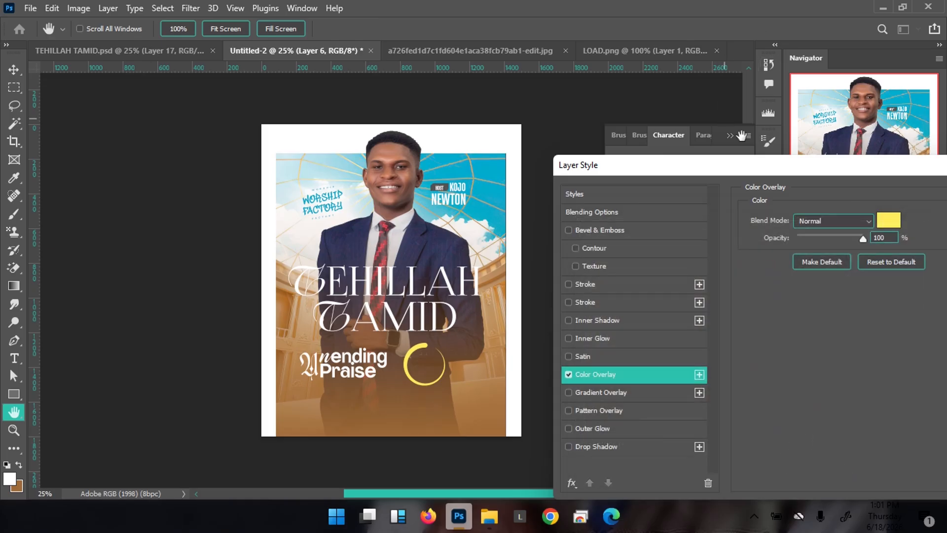
left_click_drag(757, 162, 565, 147)
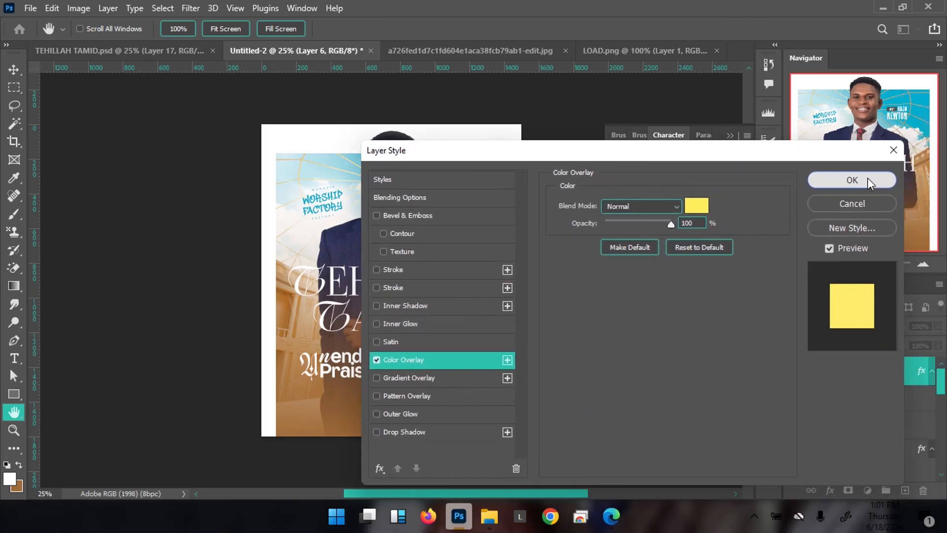
left_click(845, 181)
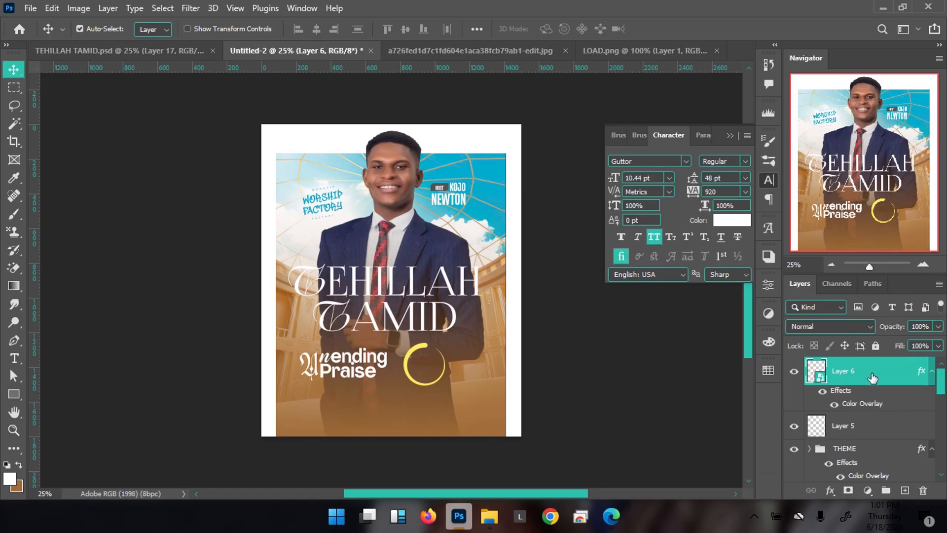
Group the yellow ring's Layer 6 with Ctrl+G and name the group LOAD
key("ctrl")
key("ctrl+g")
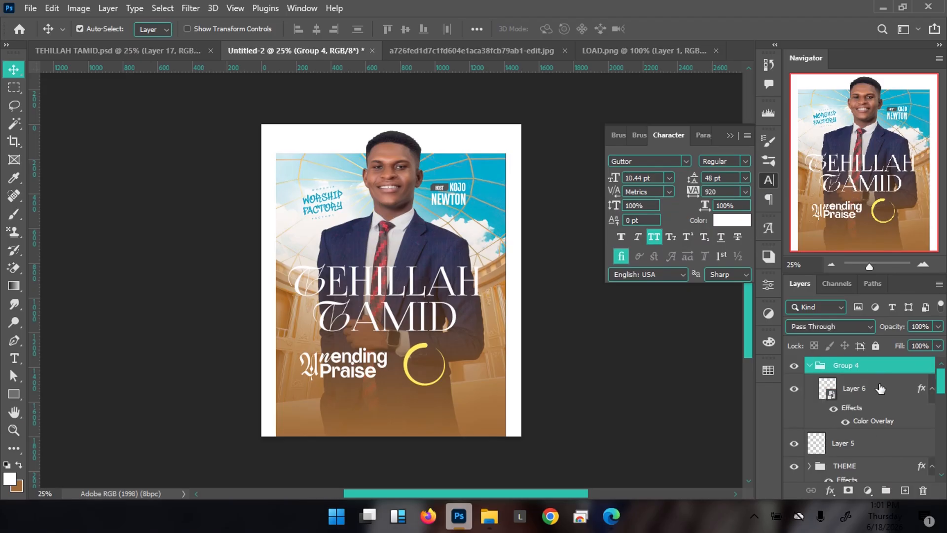
double_click(851, 365)
type("LOA")
key("Return")
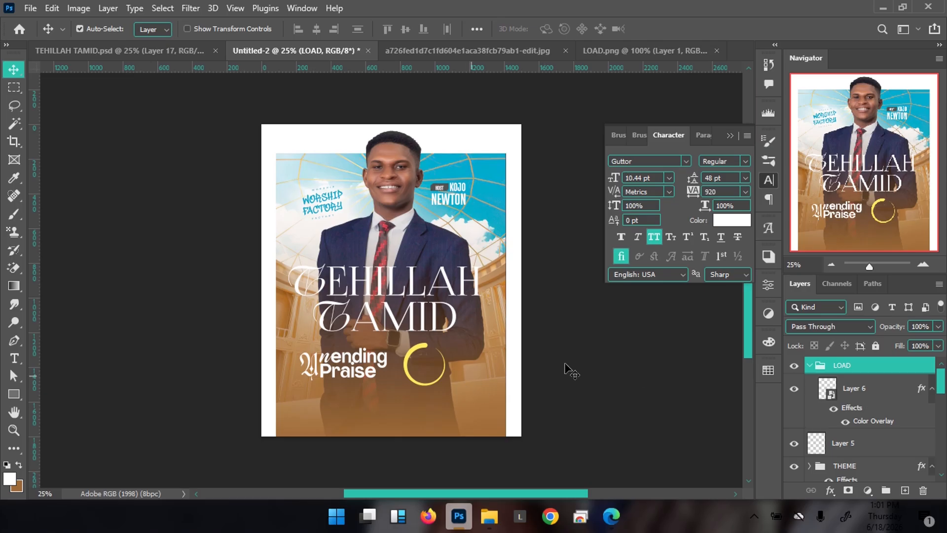
Copy the NEWTON text into the yellow ring and move its layer above THE HOST group
left_click(458, 199)
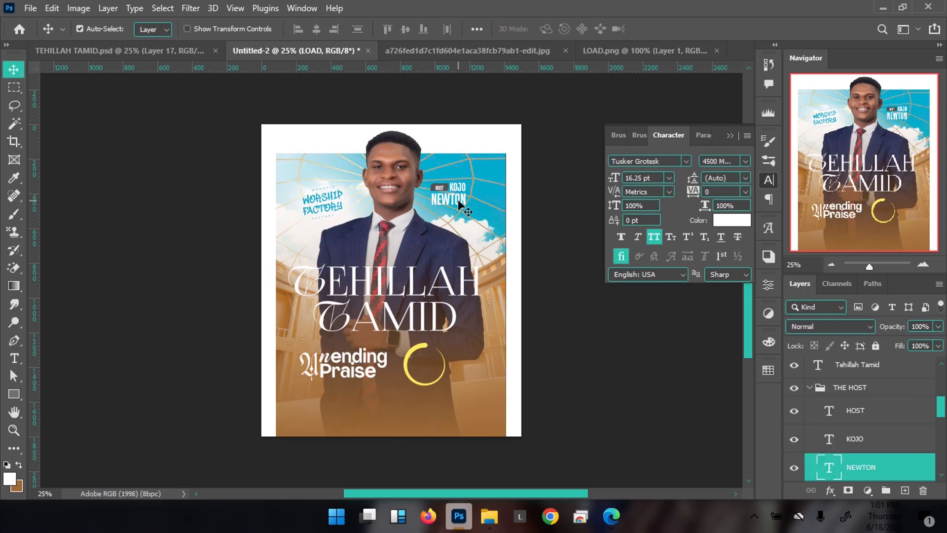
left_click_drag(458, 199, 439, 366)
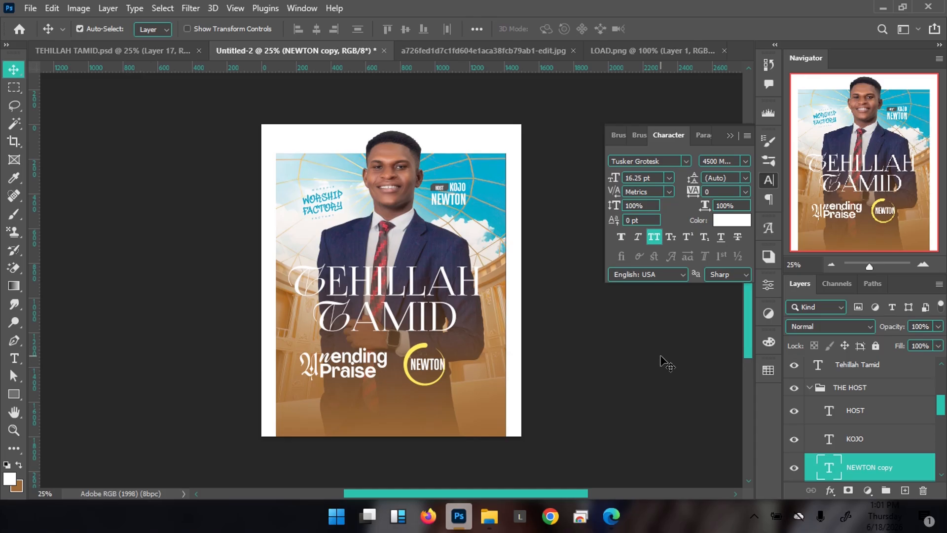
left_click(878, 394)
left_click_drag(464, 201, 501, 205)
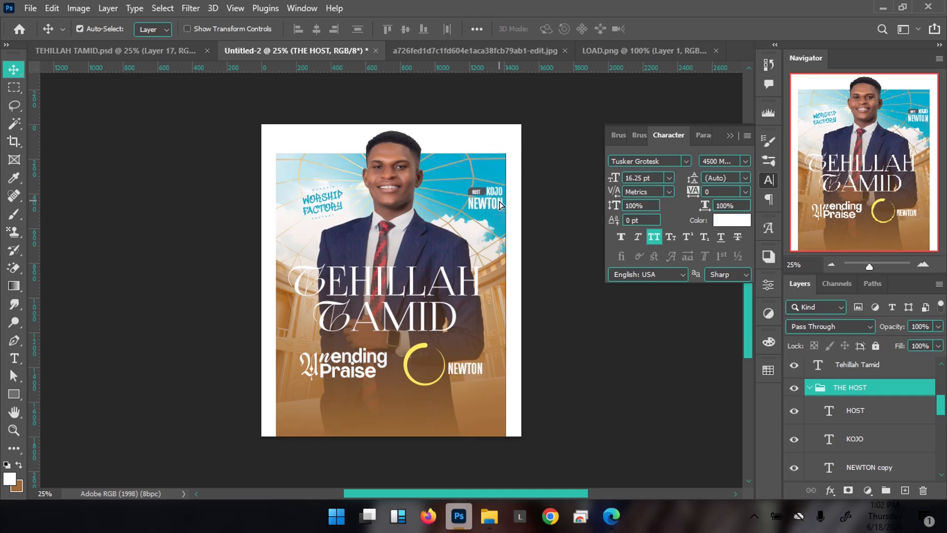
key("ctrl+z")
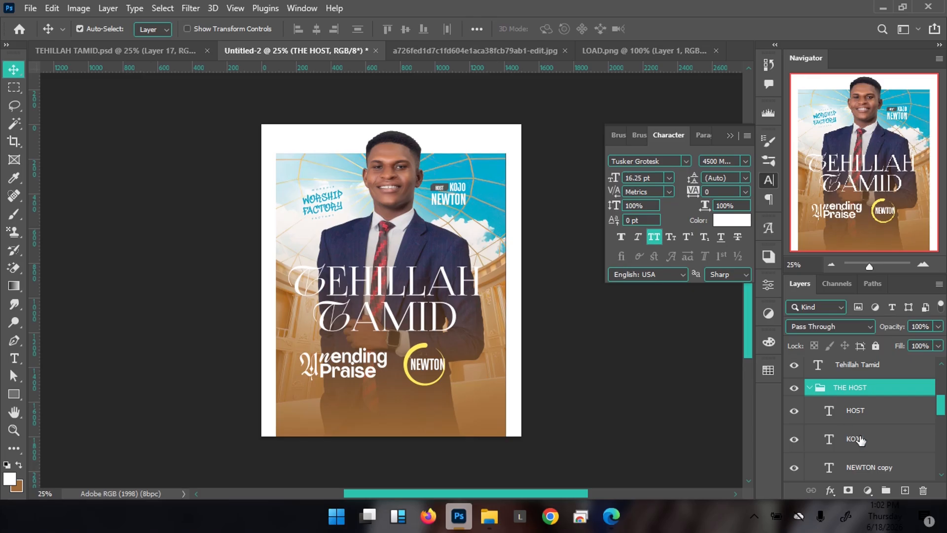
left_click(881, 467)
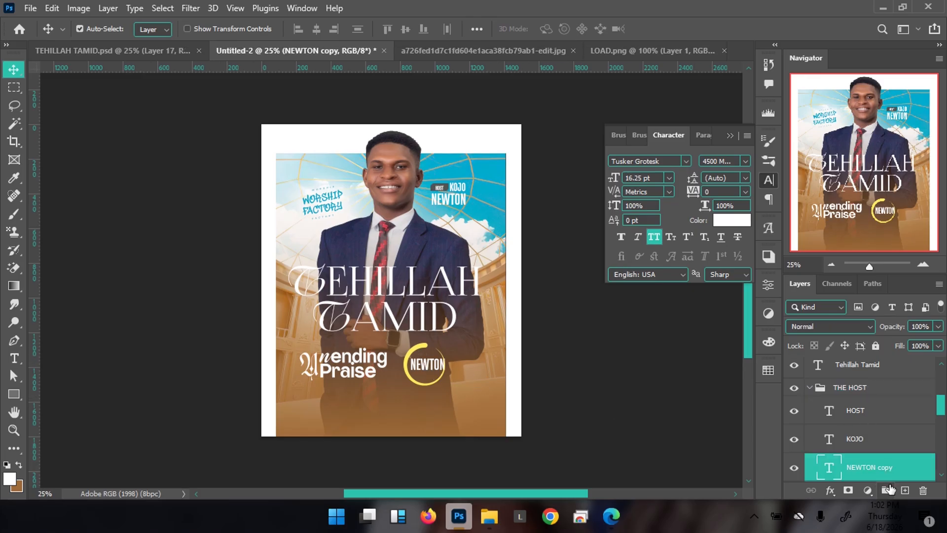
left_click_drag(897, 473, 880, 379)
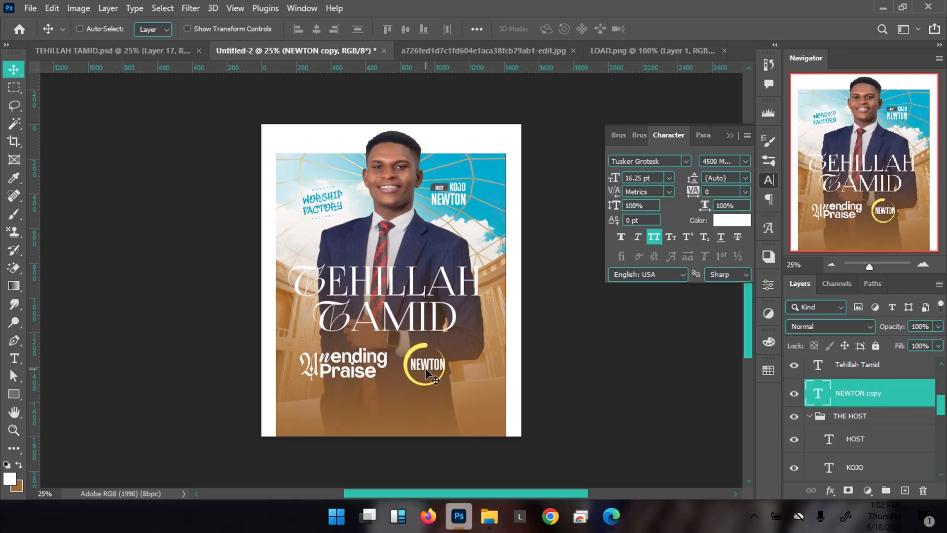
Retype the text inside the ring as AUGUST
scroll(427, 372, "up", 5)
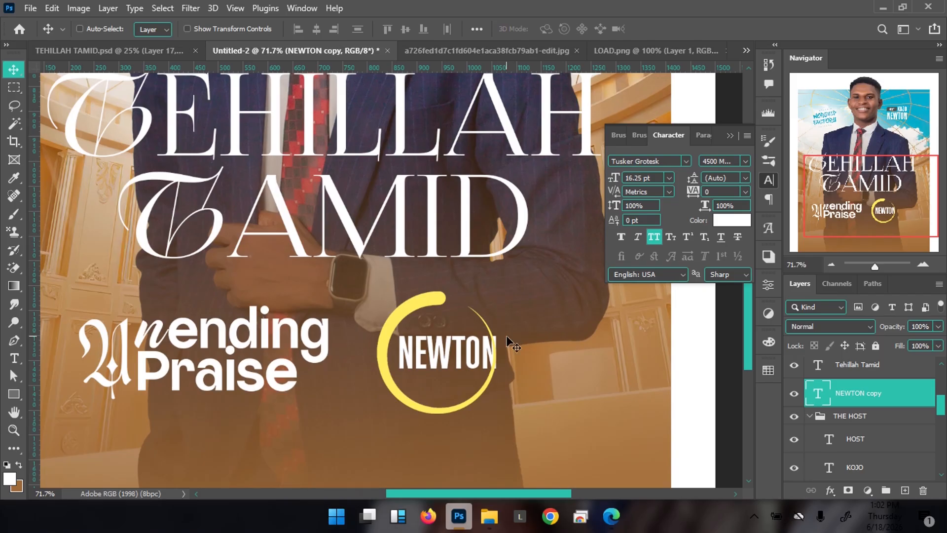
double_click(506, 336)
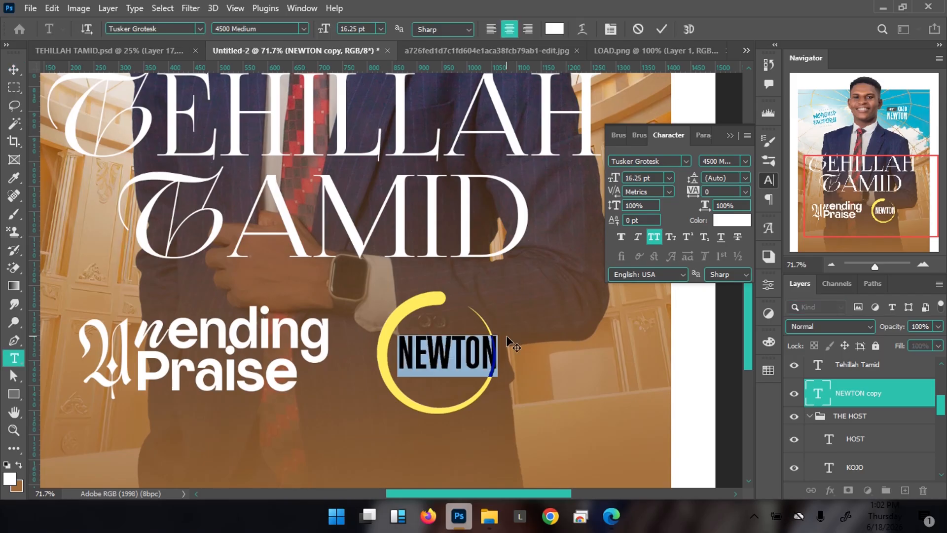
type("AUGU")
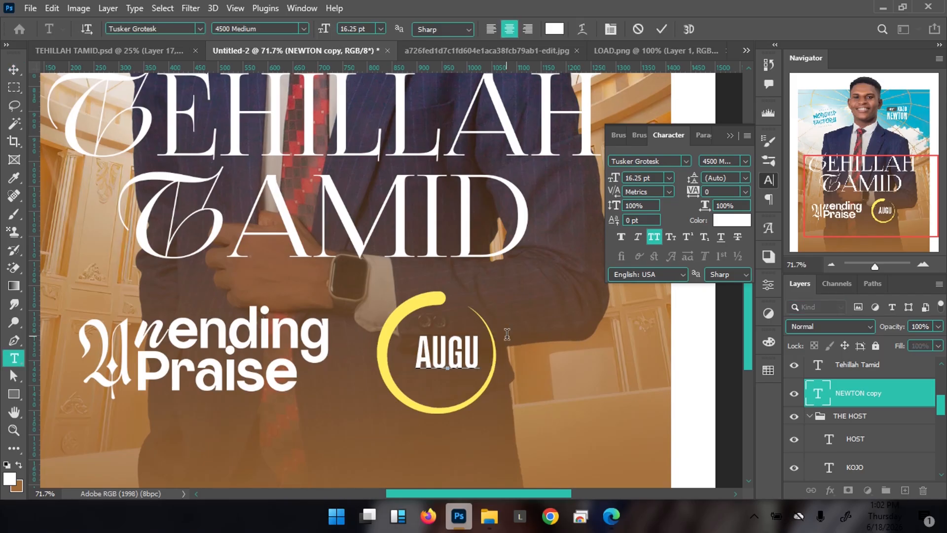
type("ST")
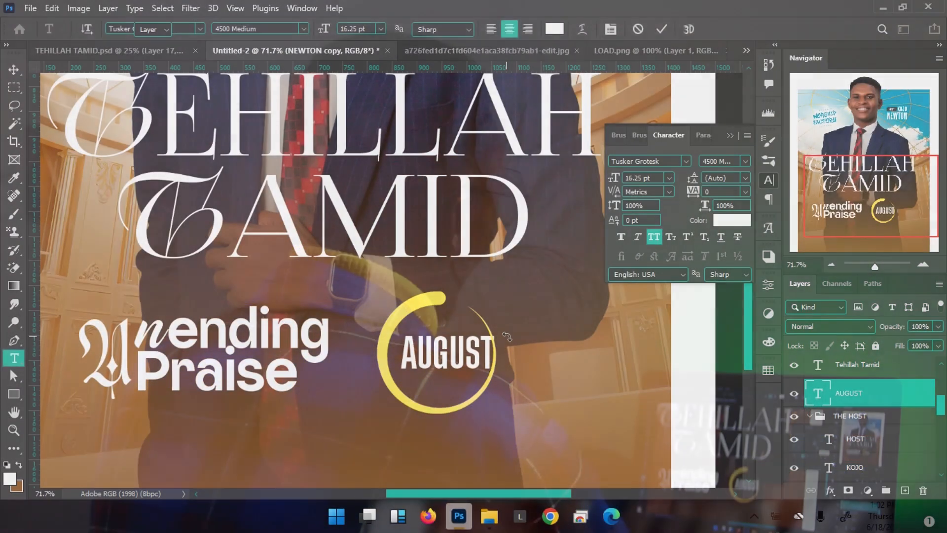
key("ctrl+Return")
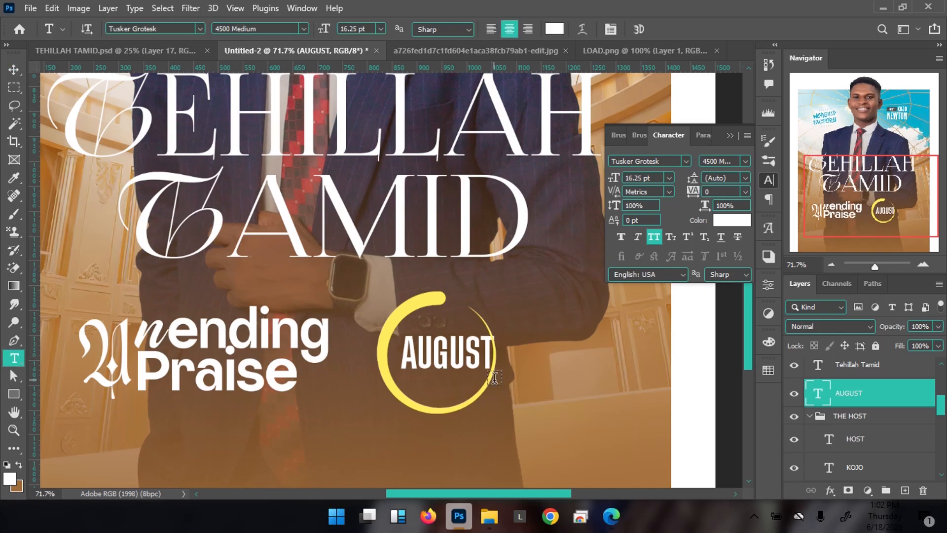
Scale AUGUST down to about 88% and nudge it into place in the ring
key("ctrl+t")
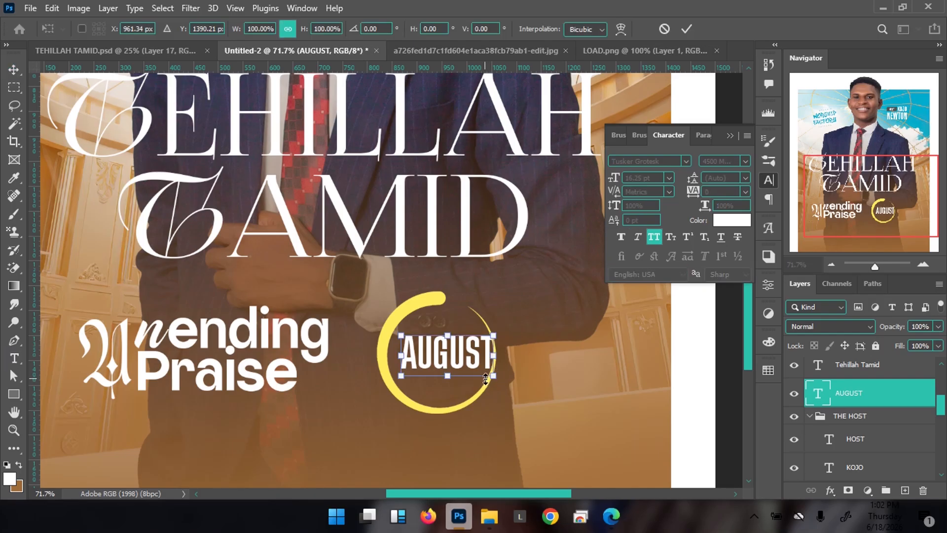
left_click_drag(490, 377, 479, 373)
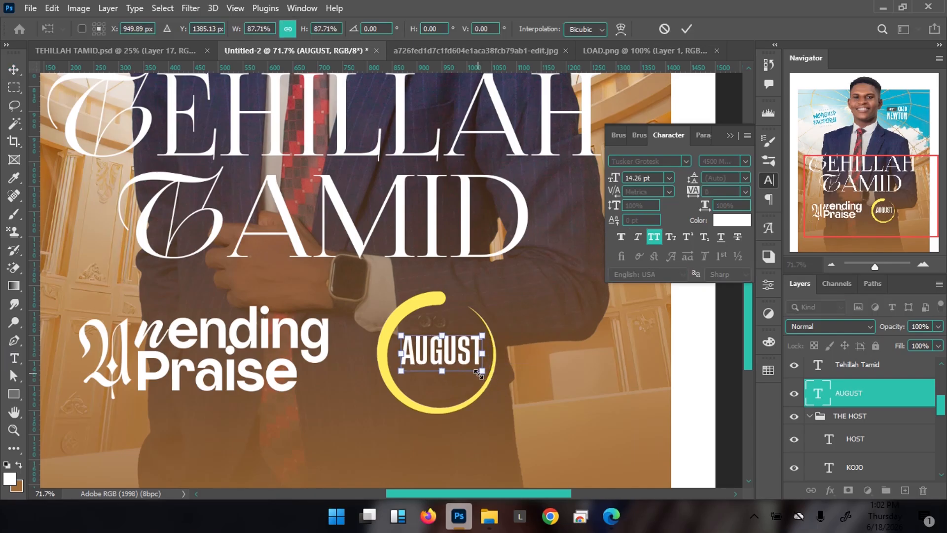
key("shift+Left")
key("shift+Down")
key("shift+Right")
key("Down")
key("Down")
key("Left")
key("Left")
key("Down")
key("Down")
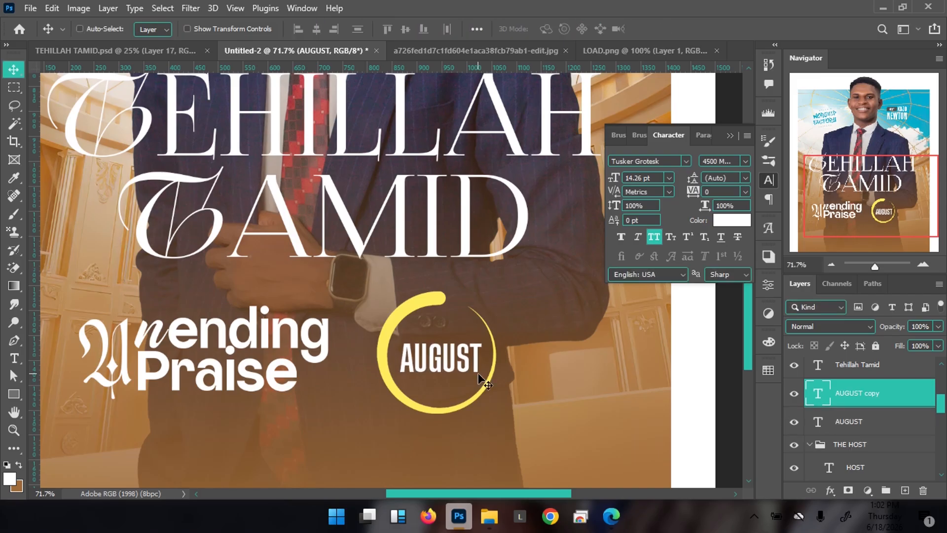
Duplicate AUGUST, move the copy above it and retype it as THIS
key("ctrl+j")
left_click_drag(454, 365, 470, 319)
double_click(474, 323)
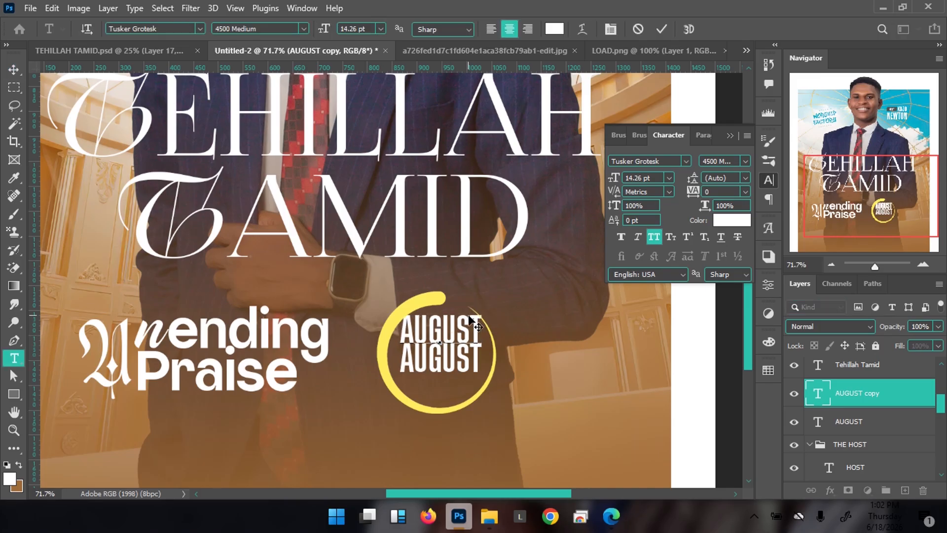
key("ctrl+a")
type("THIS")
key("ctrl")
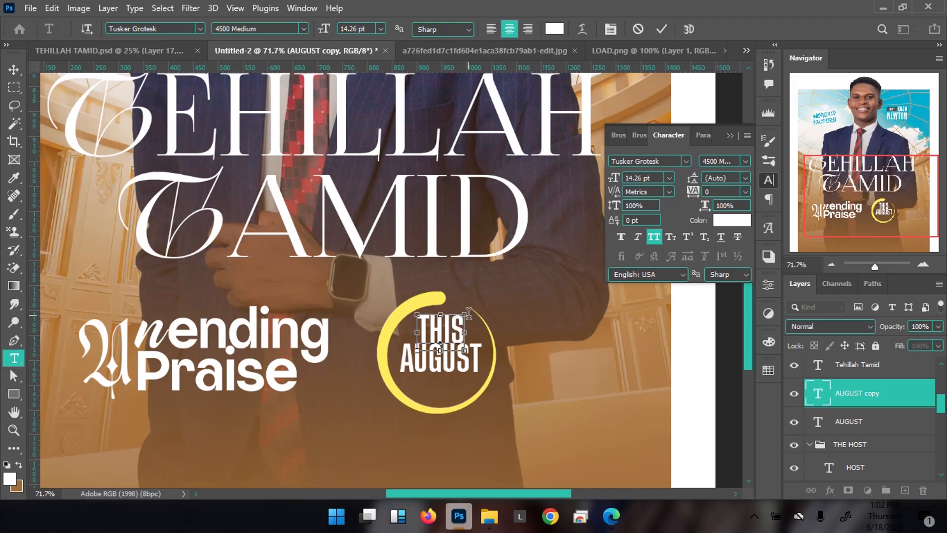
key("ctrl+t")
Reduce THIS to 9 pt and nudge it up and left inside the ring
double_click(451, 321)
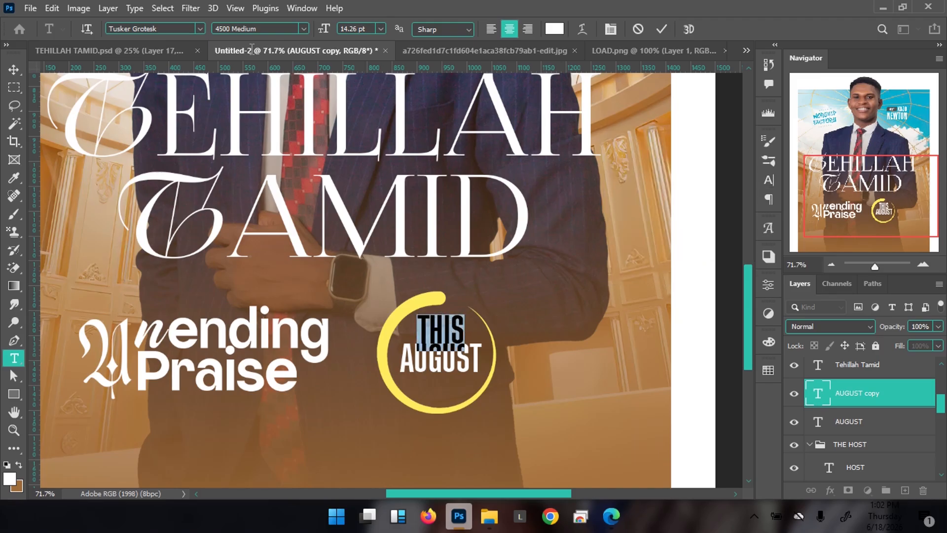
left_click_drag(326, 30, 331, 28)
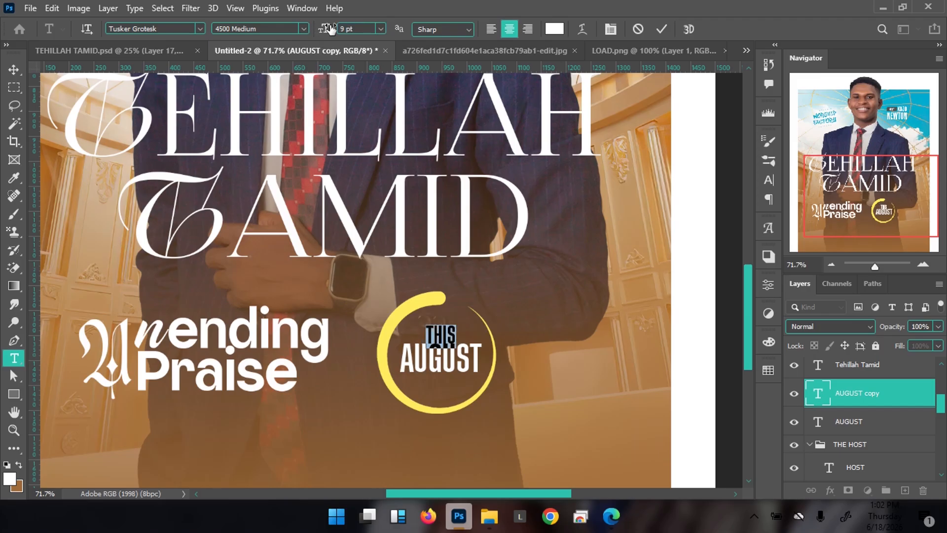
left_click(662, 28)
key("v")
key("Up")
key("Up")
key("Up")
key("Up")
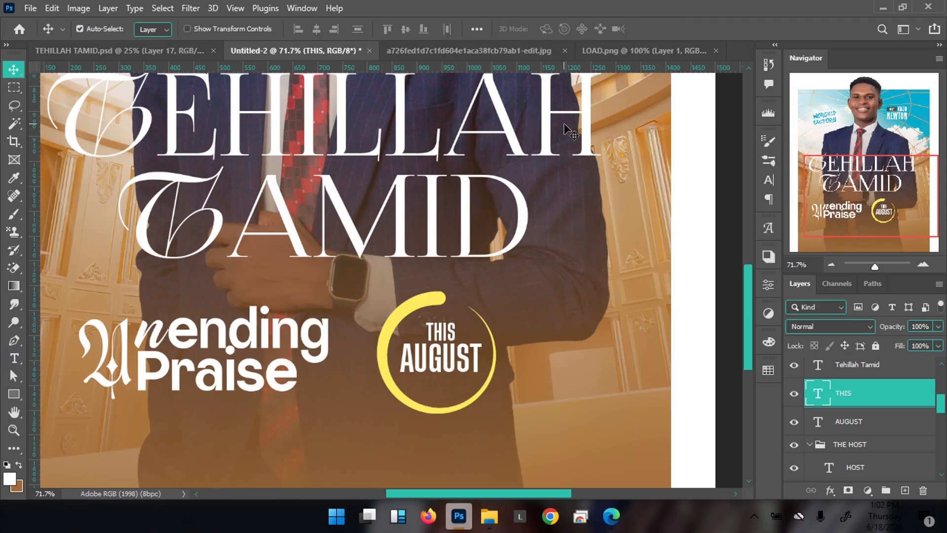
key("Left")
key("Left")
key("Left")
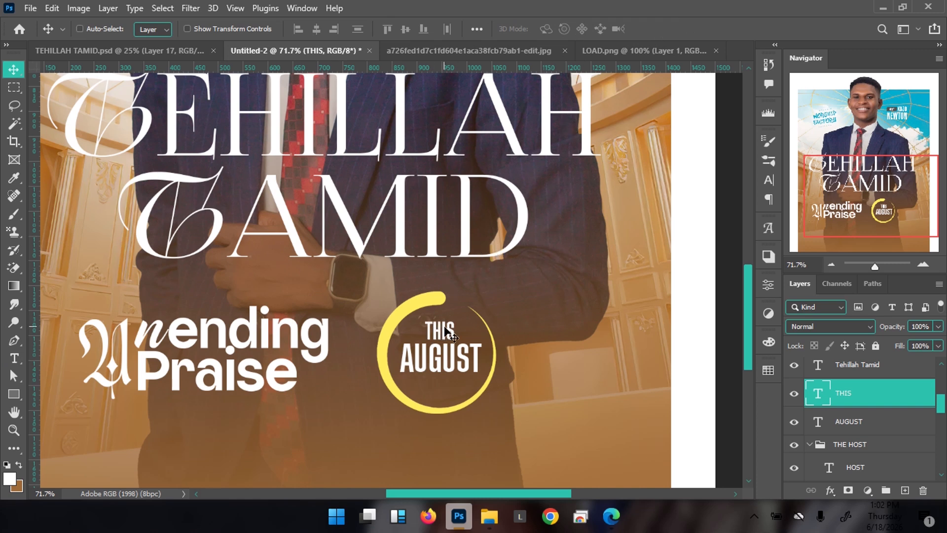
Copy THIS below AUGUST and retype the copy as TWENTY26
left_click_drag(445, 333, 446, 386)
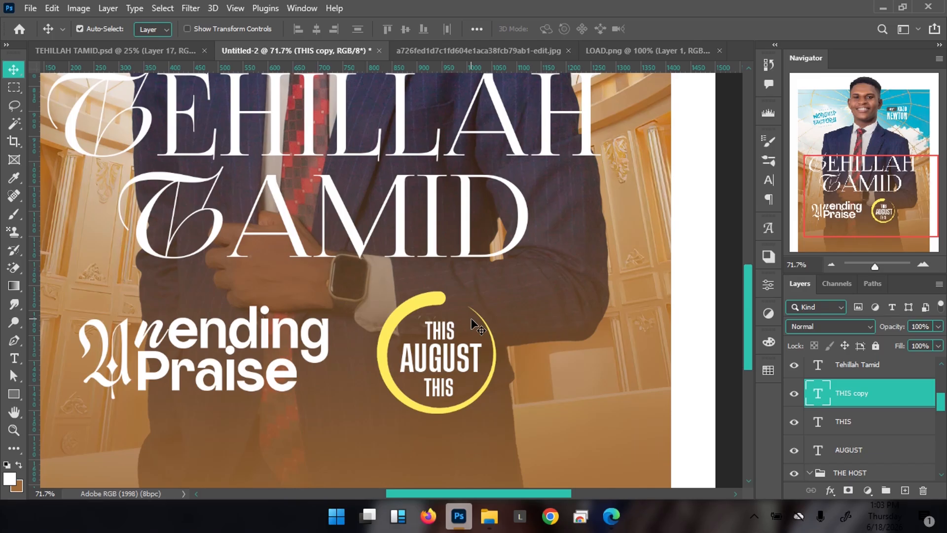
double_click(437, 395)
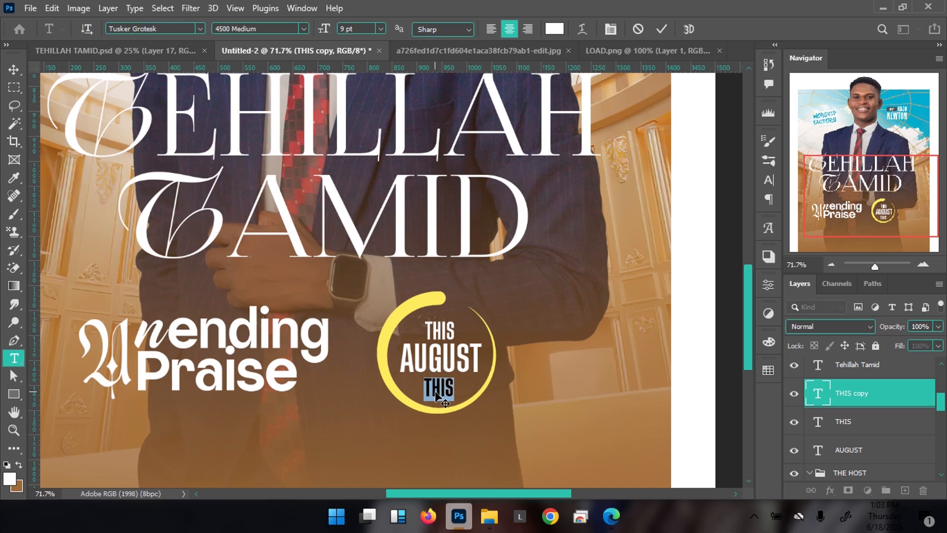
type("TWENTY")
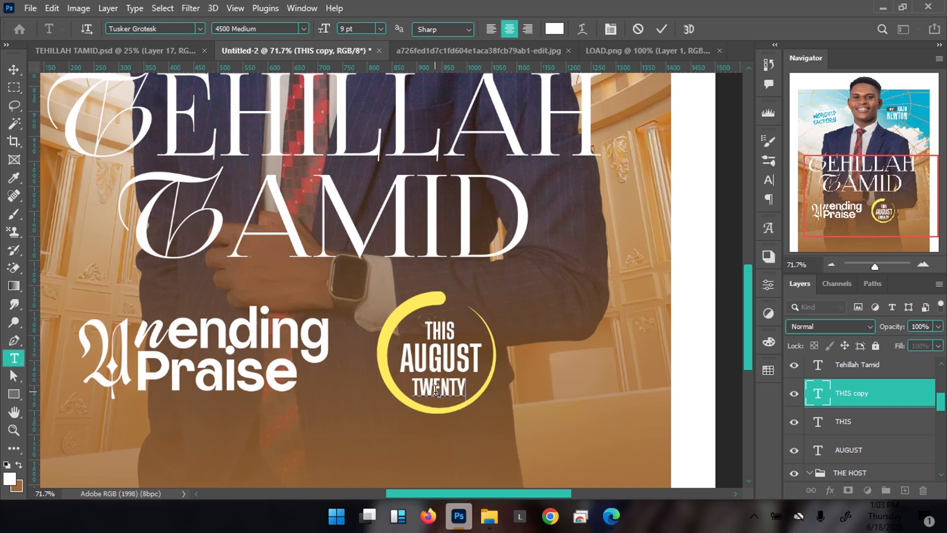
type("26")
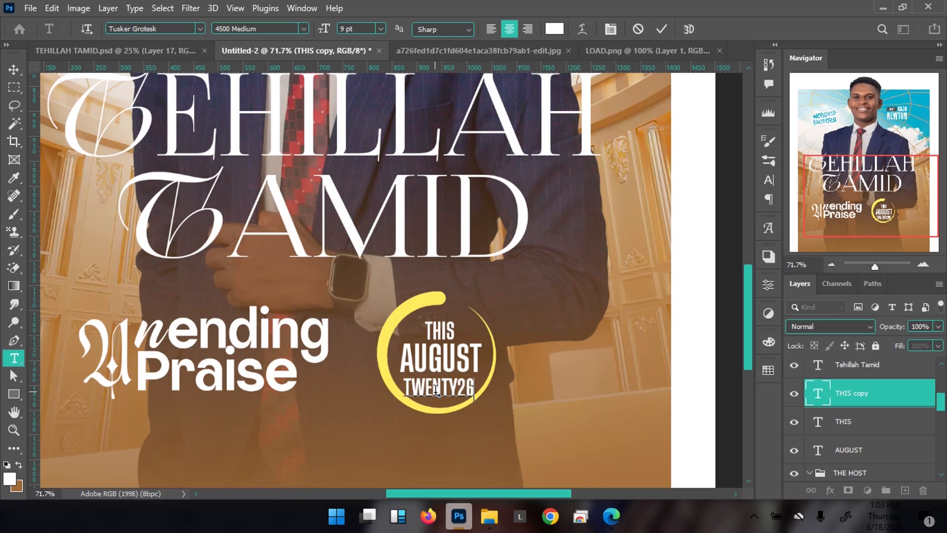
Reduce TWENTY26 to 6 pt and nudge it up closer to AUGUST
key("ctrl+a")
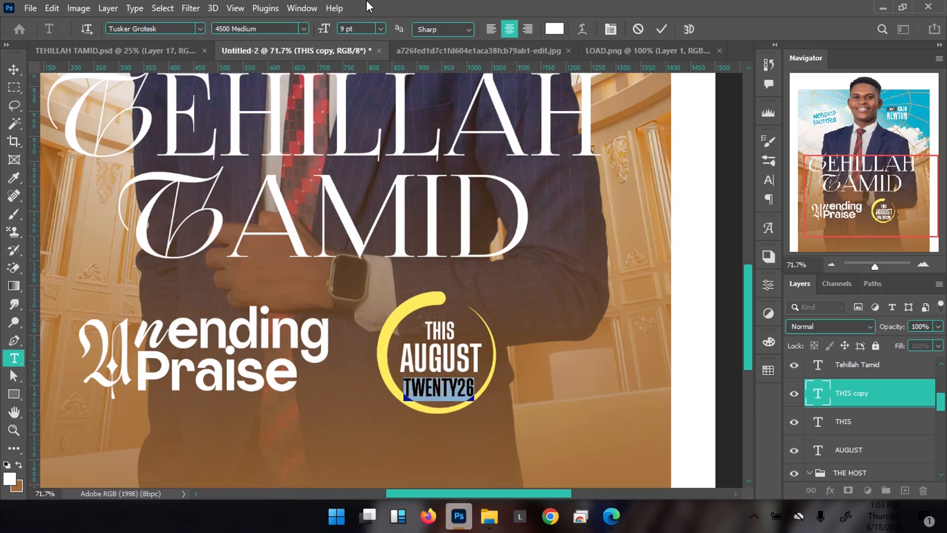
left_click_drag(328, 30, 325, 29)
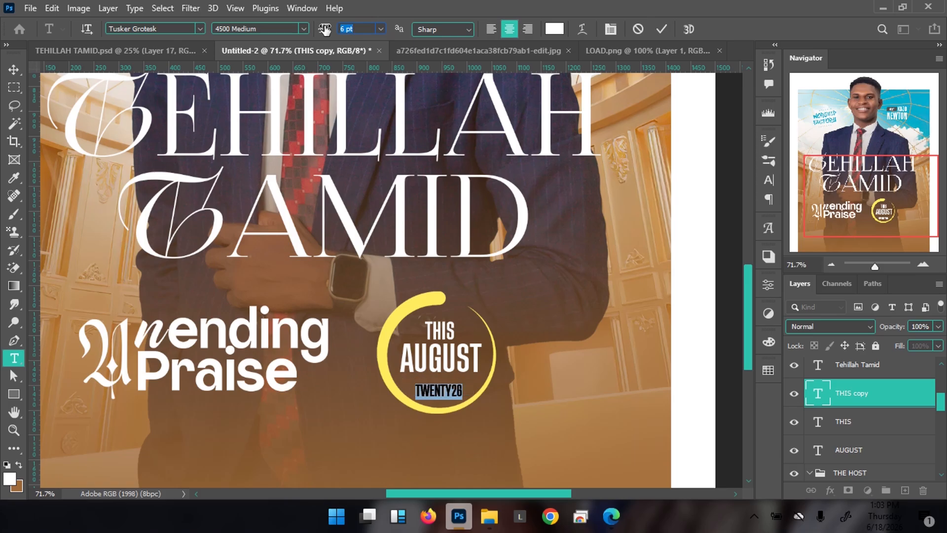
left_click(663, 29)
key("v")
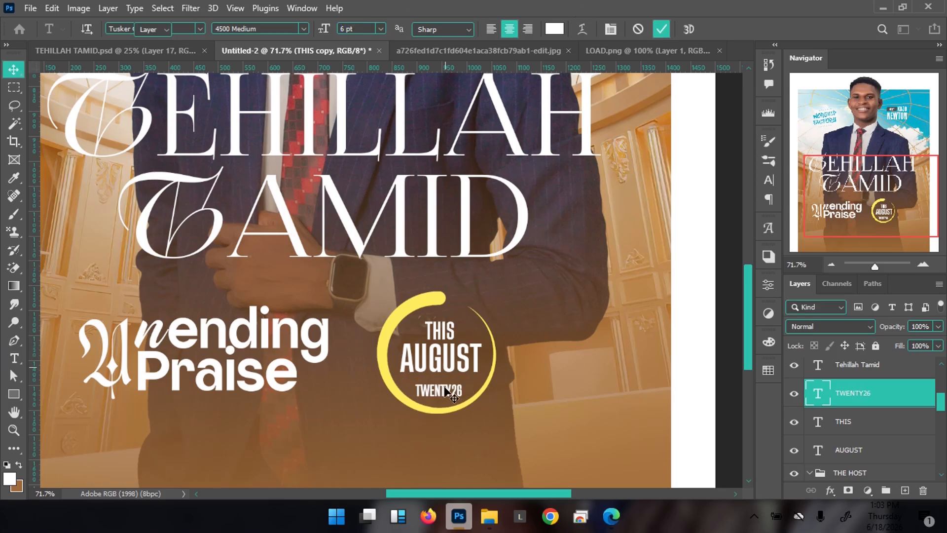
key("shift+Up")
key("shift+Up")
key("shift+Up")
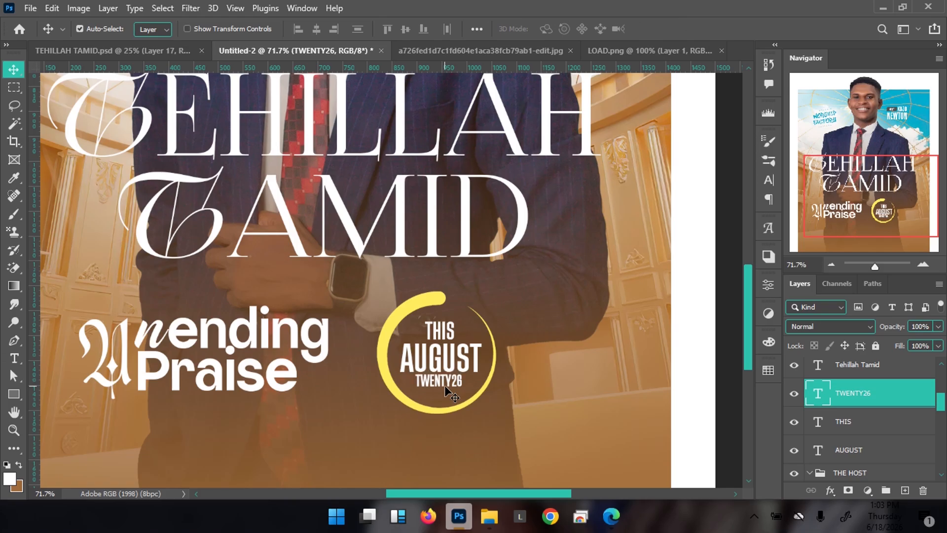
key("Down")
key("Down")
key("Down")
In the Untitled-2 poster, exit AUGUST text editing, fit the view and select Layer 6
left_click(144, 52)
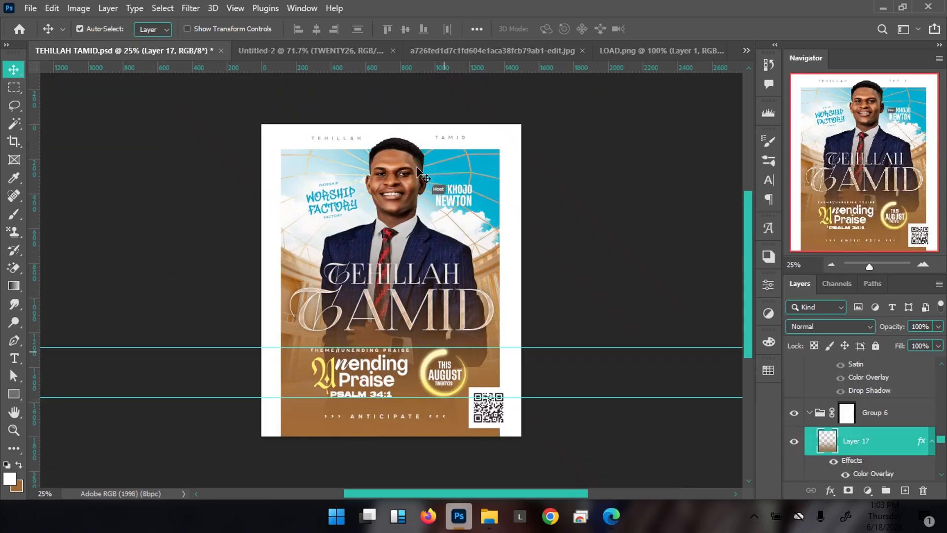
left_click(307, 49)
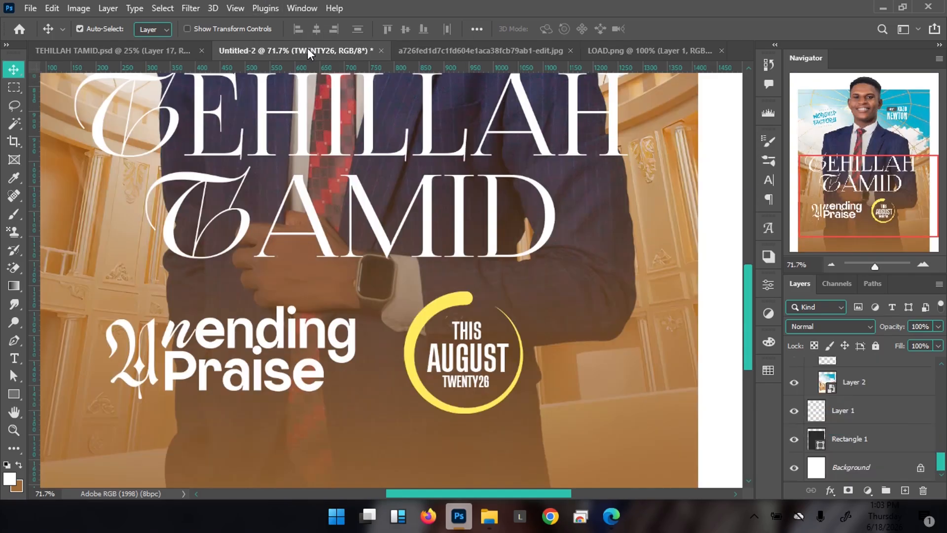
left_click(486, 365)
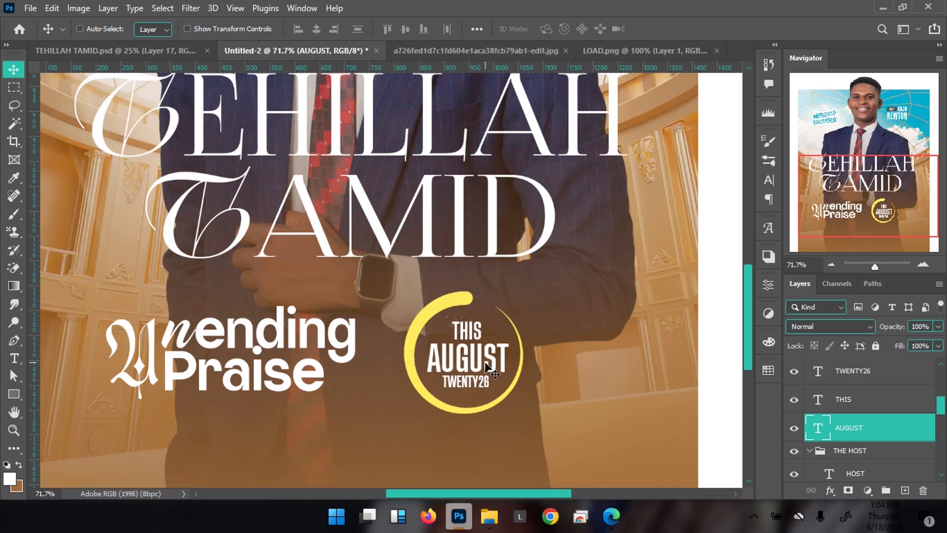
double_click(486, 365)
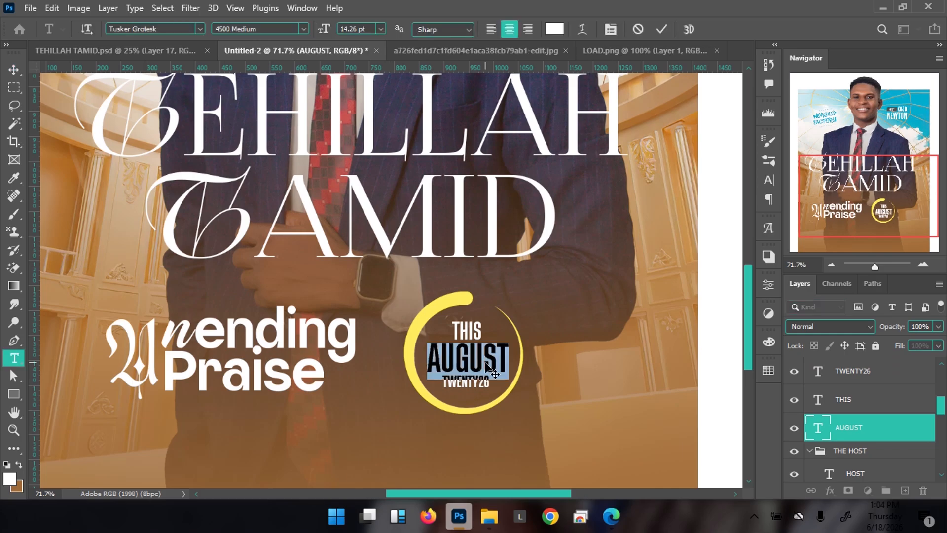
key("Escape")
key("v")
key("ctrl+0")
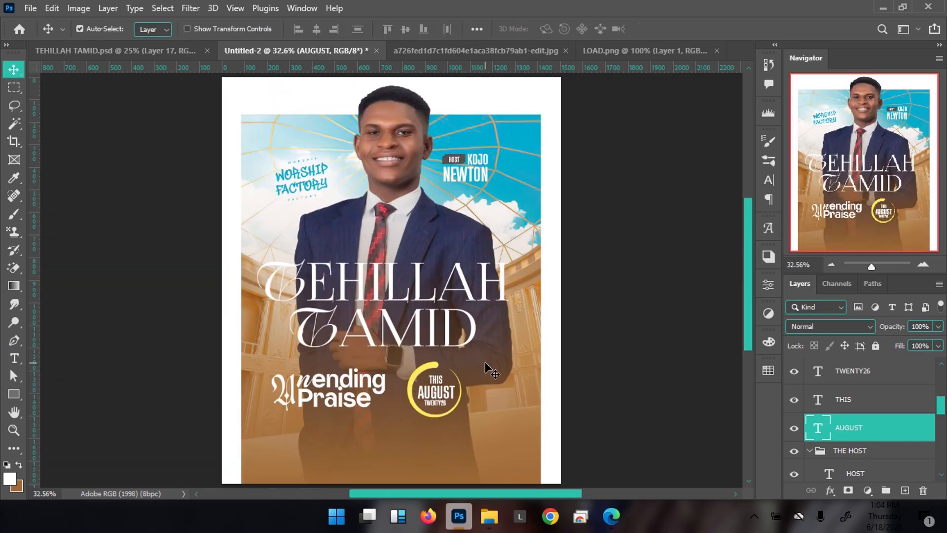
left_click(420, 415)
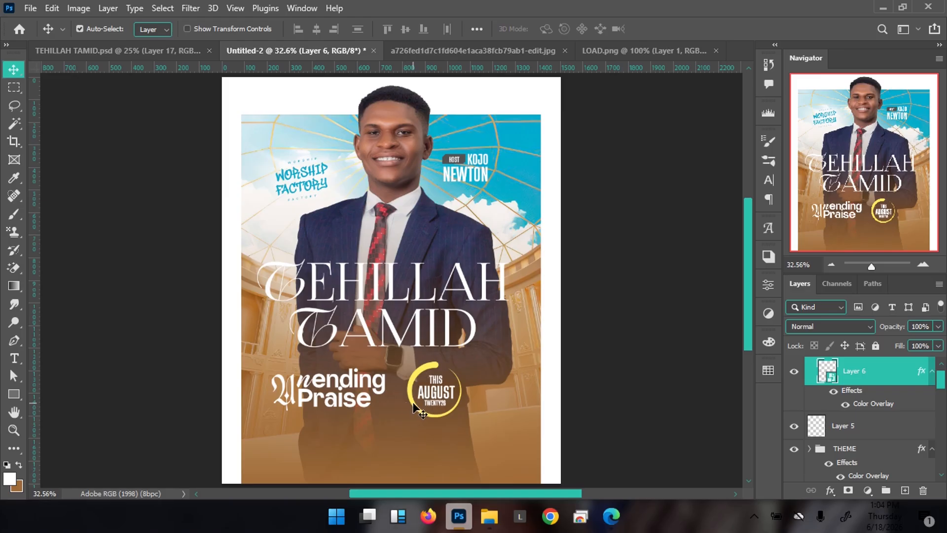
Apply a Gaussian Blur of radius 4.9 pixels to Layer 6
left_click(189, 8)
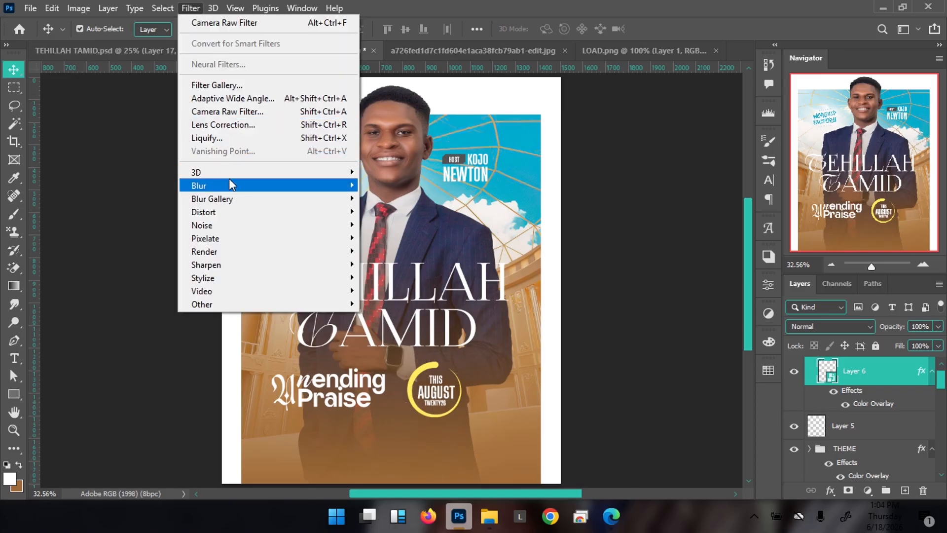
mouse_move(236, 182)
left_click(377, 239)
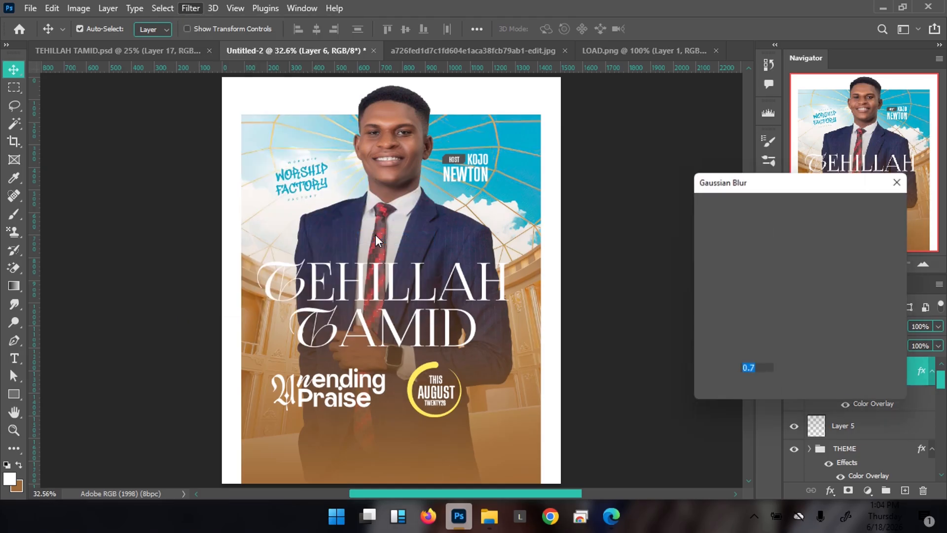
left_click(714, 395)
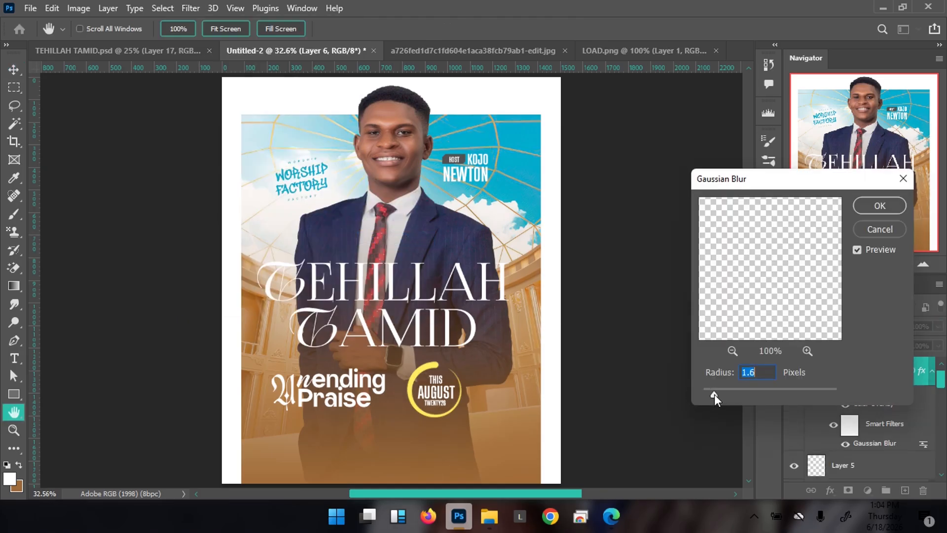
left_click_drag(722, 393, 727, 392)
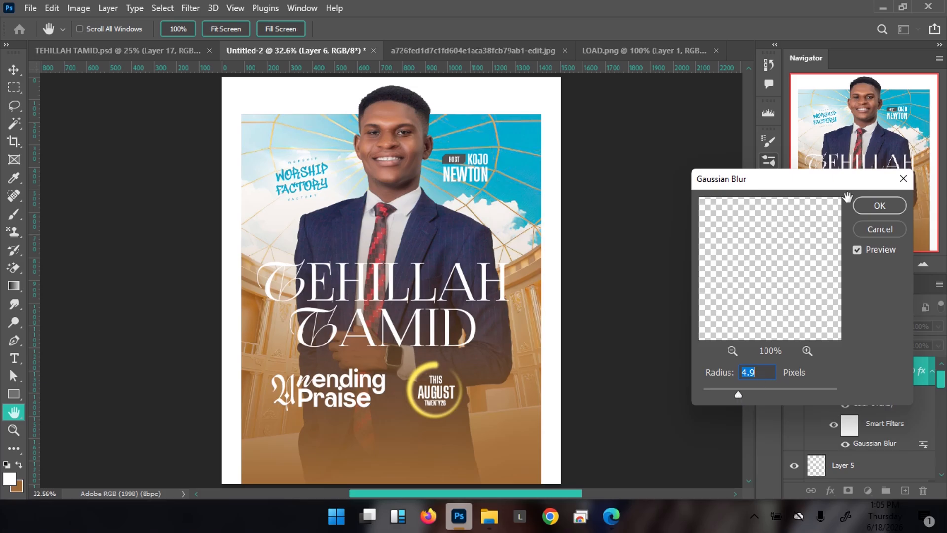
left_click(880, 206)
key("v")
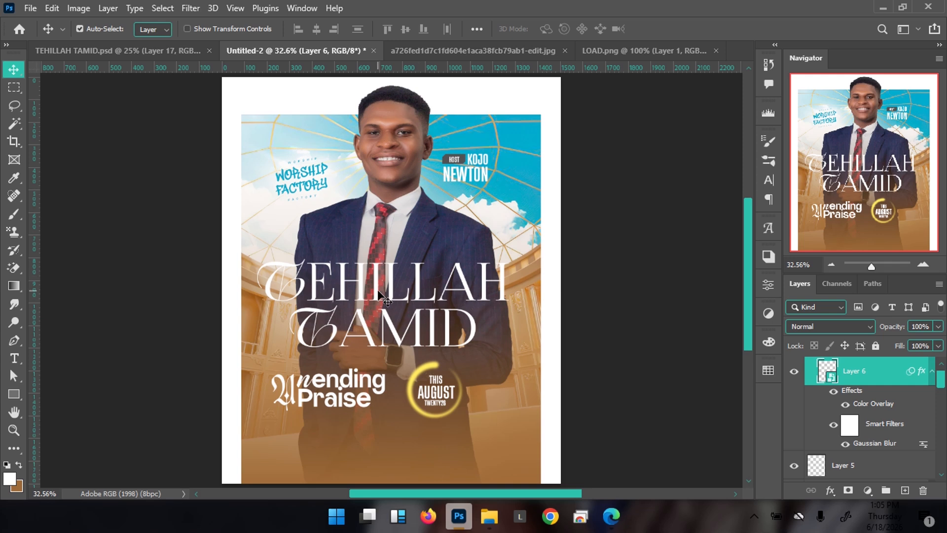
Select the THEME group and nudge the Unending Praise text to the right
right_click(344, 383)
left_click(372, 246)
key("shift+Right")
key("shift+Right")
key("shift+Right")
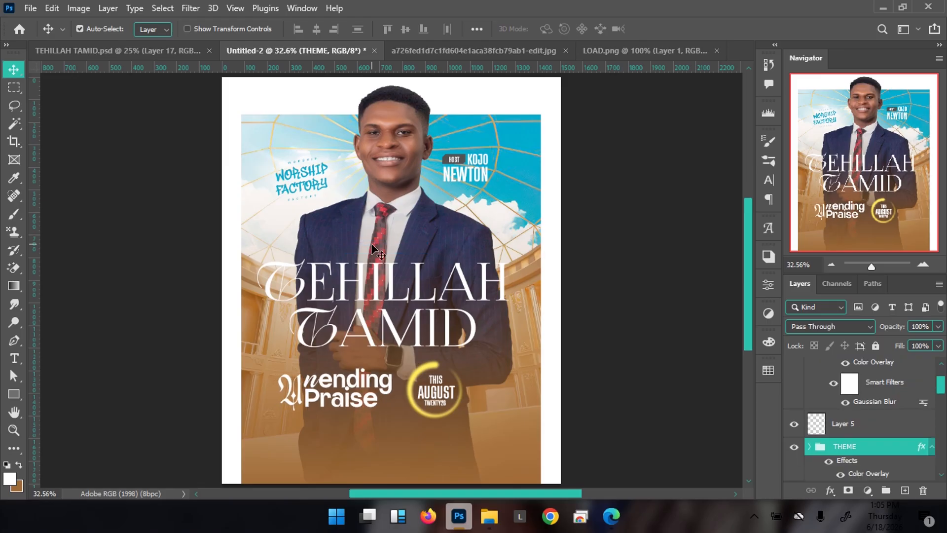
Select the LOAD group together with the THIS and TWENTY26 layers from the canvas
right_click(433, 414)
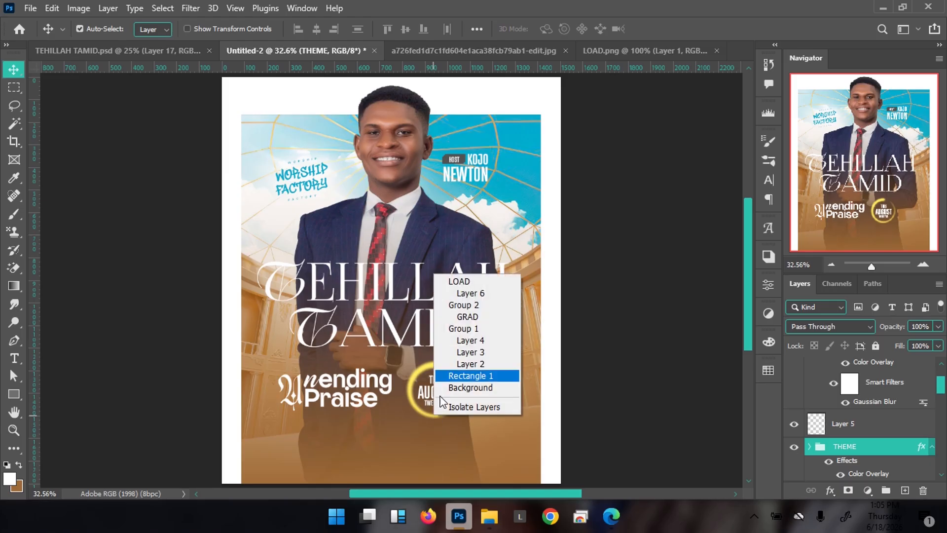
left_click(473, 282)
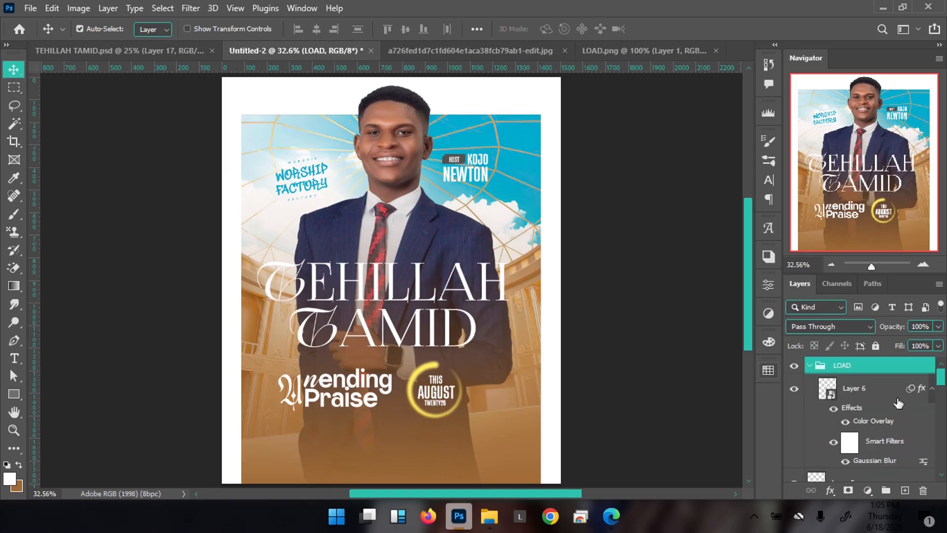
right_click(437, 385)
right_click(437, 396)
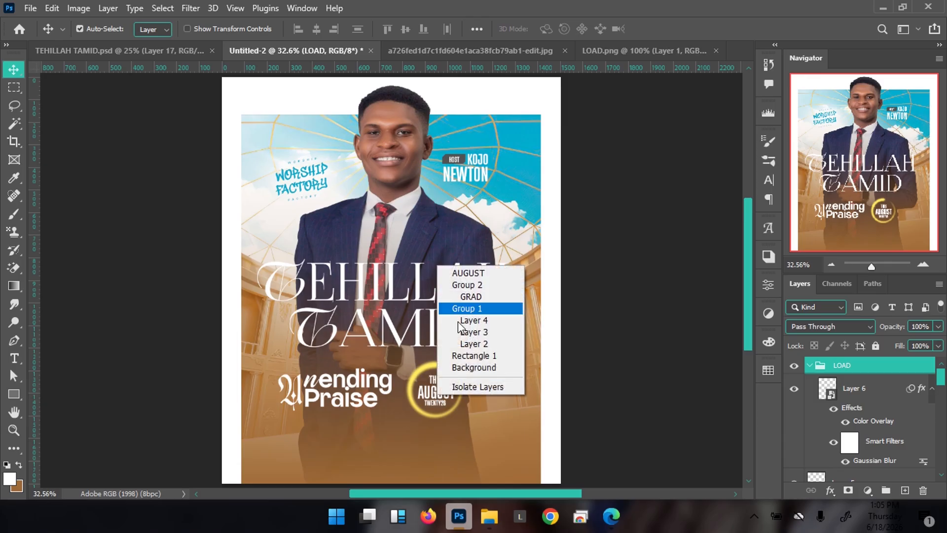
left_click(452, 283)
right_click(439, 382)
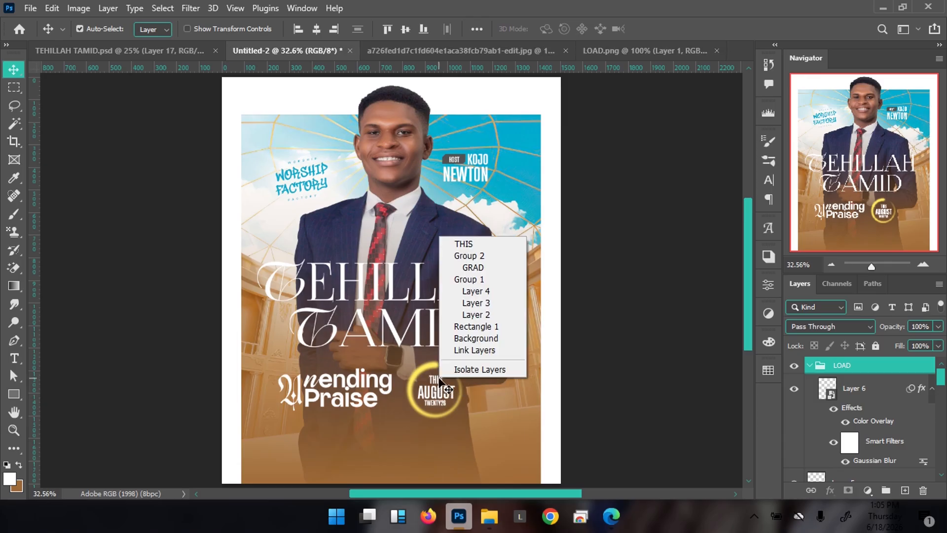
left_click(477, 245, "shift")
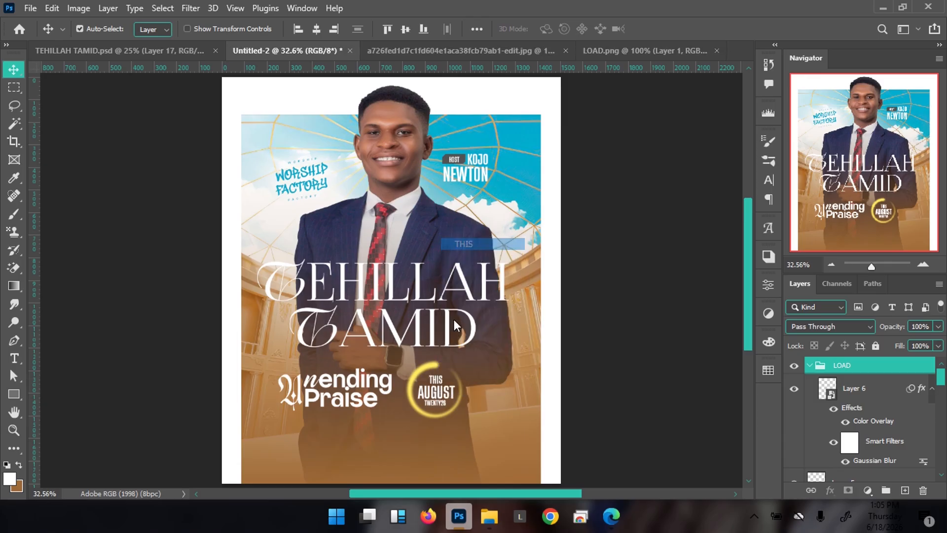
right_click(438, 397)
left_click(479, 269)
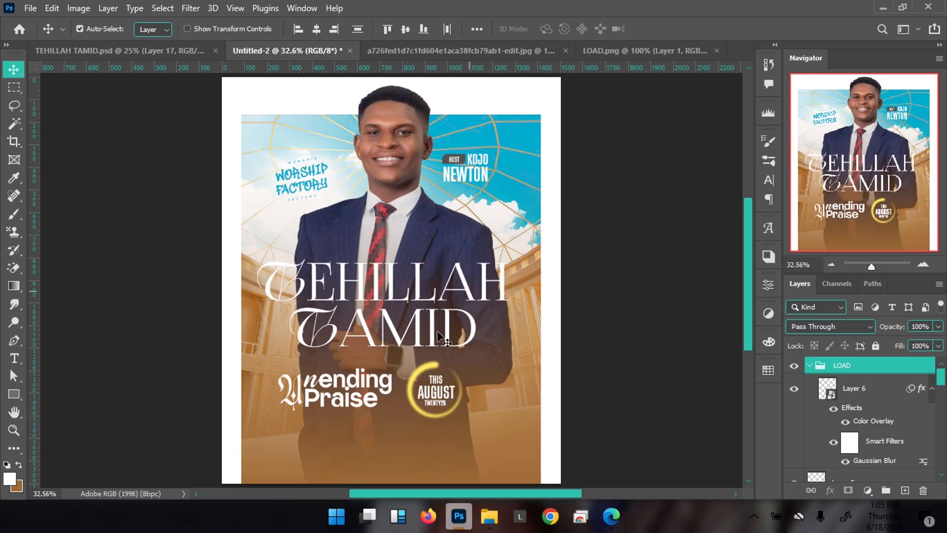
Enlarge the selected badge layers to about 111% and nudge them right
key("ctrl+t")
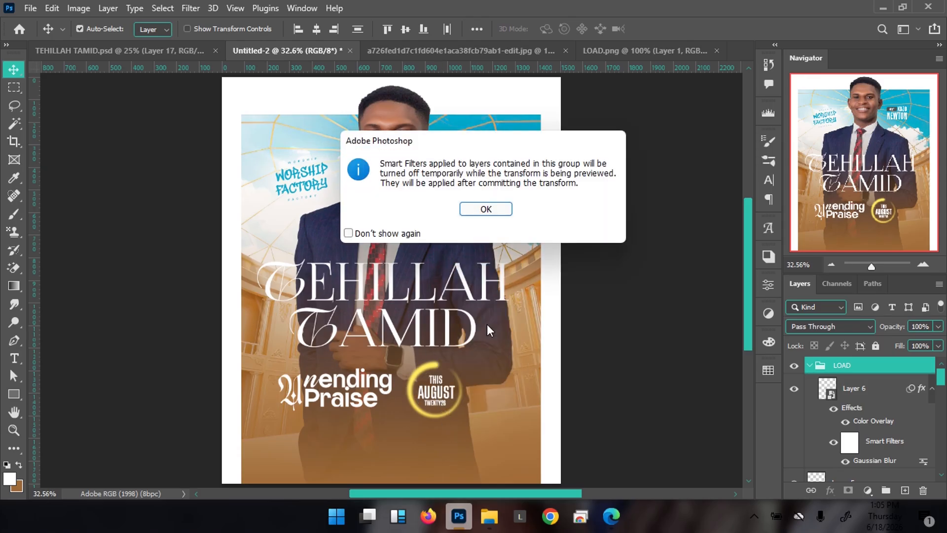
left_click(499, 211)
left_click_drag(464, 420, 471, 423)
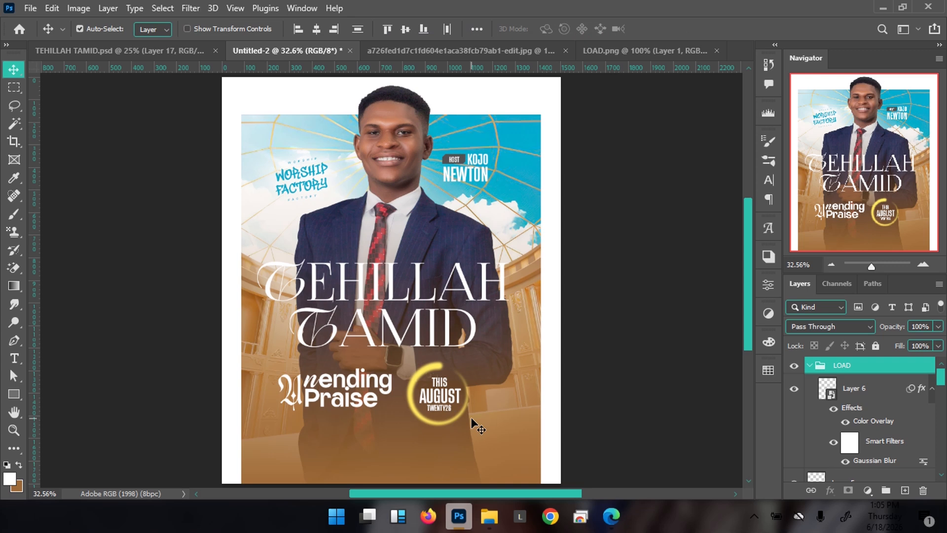
key("shift+Right")
key("shift+Right")
key("shift+Right")
key("shift+Right")
key("shift+Right")
key("shift+Right")
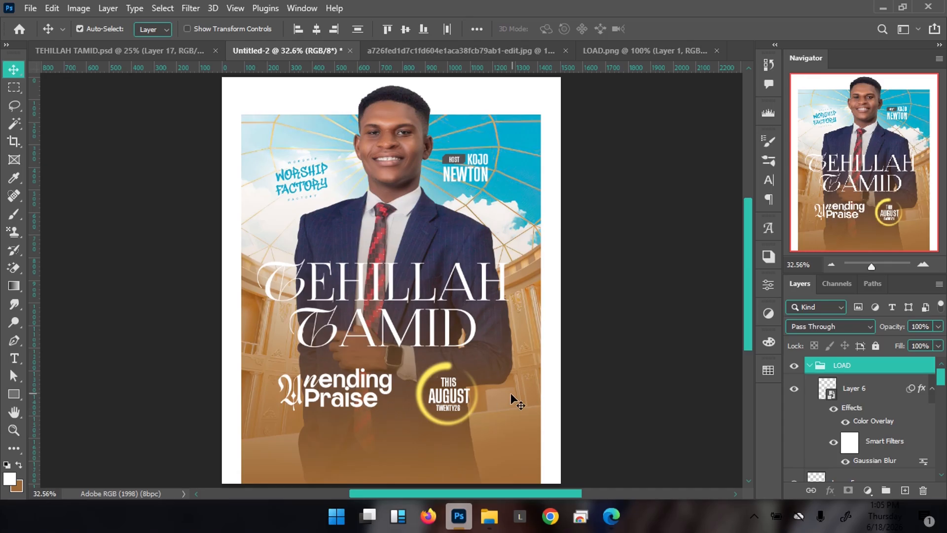
Nudge the THEME group's Unending Praise right and scale it up to about 104%
right_click(338, 390)
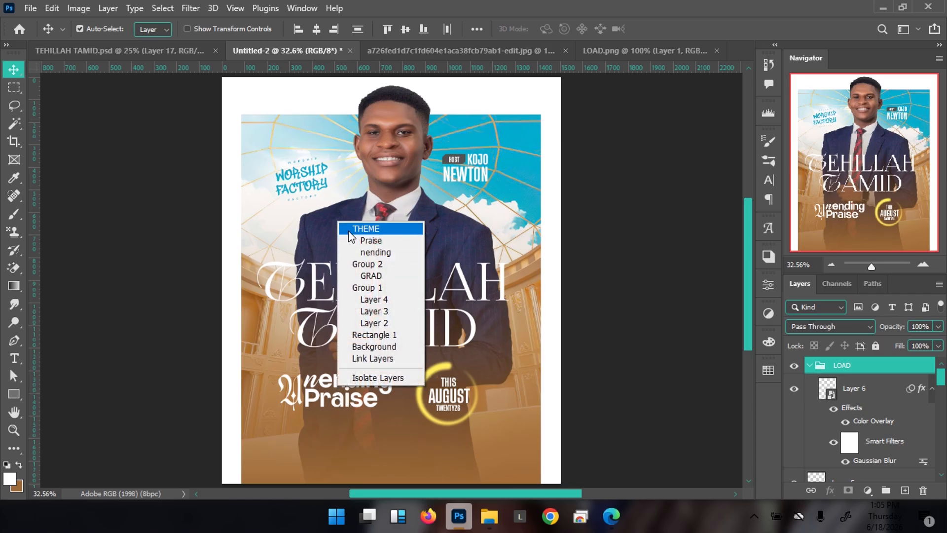
left_click(348, 229)
key("shift+Right")
key("shift+Right")
key("shift+Right")
key("shift+Right")
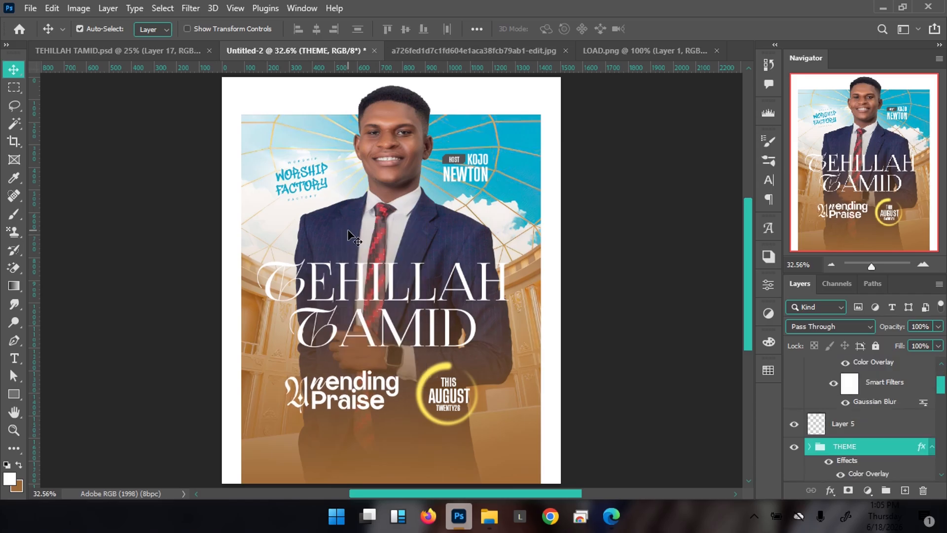
key("ctrl+t")
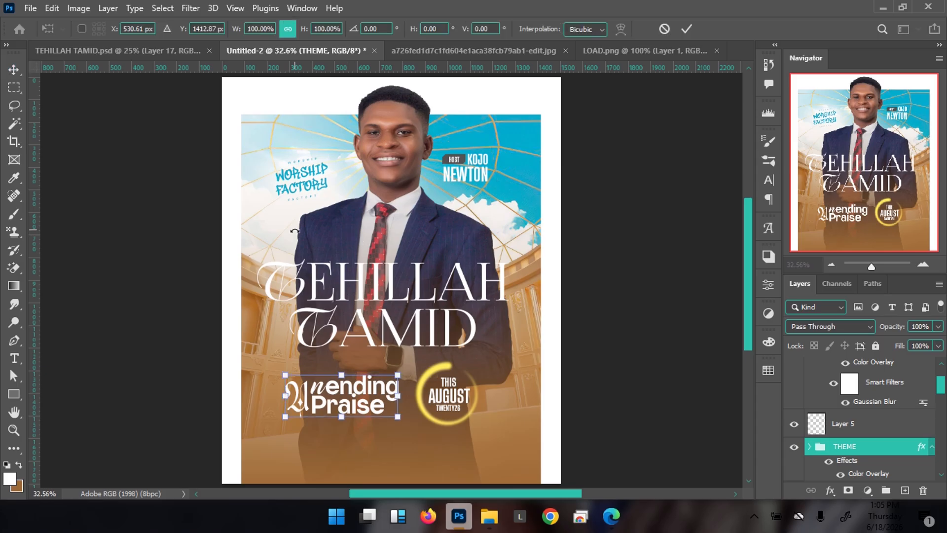
left_click_drag(285, 417, 326, 399)
key("Return")
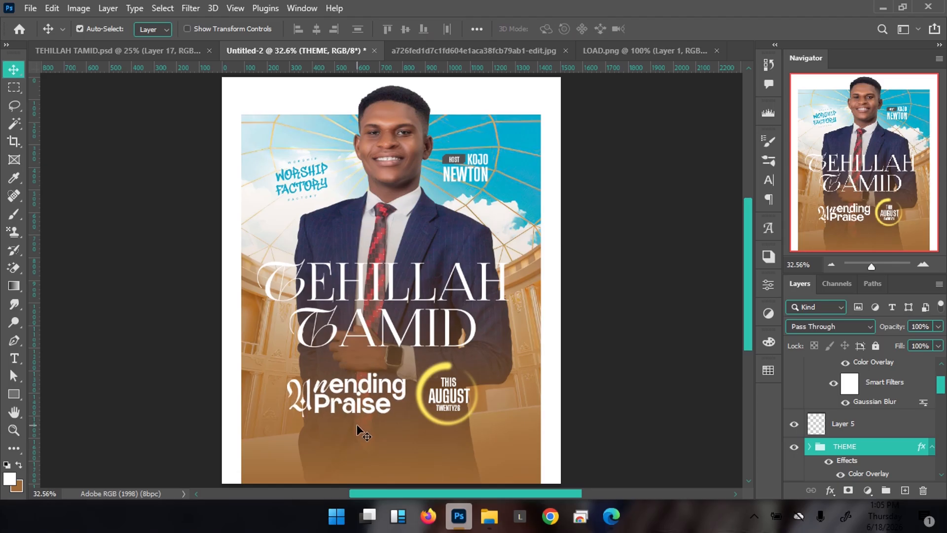
left_click(372, 409)
key("ctrl")
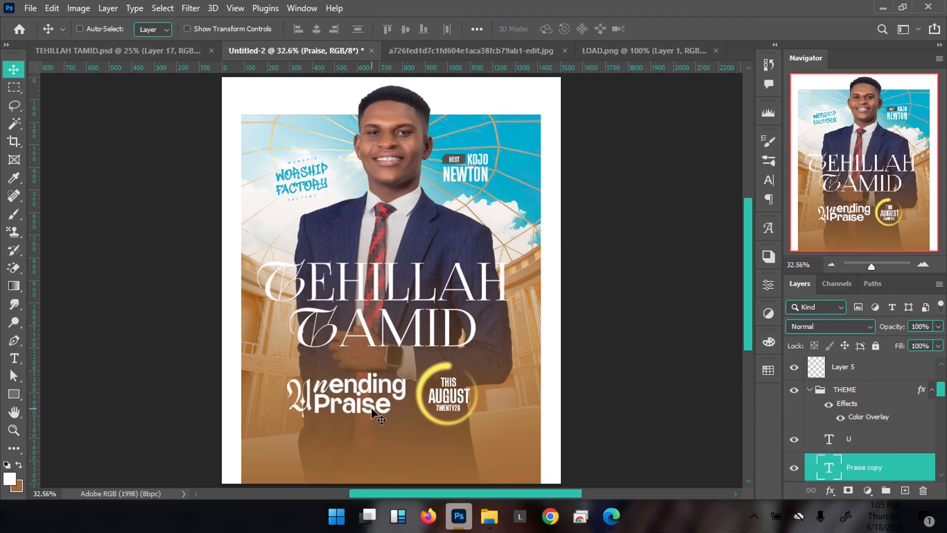
Duplicate the Praise line and retype the copy as PSALM 23:4 in Hanson Bold, 15 pt
left_click_drag(372, 411, 366, 432)
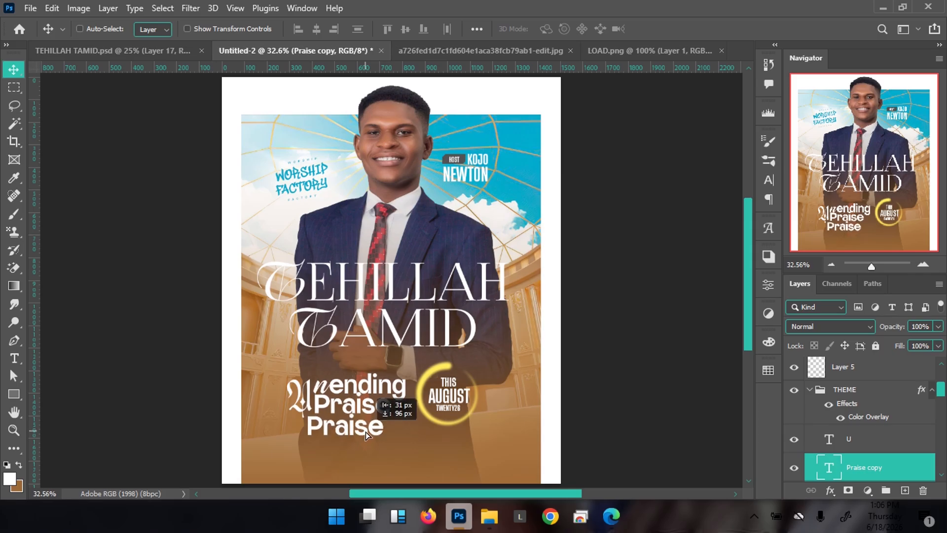
double_click(377, 421)
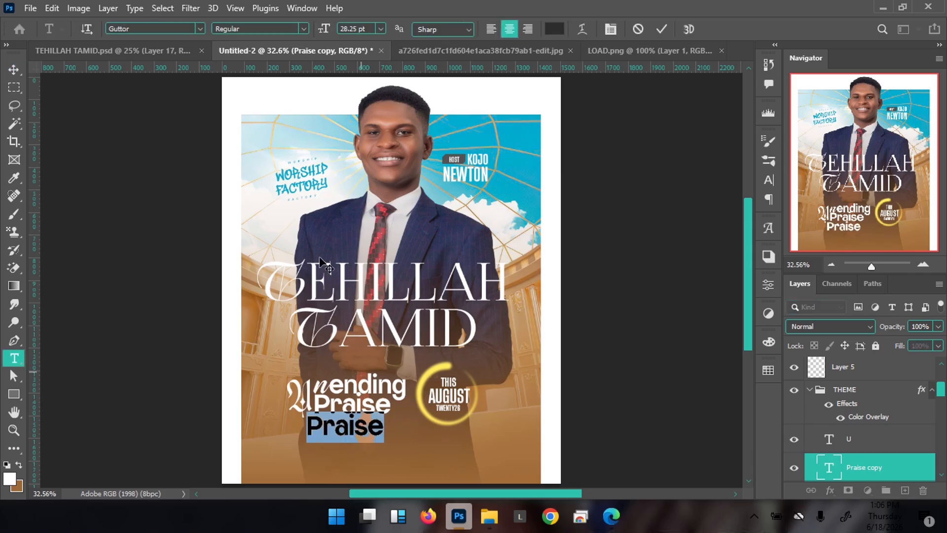
left_click(176, 29)
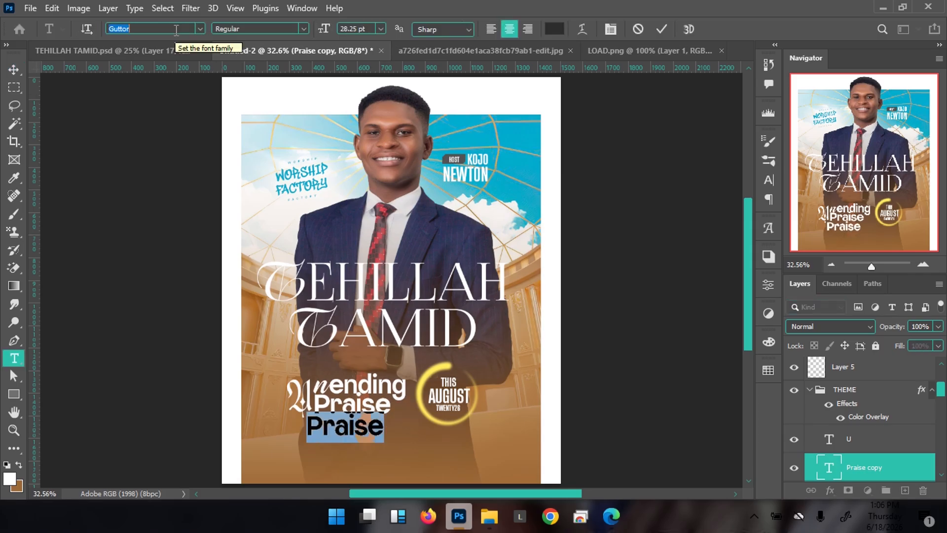
left_click(176, 29)
type("hanson")
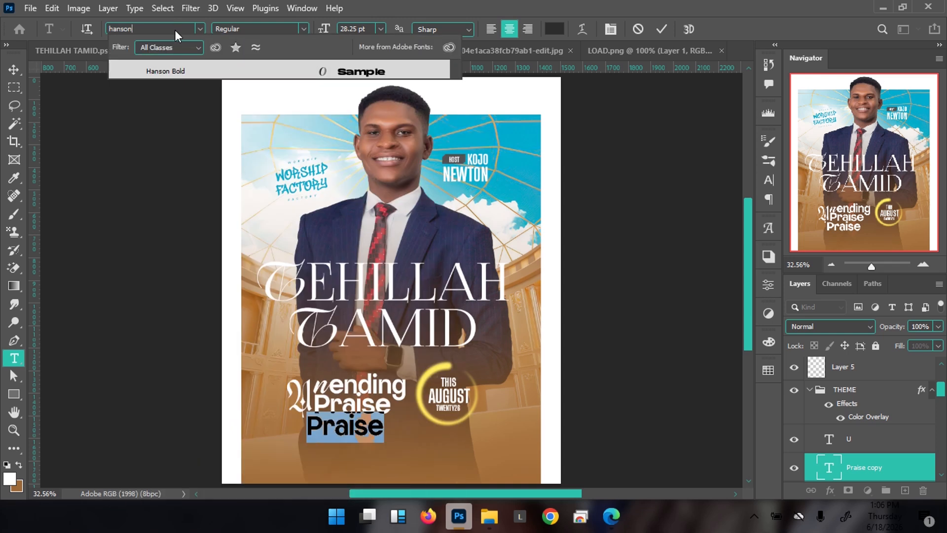
left_click(224, 73)
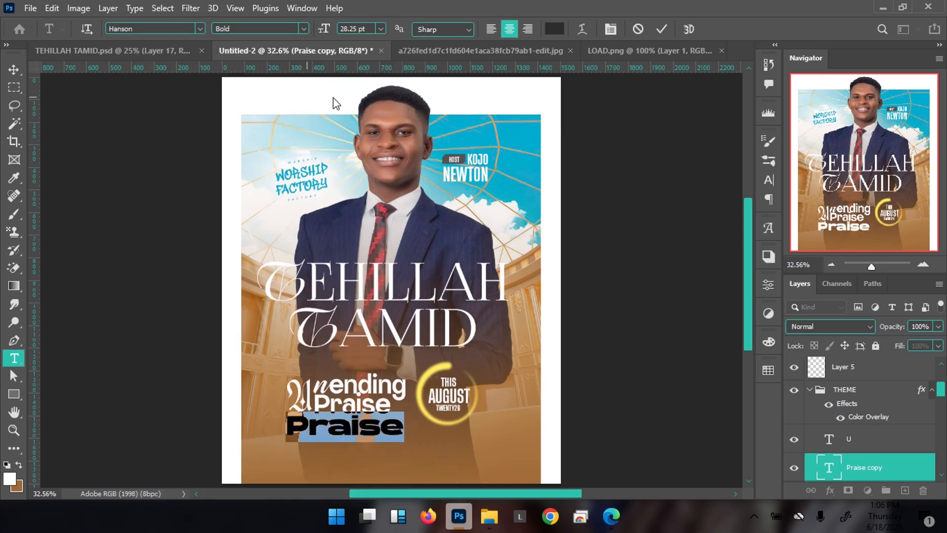
left_click_drag(325, 29, 320, 30)
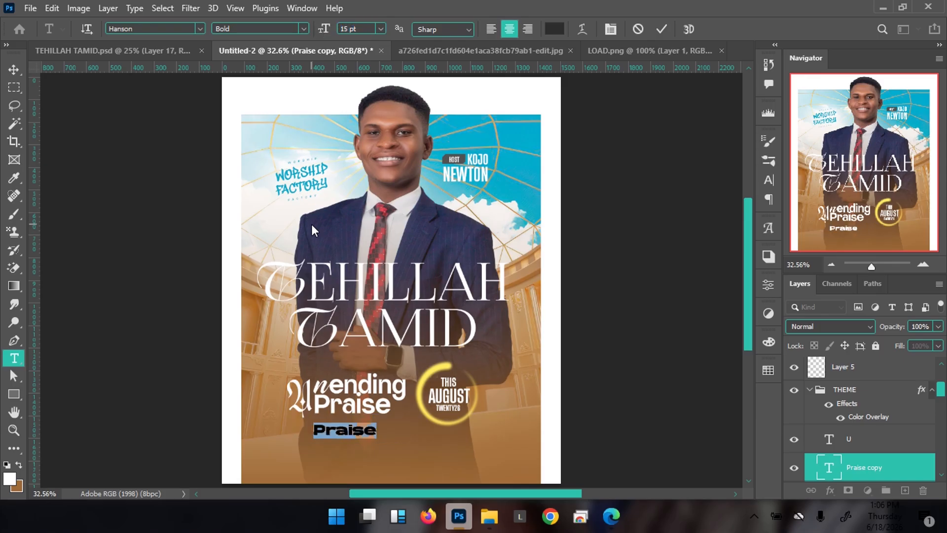
type("PSA")
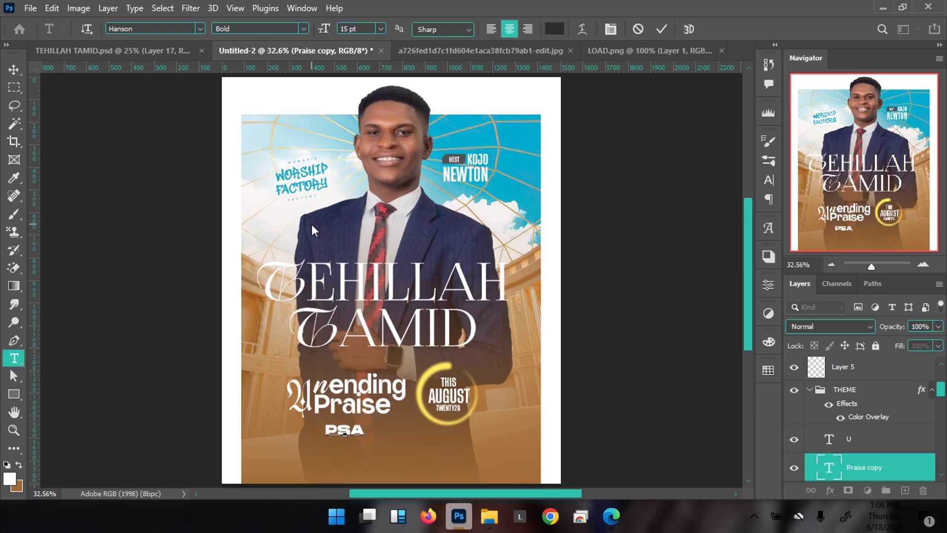
type("LM")
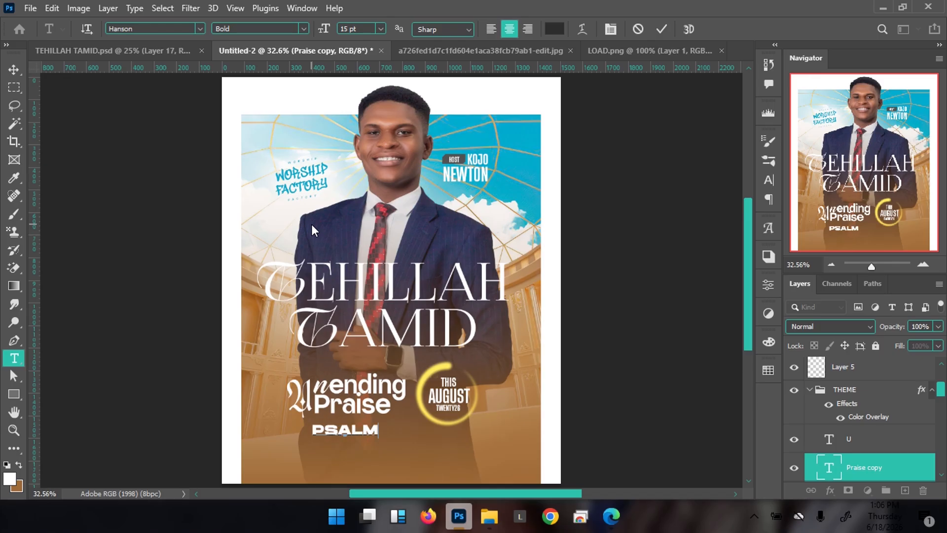
type(" 23")
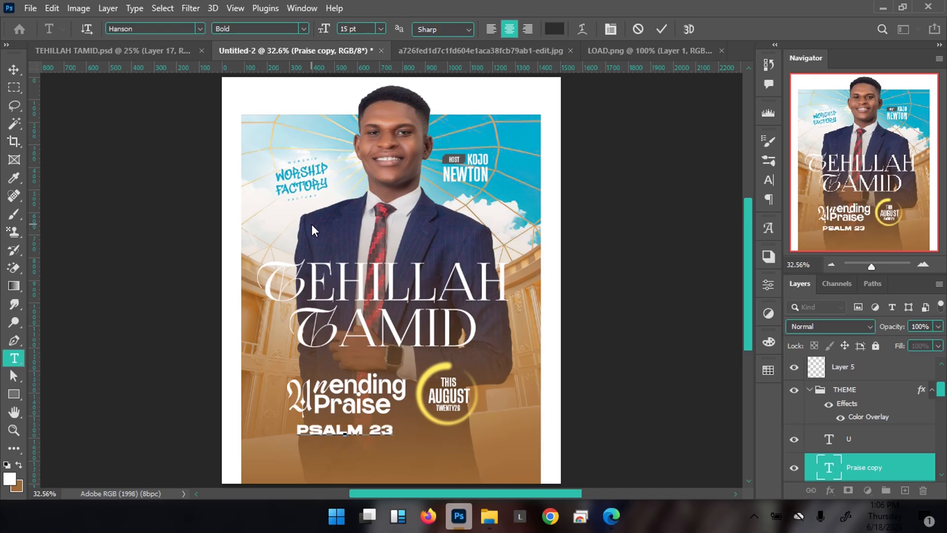
type(":4")
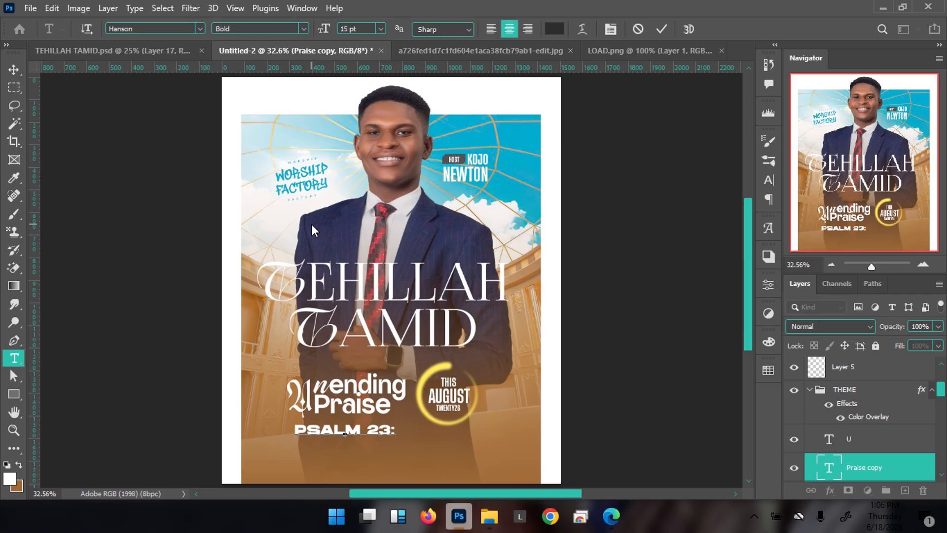
key("ctrl+Return")
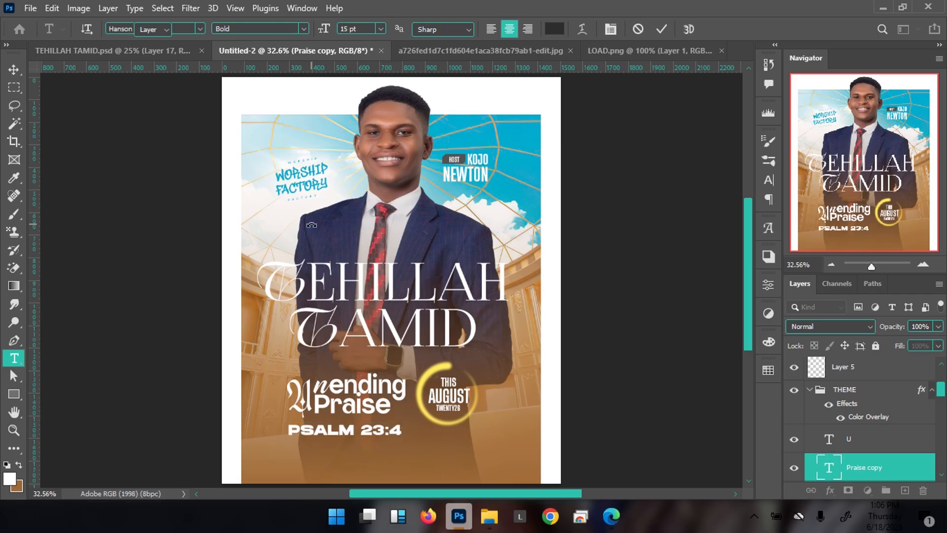
key("v")
Scale PSALM 23:4 down and nudge it into place directly beneath Unending Praise
key("ctrl+t")
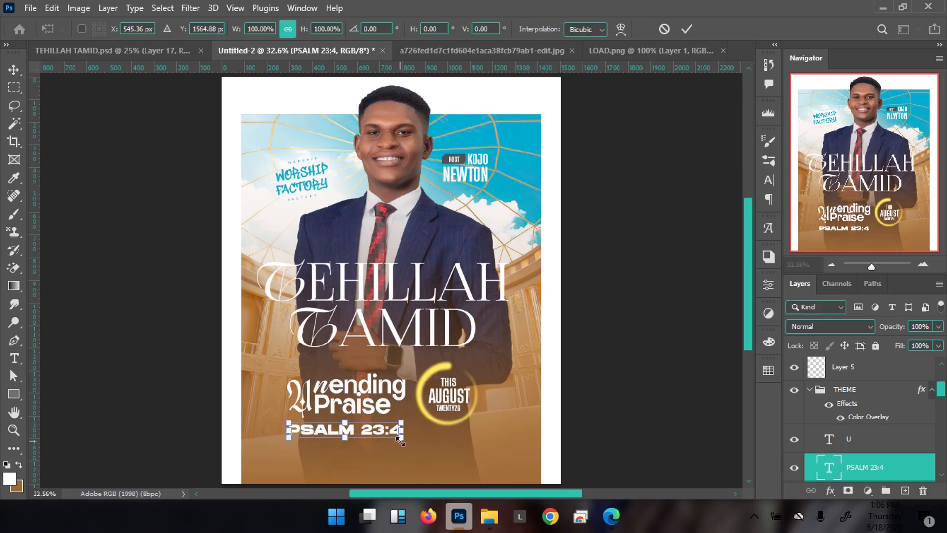
left_click_drag(403, 437, 382, 429)
key("Return")
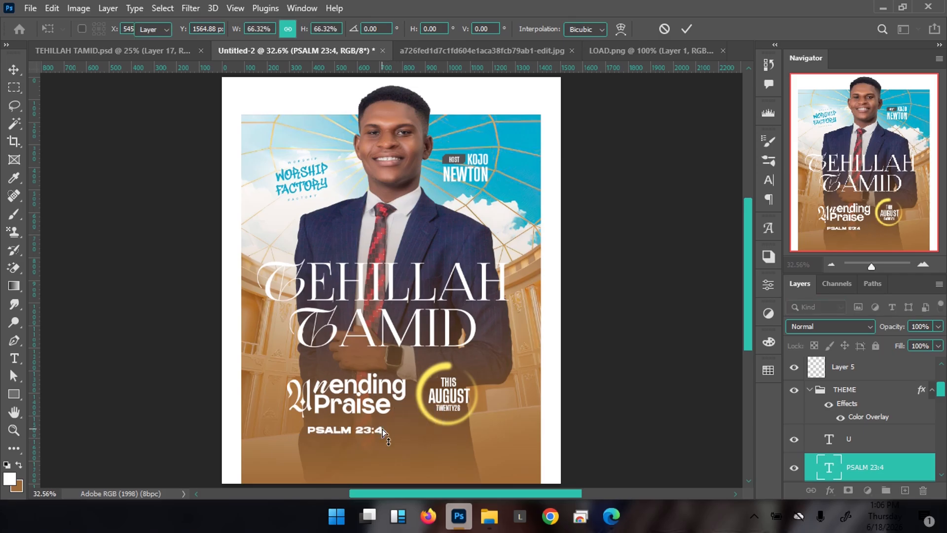
key("shift+Up")
key("shift+Up")
key("shift+Up")
key("shift+Up")
key("Right")
key("Right")
key("Right")
key("Right")
key("Right")
key("Right")
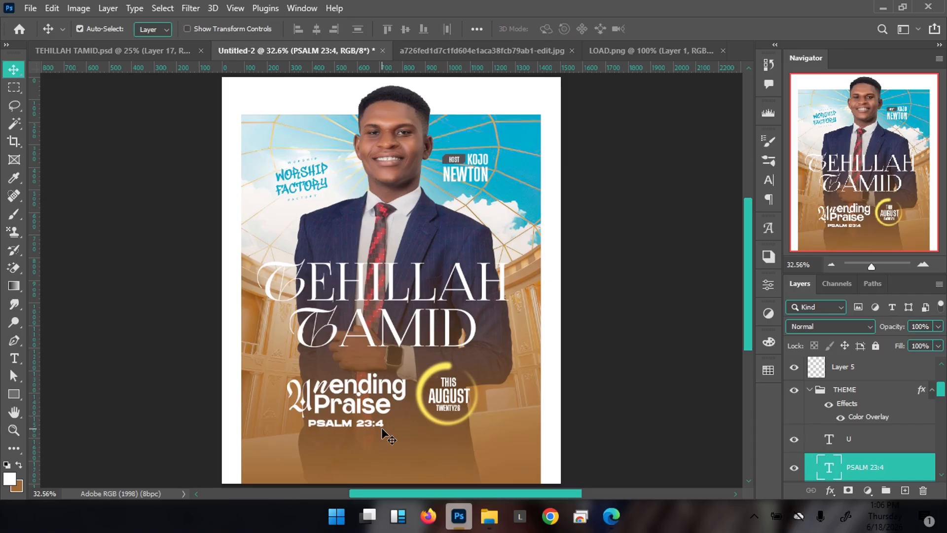
key("Left")
key("Left")
key("Left")
key("Right")
key("Right")
key("Right")
key("Right")
key("Right")
key("Right")
key("Right")
key("Right")
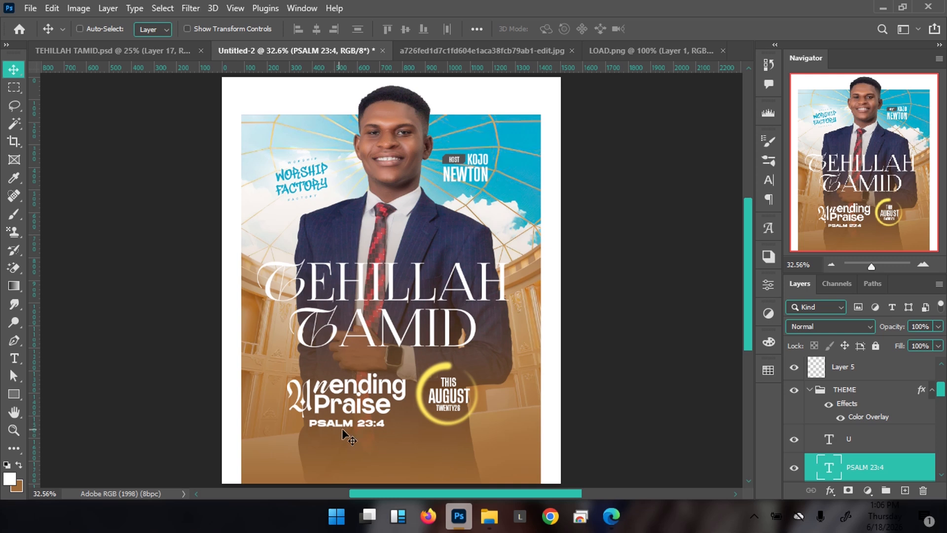
key("ctrl+t")
left_click_drag(384, 435, 380, 433)
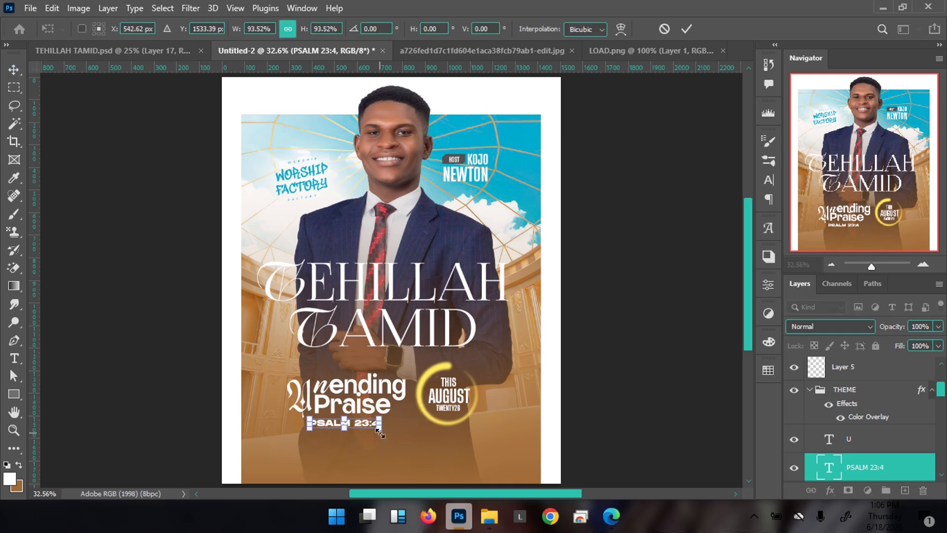
key("Return")
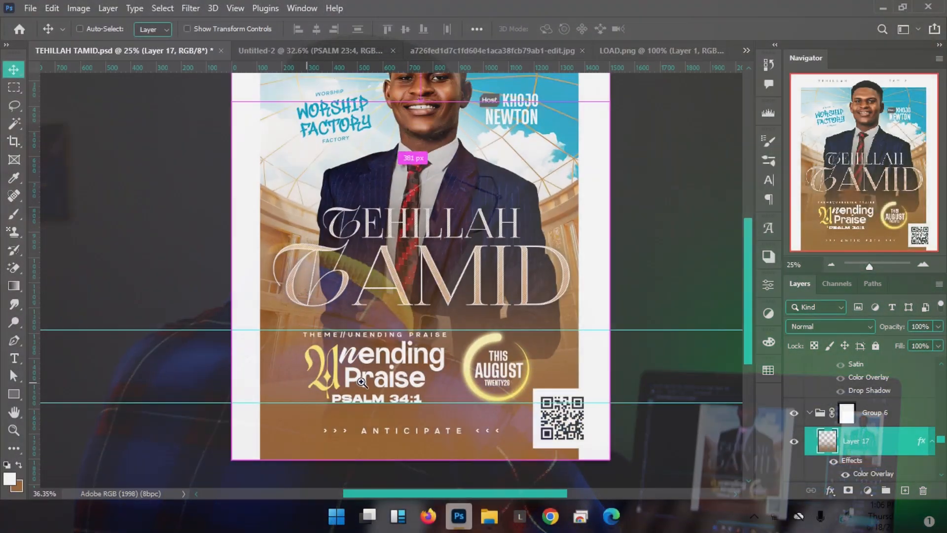
Select the large U layer on TEHILLAH TAMID.psd and check its text settings
scroll(373, 368, "up", 3)
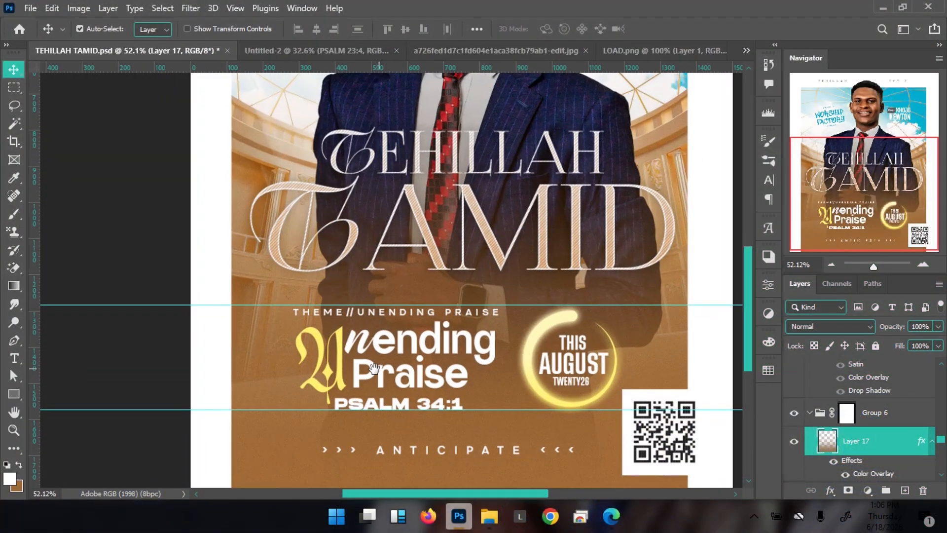
left_click(328, 372)
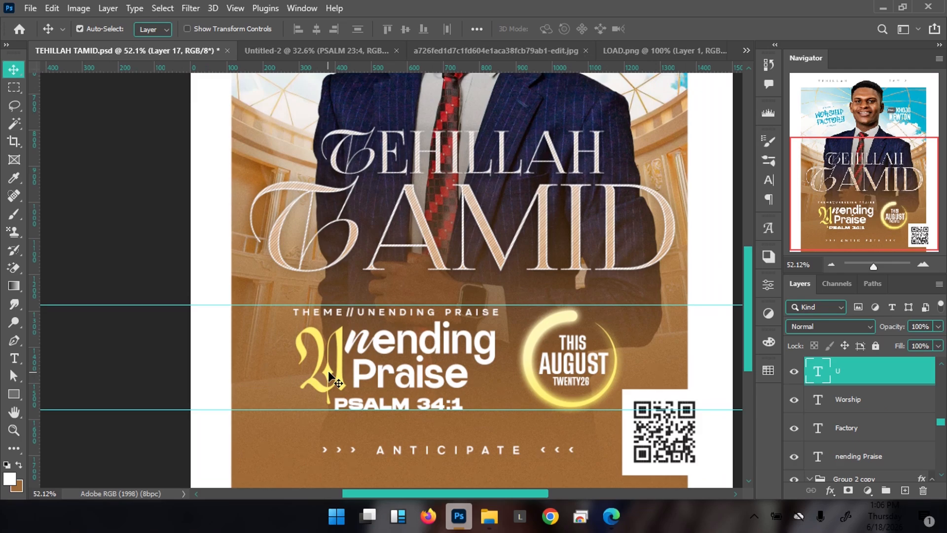
double_click(328, 371)
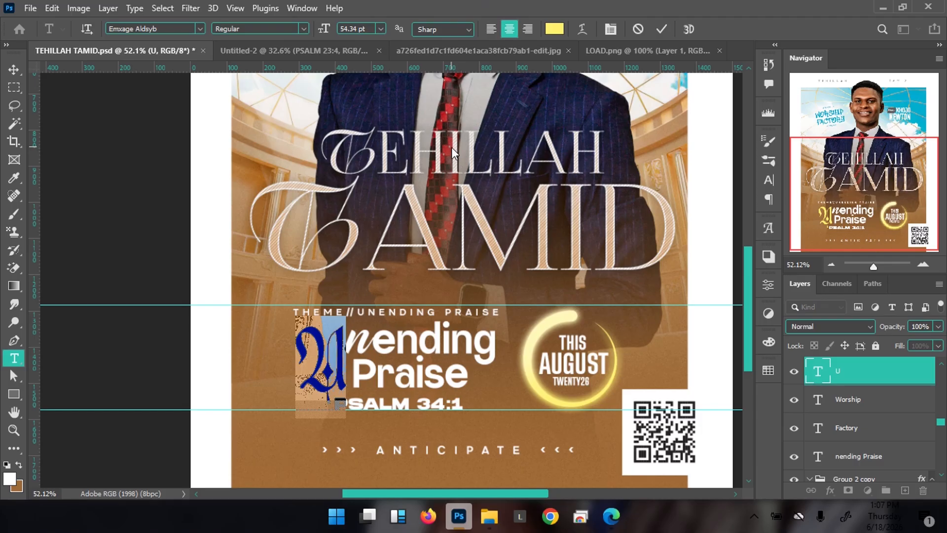
left_click(641, 29)
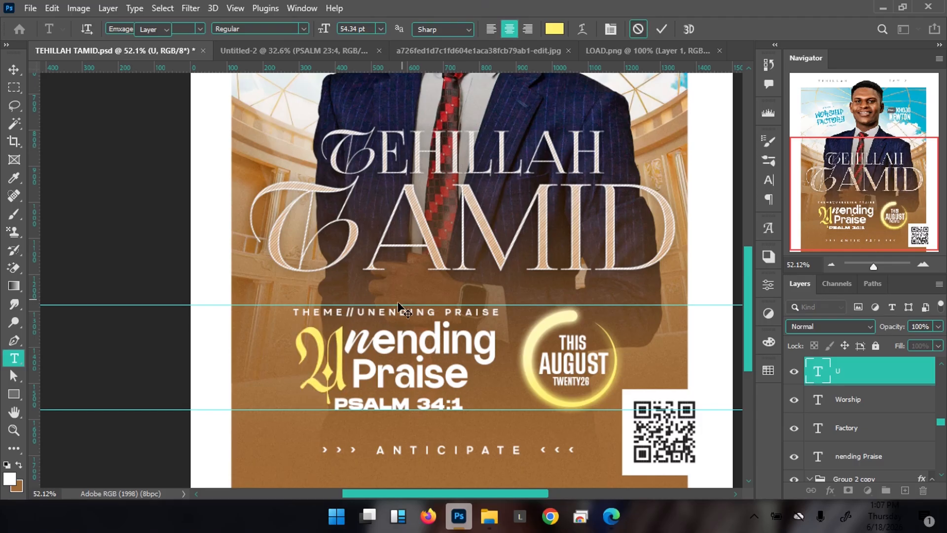
key("v")
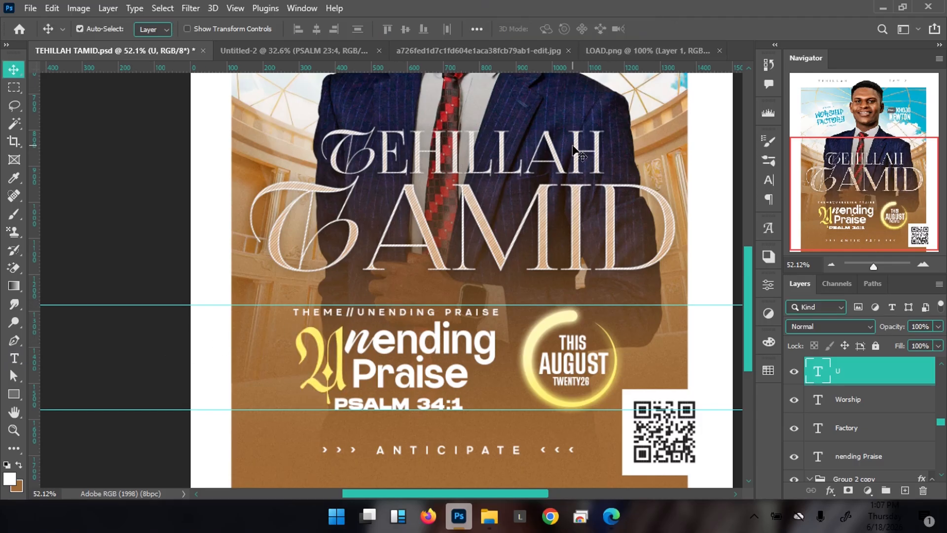
Sample the U's yellow with the Eyedropper, then return to the Untitled-2 poster
key("i")
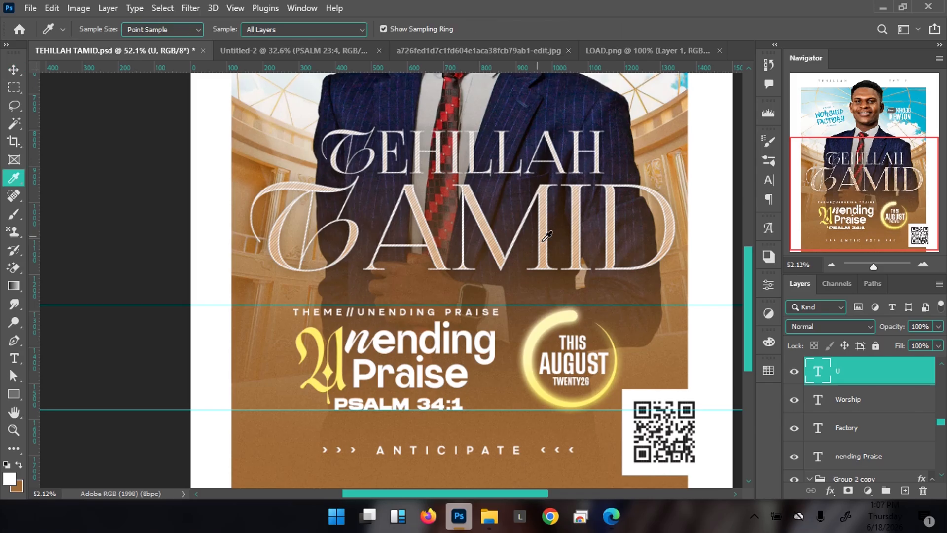
left_click(317, 332)
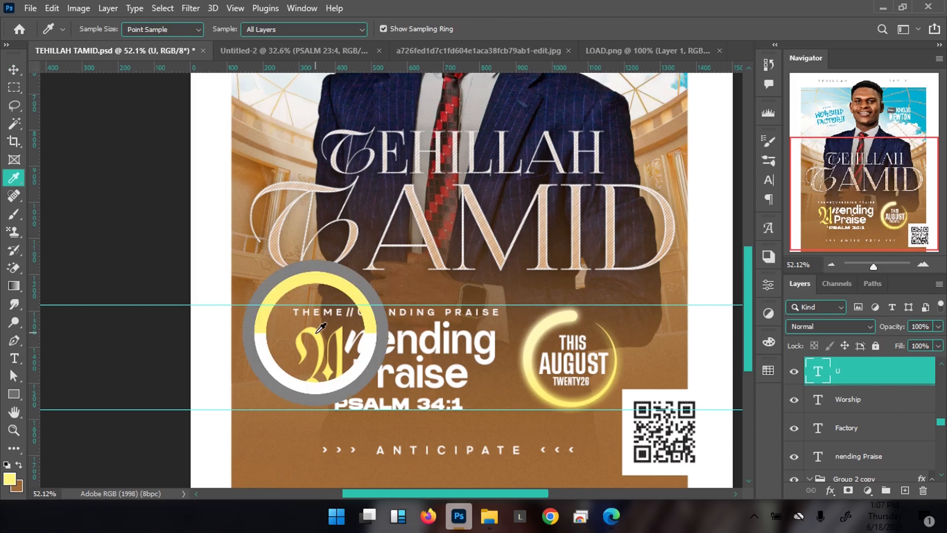
key("v")
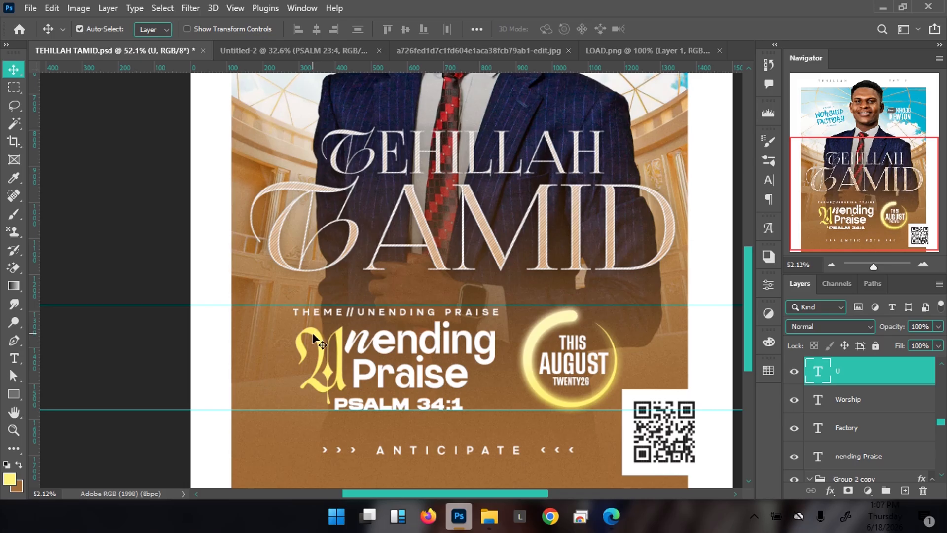
key("ctrl+0")
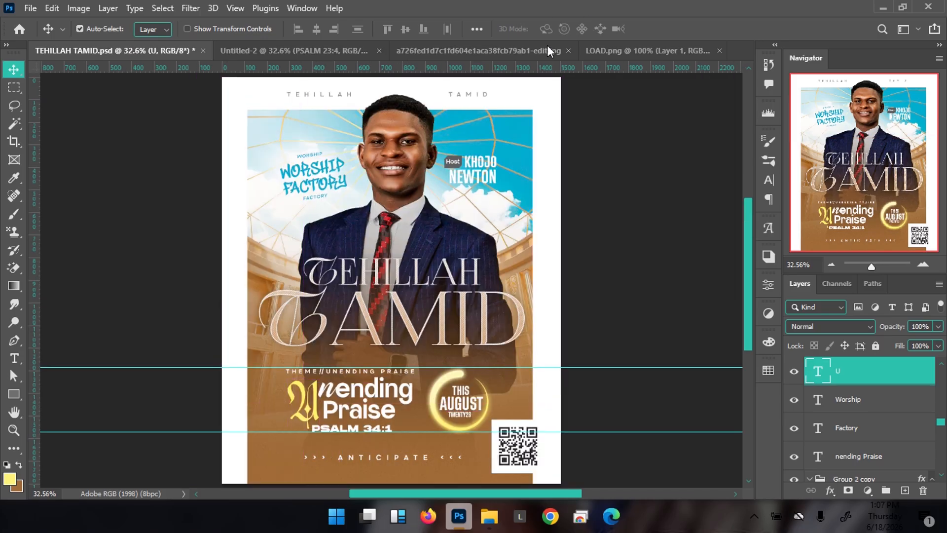
left_click(328, 52)
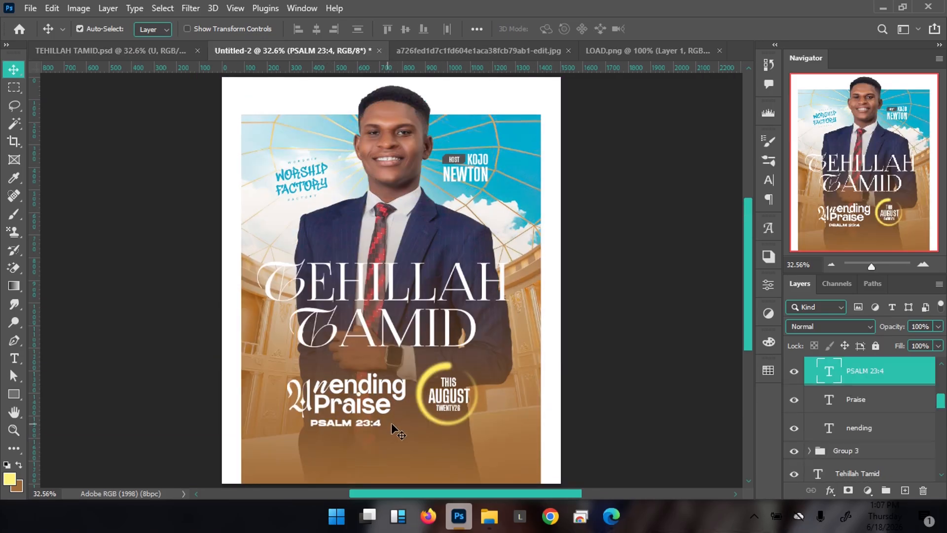
Move the U layer above the THEME group and recolour its text to the sampled yellow
scroll(862, 425, "up", 2)
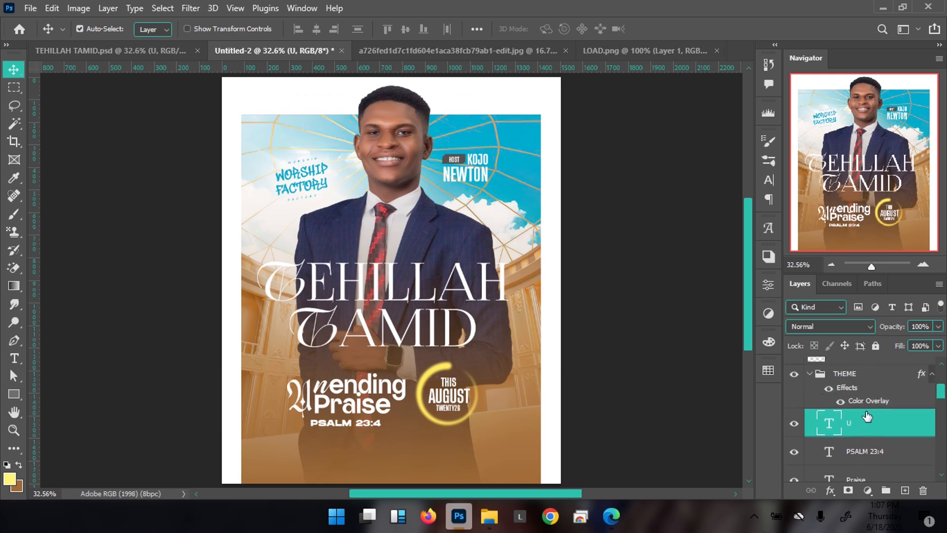
left_click_drag(862, 425, 827, 386)
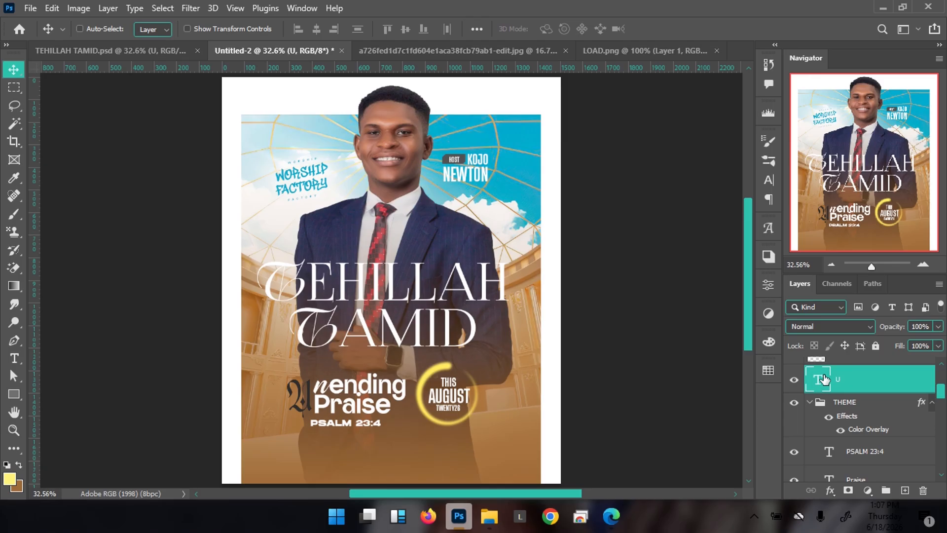
double_click(823, 379)
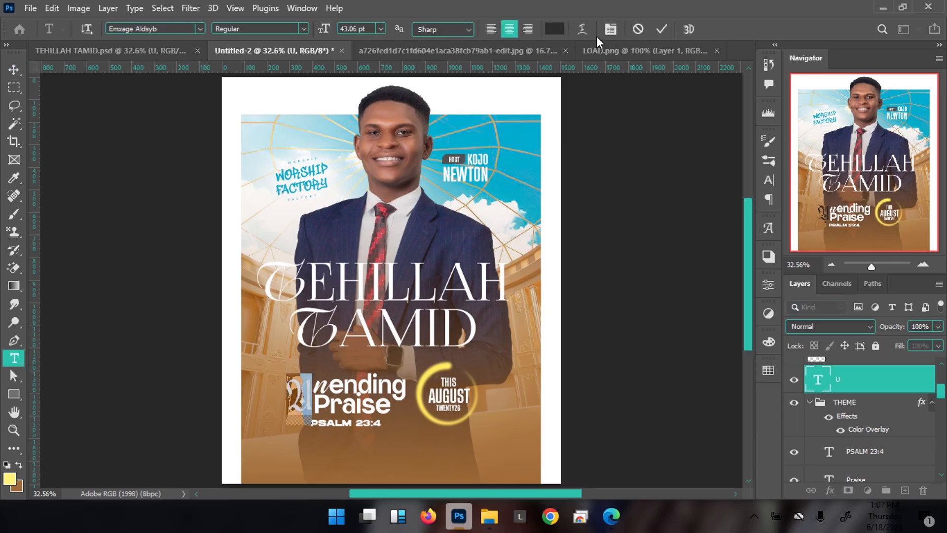
left_click(554, 29)
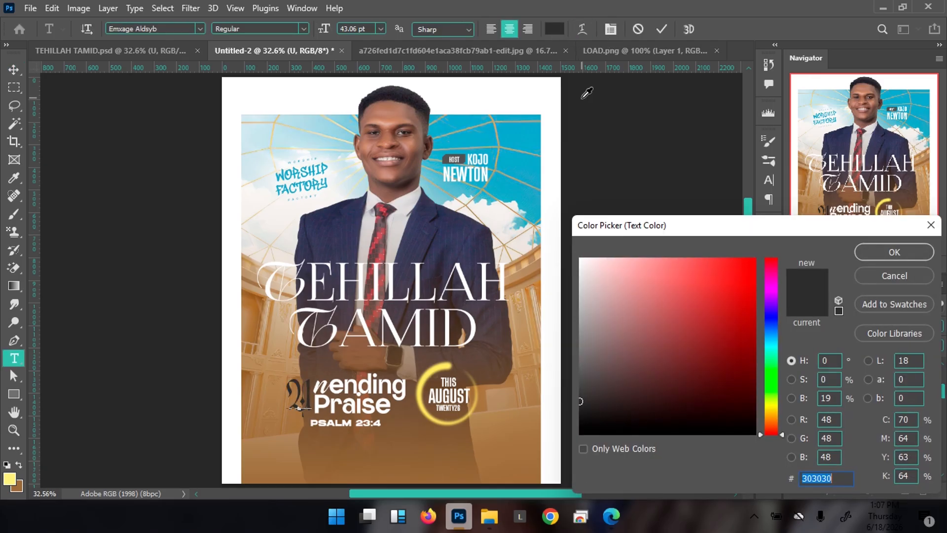
type("916a3c")
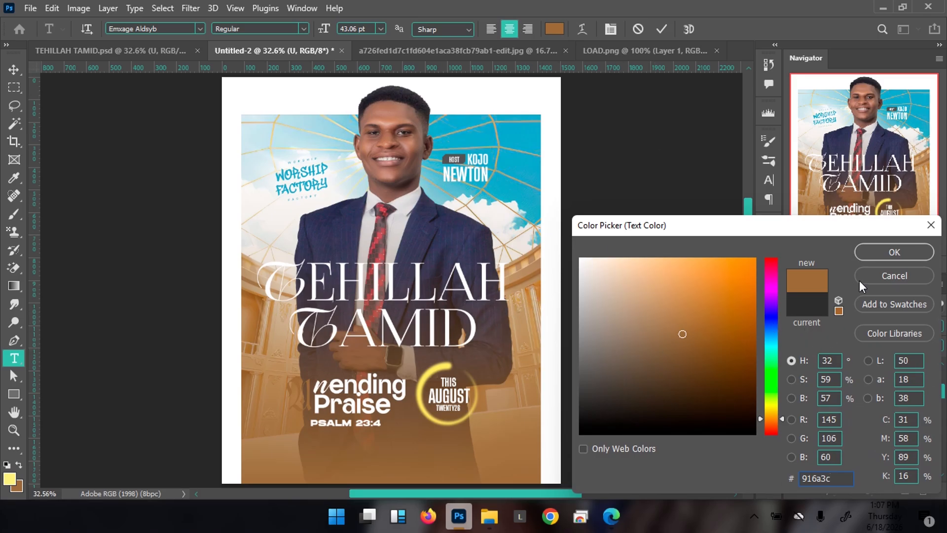
left_click(9, 481)
left_click(924, 254)
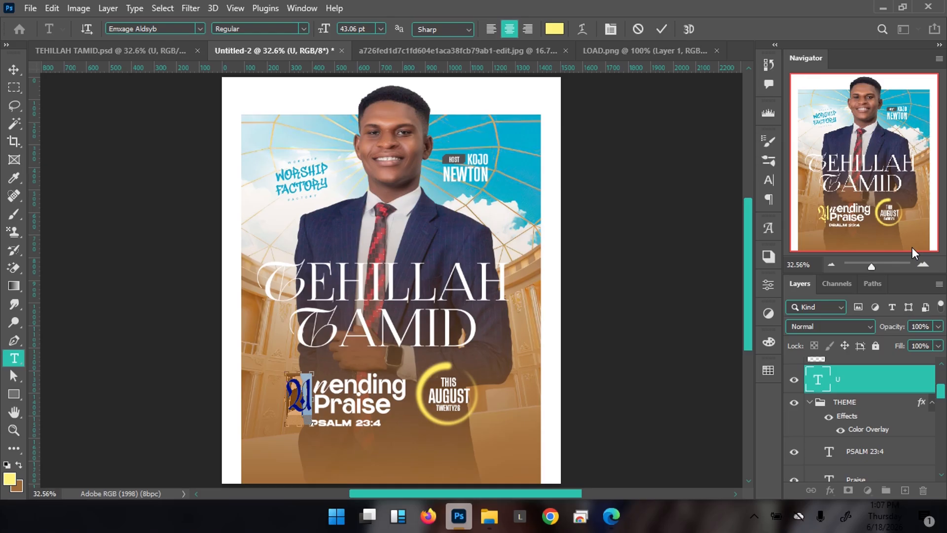
key("ctrl+Return")
key("v")
Slightly rescale the yellow U and nudge it a few pixels left
left_click_drag(371, 363, 437, 280)
left_click_drag(384, 329, 427, 319, "ctrl")
key("ctrl+t")
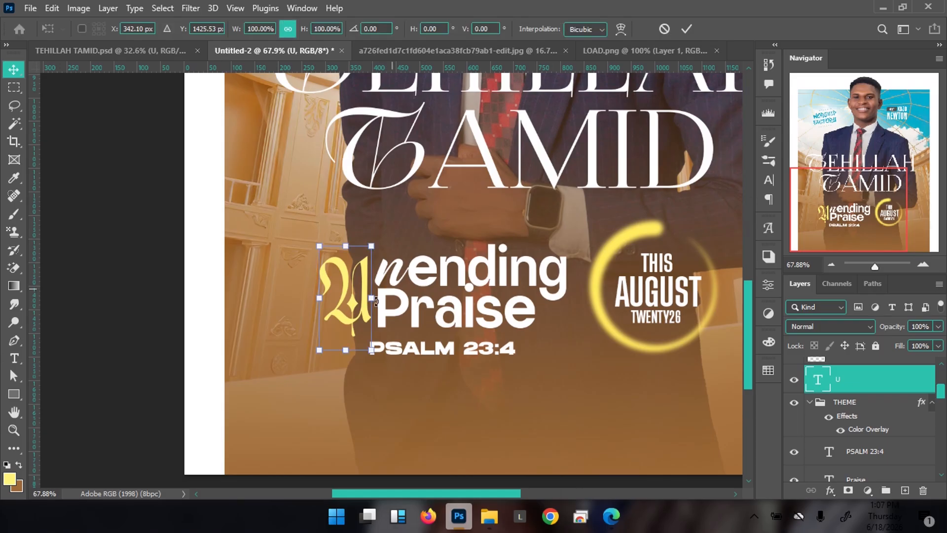
left_click_drag(316, 353, 314, 350)
key("Return")
key("Left")
key("Left")
key("Left")
key("Left")
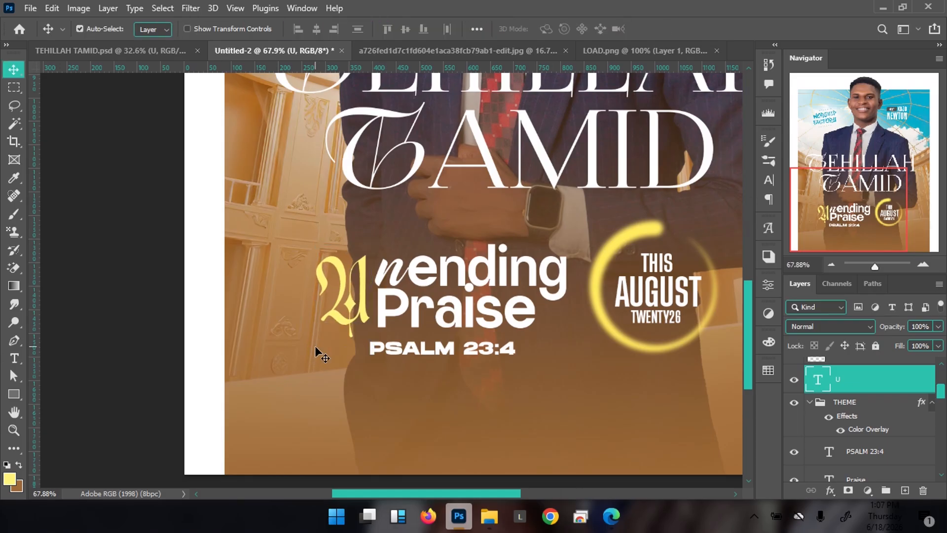
key("ctrl+0")
key("ctrl+minus")
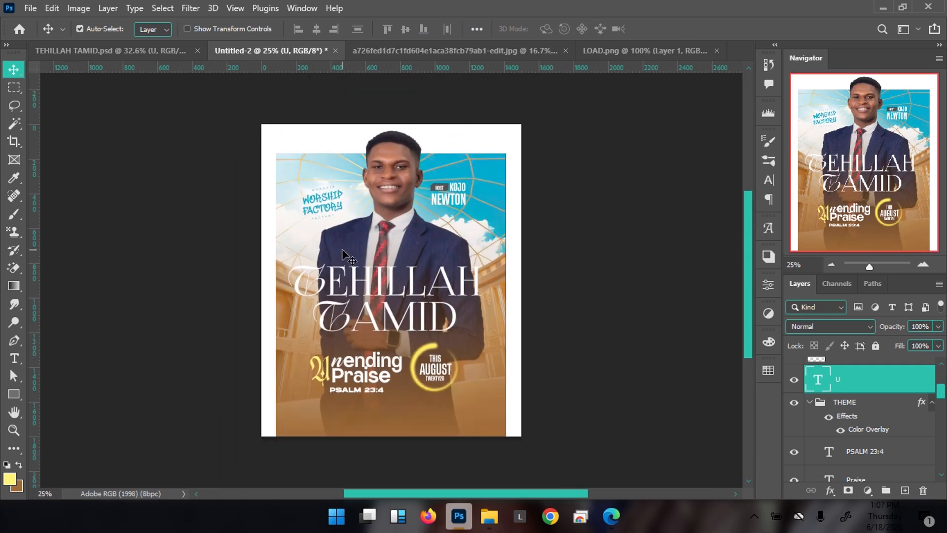
scroll(355, 414, "up", 3)
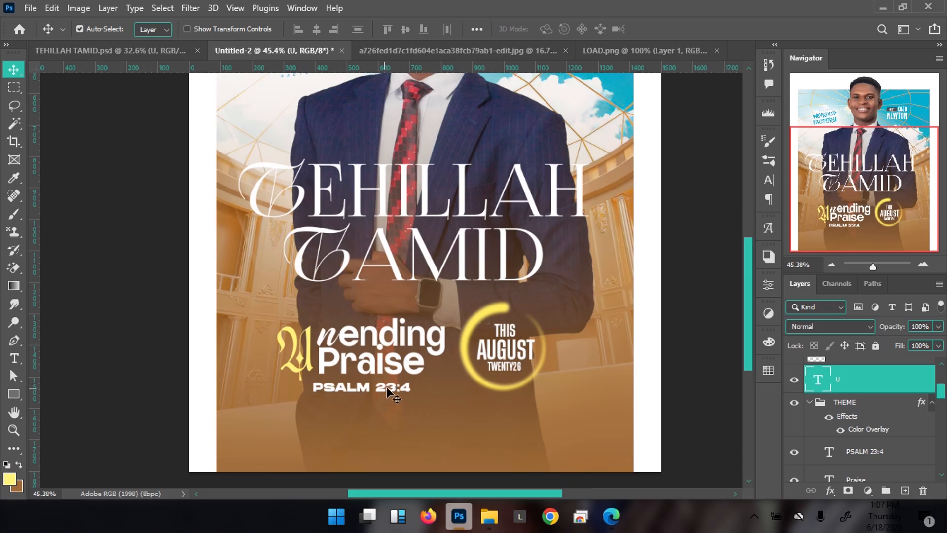
Duplicate PSALM 23:4, move the copy above Unending Praise and retype it as 'THEME// Unending Praise'
left_click(389, 390, "ctrl")
key("ctrl+j")
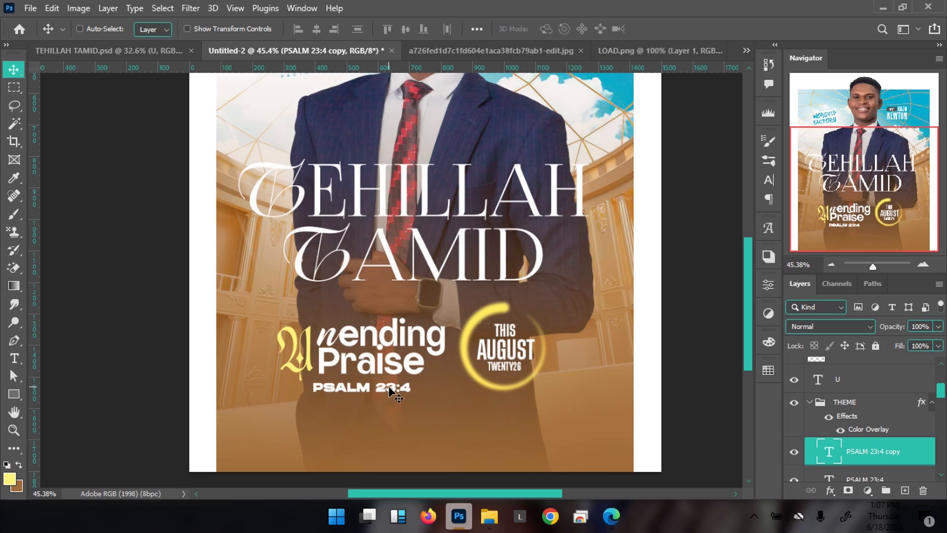
left_click_drag(390, 392, 400, 314)
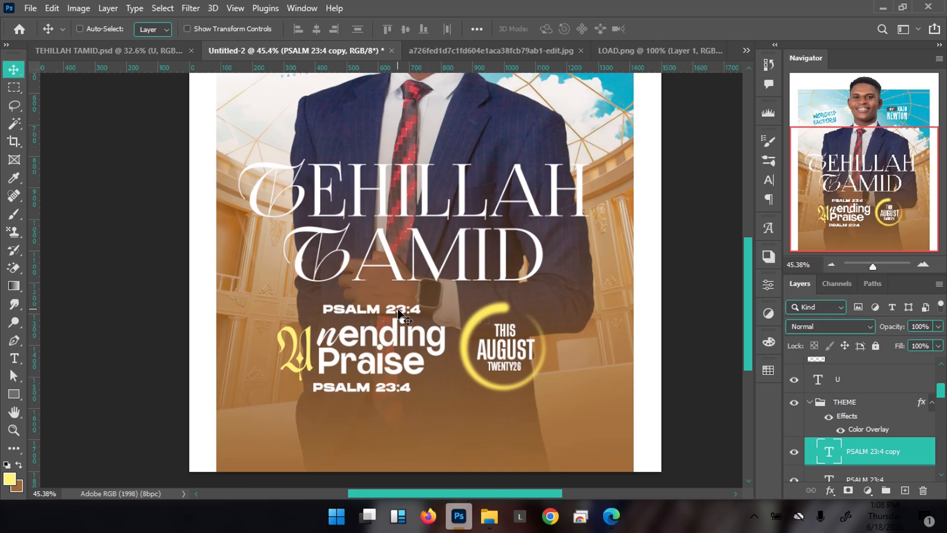
double_click(400, 315)
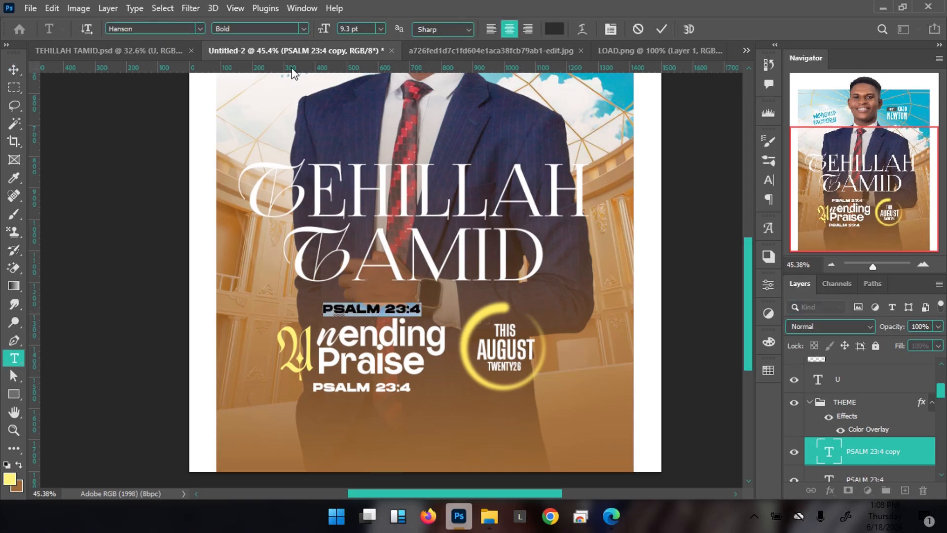
type("THEME")
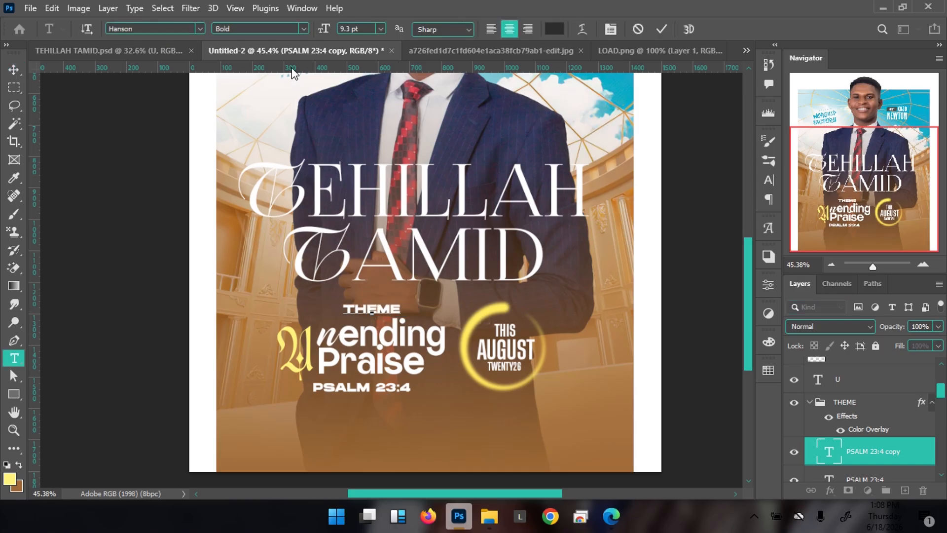
type("//")
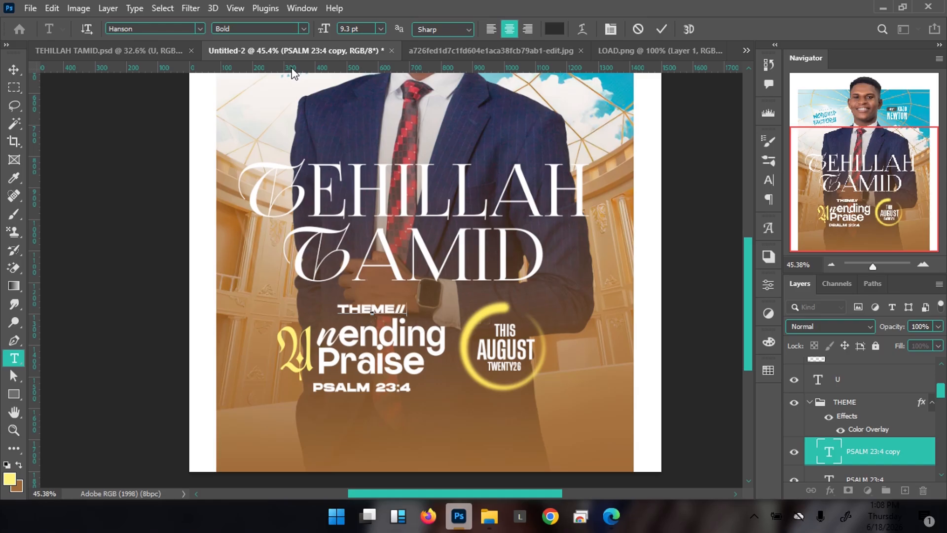
type(" U")
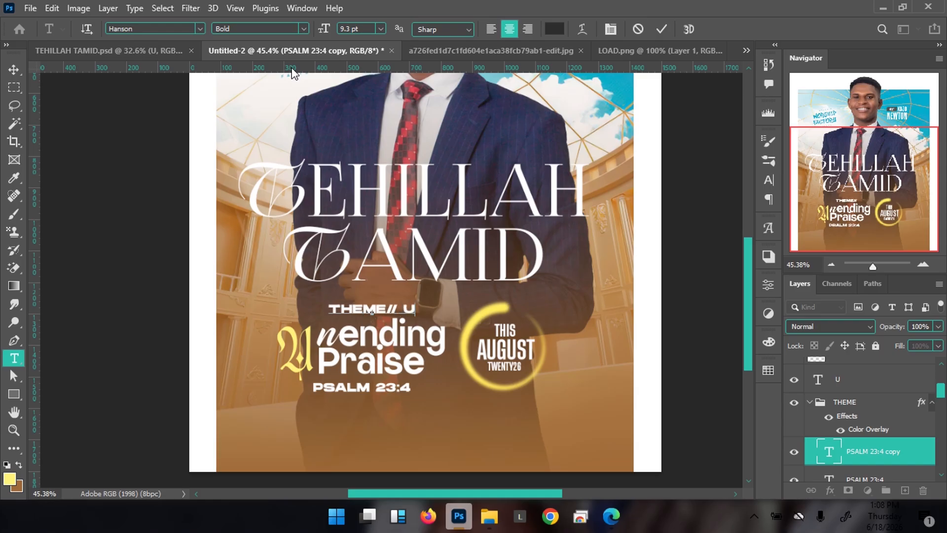
type("nending")
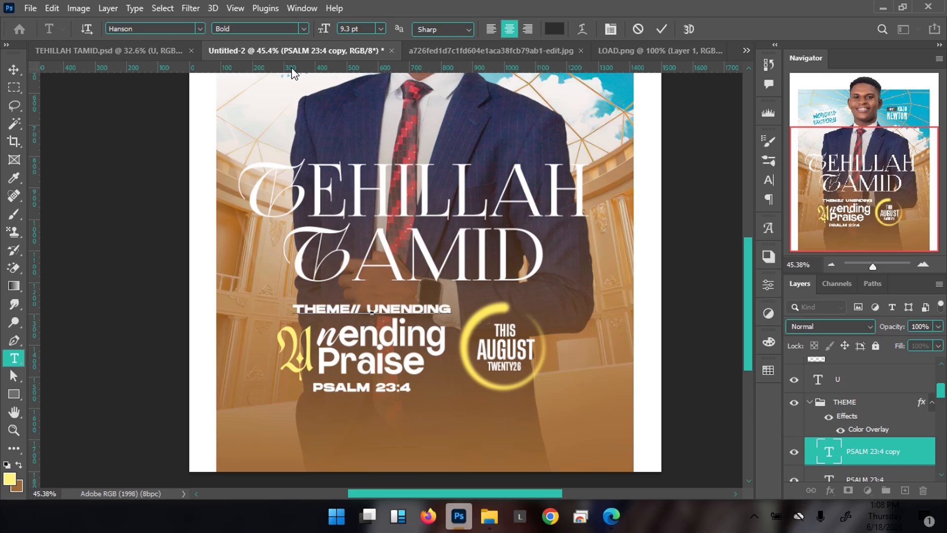
type(" Praise")
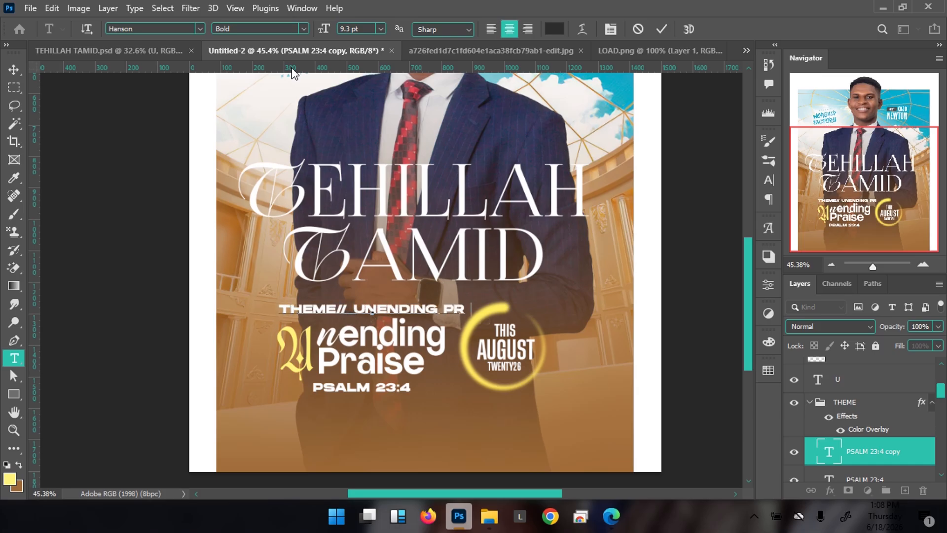
Set the theme line in Guttor Regular 5 pt with tracking widened to 480
key("ctrl+a")
left_click_drag(325, 29, 322, 29)
left_click(185, 30)
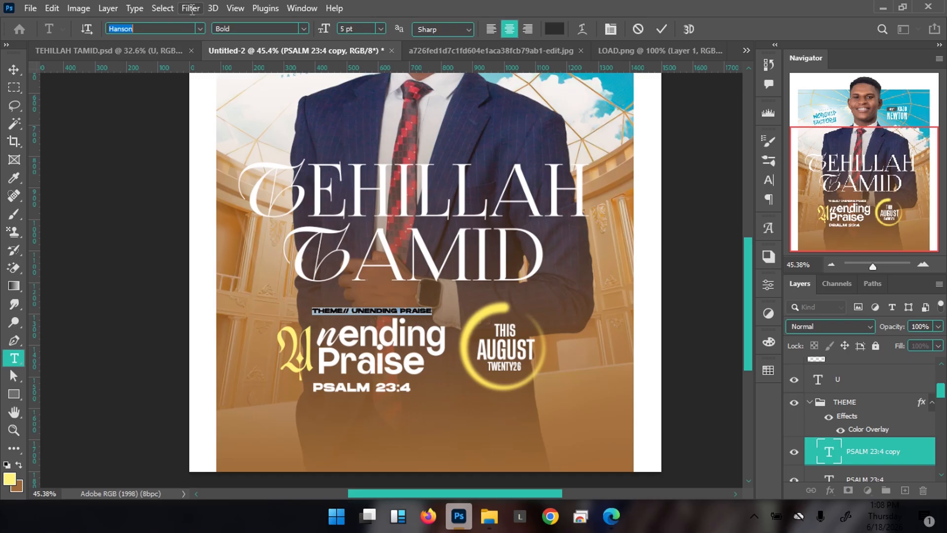
type("gutto")
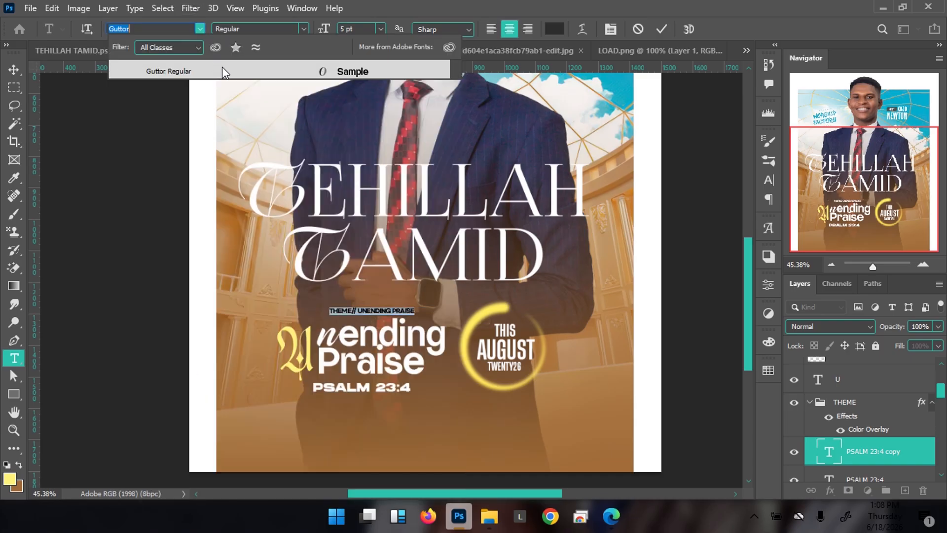
left_click(222, 71)
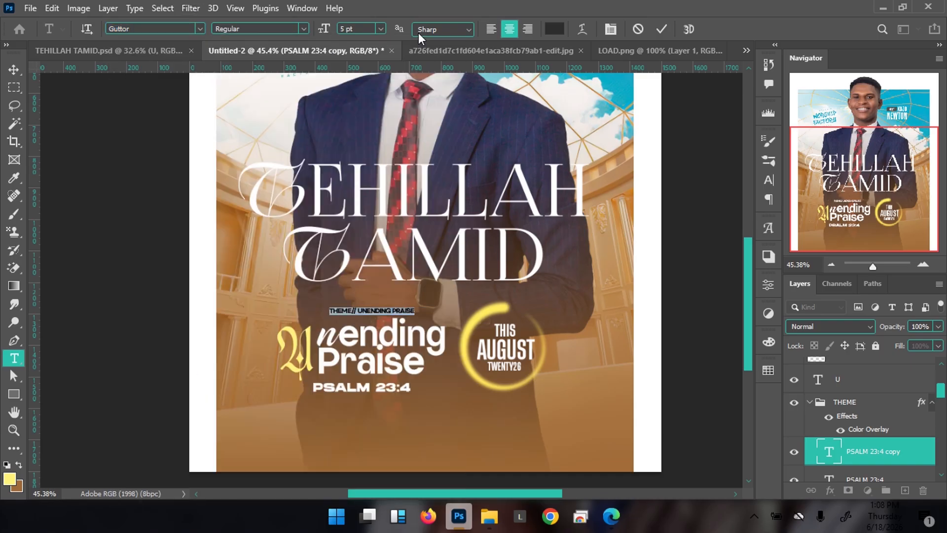
left_click(611, 29)
left_click_drag(688, 187, 709, 196)
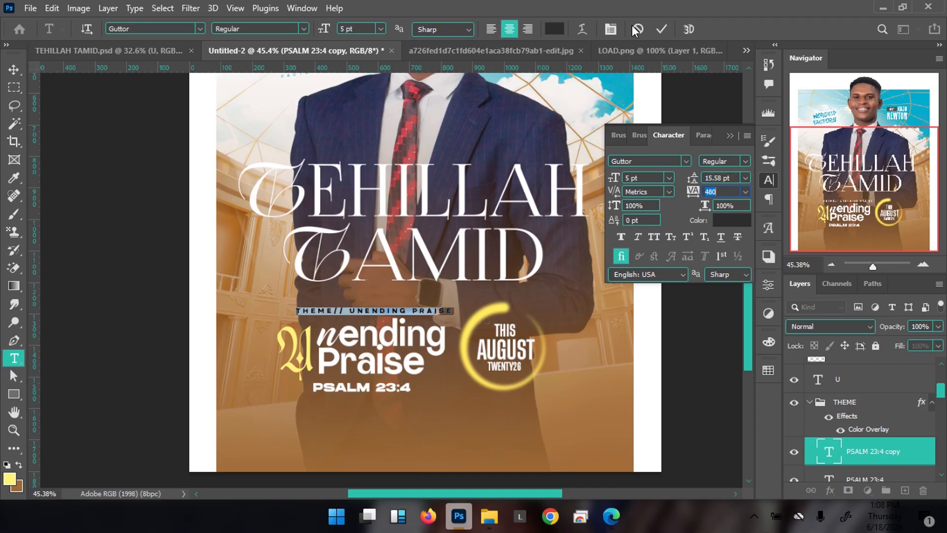
left_click(660, 30)
key("v")
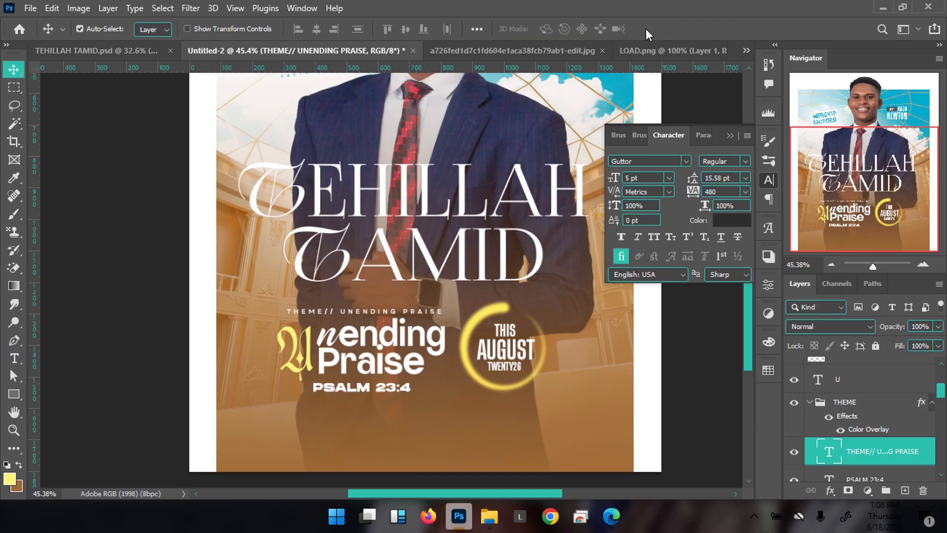
key("ctrl+minus")
key("ctrl+minus")
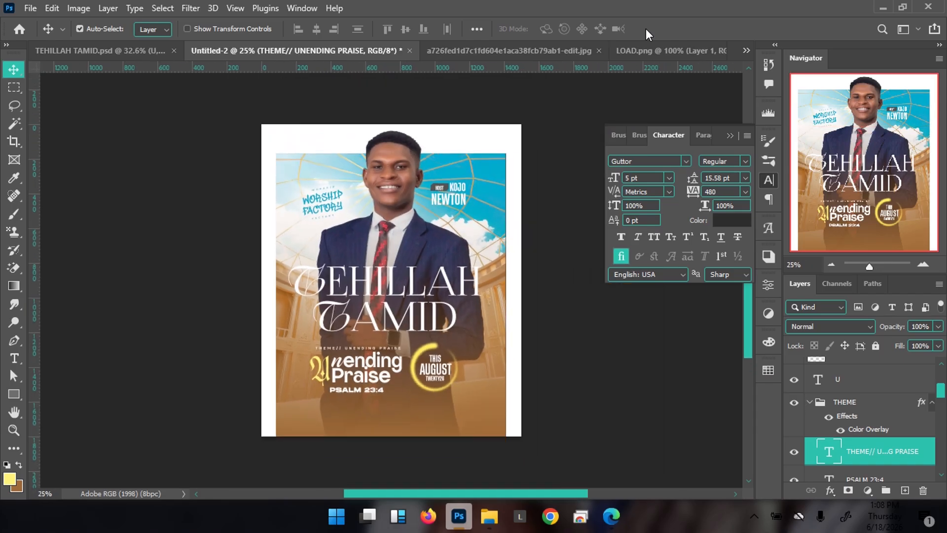
left_click(126, 50)
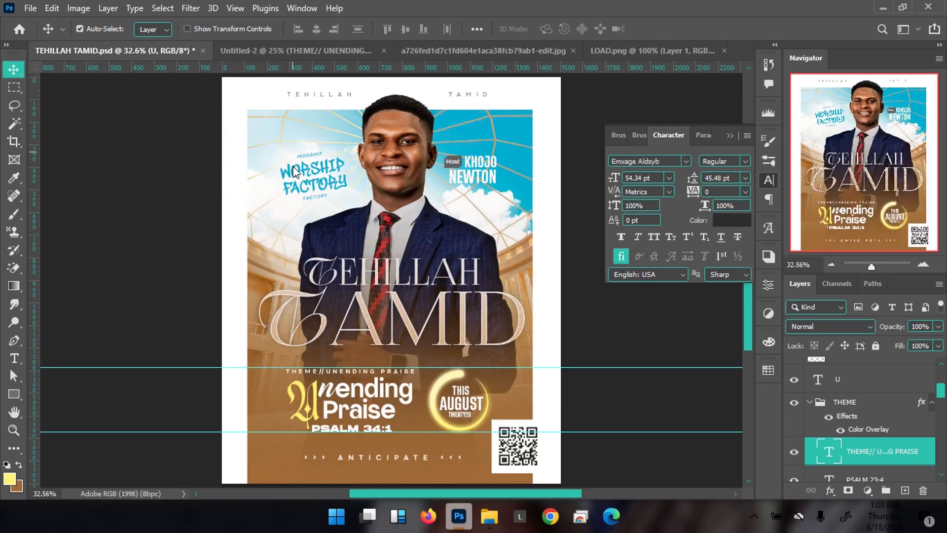
left_click(327, 55)
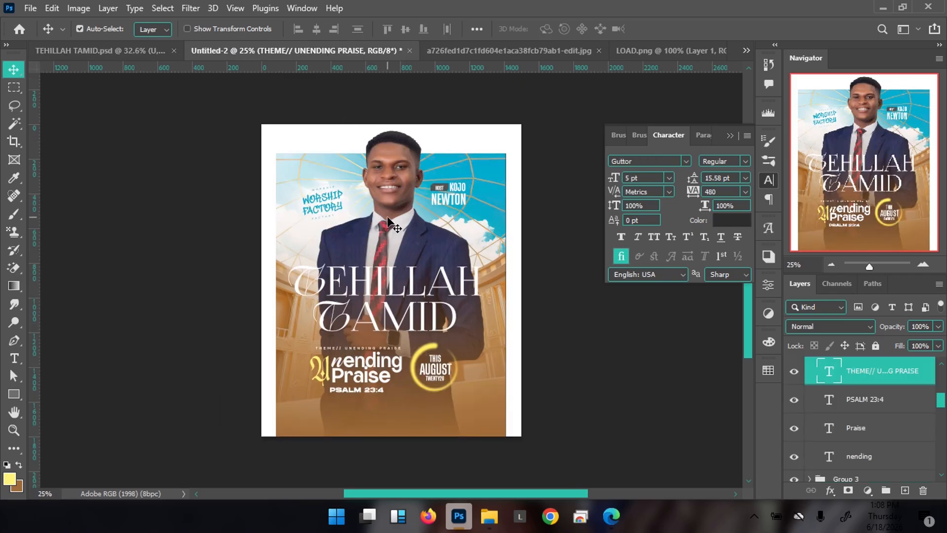
left_click(153, 51)
left_click(390, 170)
left_click(390, 179)
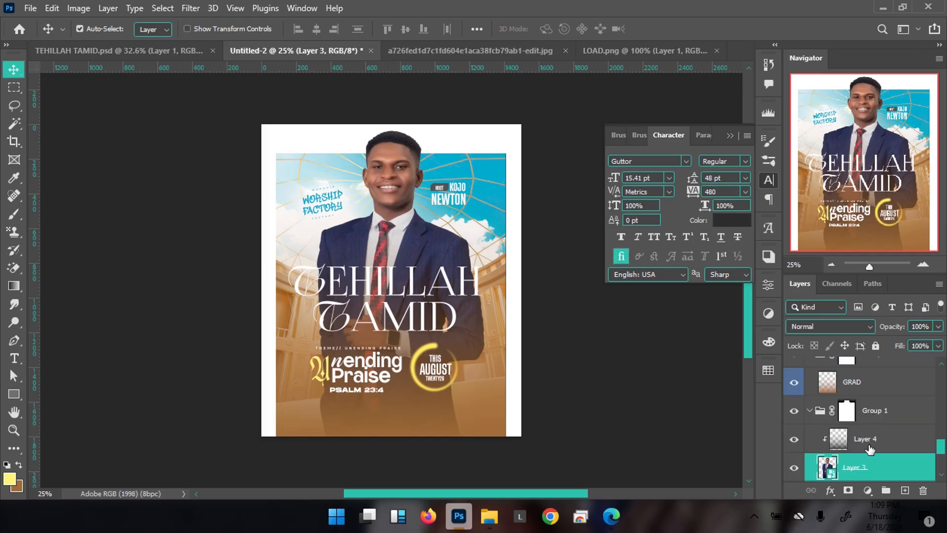
Add a Gradient Map adjustment over the photo and set its left colour stop to black
left_click(868, 491)
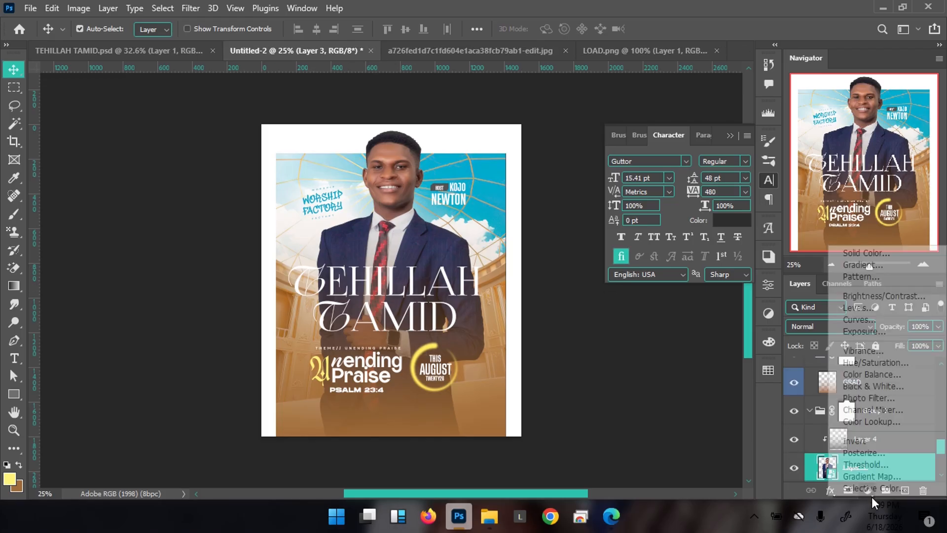
left_click(868, 475)
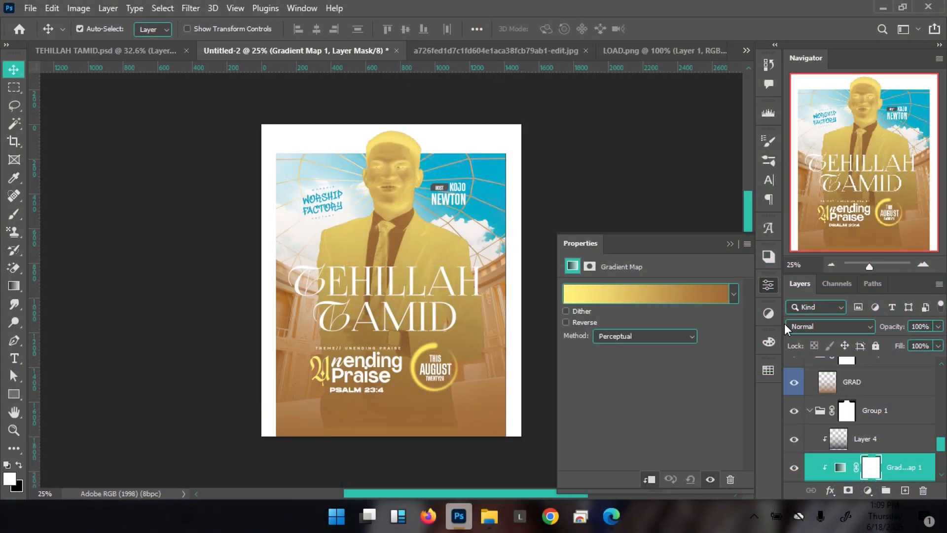
left_click(668, 294)
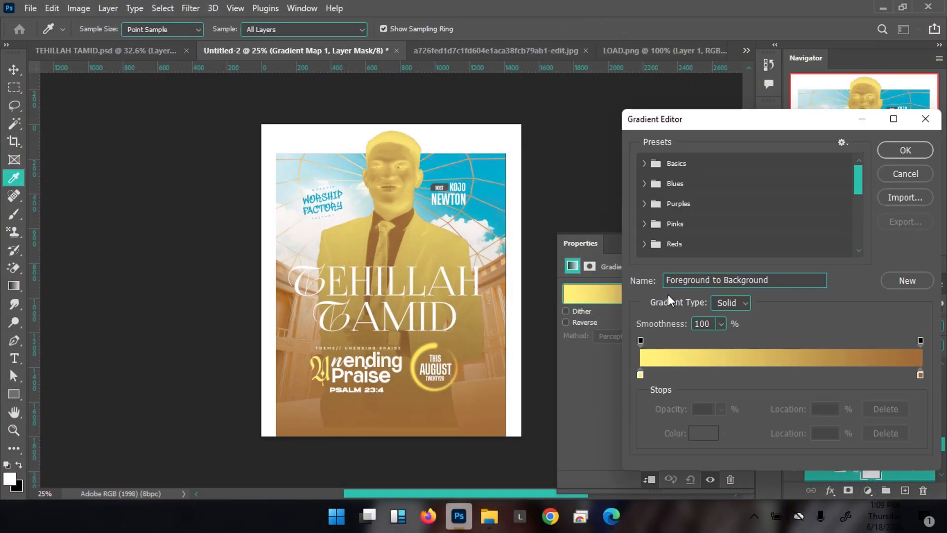
left_click(641, 374)
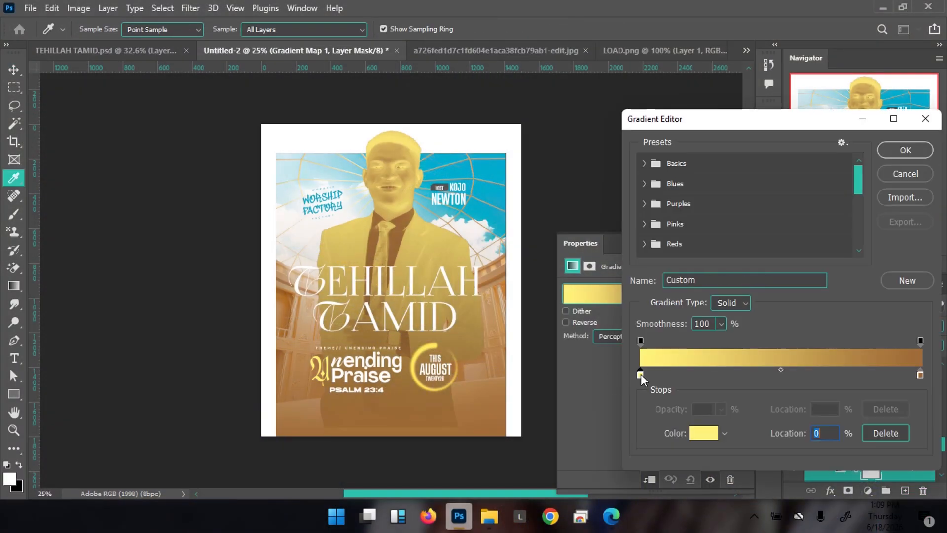
left_click(694, 438)
left_click_drag(694, 370, 554, 458)
mouse_move(594, 423)
left_mouse_down()
mouse_move(650, 398)
mouse_move(552, 462)
left_mouse_up()
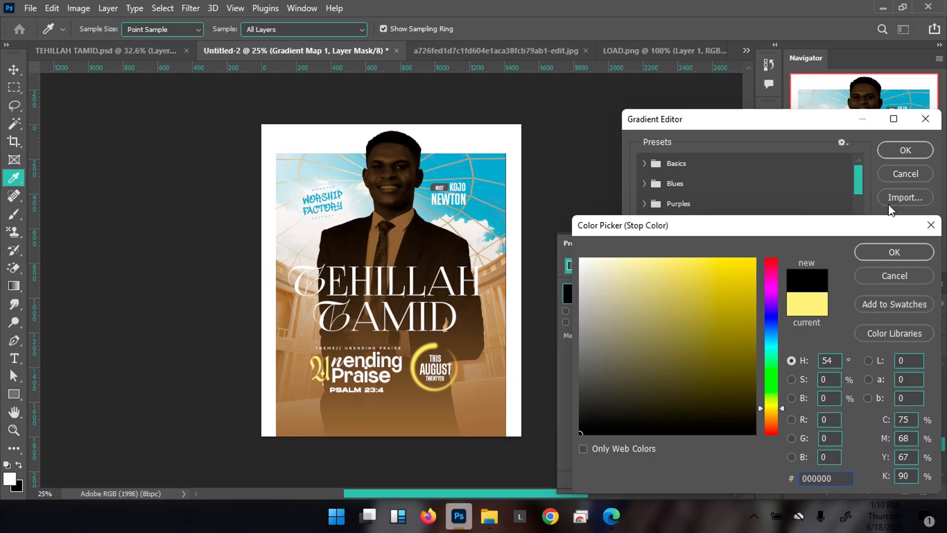
left_click(891, 251)
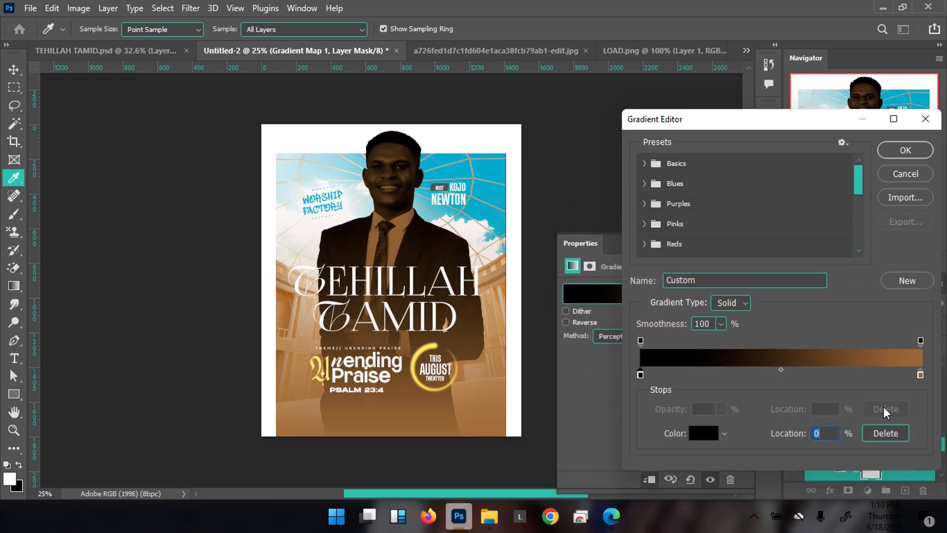
Set the gradient's right stop to white and apply the black-to-white gradient
left_click(921, 374)
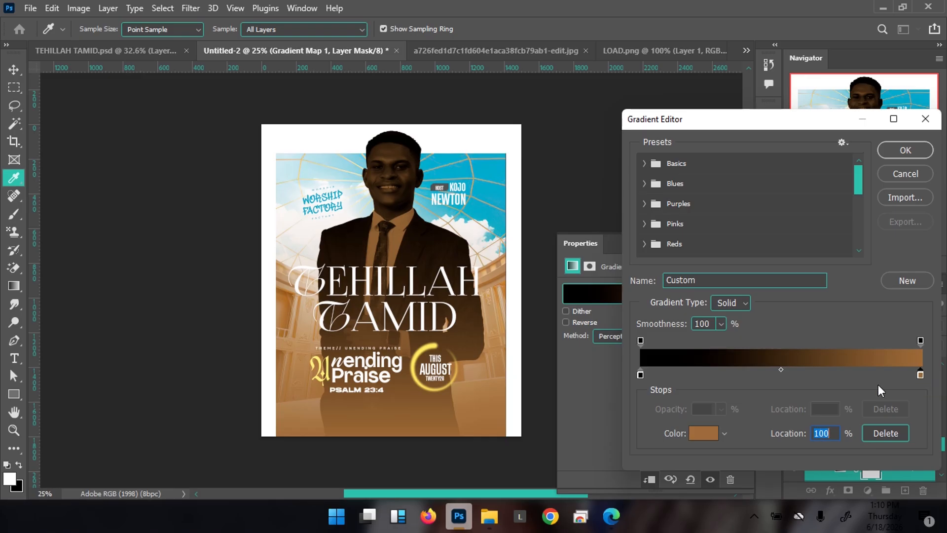
left_click(696, 435)
left_click_drag(606, 303, 580, 256)
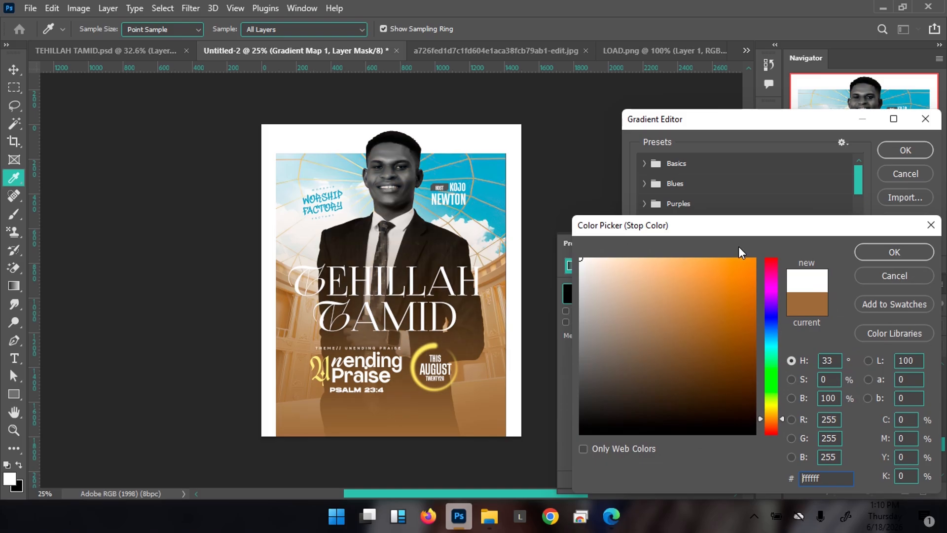
left_click(915, 253)
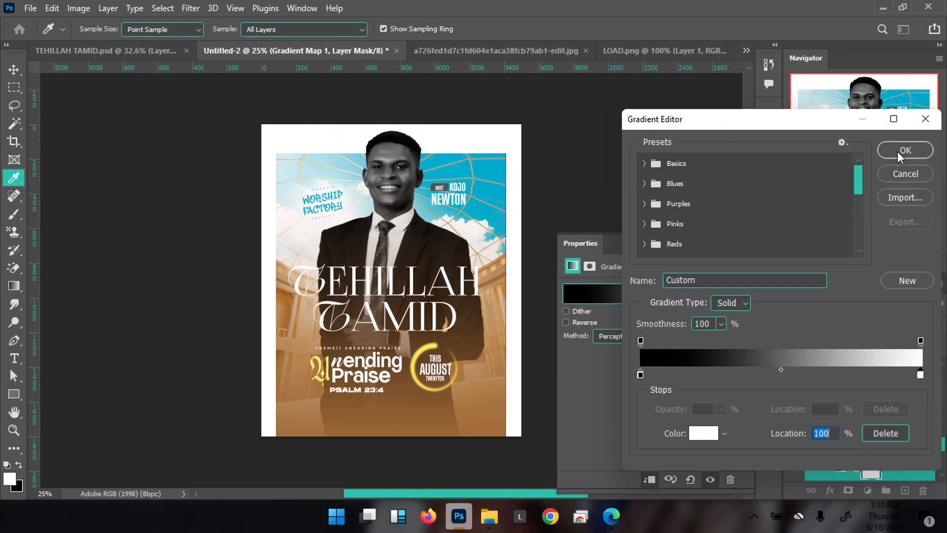
left_click(899, 150)
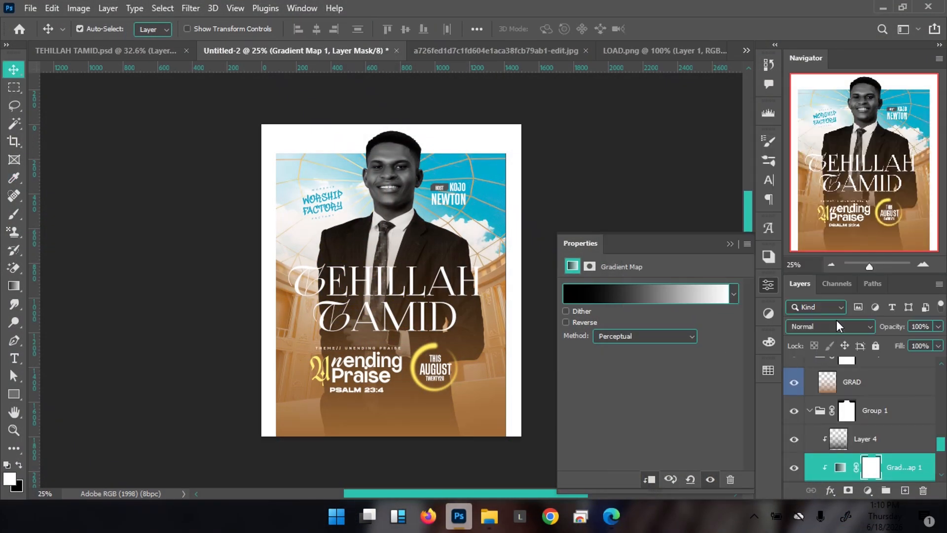
Blend Gradient Map 1 in Soft Light and collapse its Properties panel
left_click(837, 329)
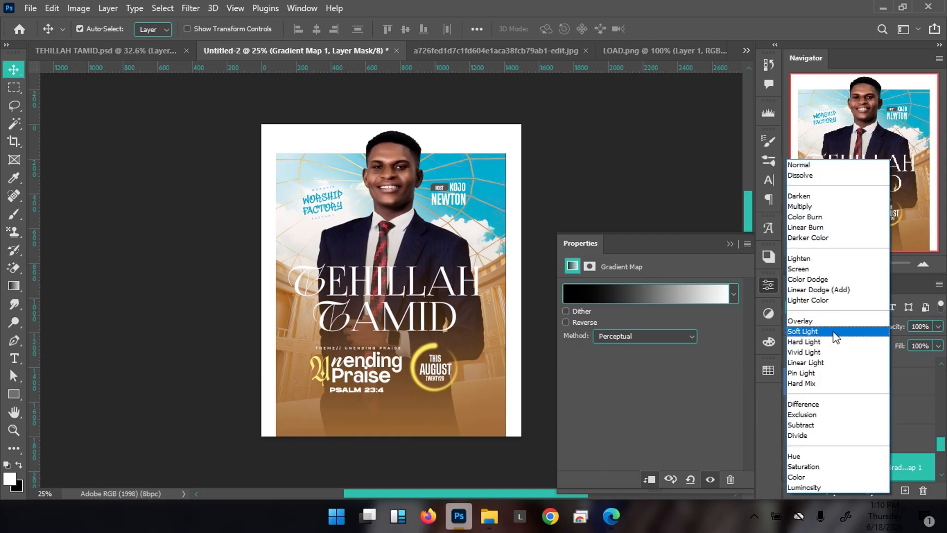
left_click(835, 335)
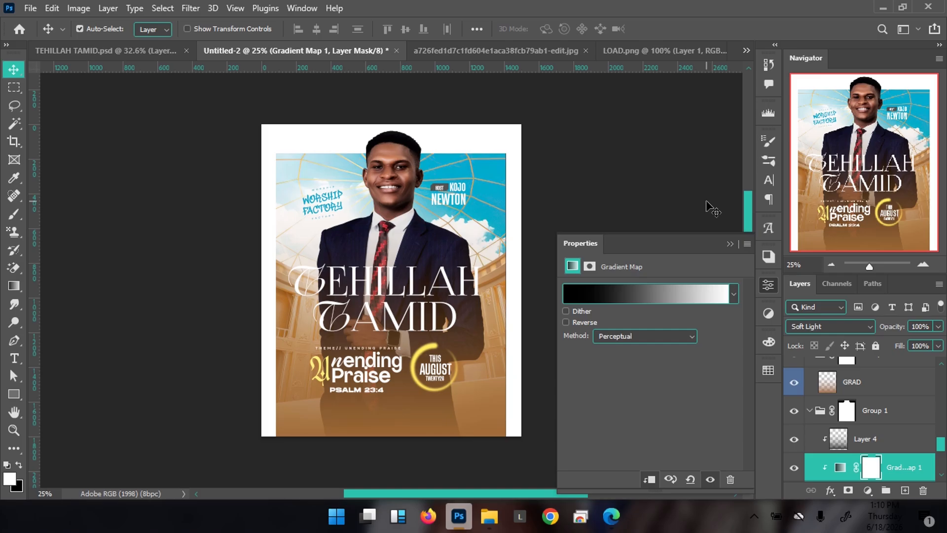
left_click(729, 243)
scroll(849, 394, "down", 2)
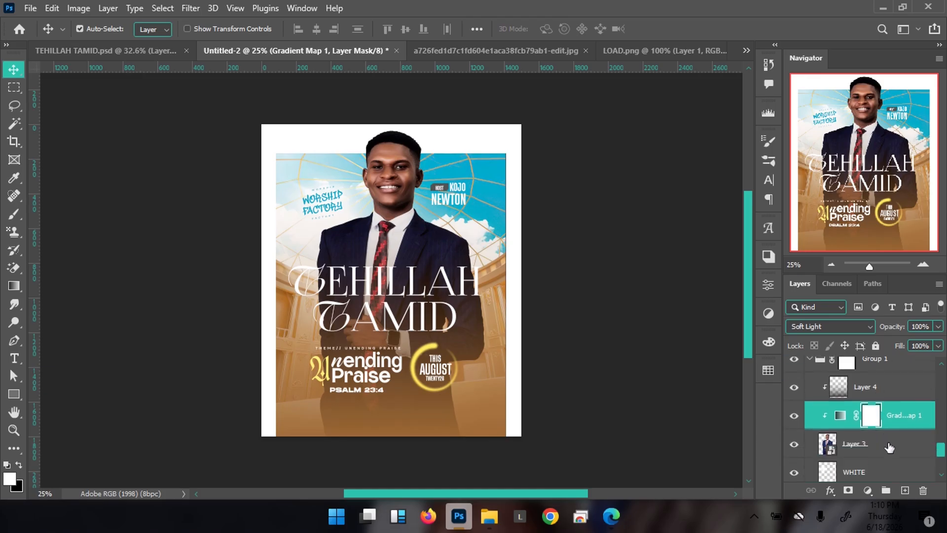
Select the subject photo Layer 3, closing its blending options without changes
left_click(889, 447)
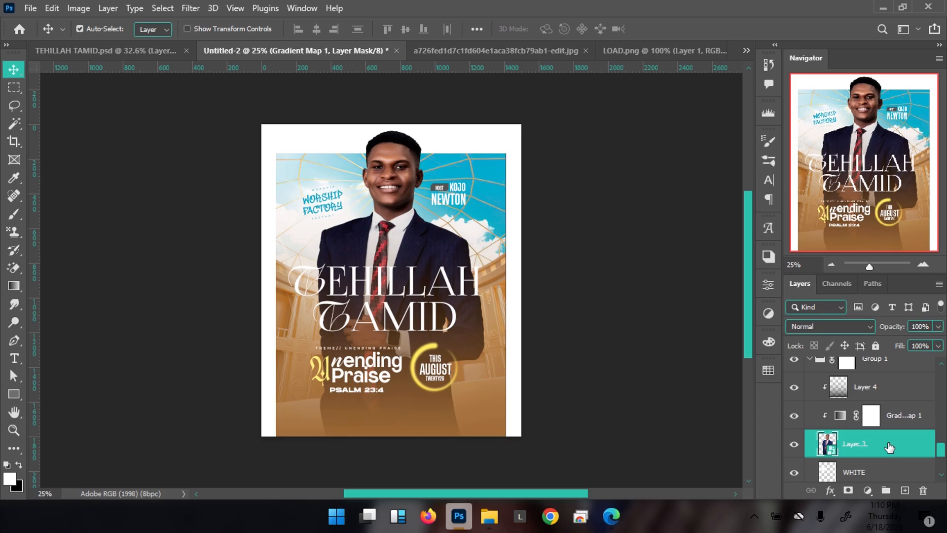
double_click(889, 447)
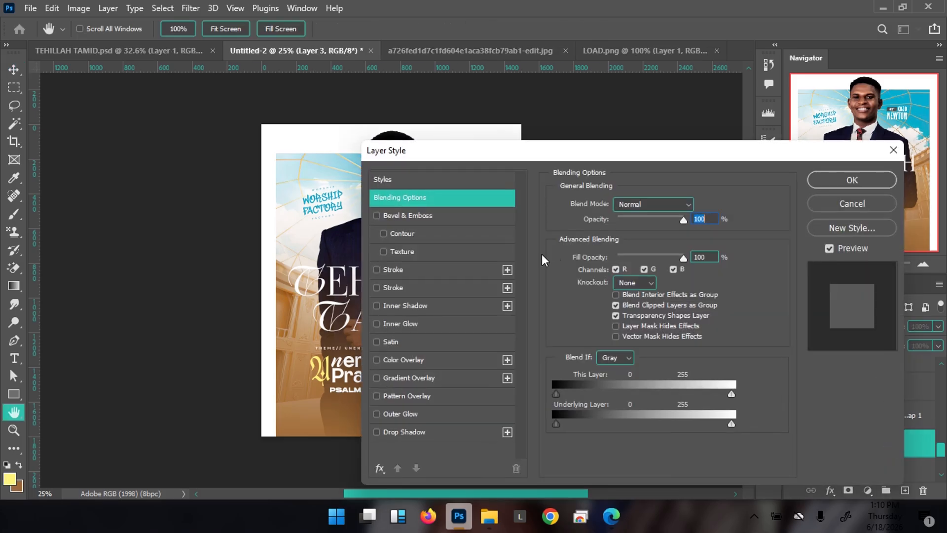
left_click_drag(696, 151, 632, 133)
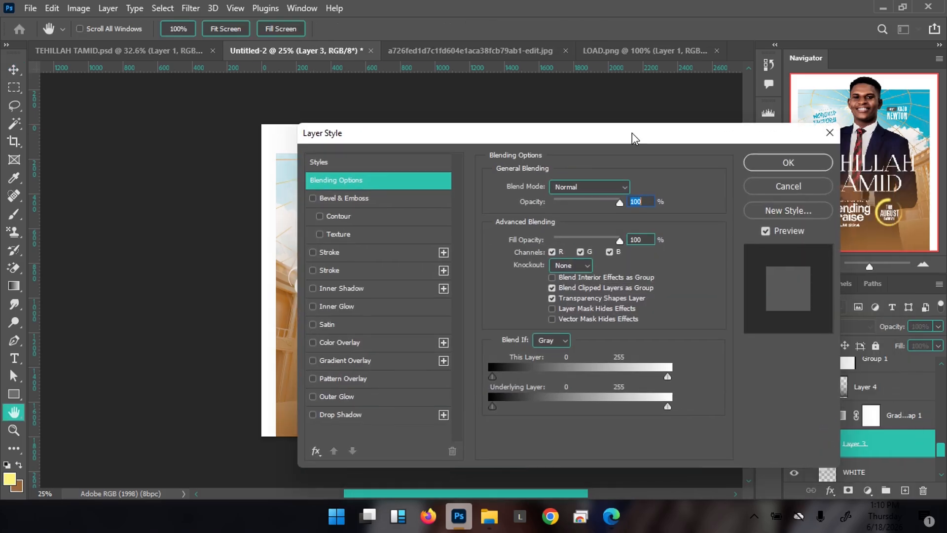
left_click(802, 186)
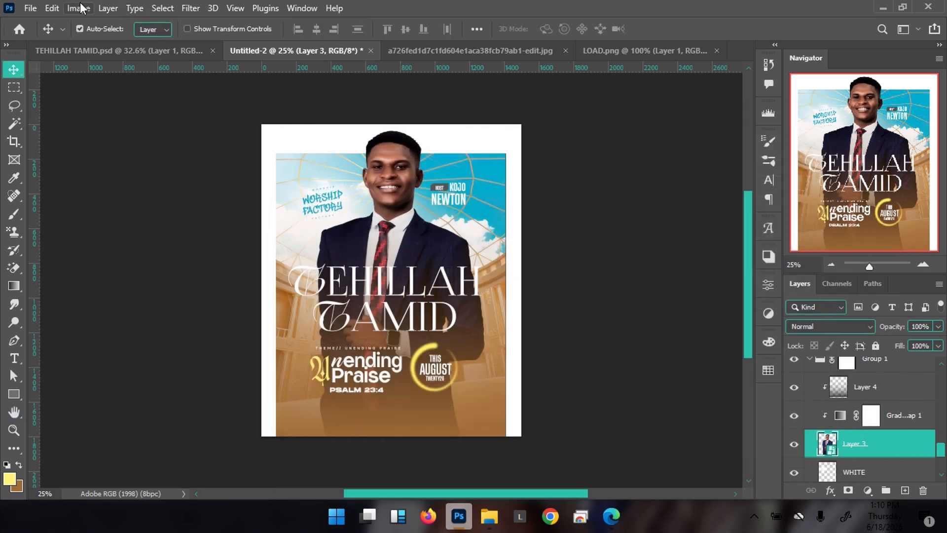
Apply the Camera Raw Filter to Layer 3 with Texture +90 and Clarity +51
left_click(191, 9)
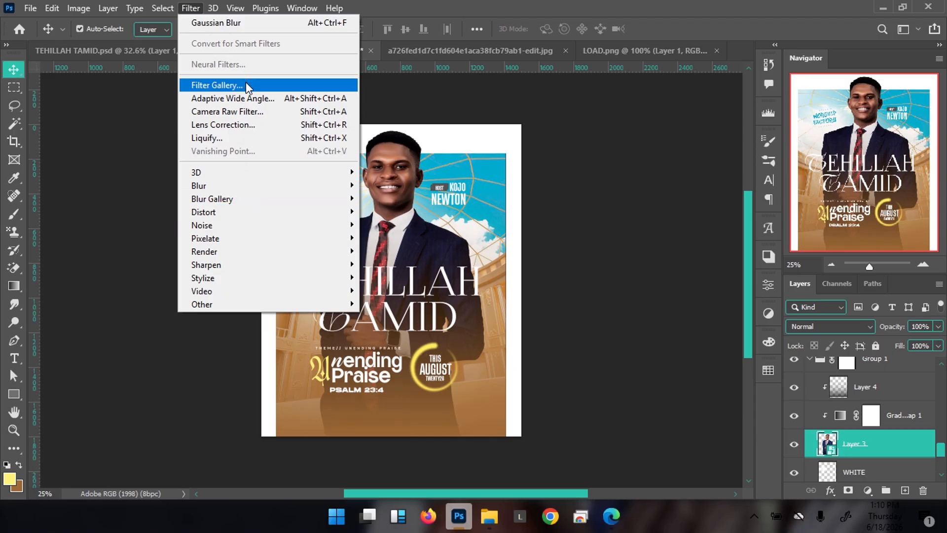
left_click(248, 110)
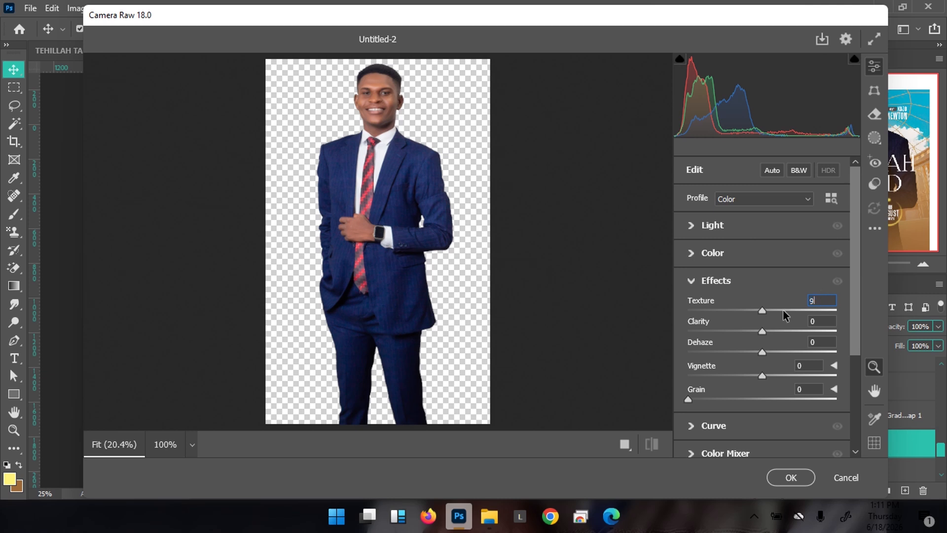
type("90")
key("Tab")
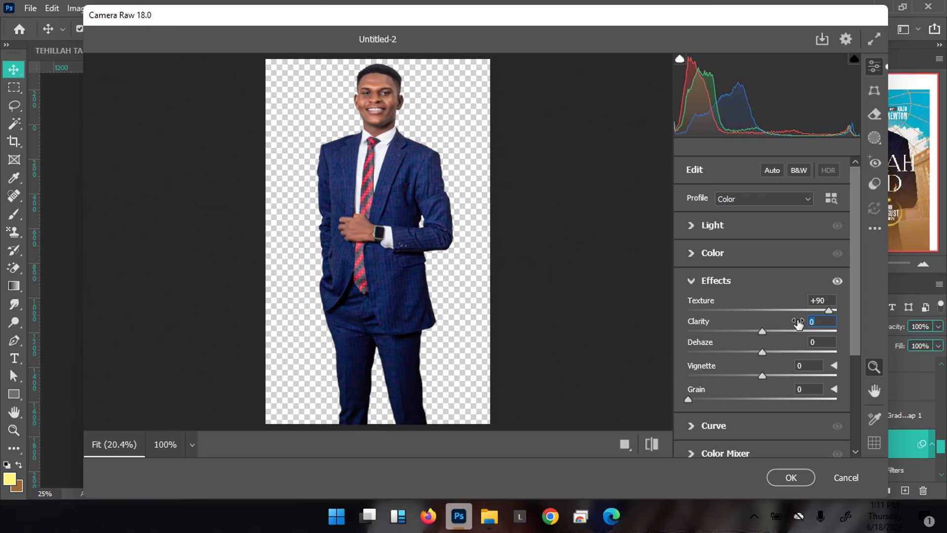
type("5")
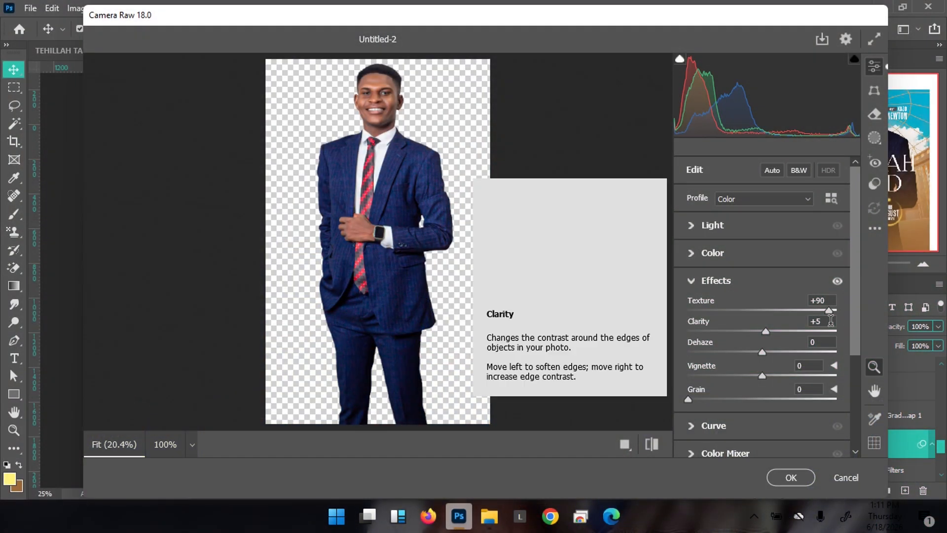
left_click(827, 322)
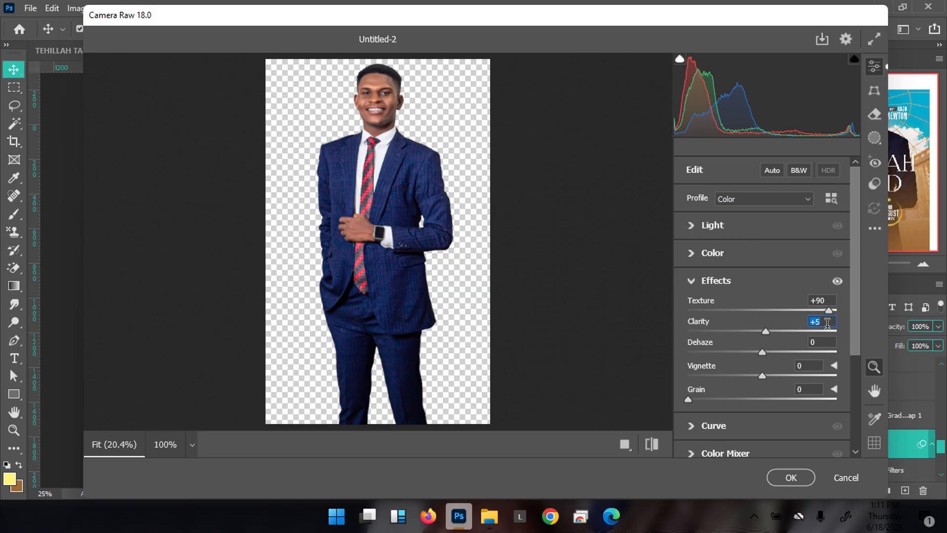
type("+51")
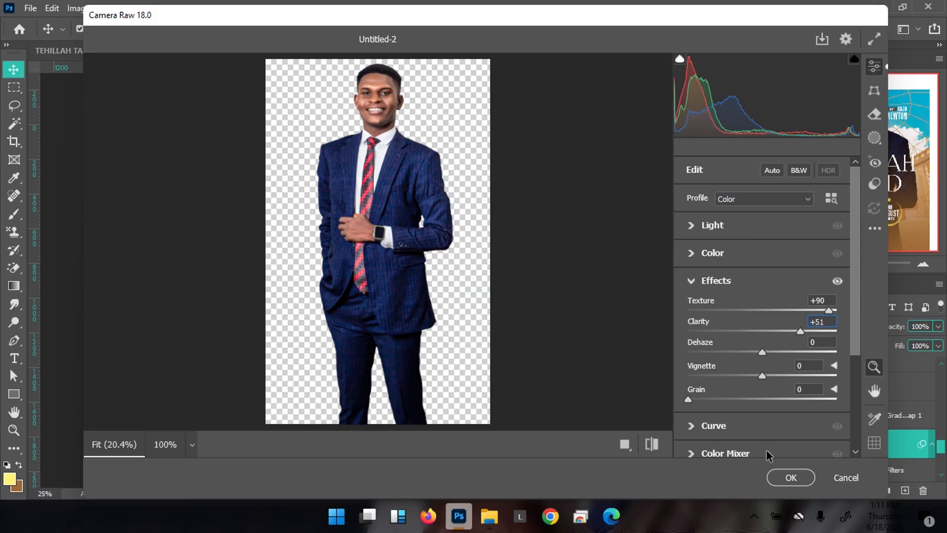
left_click(798, 475)
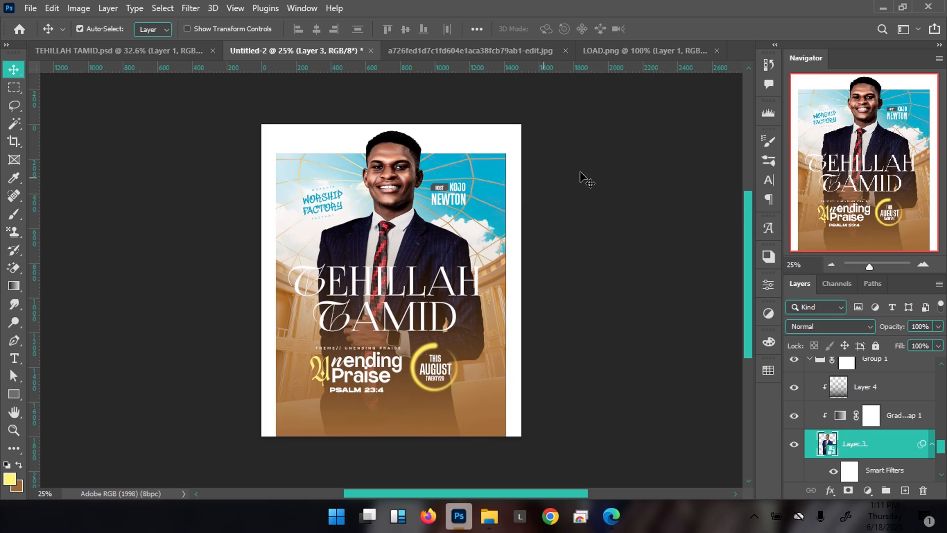
Use Image > Adjustments > Shadows/Highlights, settling on shadows Amount 35% and Tone 58%
scroll(912, 473, "down", 1)
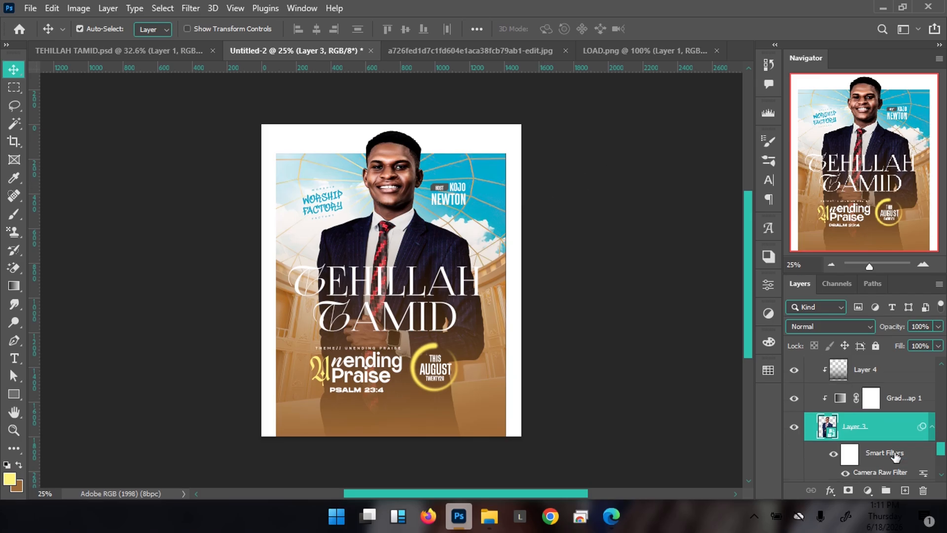
left_click(79, 9)
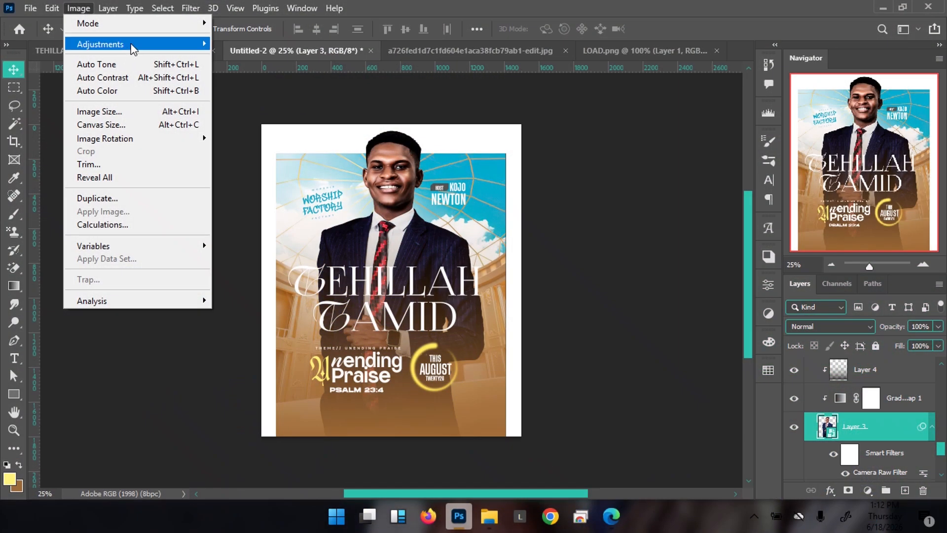
mouse_move(131, 44)
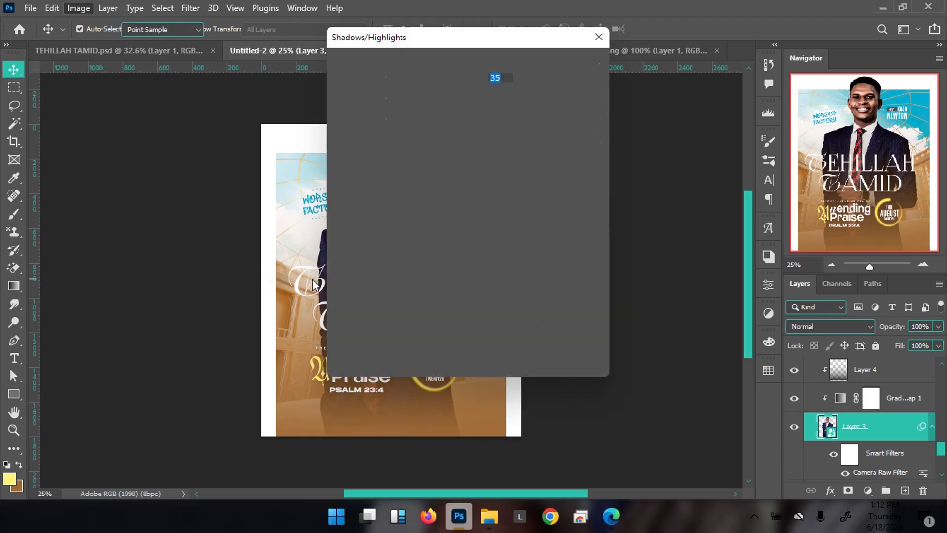
left_click_drag(511, 39, 693, 44)
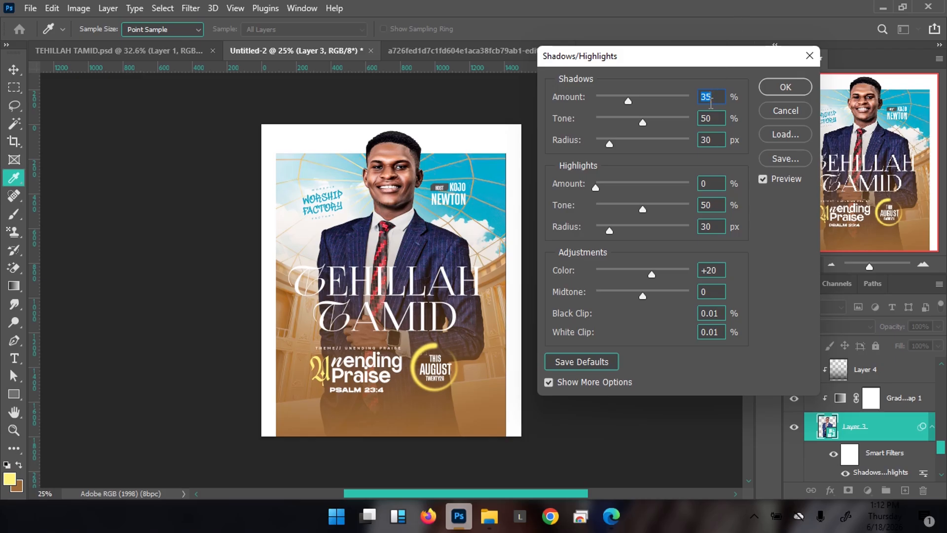
left_click(718, 119)
type("58")
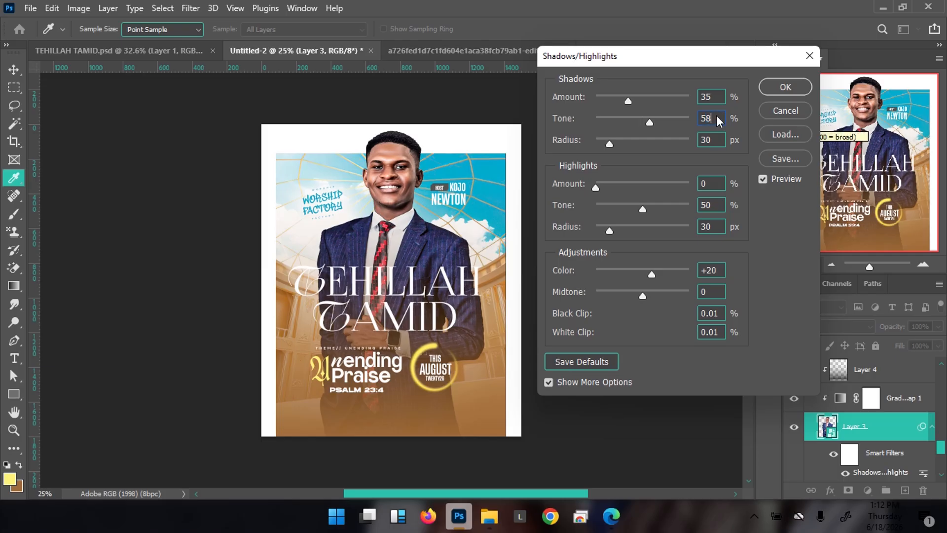
left_click(790, 86)
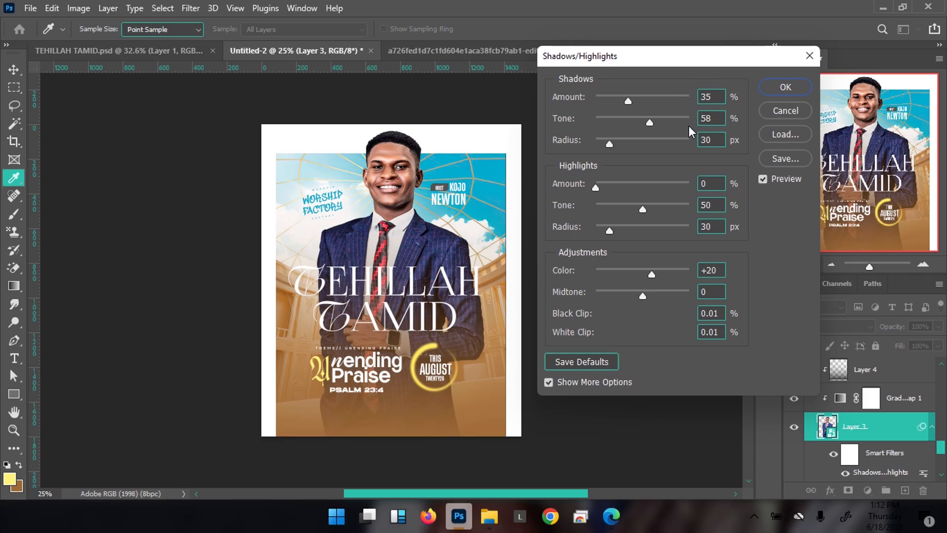
left_click_drag(646, 121, 645, 122)
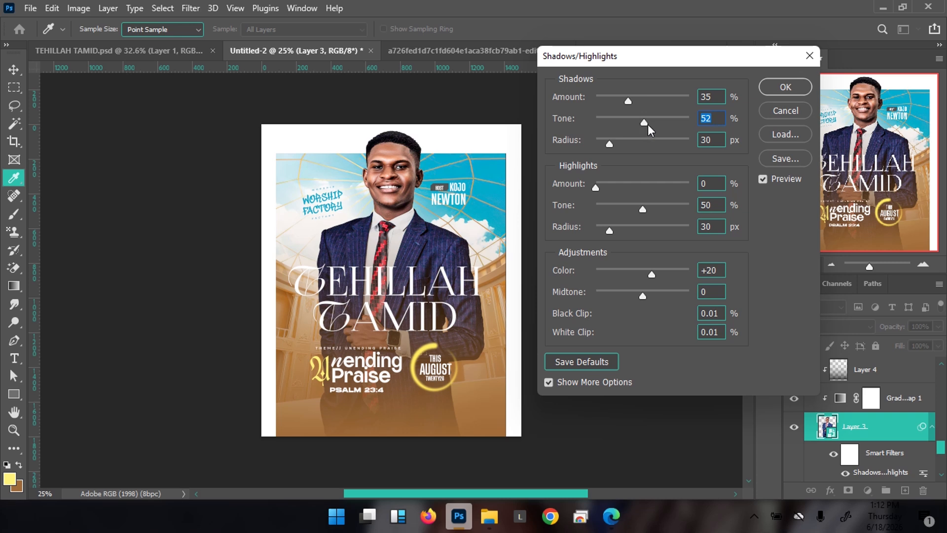
left_click(654, 122)
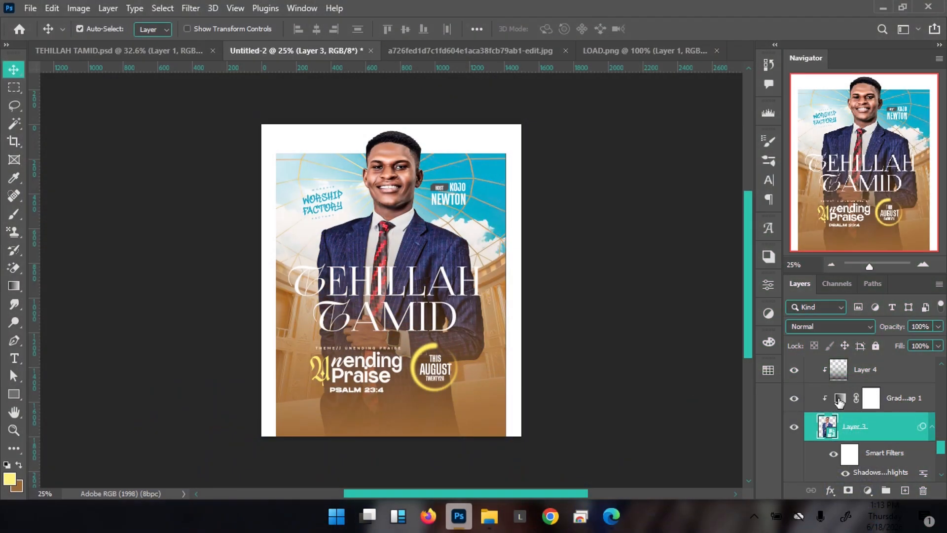
In Gradient Map 1's gradient editor, drag the black-to-white midpoint to about 62%
double_click(840, 399)
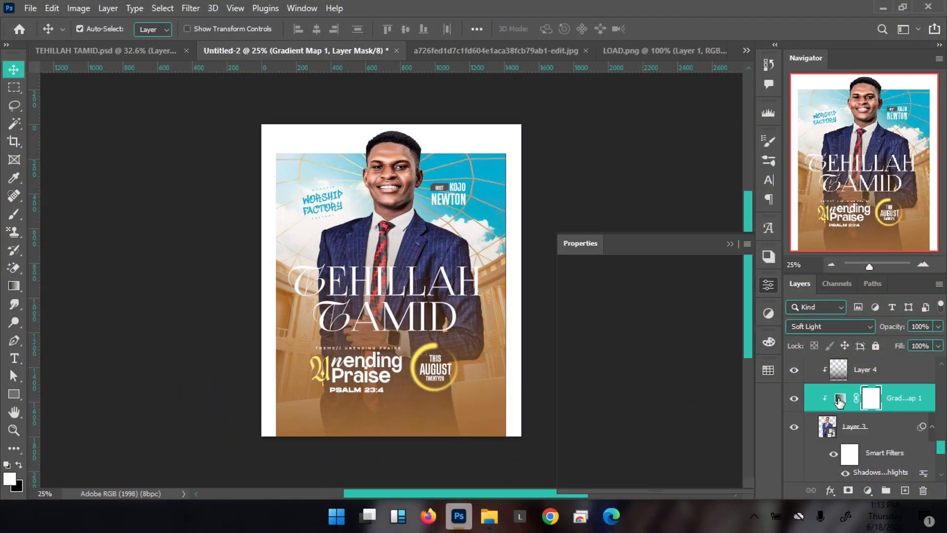
left_click(661, 300)
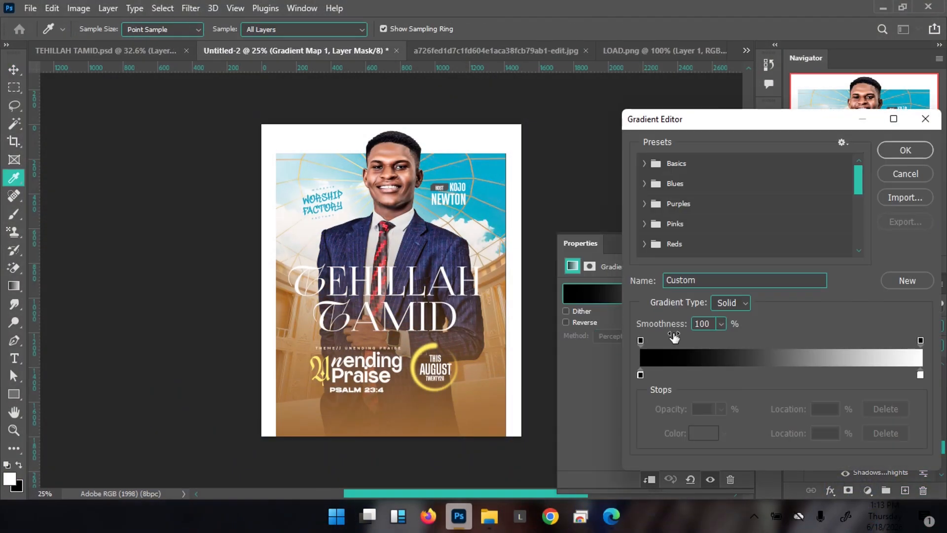
left_click(640, 375)
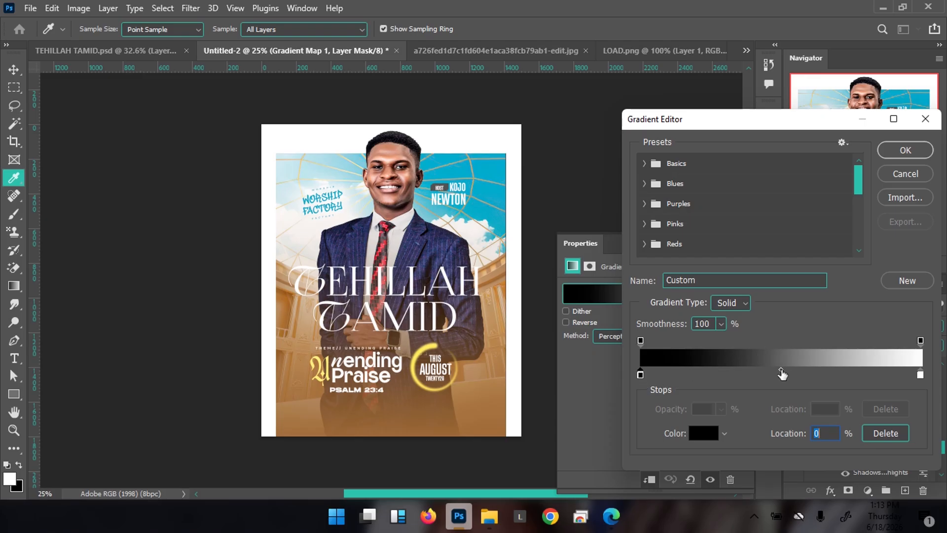
left_click_drag(782, 371, 807, 374)
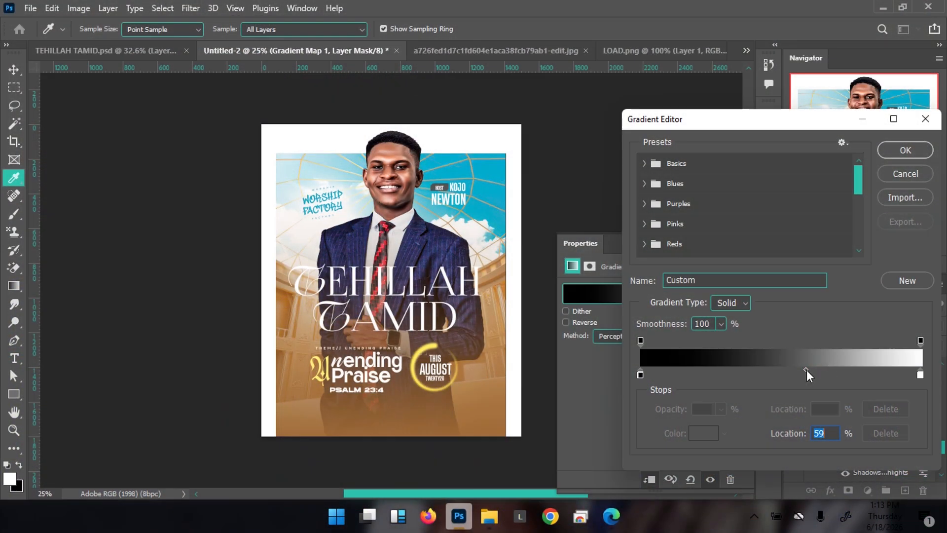
left_click_drag(807, 370, 769, 371)
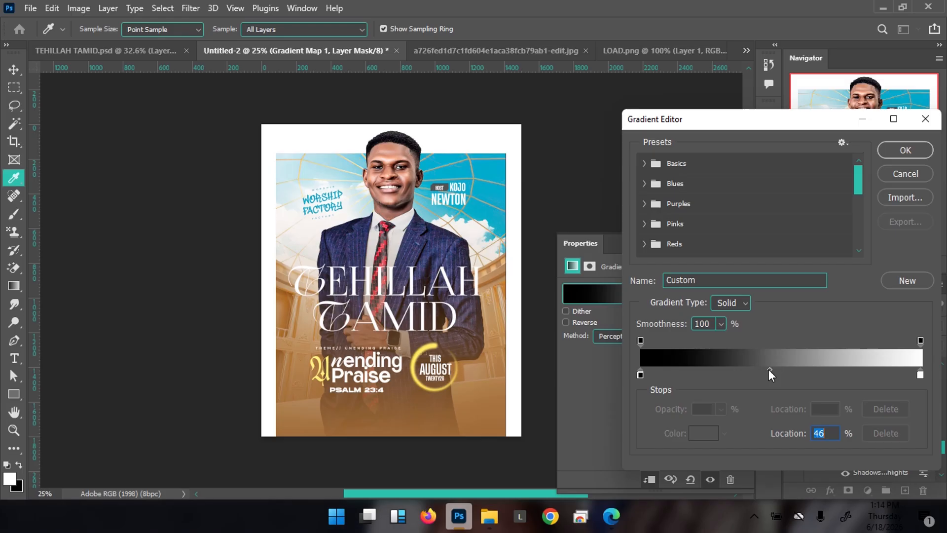
left_click_drag(769, 370, 817, 374)
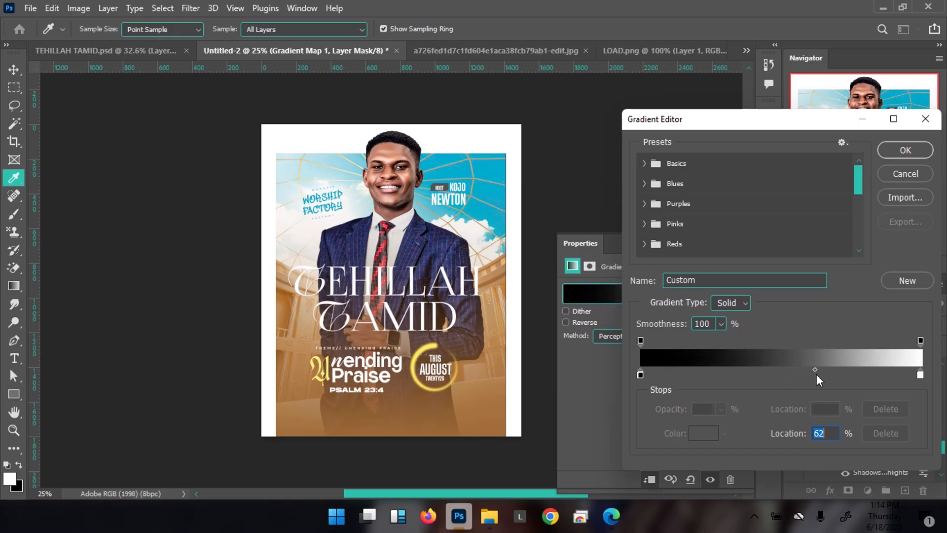
left_click(898, 148)
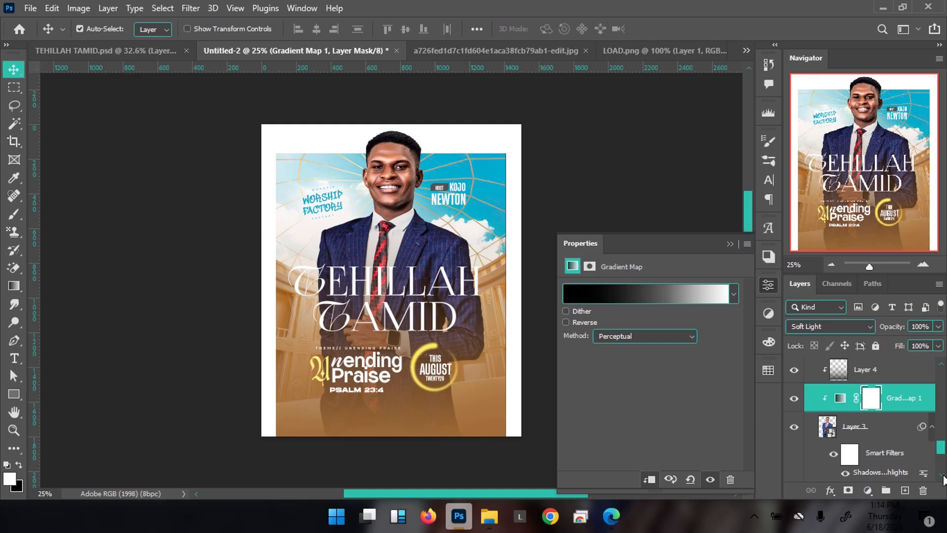
scroll(943, 478, "down", 2)
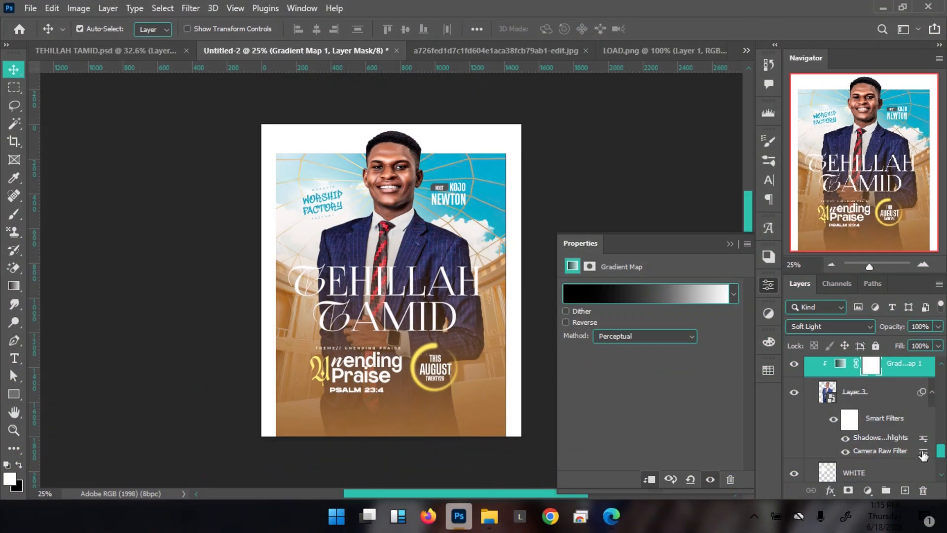
Set Layer 3's Camera Raw Filter blending opacity to 95%
double_click(924, 456)
left_click(489, 207)
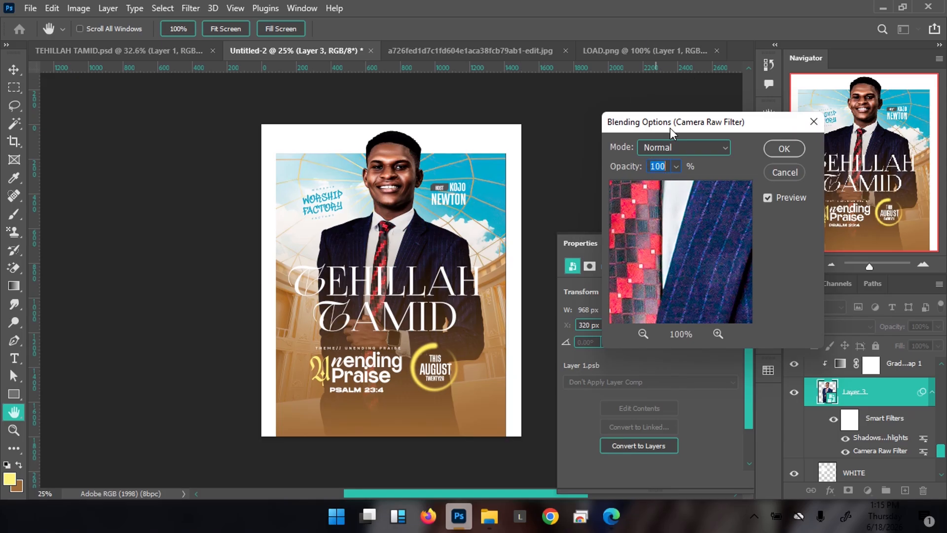
left_click(676, 167)
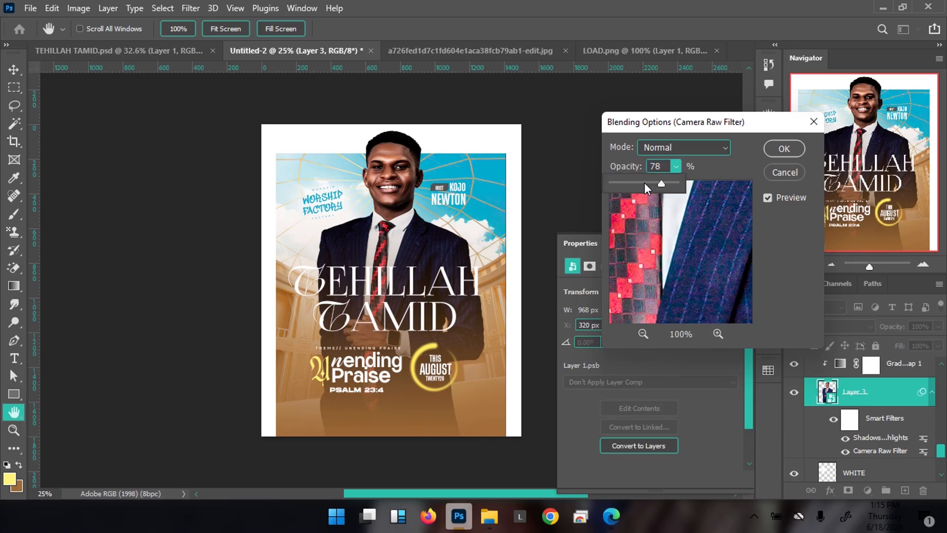
left_click_drag(623, 183, 618, 184)
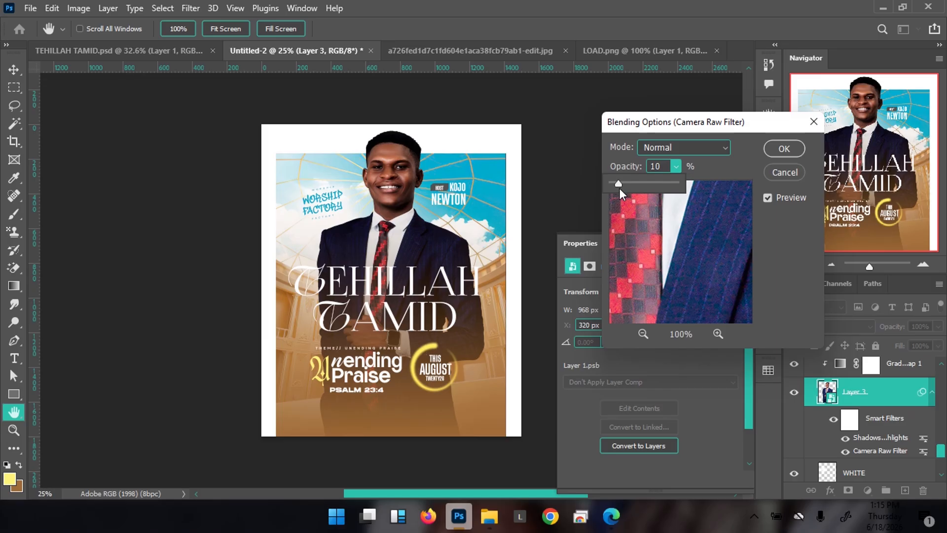
left_click(668, 183)
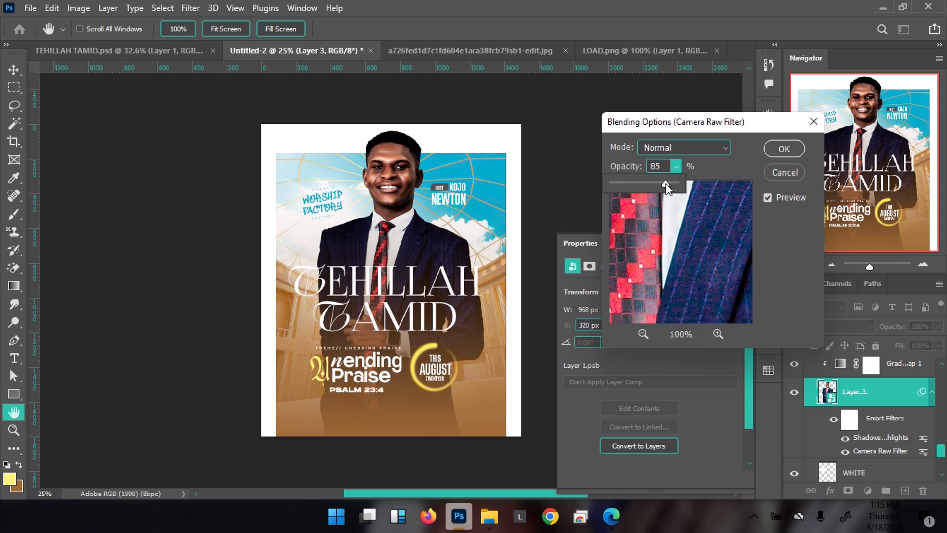
left_click(777, 145)
left_click(777, 145)
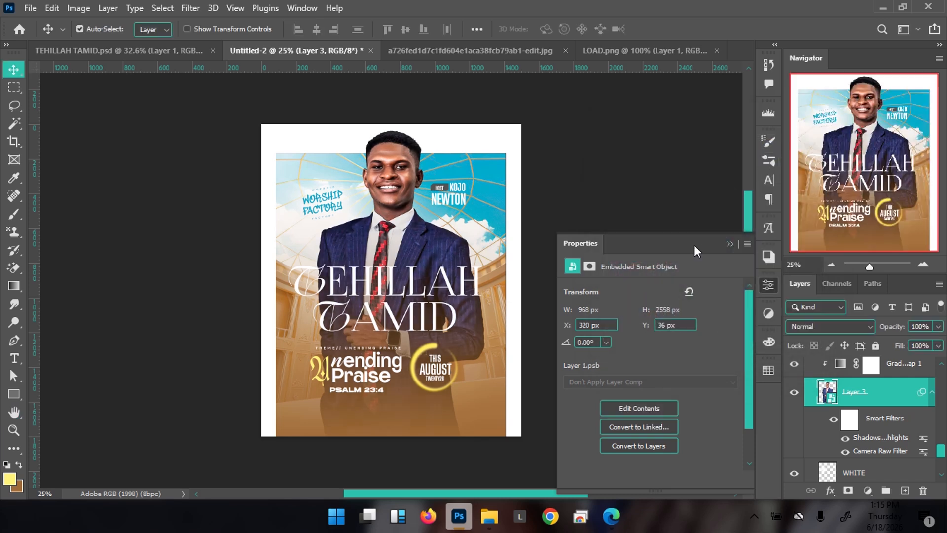
left_click(924, 452)
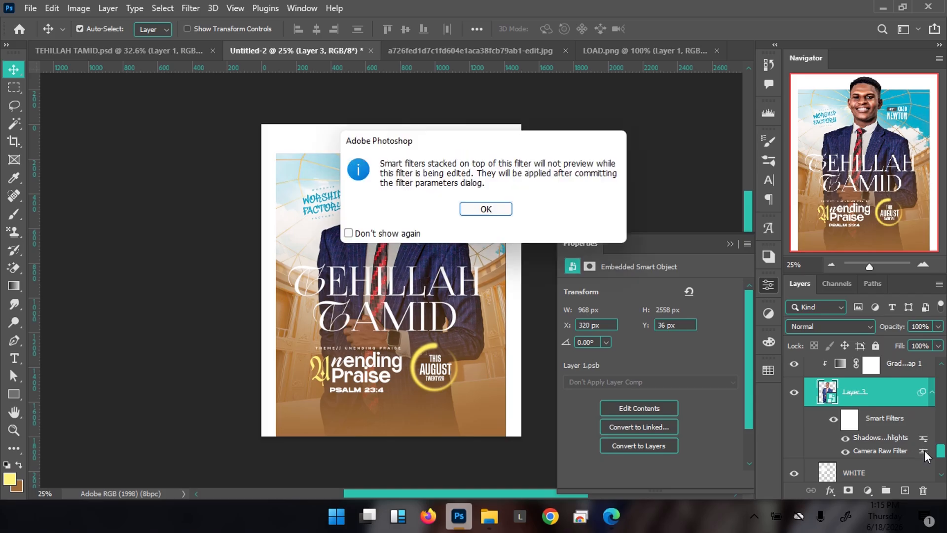
left_click(484, 208)
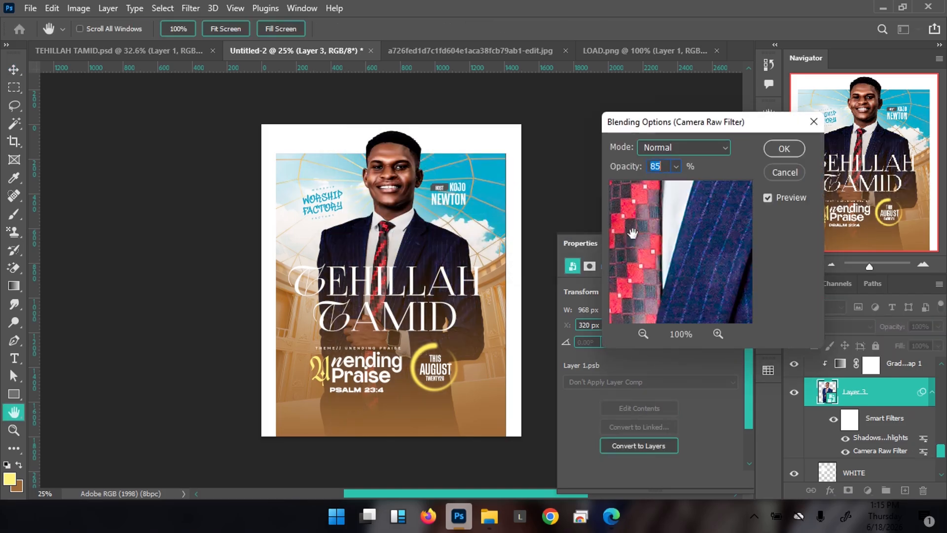
left_click(676, 167)
left_click_drag(679, 186, 682, 187)
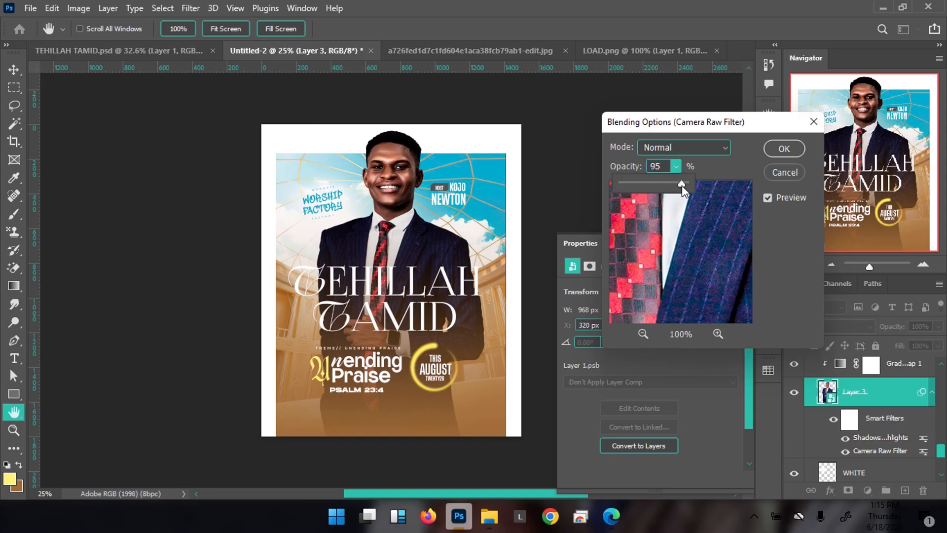
left_click(783, 151)
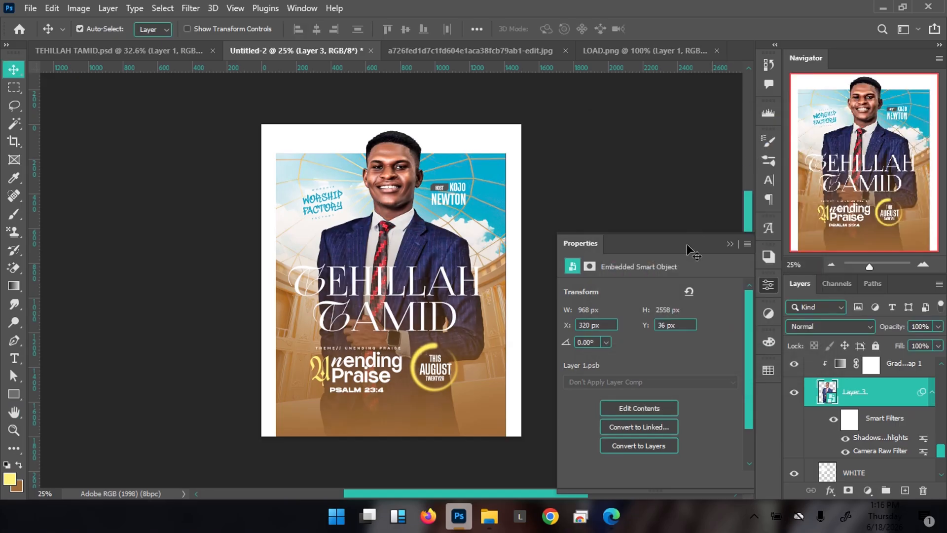
Close the floating Properties panel and select the TEHILLAH TAMID title text layer
left_click(729, 244)
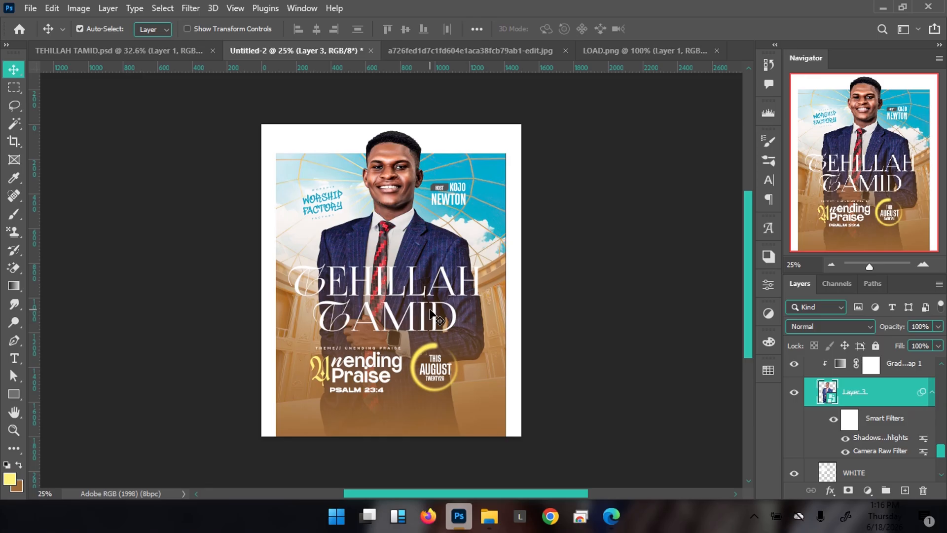
left_click(446, 276)
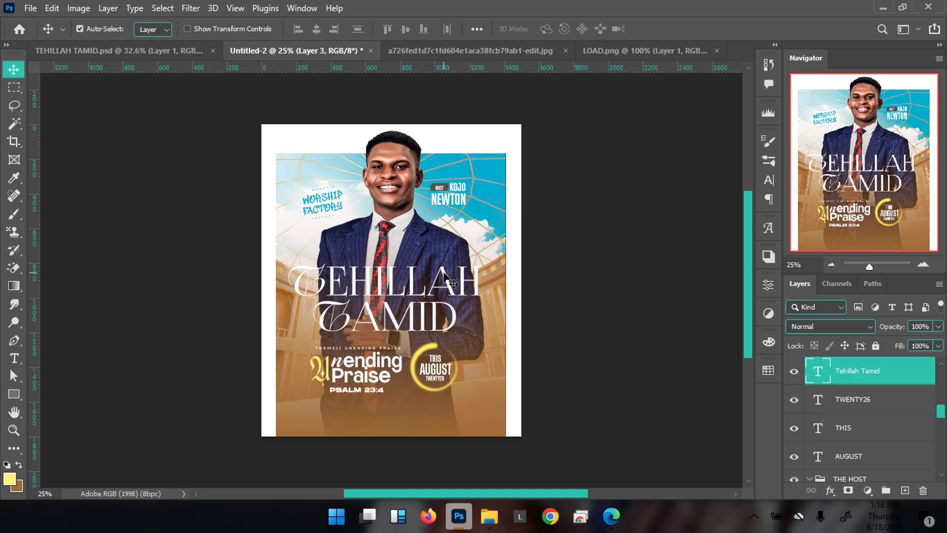
Give the title a Bevel & Emboss: depth 428%, size 83 px, pale yellow fff190 highlight
double_click(907, 376)
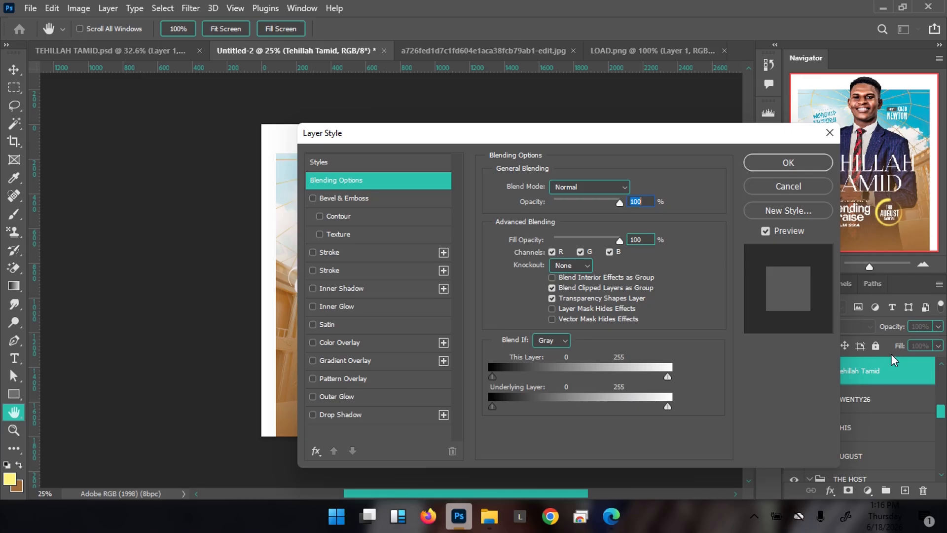
left_click(364, 197)
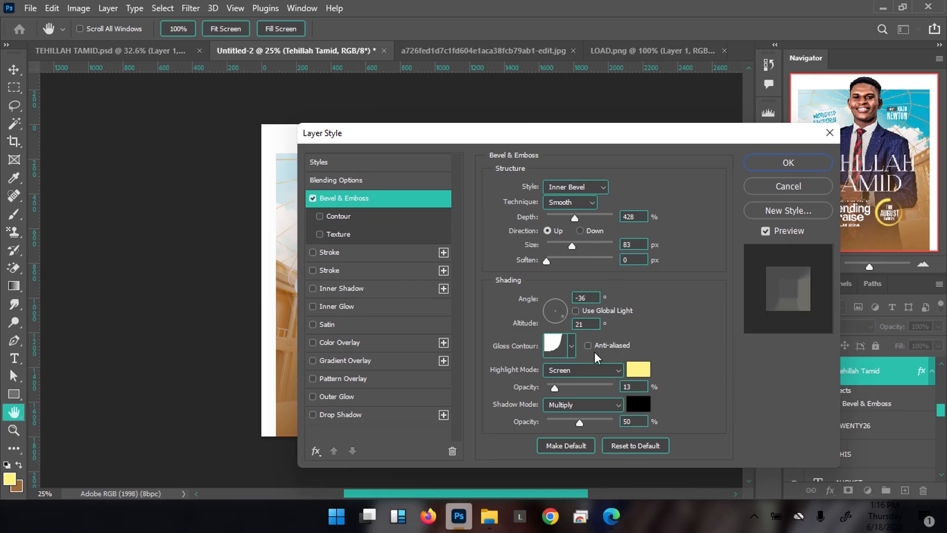
mouse_move(599, 143)
left_mouse_down()
mouse_move(609, 134)
mouse_move(602, 128)
left_mouse_up()
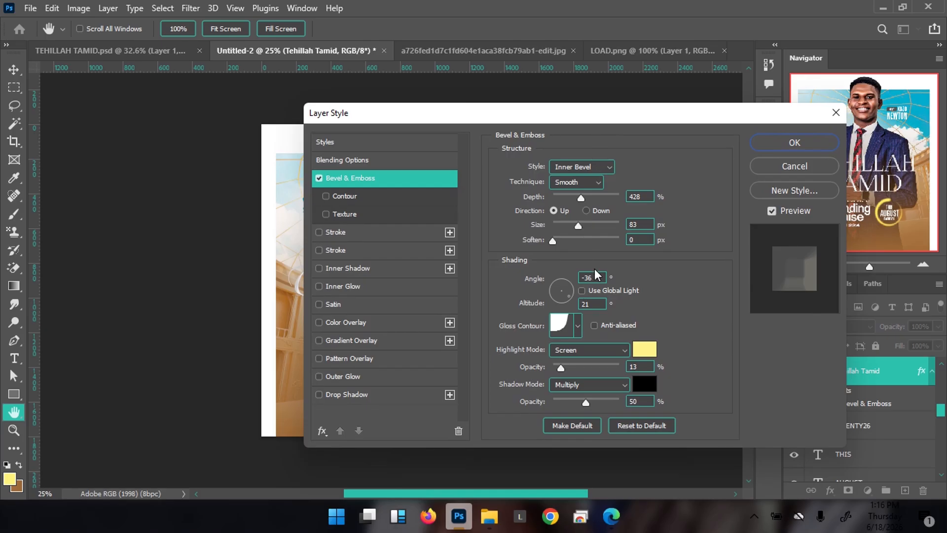
left_click(645, 350)
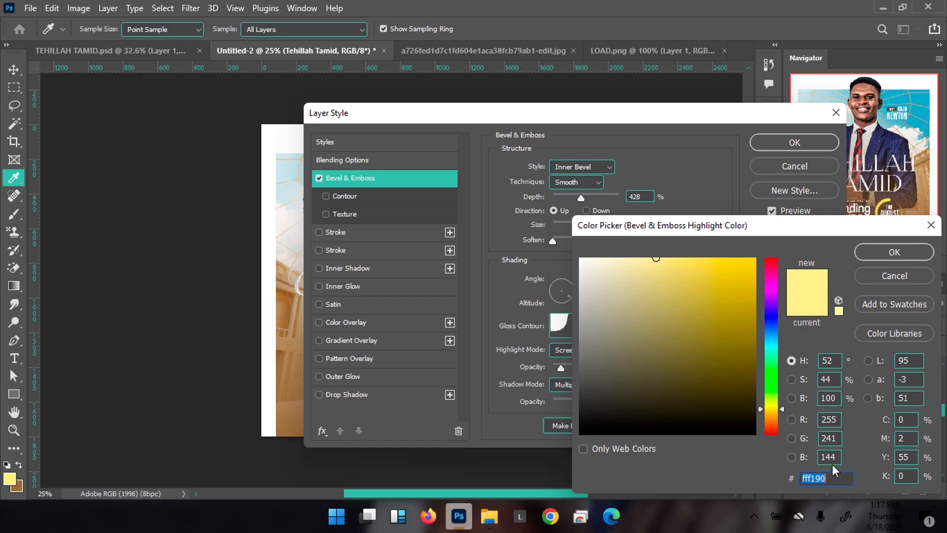
left_click(887, 254)
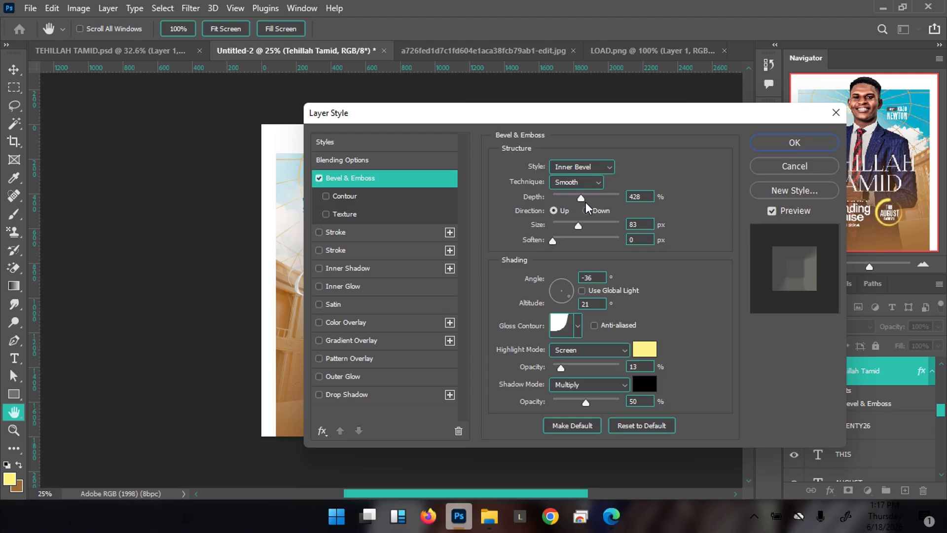
Add a radial-pattern Texture at 17% scale to the bevel and enable Stroke
left_click(397, 214)
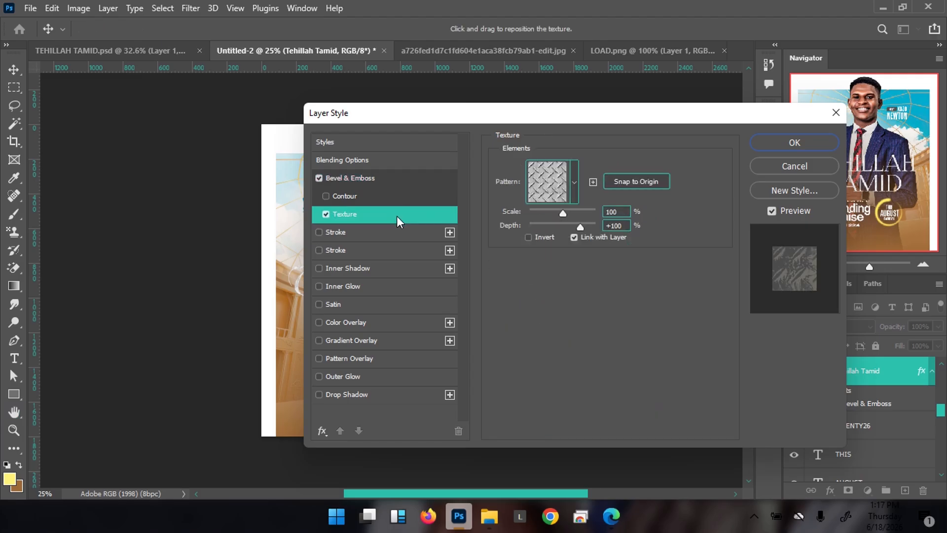
left_click(576, 194)
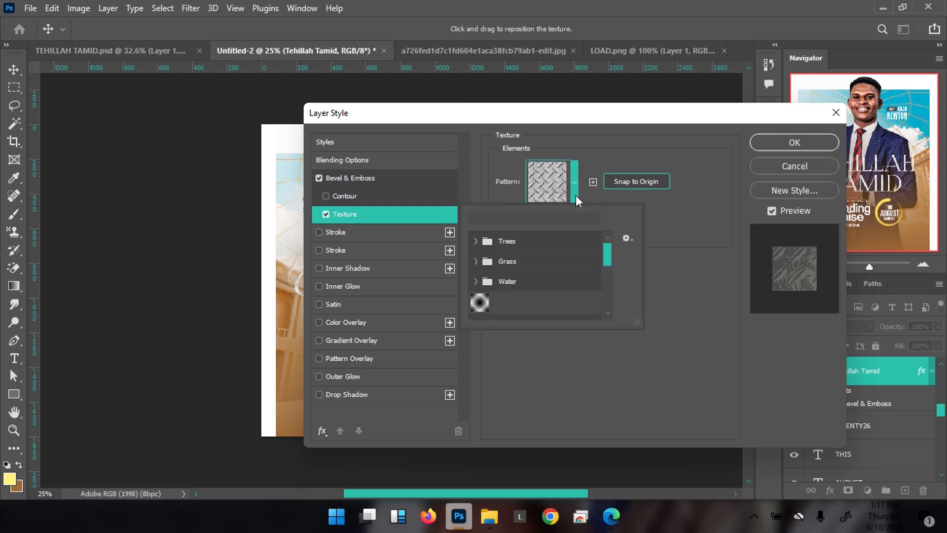
left_click(480, 302)
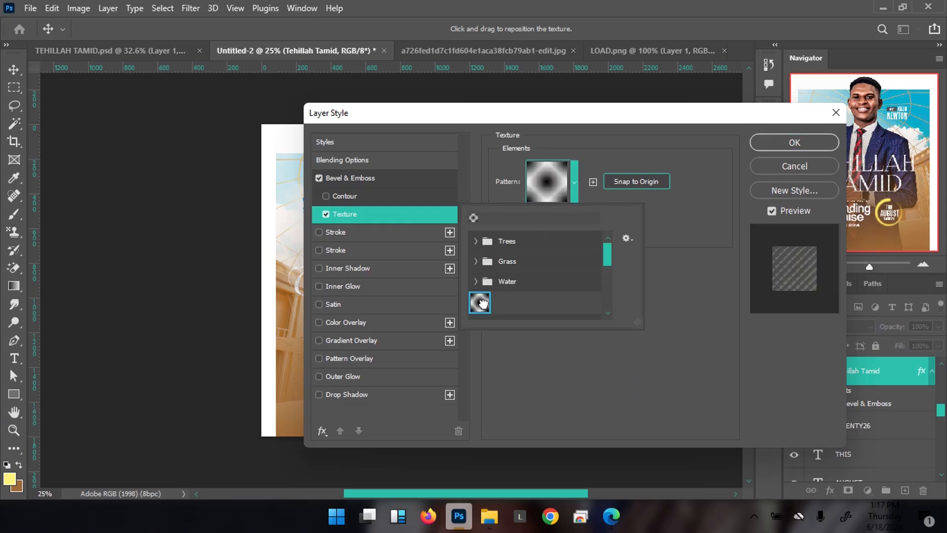
left_click(724, 218)
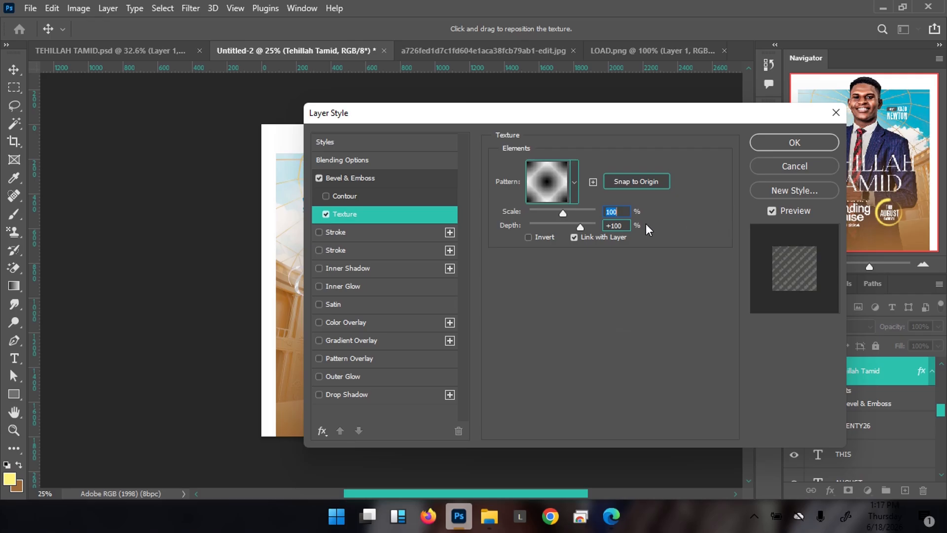
type("17")
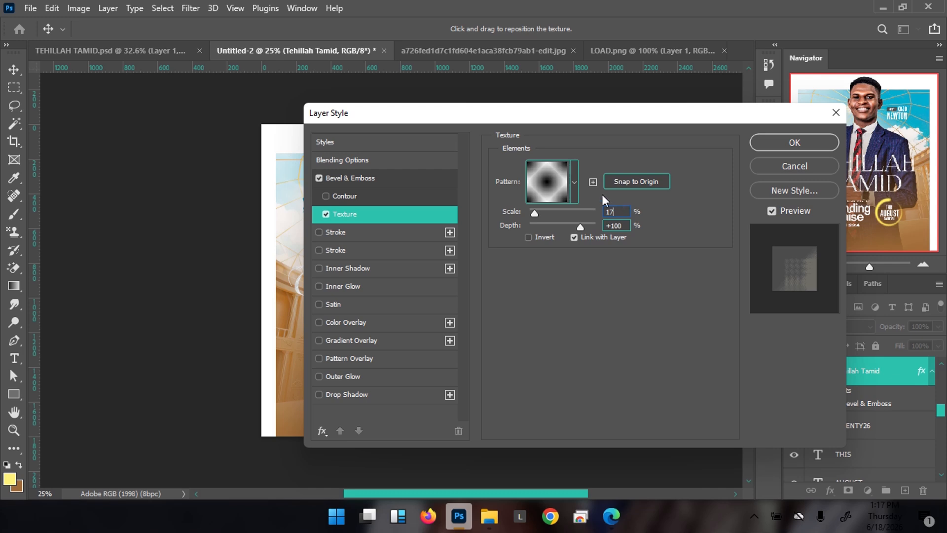
left_click(368, 252)
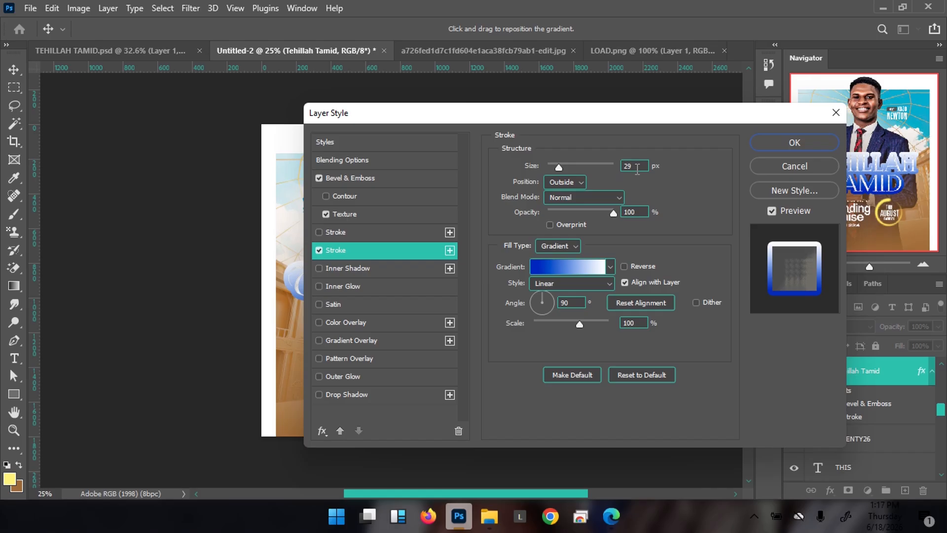
Make the title's stroke a 4 px Inside stroke with a solid Color fill
left_click(570, 183)
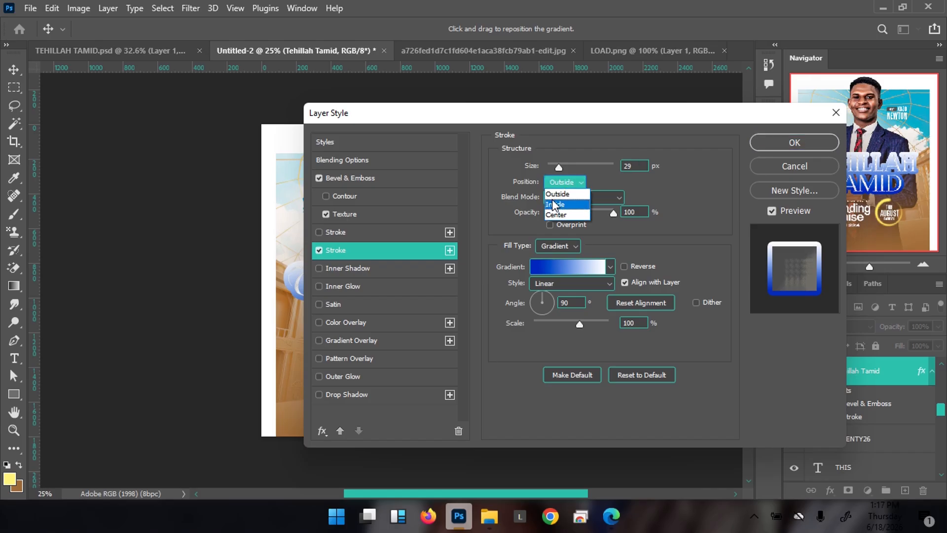
left_click(555, 204)
double_click(636, 164)
type("4")
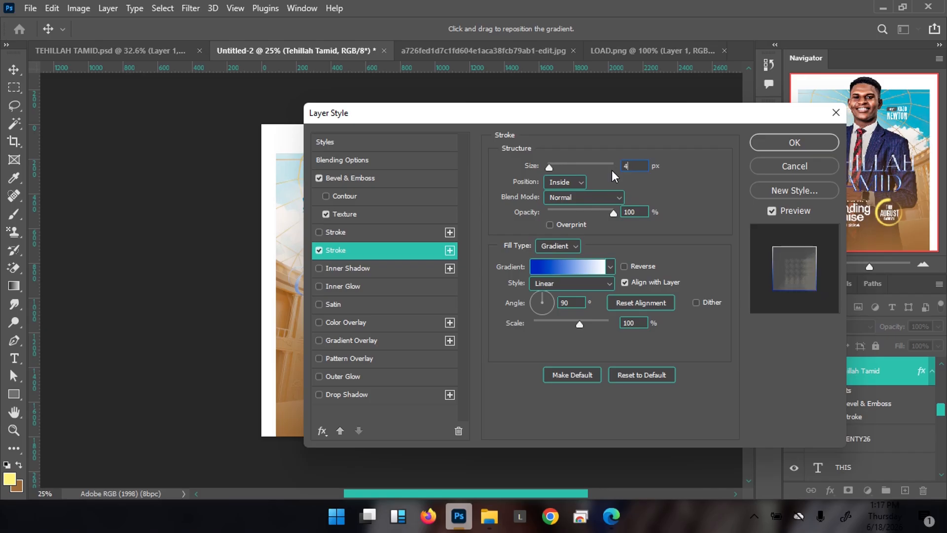
left_click(577, 247)
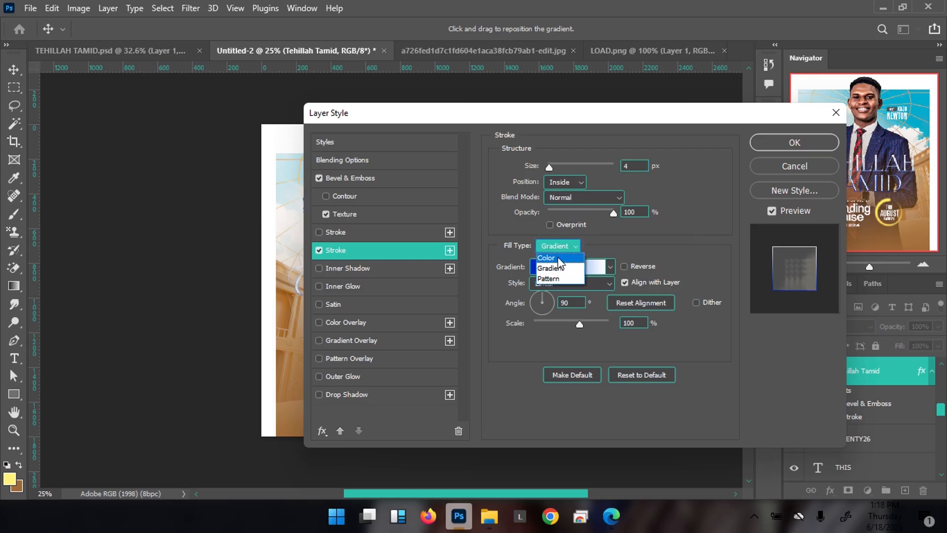
left_click(559, 257)
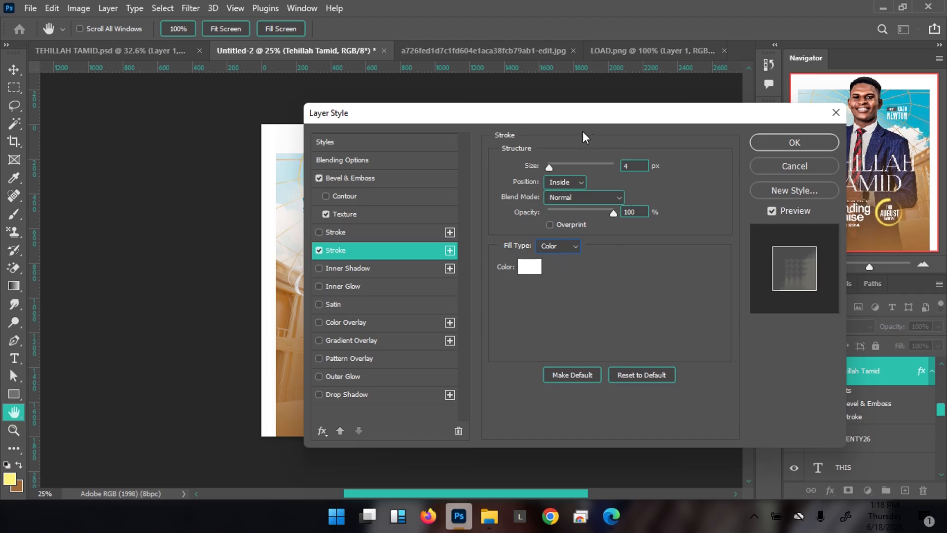
left_click_drag(593, 117, 612, 148)
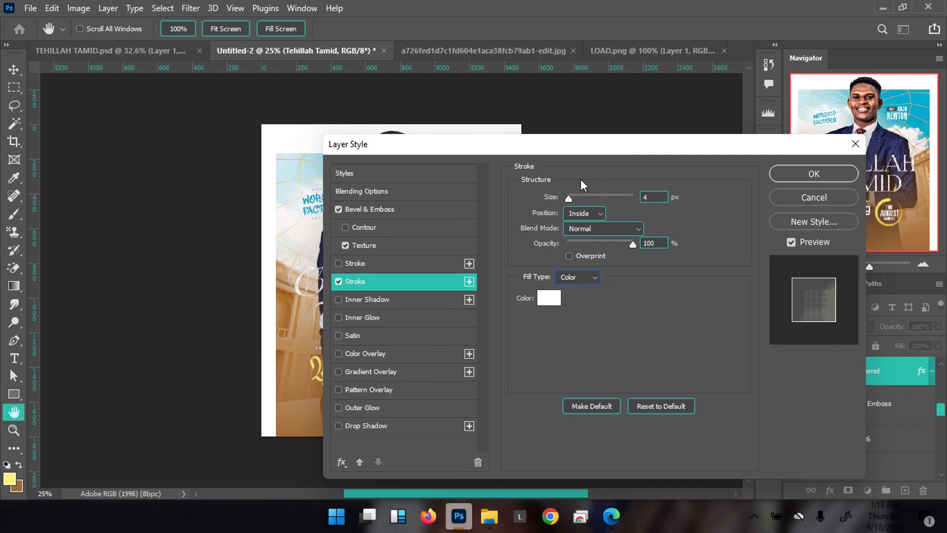
Add a Gradient Overlay with left stop recoloured to c68b46 and right stop moved to 98%
left_click(409, 372)
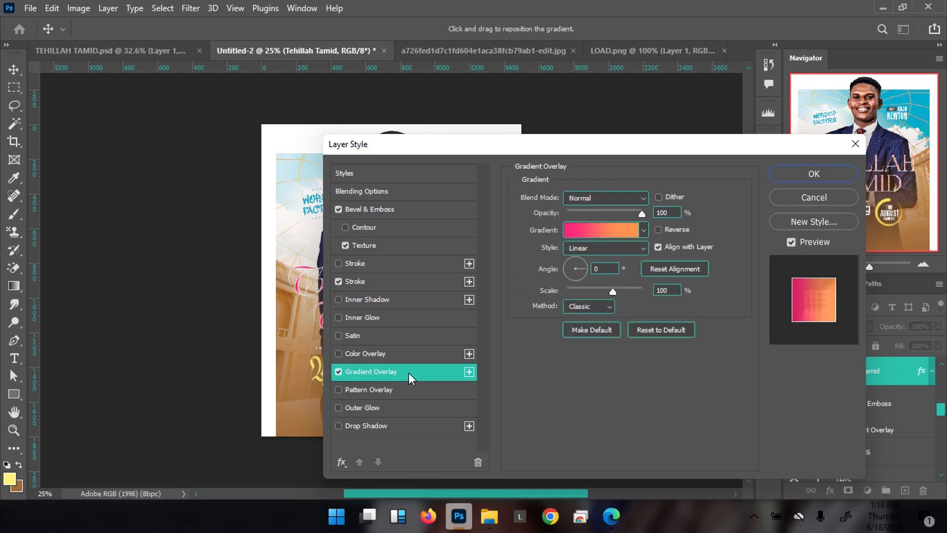
left_click_drag(472, 143, 497, 134)
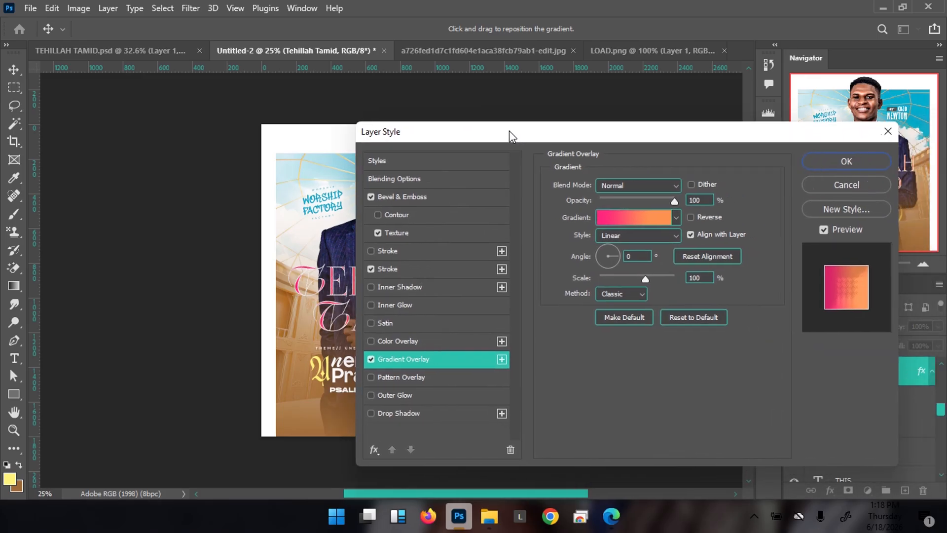
left_click(618, 220)
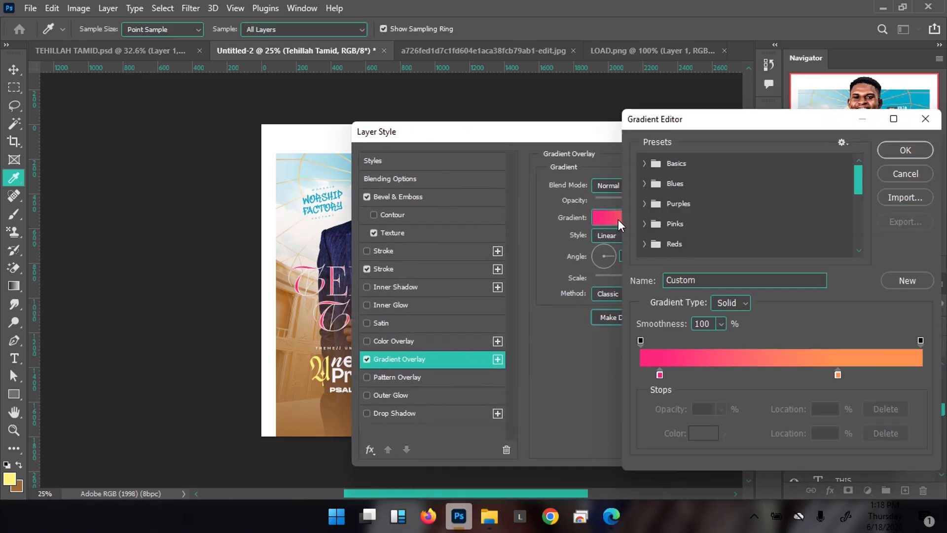
left_click(660, 376)
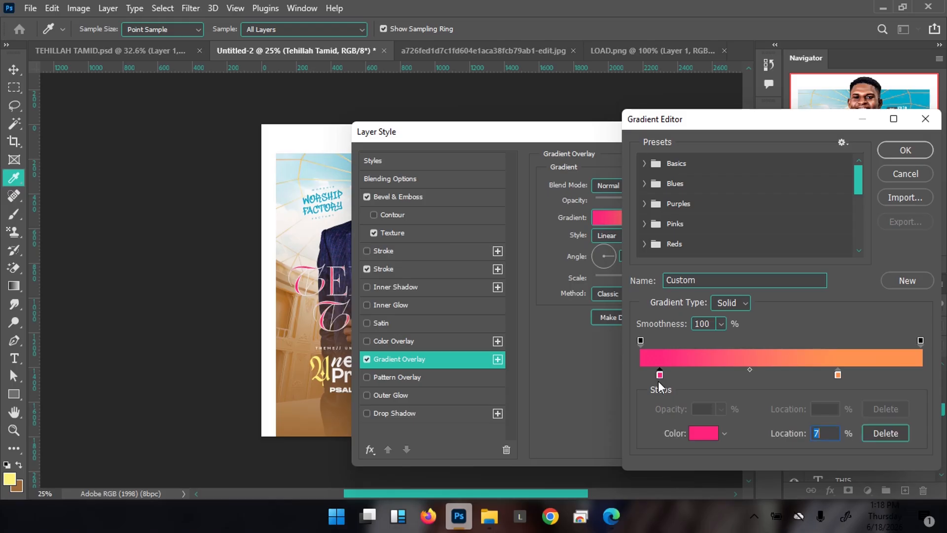
left_click(701, 434)
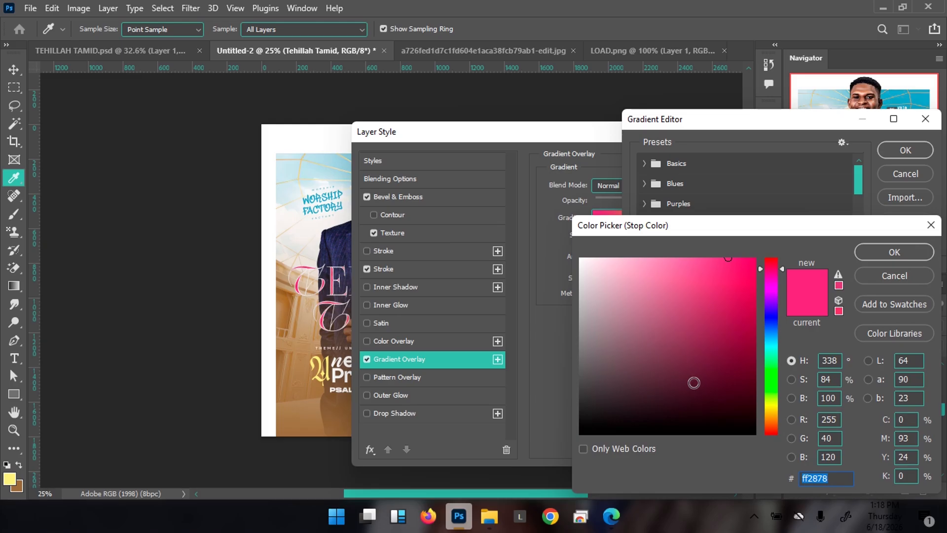
type("c")
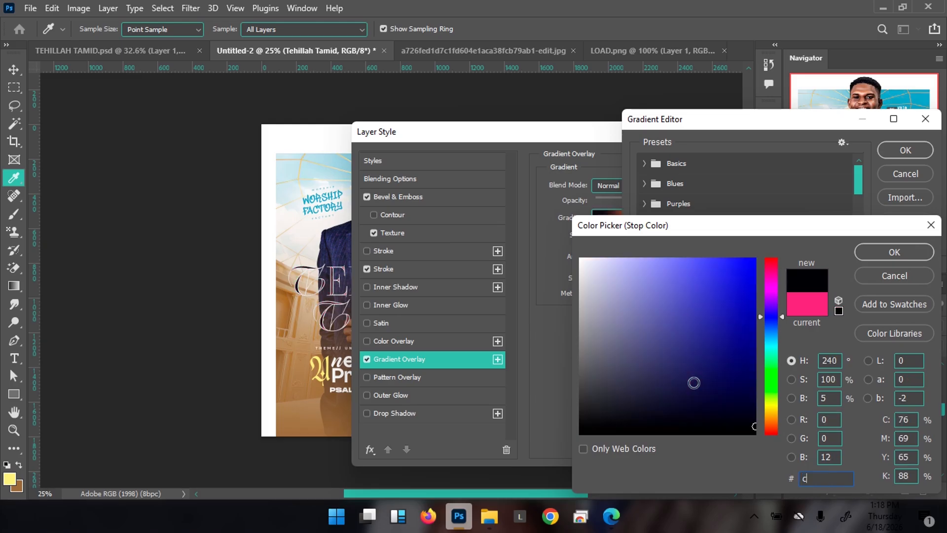
type("6")
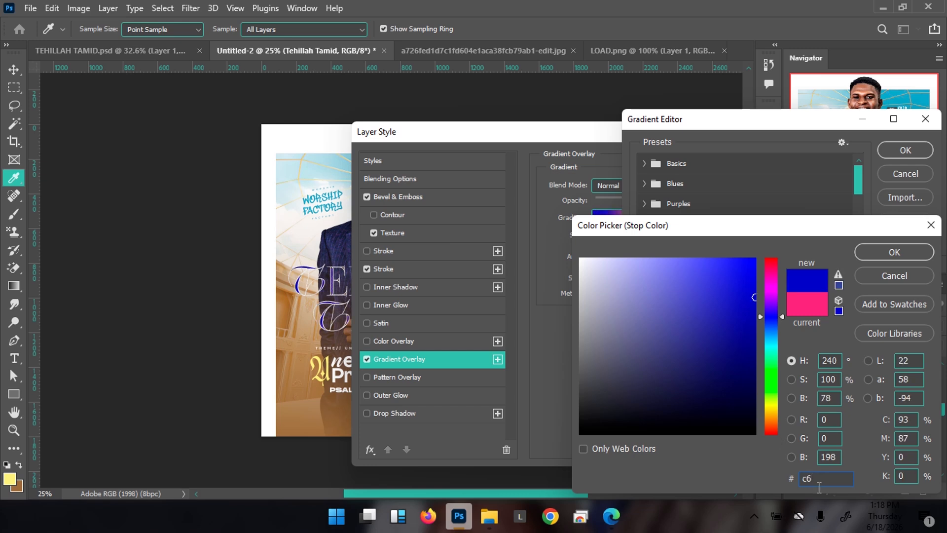
type("8")
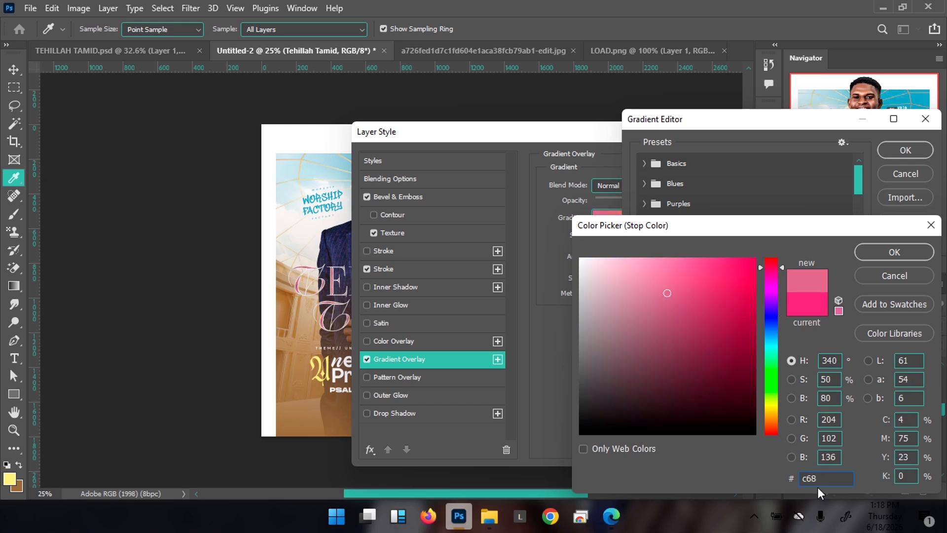
type("b4")
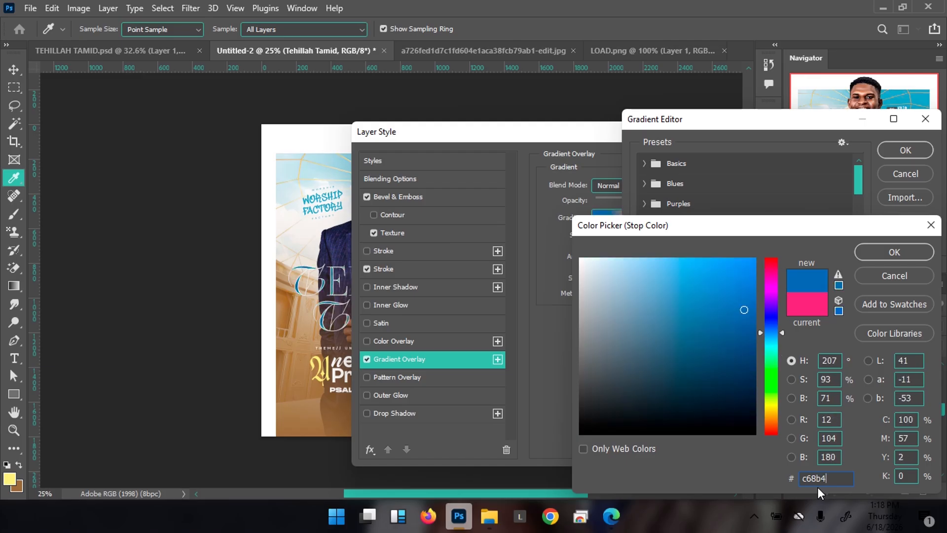
type("6")
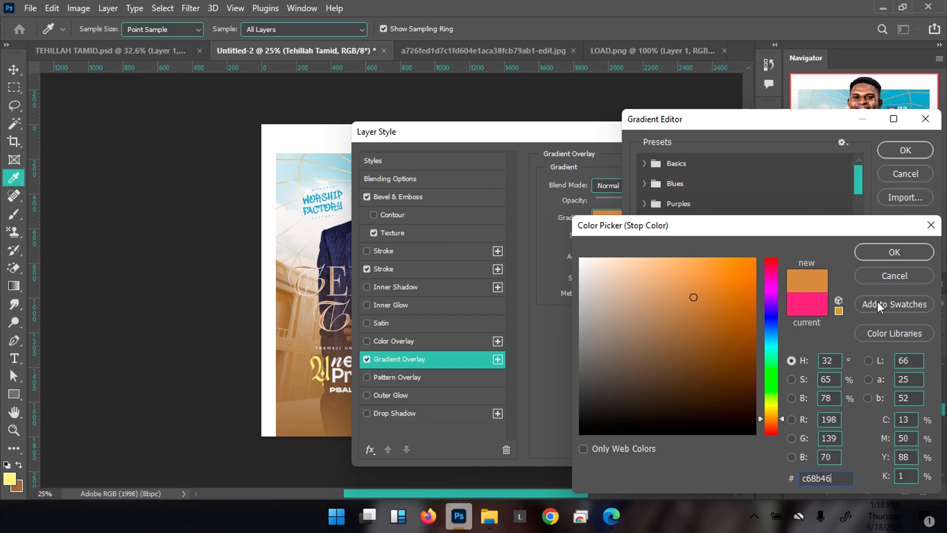
left_click(887, 251)
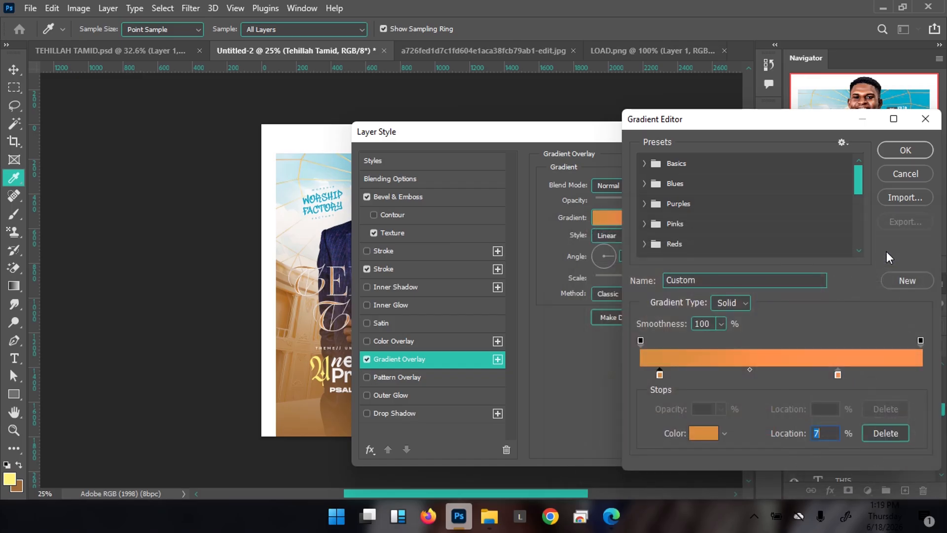
left_click(838, 376)
left_click_drag(840, 376, 916, 378)
left_click(713, 437)
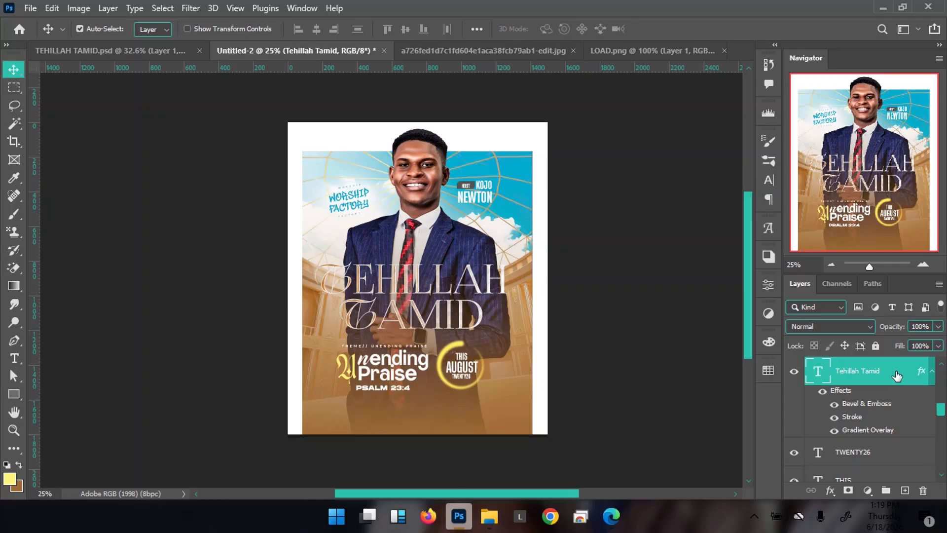
Add a black Drop Shadow to the title at 11% opacity and 32 px size
double_click(899, 374)
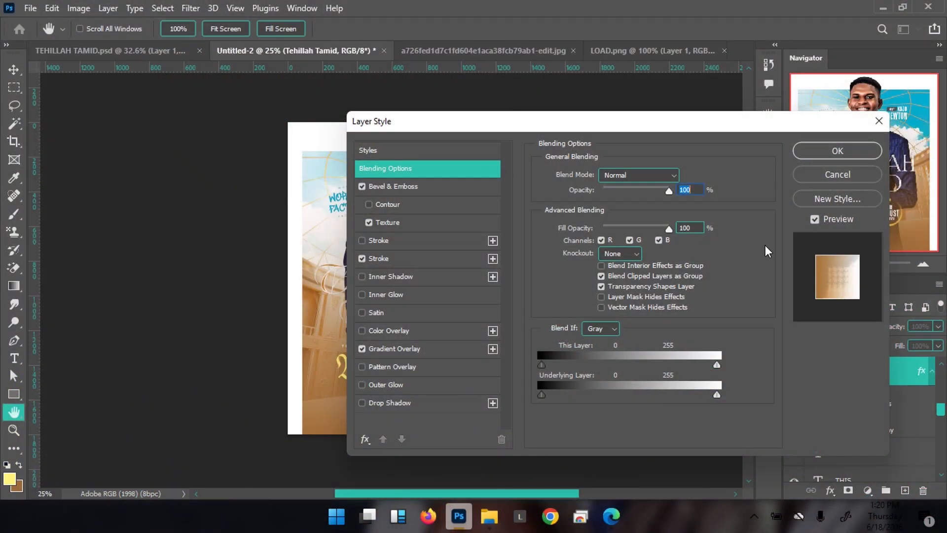
left_click(394, 402)
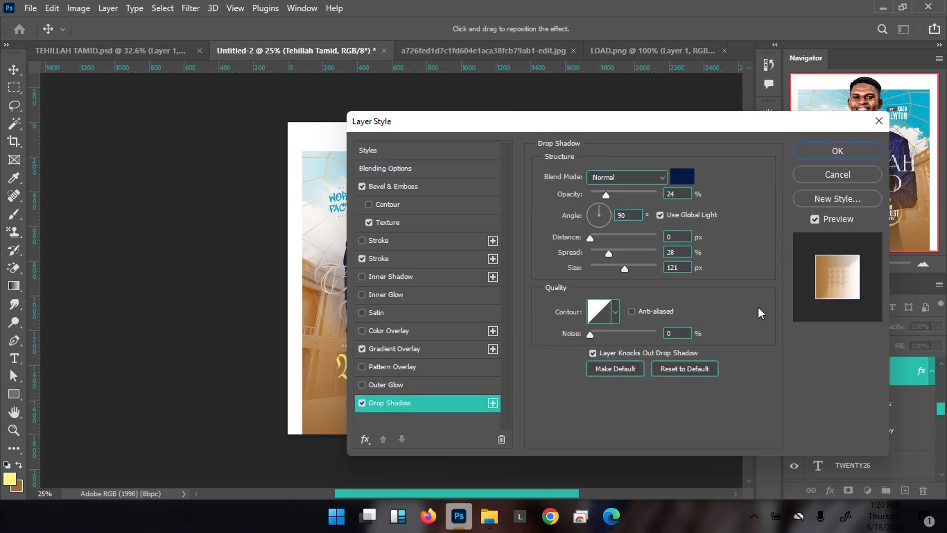
left_click(683, 176)
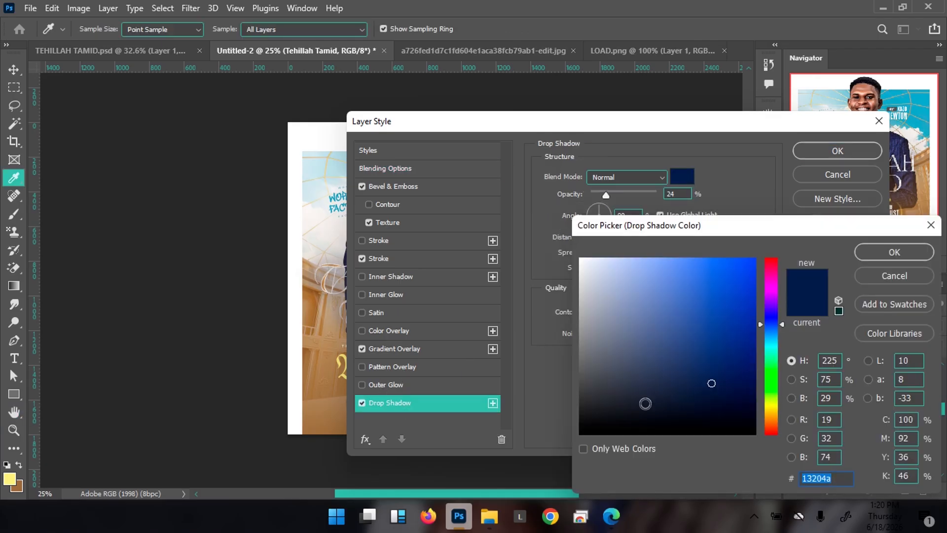
left_click(580, 433)
left_click(910, 249)
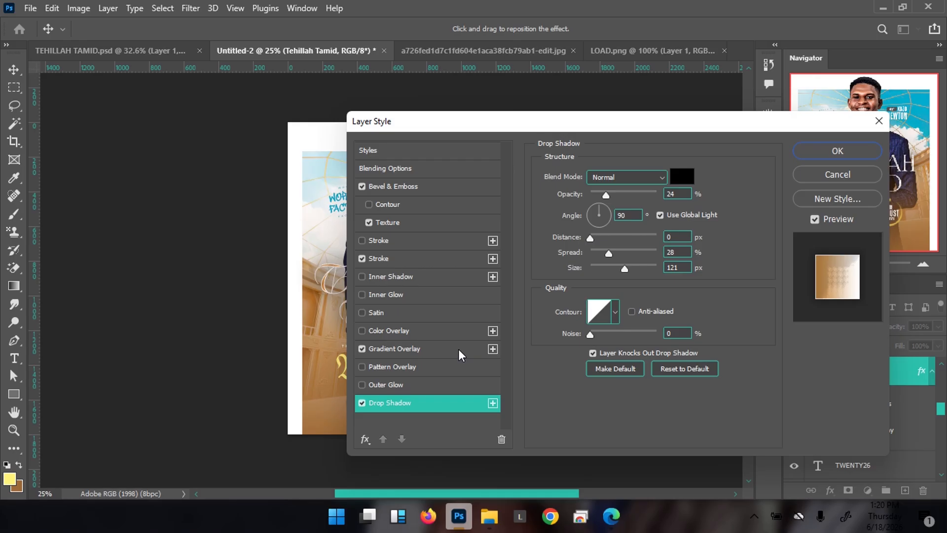
left_click(607, 195)
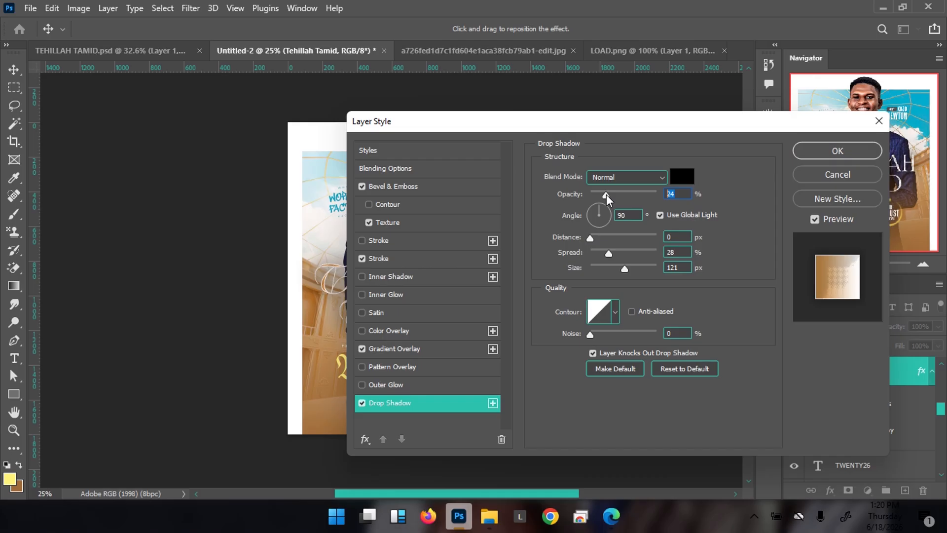
type("11")
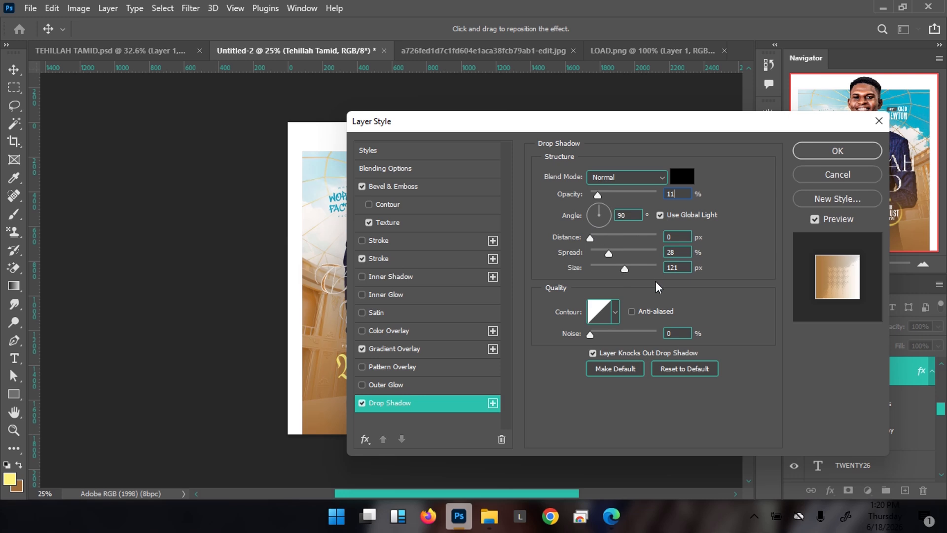
left_click(683, 267)
type("32")
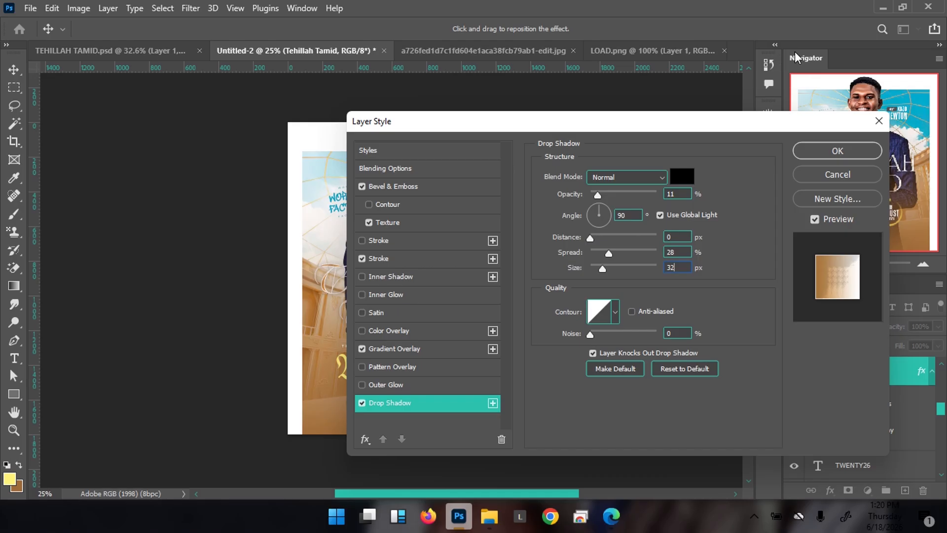
left_click(814, 150)
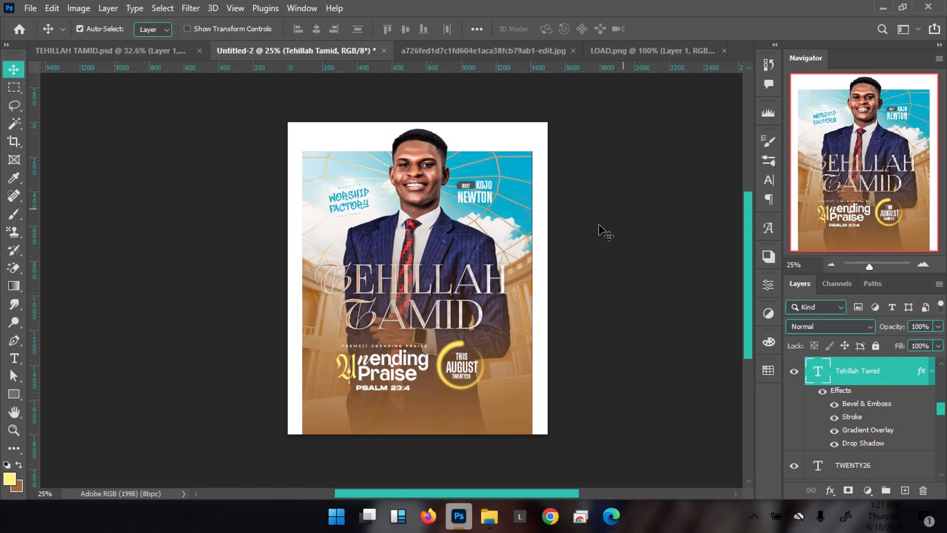
left_click_drag(356, 305, 373, 307)
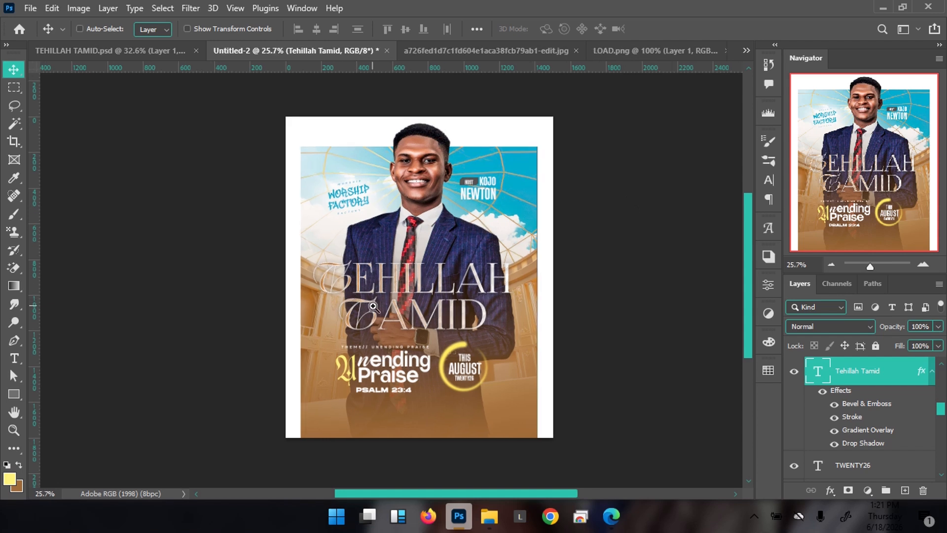
key("ctrl+0")
key("ctrl+minus")
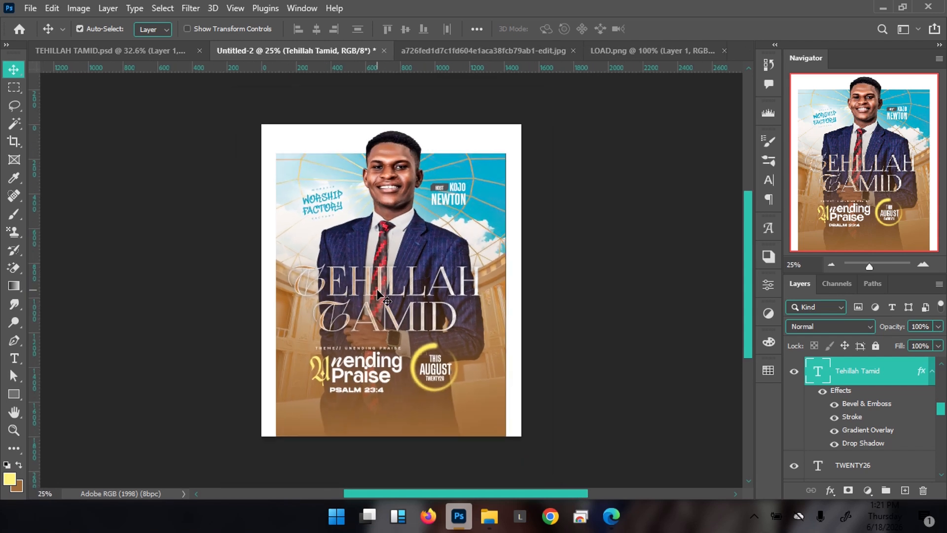
left_click(110, 54)
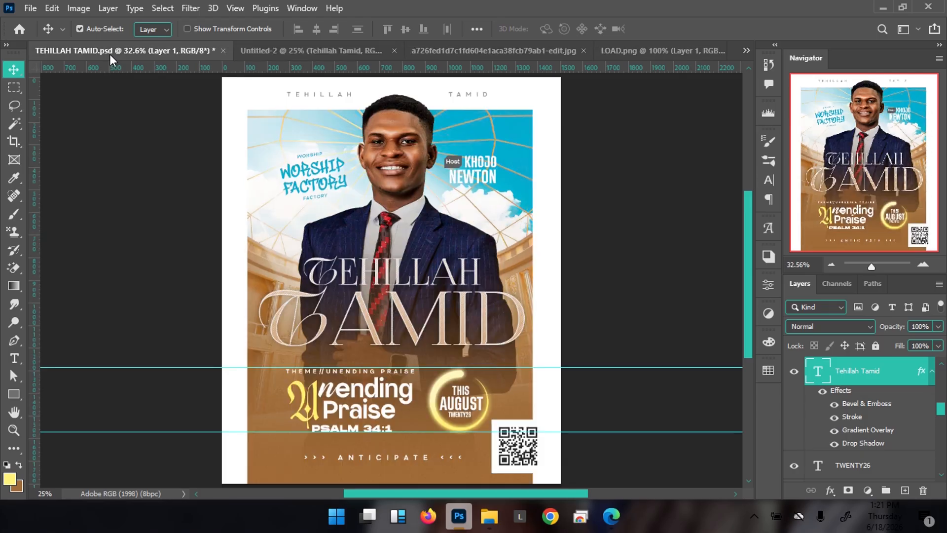
left_click(306, 52)
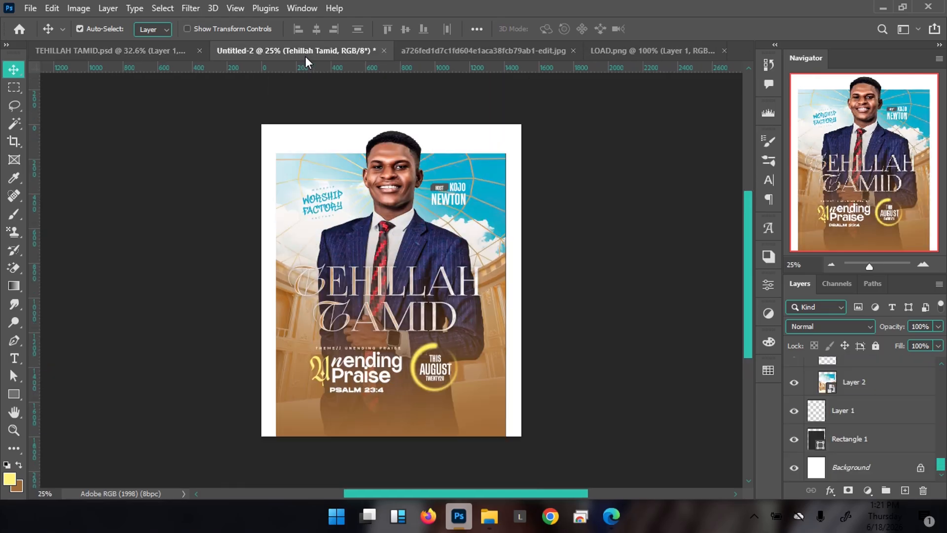
left_click(496, 185)
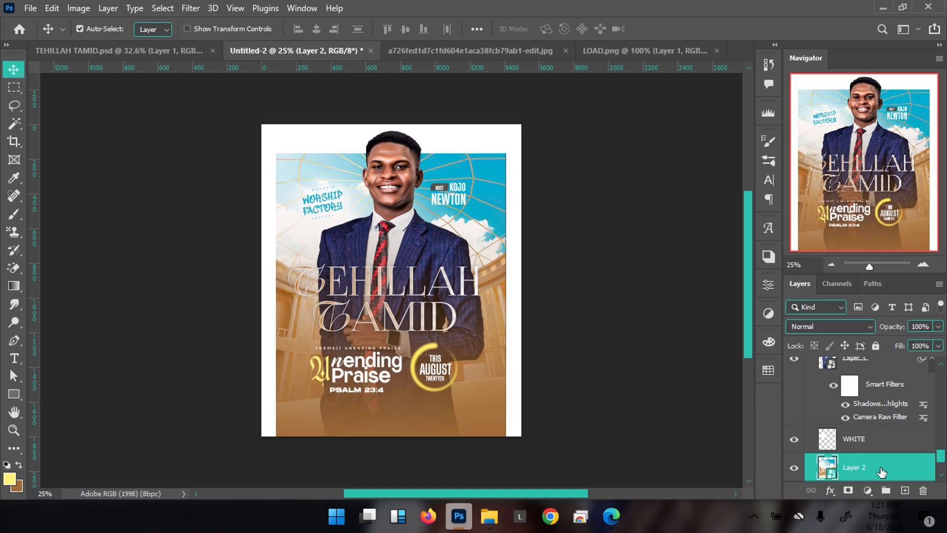
key("shift+Up")
key("shift+Up")
key("shift+Up")
key("shift+Up")
key("shift+Up")
key("shift+Up")
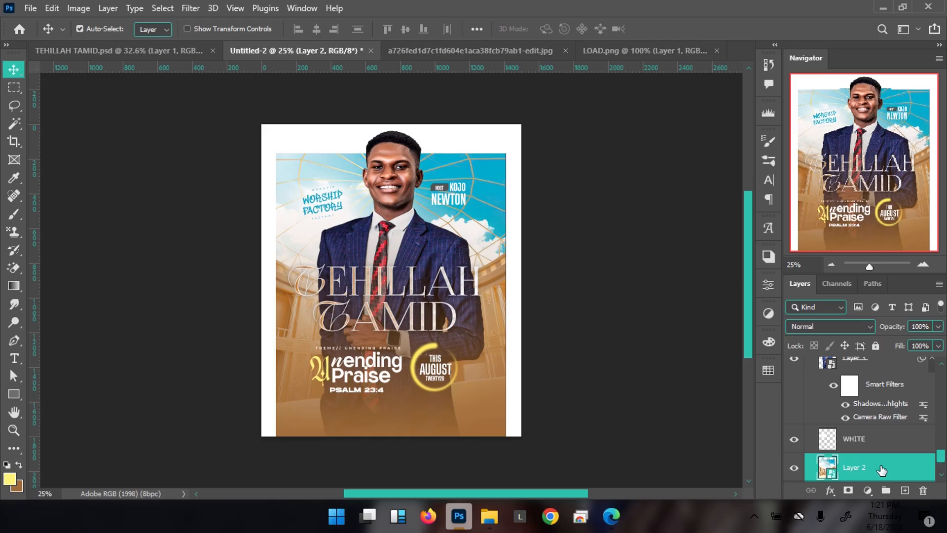
key("shift+Up")
key("shift+Up")
key("shift+Up")
key("shift+Up")
key("shift+Up")
key("shift+Up")
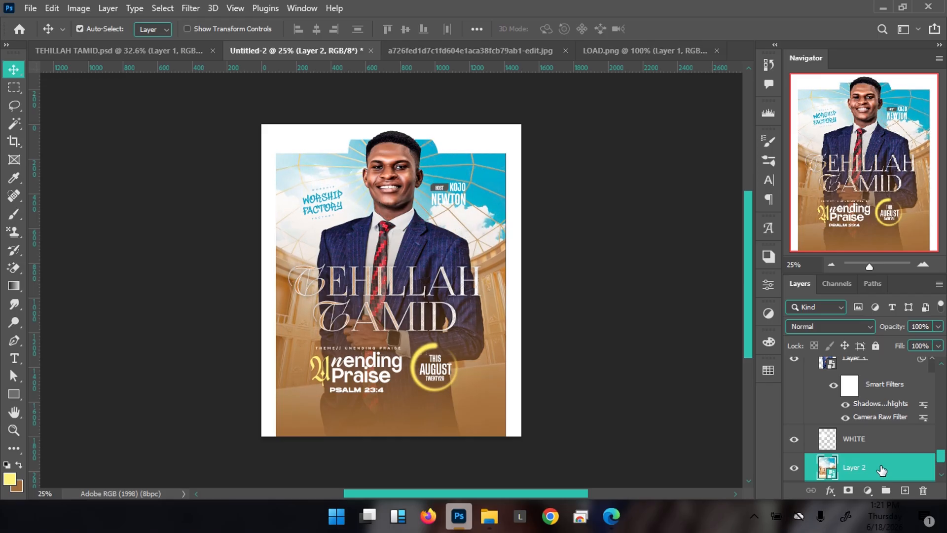
key("shift+Up")
key("shift+Up")
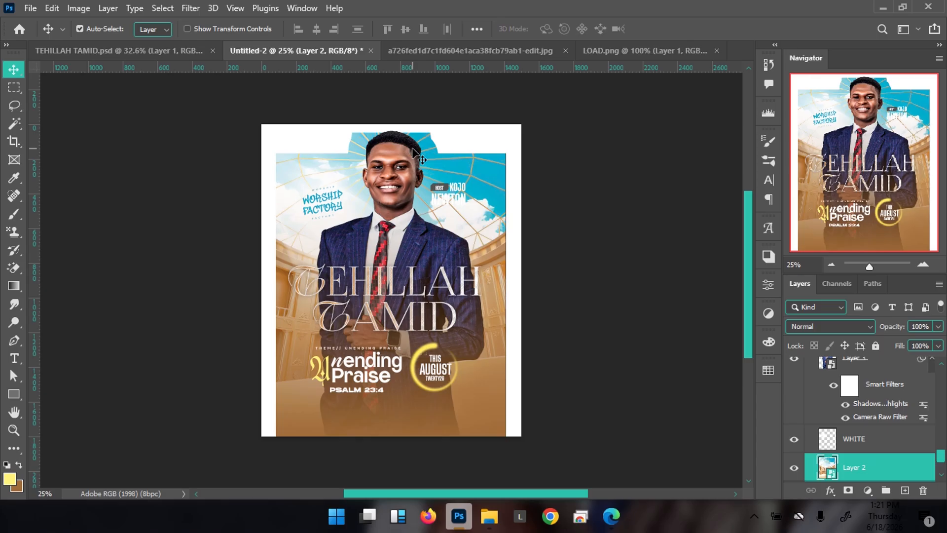
scroll(903, 444, "down", 2)
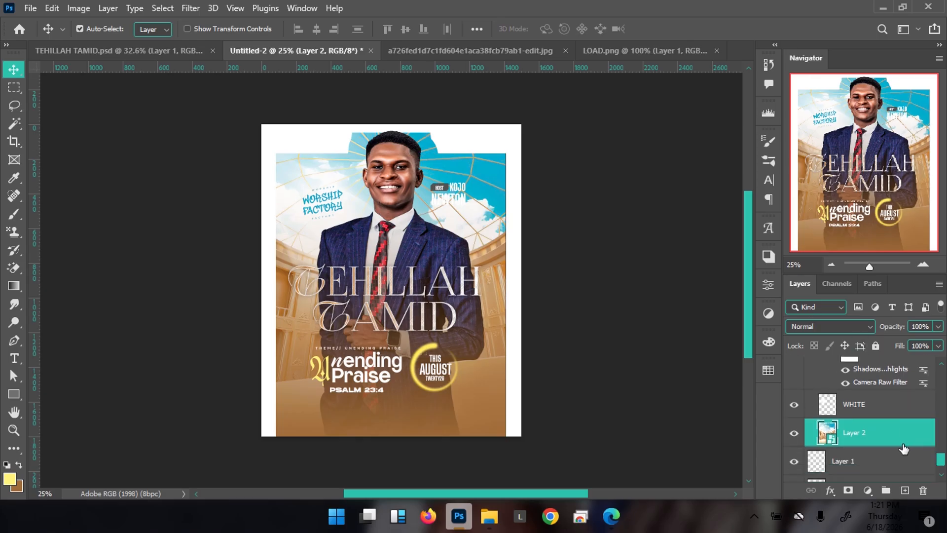
key("ctrl+g")
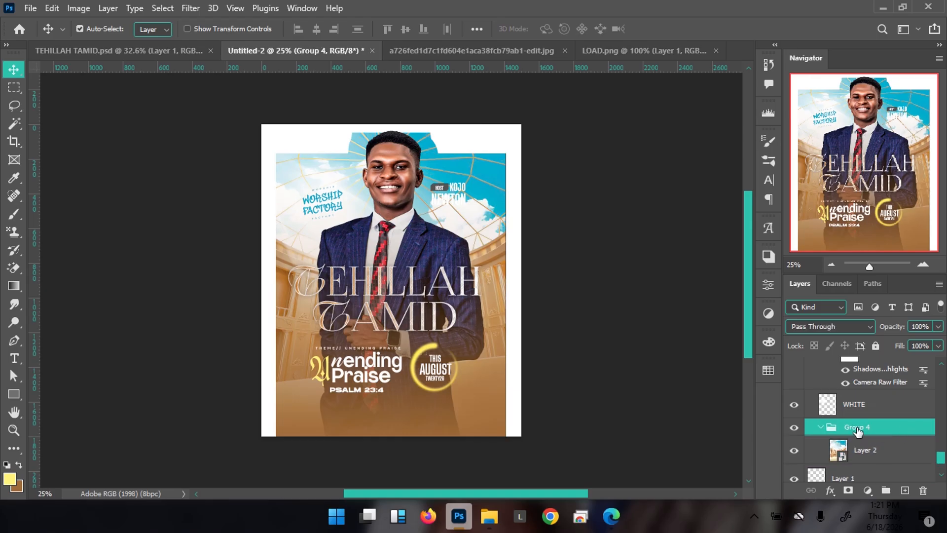
double_click(859, 428)
type("BG")
key("Return")
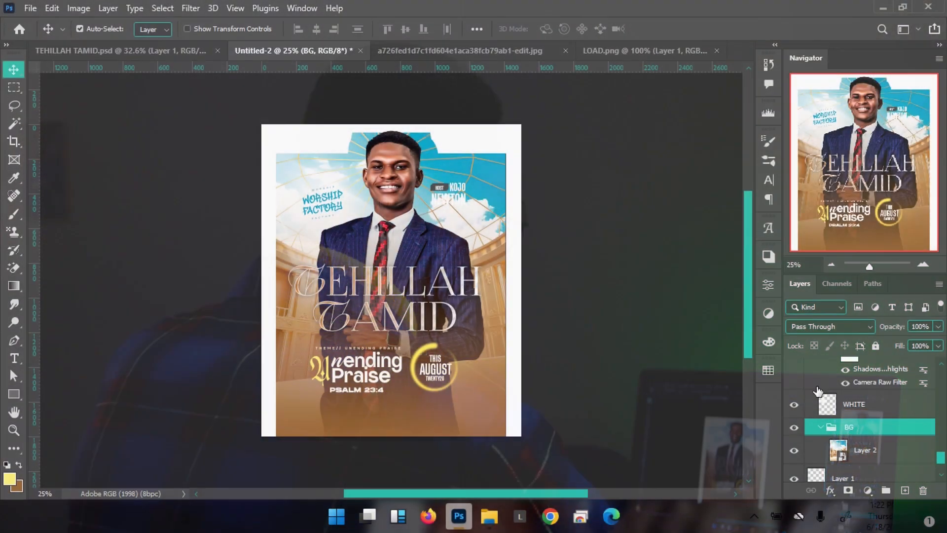
Load Rectangle 1's outline as a selection and add it as a mask on the BG group
scroll(862, 424, "up", 3)
scroll(862, 425, "up", 5)
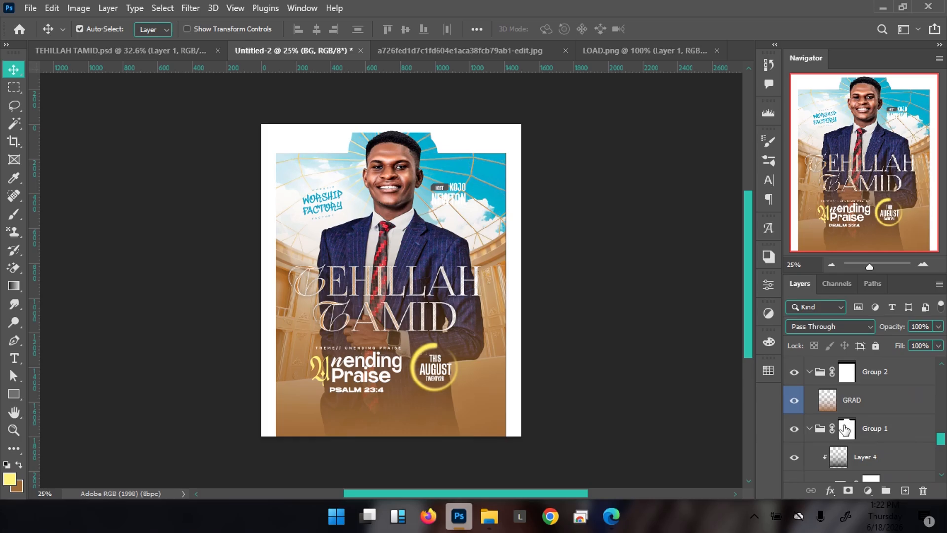
scroll(859, 434, "down", 5)
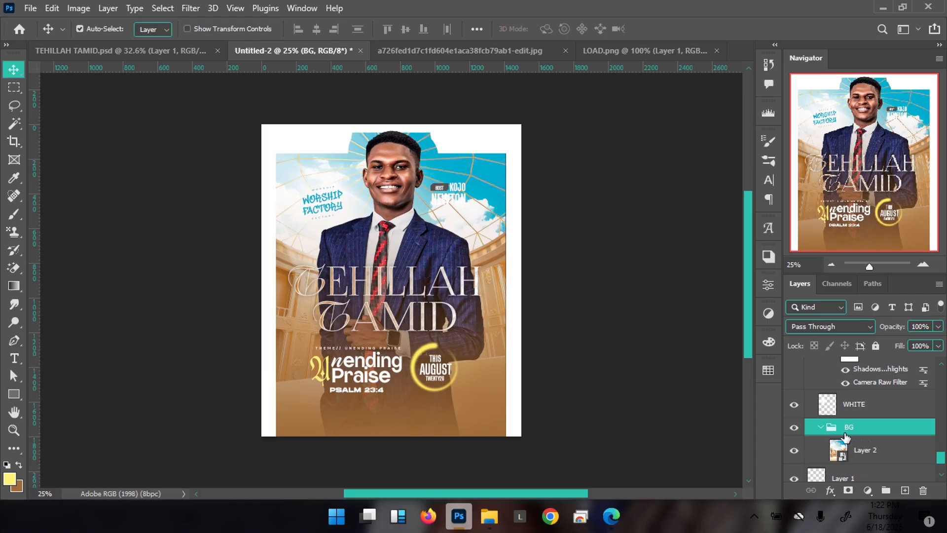
scroll(849, 434, "up", 1)
scroll(851, 429, "down", 3)
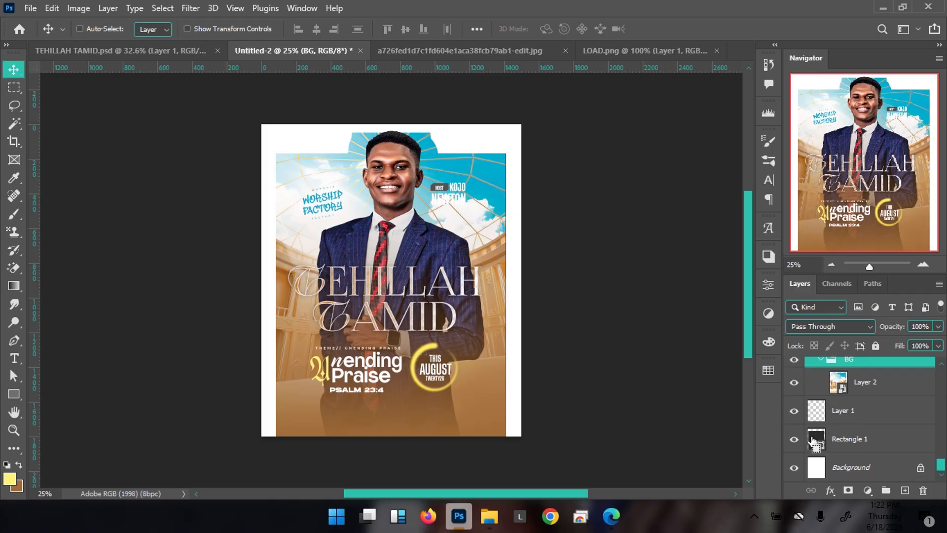
left_click(817, 441, "ctrl")
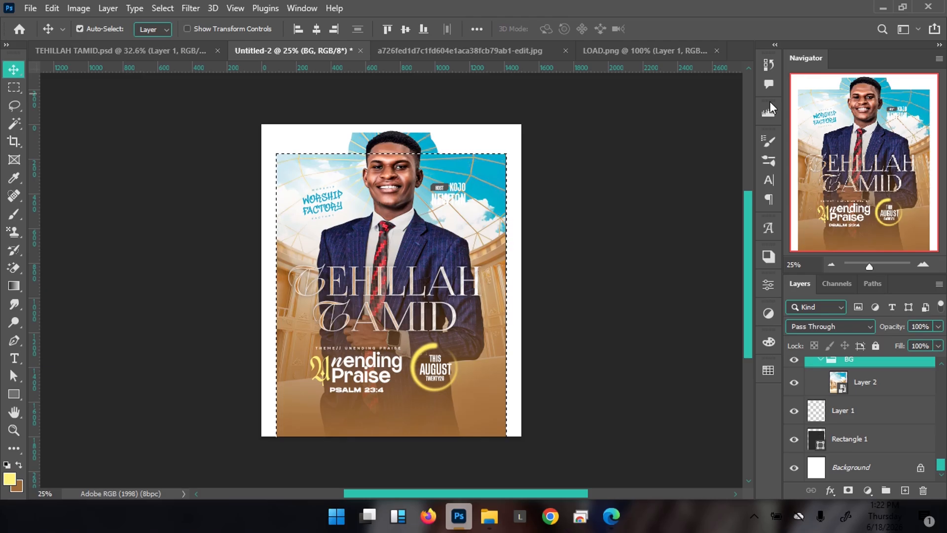
scroll(858, 429, "up", 1)
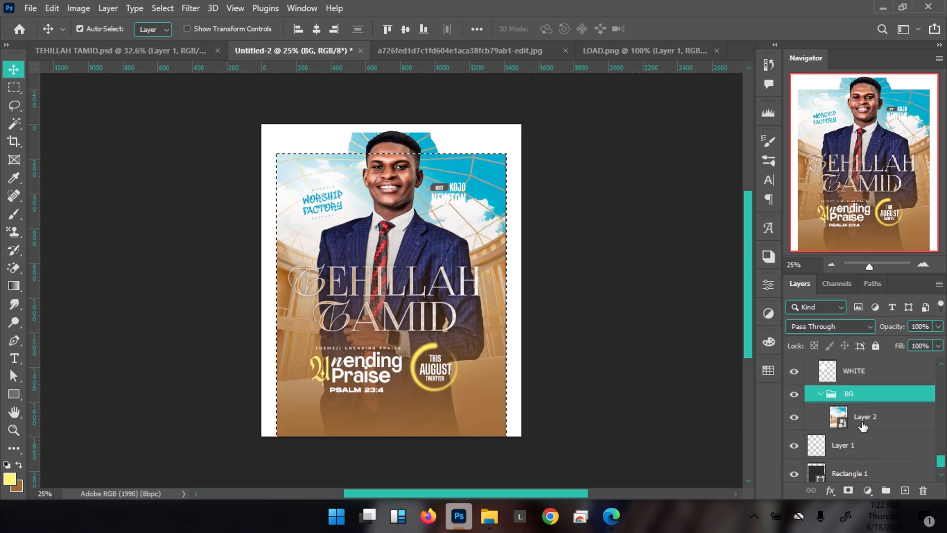
left_click(848, 490)
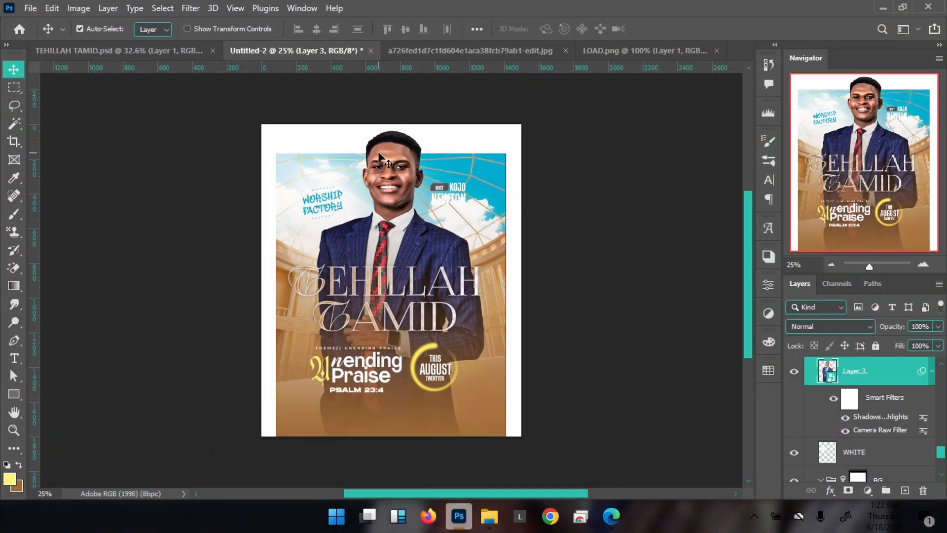
scroll(848, 406, "up", 5)
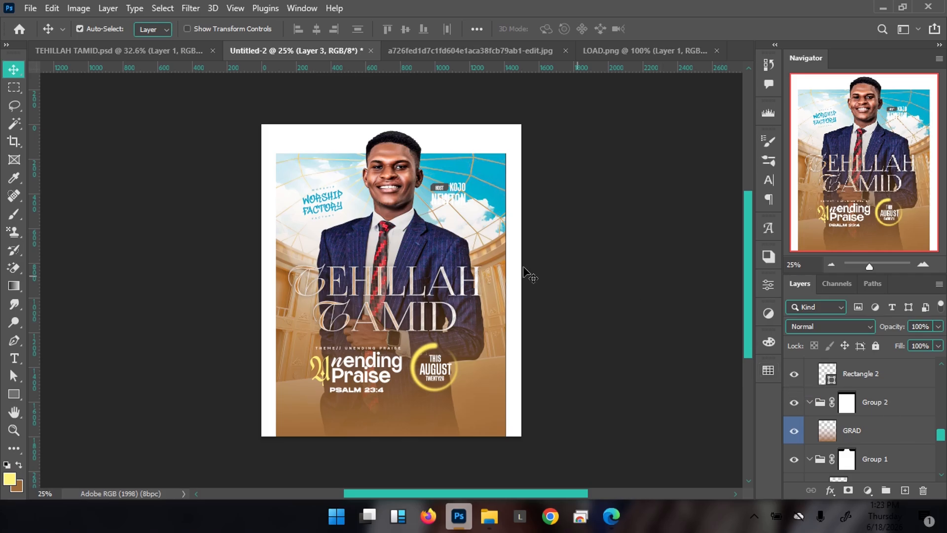
scroll(427, 215, "up", 2)
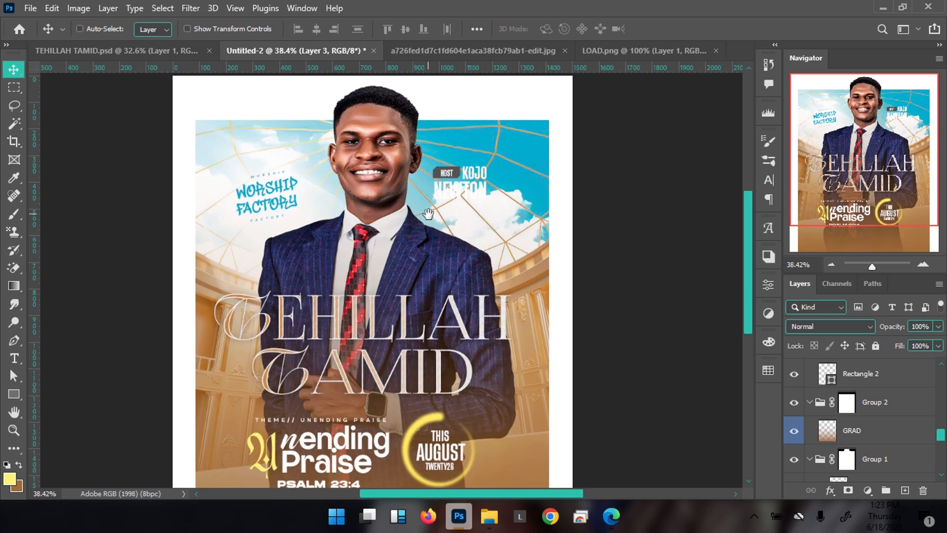
Scroll down while viewing the finished TEHILLAH TAMID poster
scroll(428, 214, "down", 2)
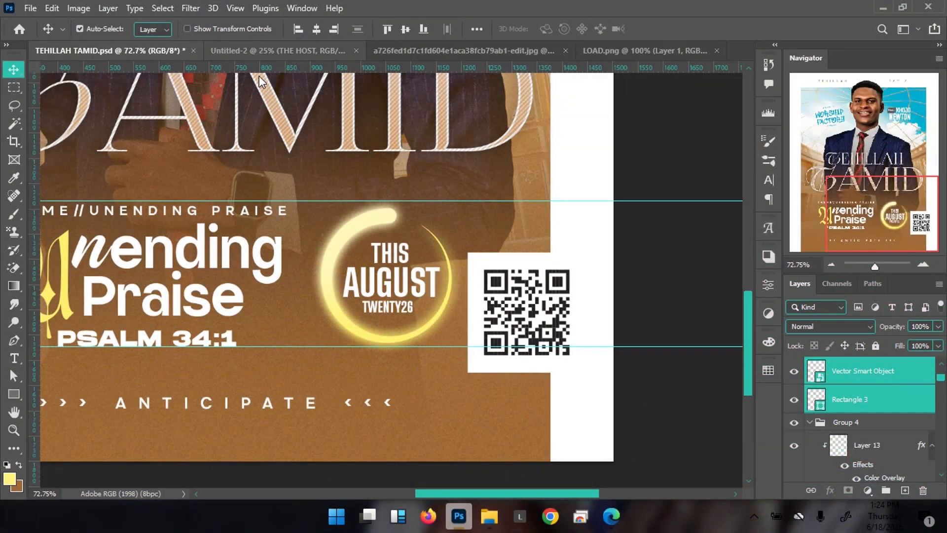
Copy the QR code and paste it onto a new layer above the LOAD group in Untitled-2
key("ctrl")
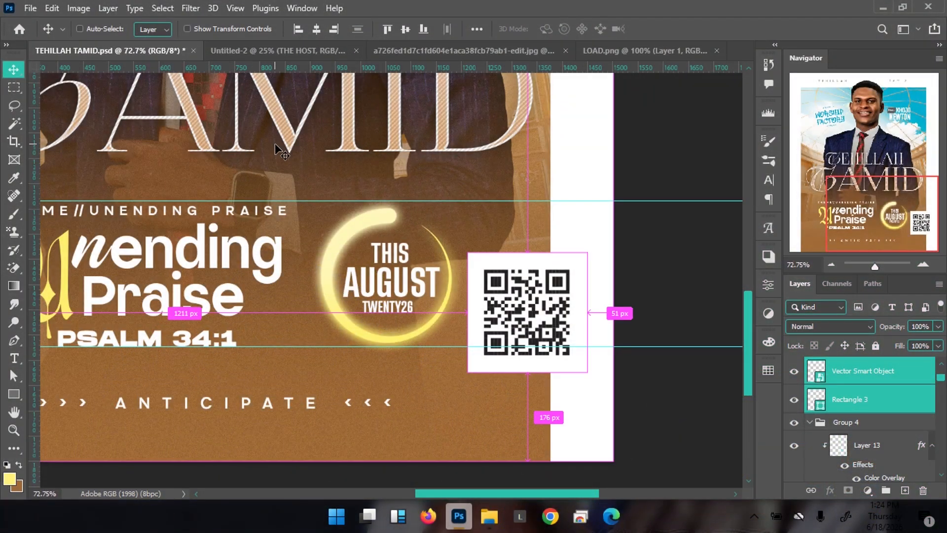
left_click(283, 51)
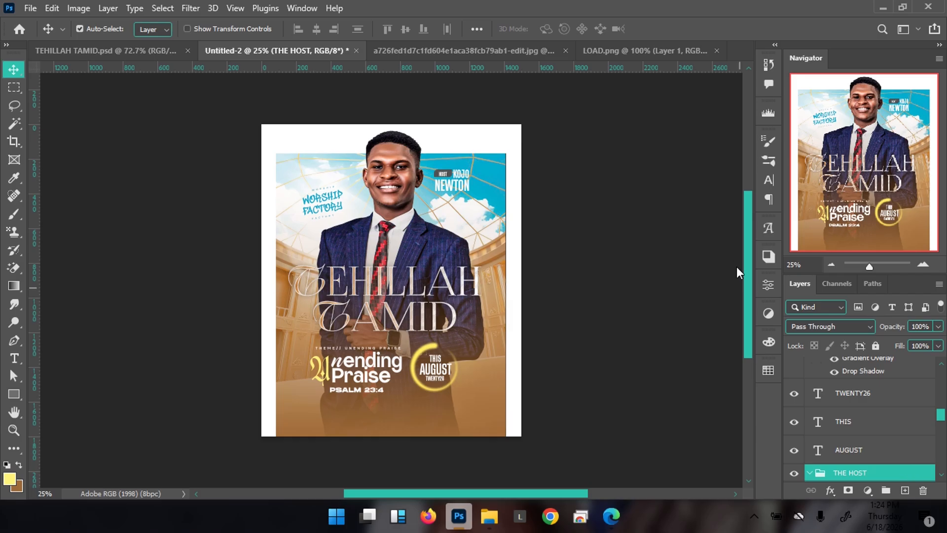
scroll(897, 427, "up", 5)
scroll(896, 427, "up", 3)
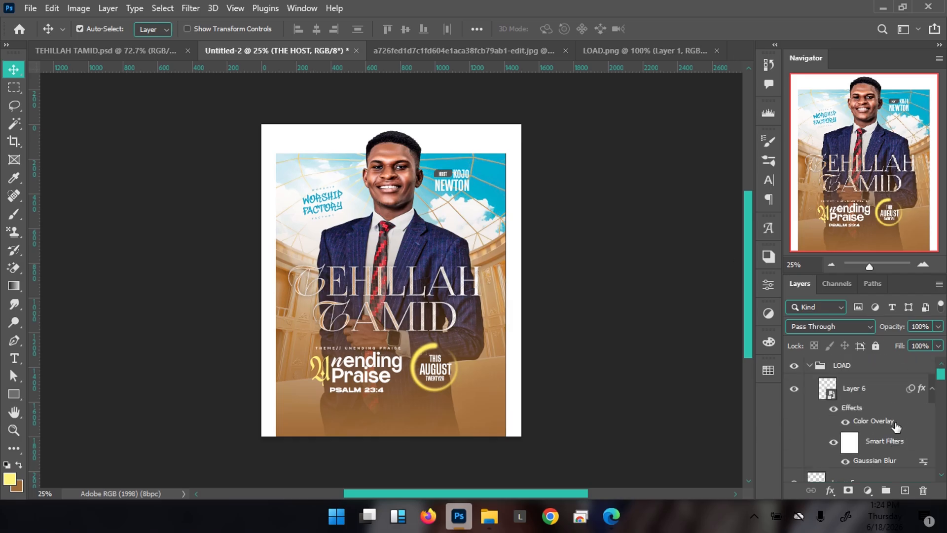
left_click(810, 365)
left_click(855, 368)
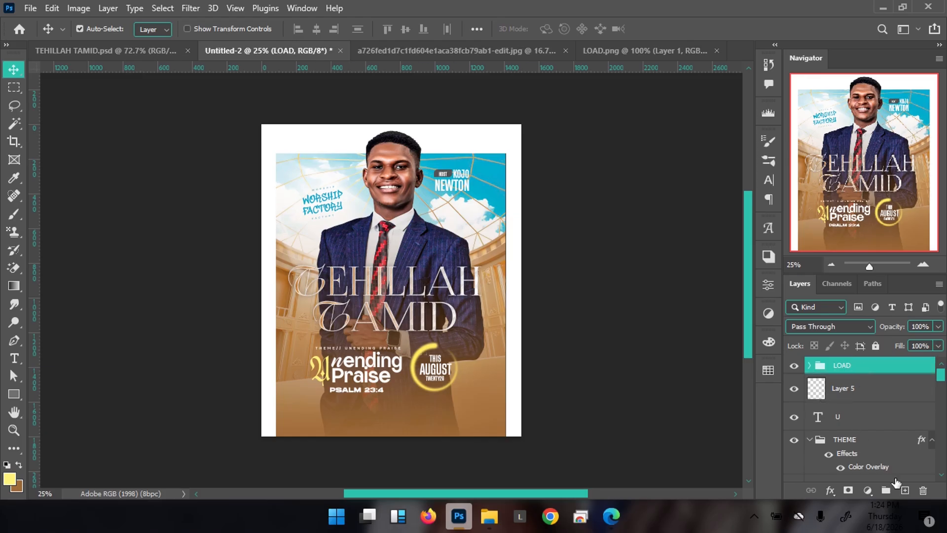
left_click(905, 490)
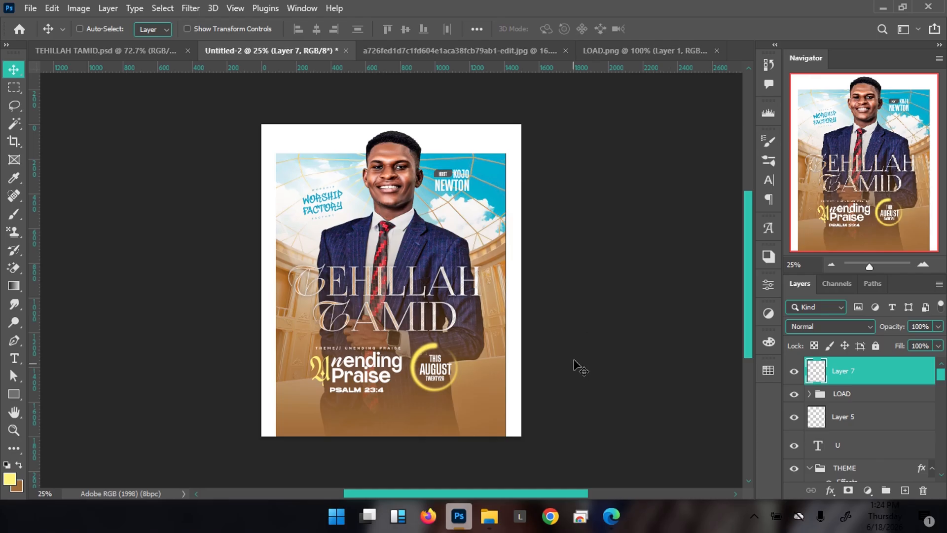
key("ctrl+v")
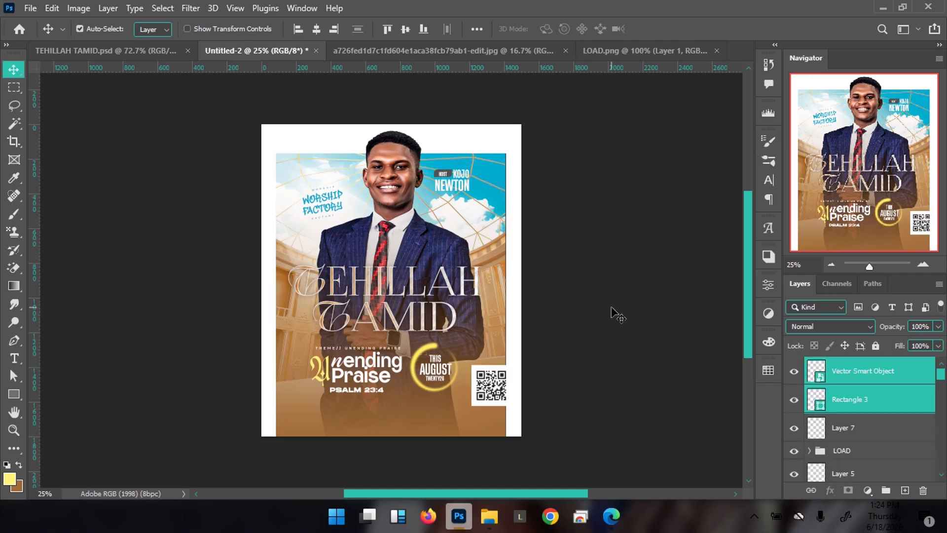
Create an empty Layer 8 from the glowing ring's layer, move it above LOAD and clip it there
scroll(426, 371, "up", 3)
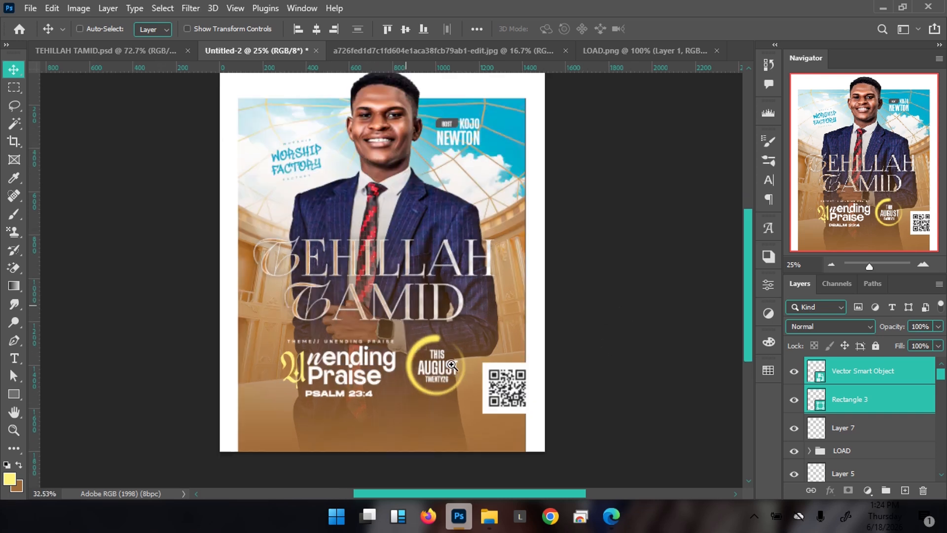
scroll(445, 341, "up", 2)
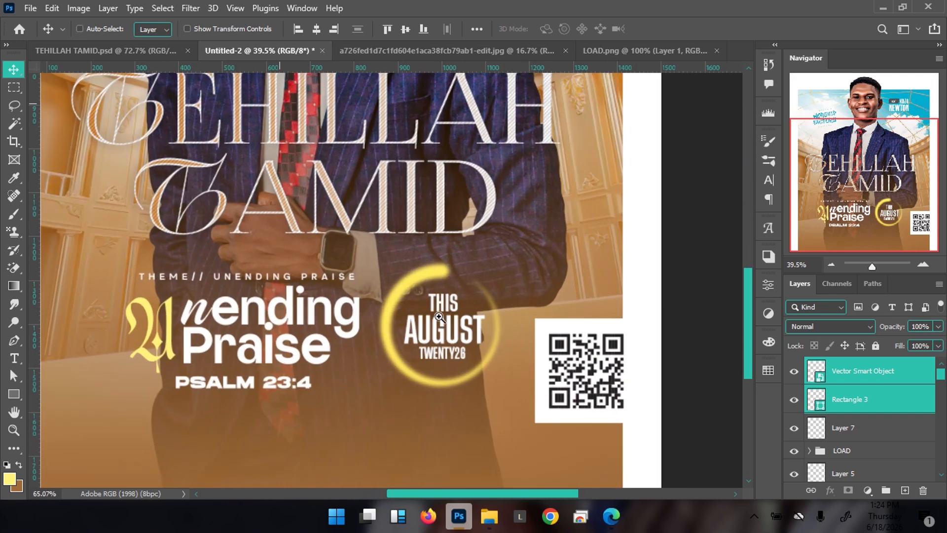
left_click(390, 278)
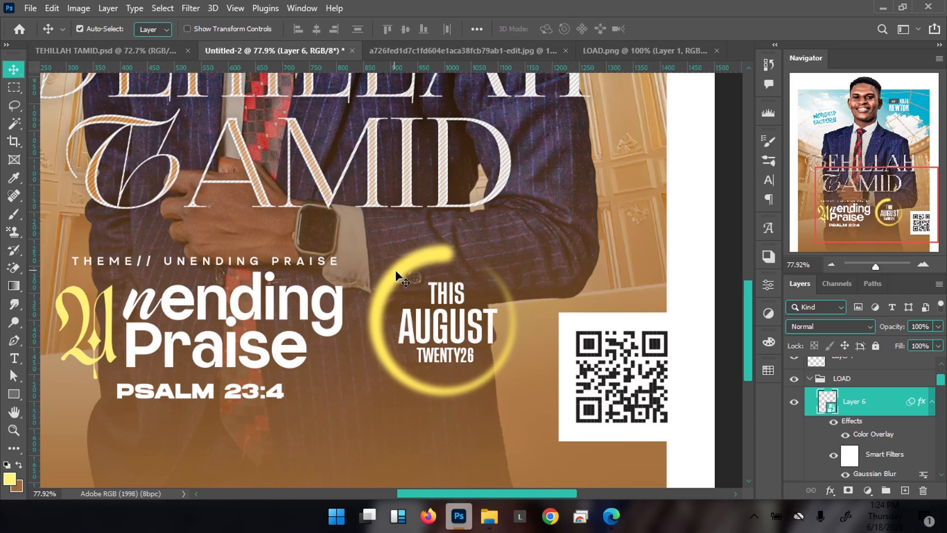
key("ctrl+shift+n")
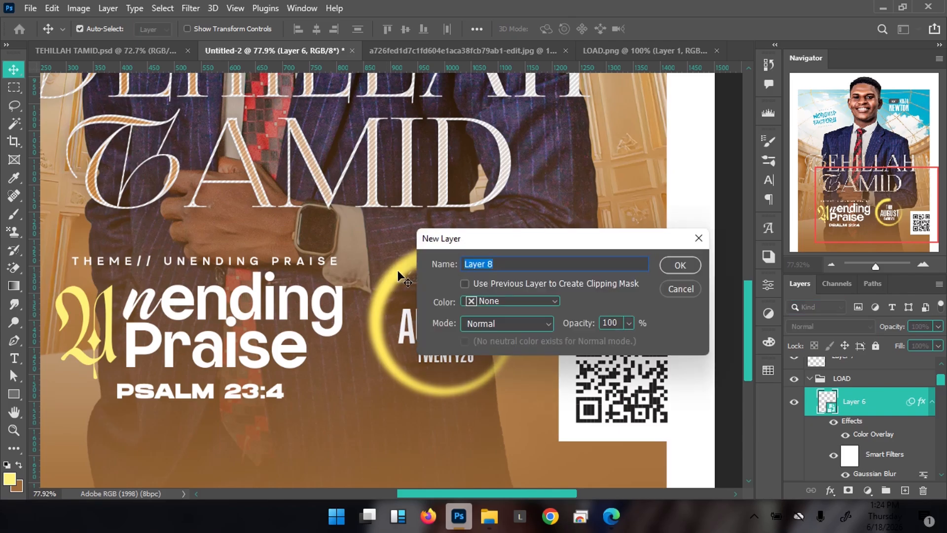
key("Return")
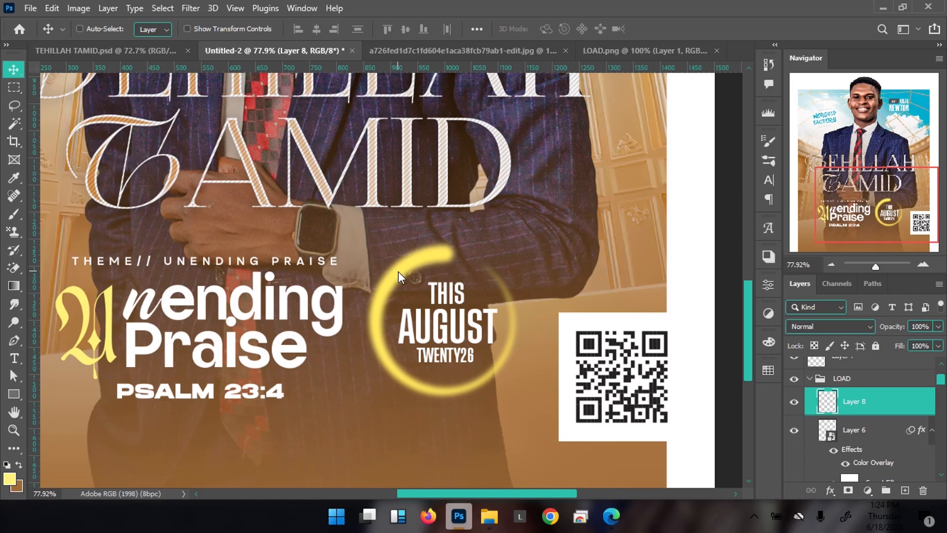
key("ctrl+]")
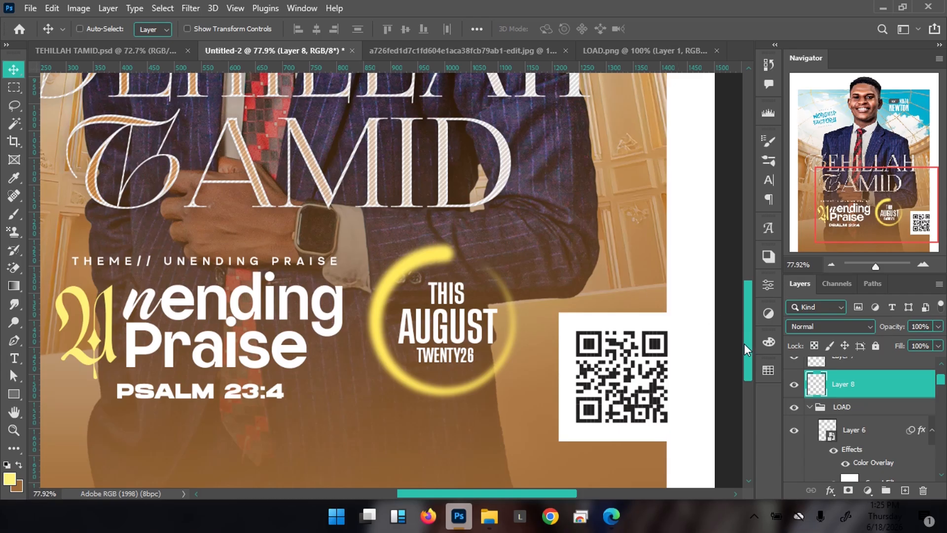
key("ctrl+alt+g")
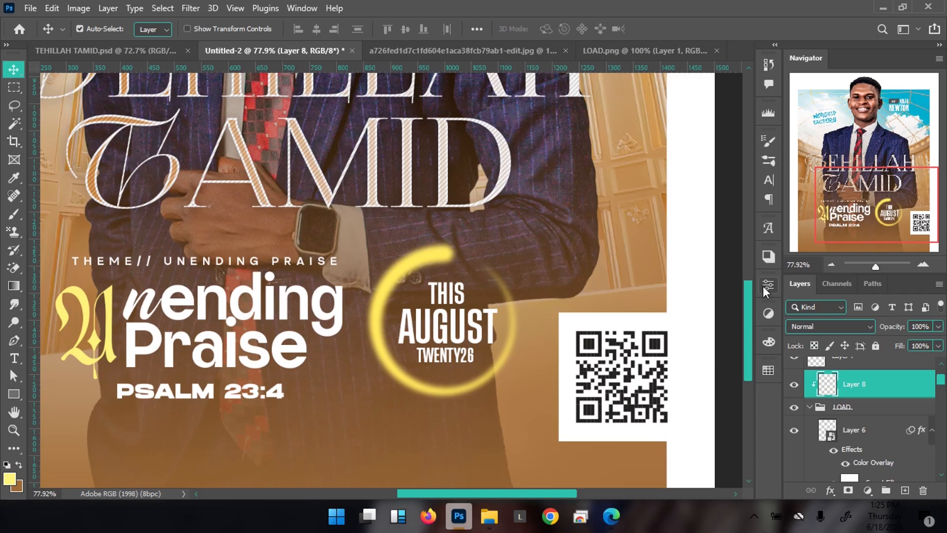
key("b")
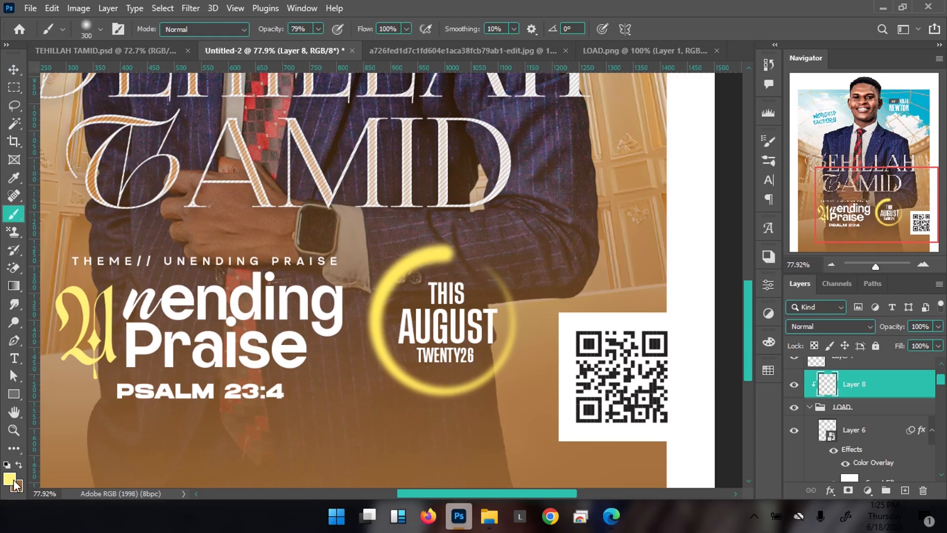
left_click(10, 480)
left_click_drag(642, 264, 619, 237)
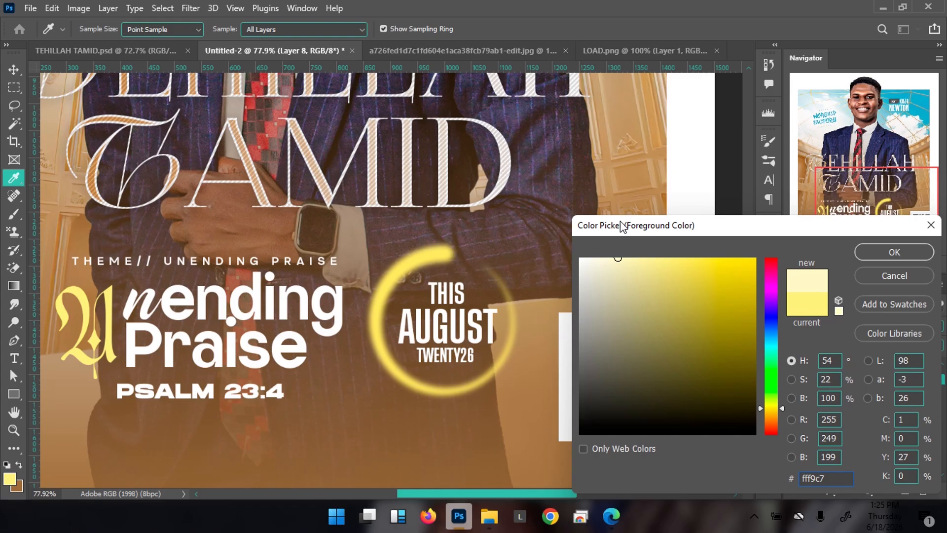
left_click_drag(620, 258, 610, 250)
key("Return")
key("b")
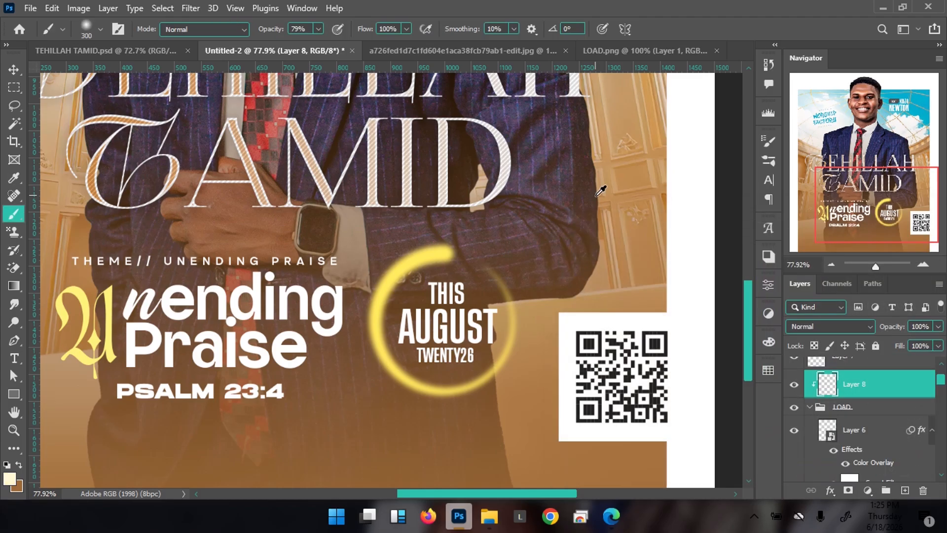
mouse_move(439, 261)
left_mouse_down()
mouse_move(430, 244)
mouse_move(390, 291)
mouse_move(385, 340)
mouse_move(420, 335)
left_mouse_up()
key("bracketleft")
key("bracketleft")
key("bracketleft")
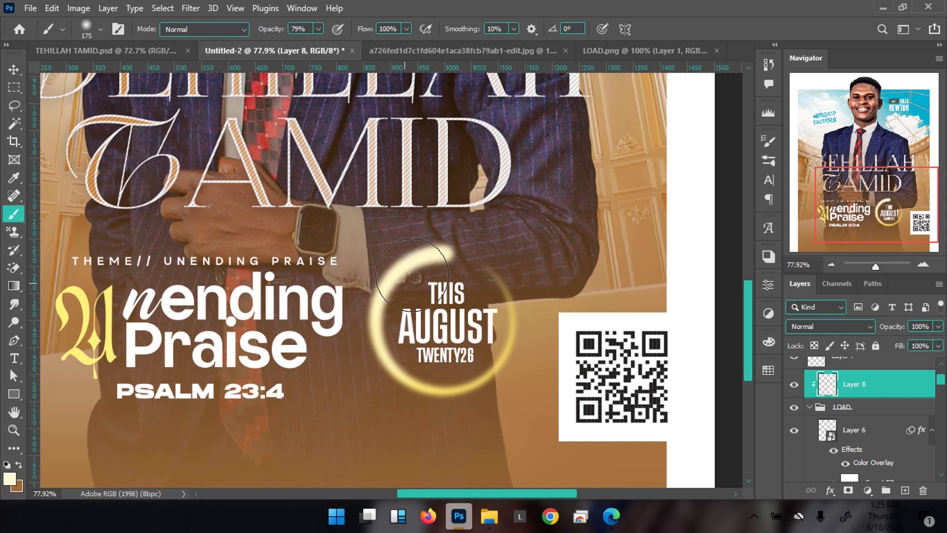
left_click(10, 478)
left_click(585, 257)
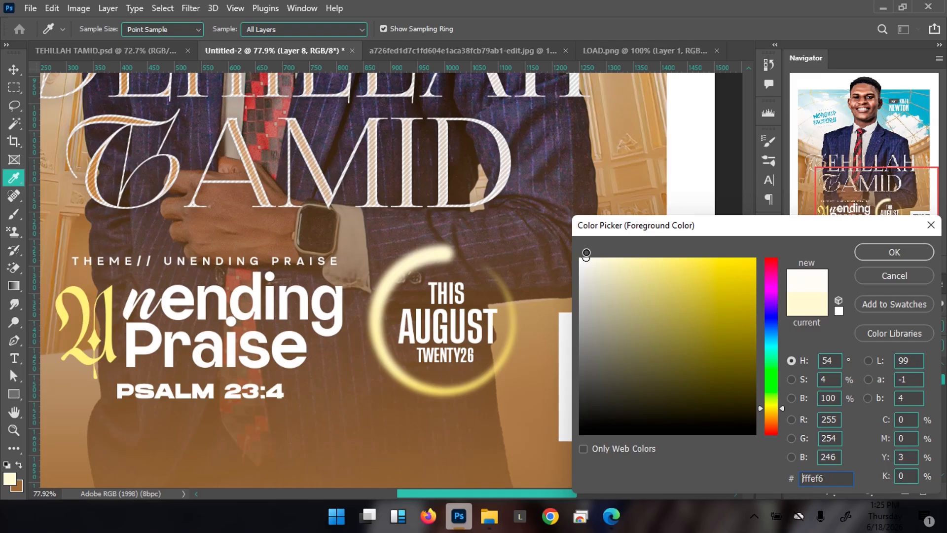
left_click(891, 252)
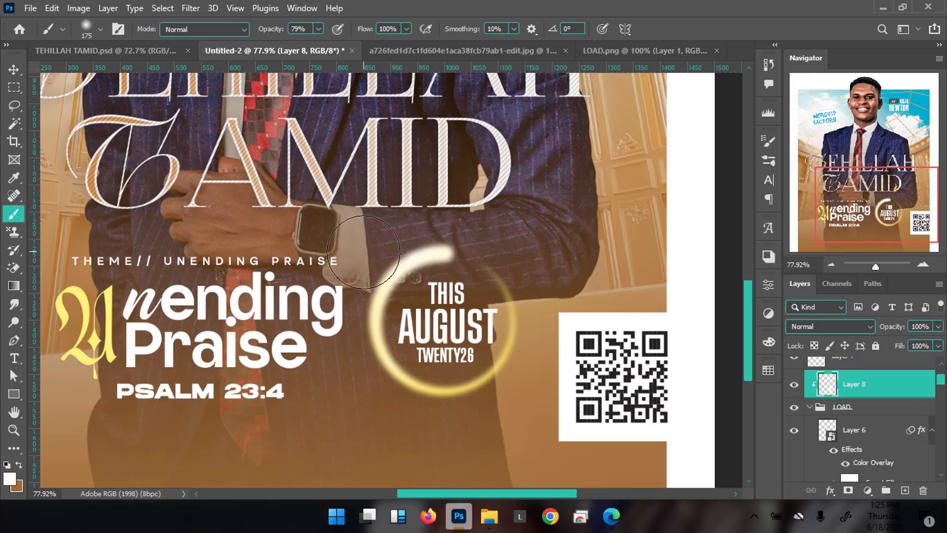
key("v")
key("ctrl+minus")
key("ctrl+minus")
key("ctrl+minus")
key("ctrl+minus")
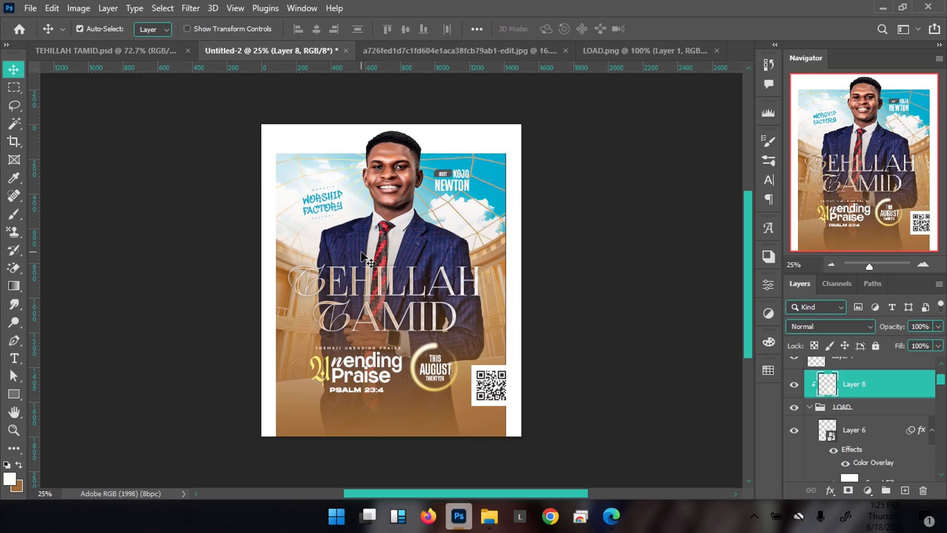
key("ctrl+plus")
key("ctrl+minus")
left_click(149, 50)
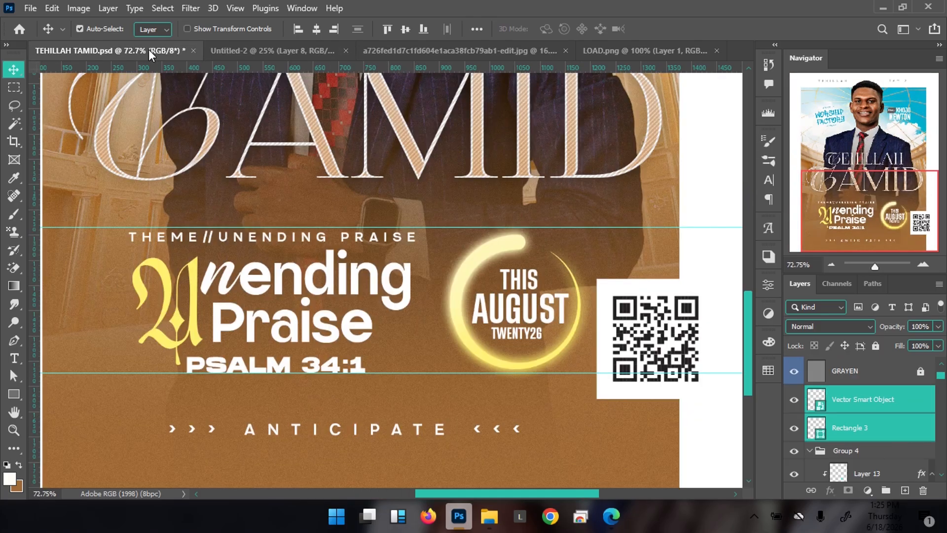
key("ctrl+minus")
key("ctrl+minus")
key("ctrl+minus")
key("ctrl+minus")
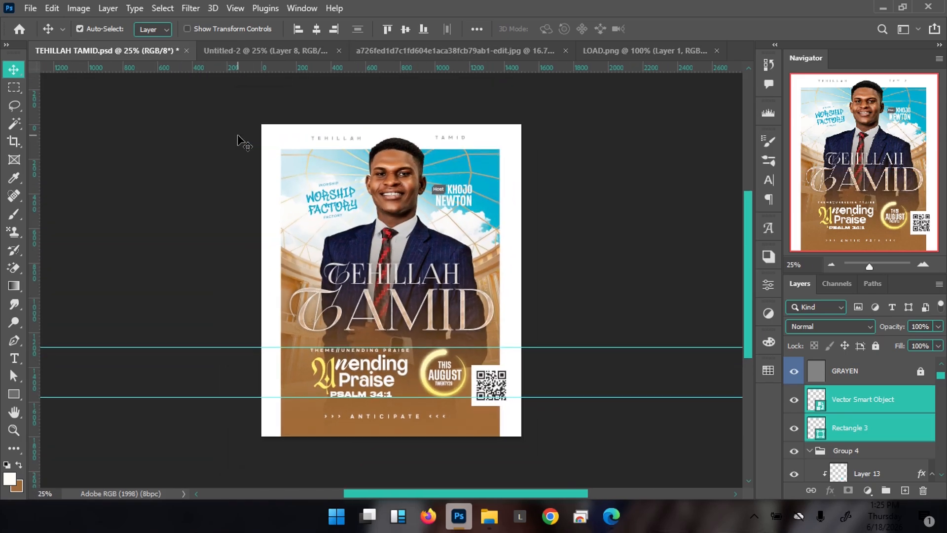
left_click(277, 49)
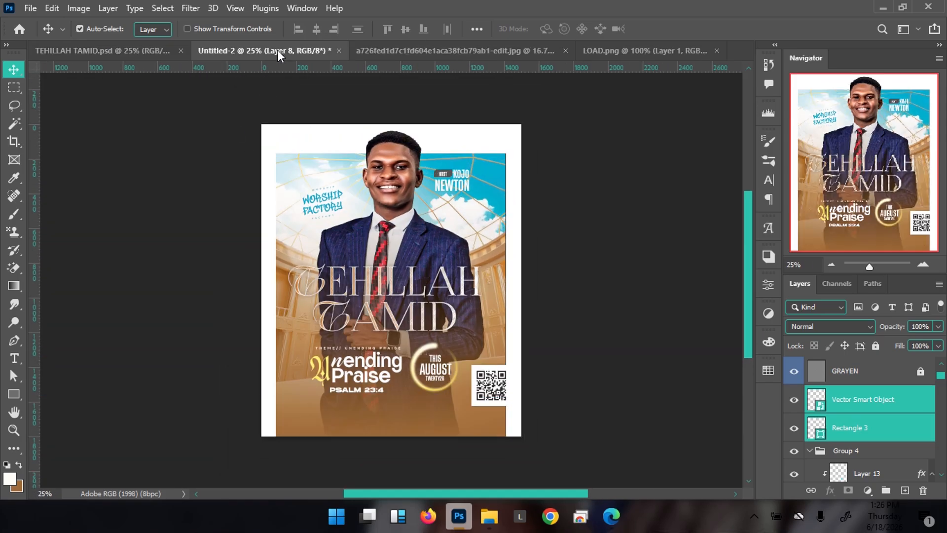
Select the THEME group and try enlarging it to about 109%, then cancel the resize
right_click(353, 365)
left_click(377, 196)
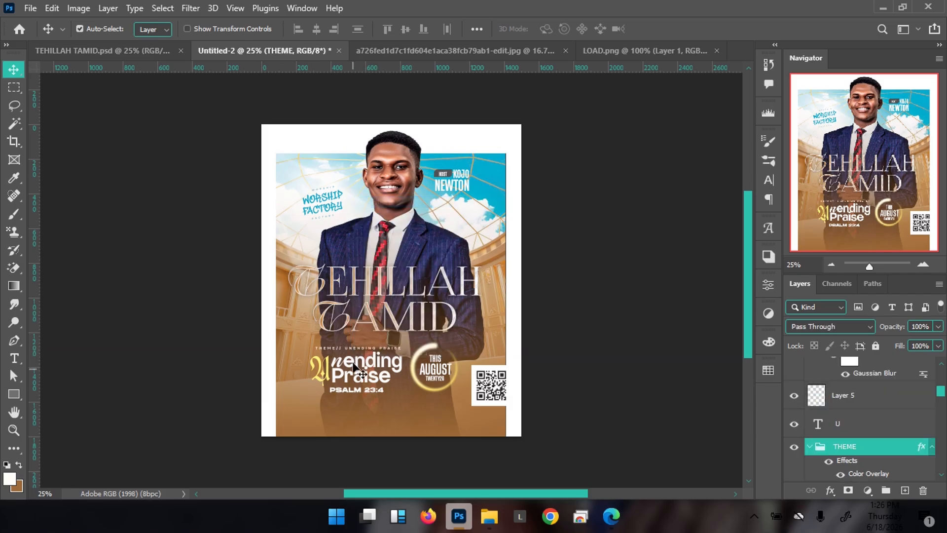
right_click(357, 349)
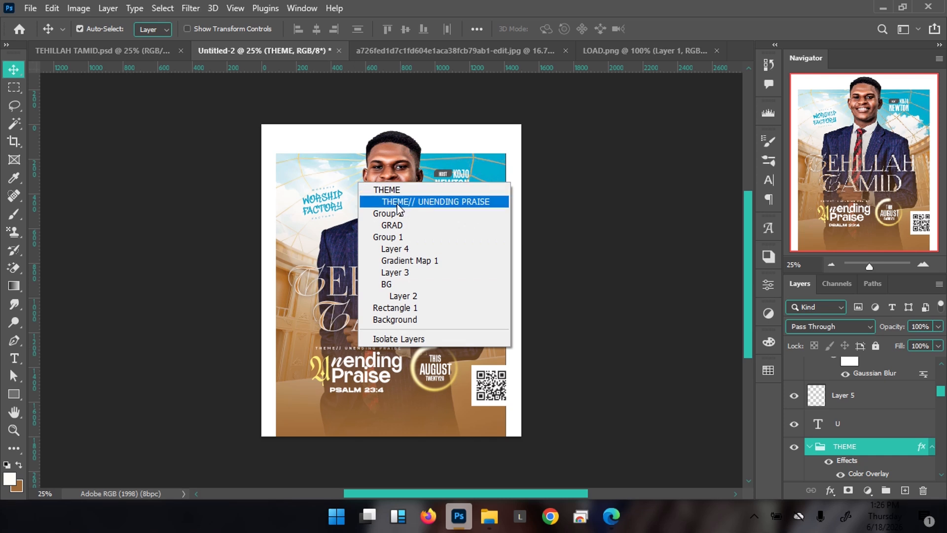
left_click(471, 10)
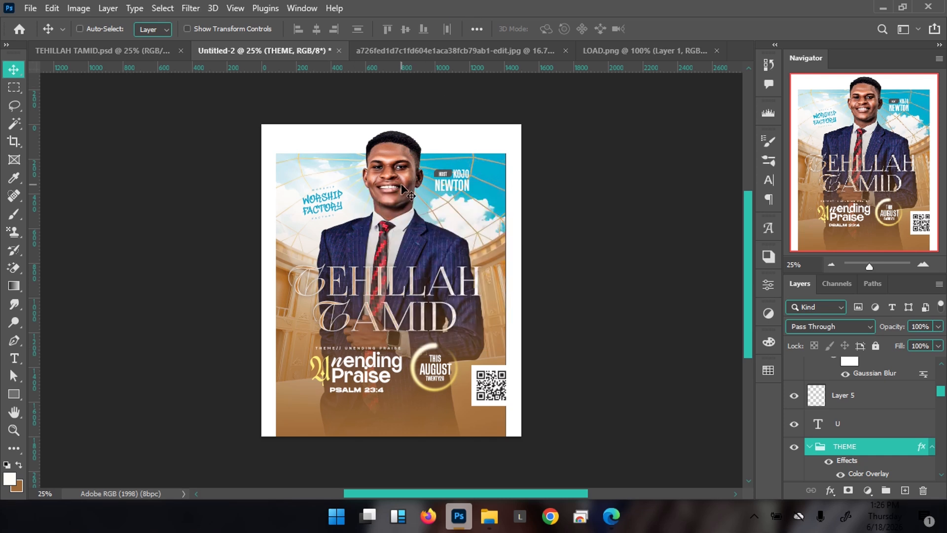
key("ctrl+t")
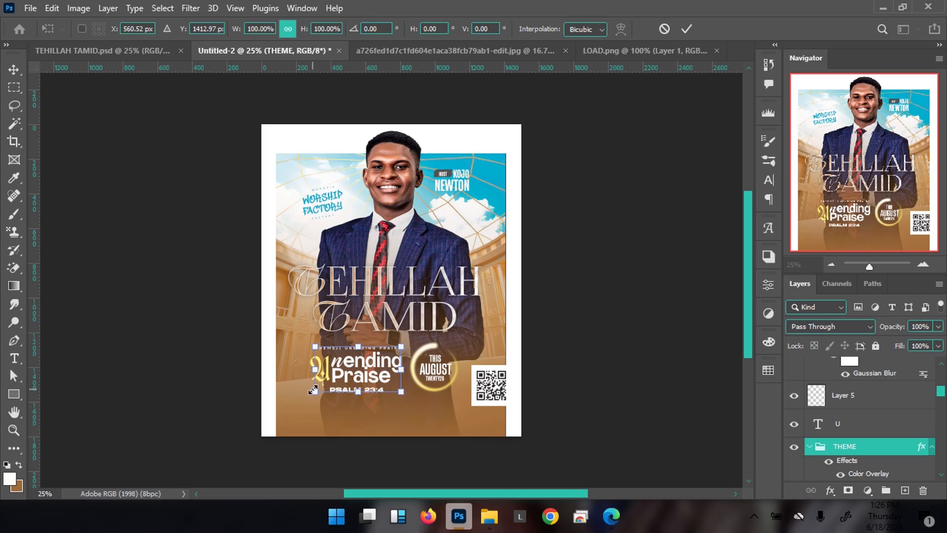
left_click_drag(313, 390, 307, 395)
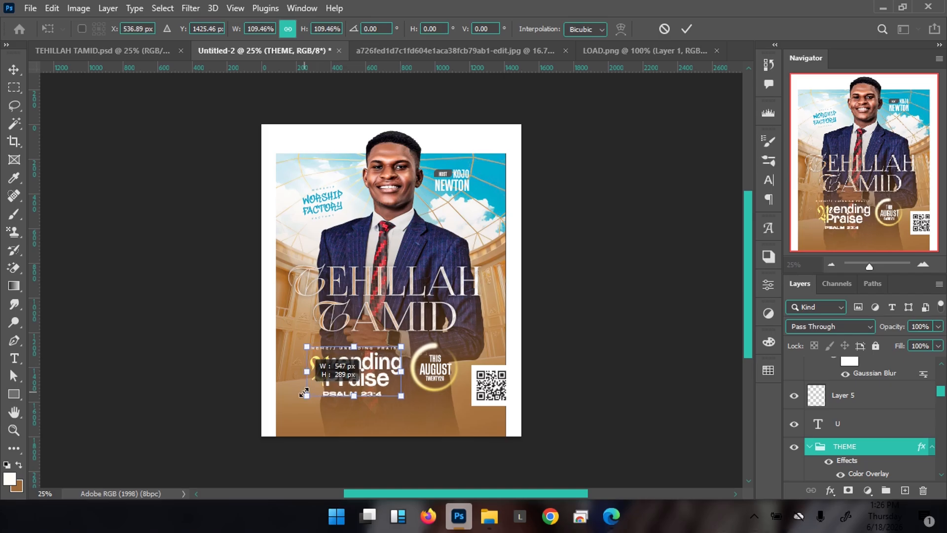
left_click(664, 29)
Scale the U and THEME layers together to about 111%, nudge them left, and group them
key("ctrl")
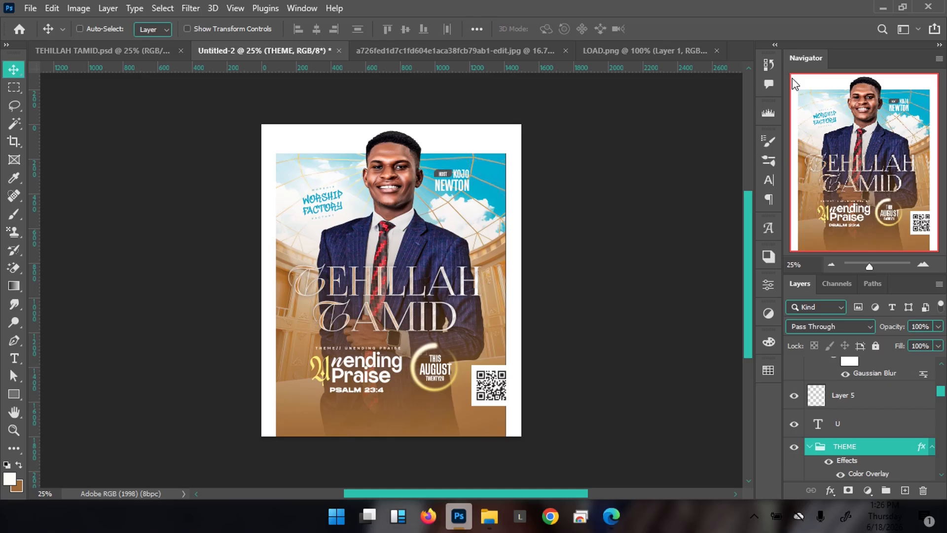
left_click(851, 428, "ctrl")
key("ctrl+t")
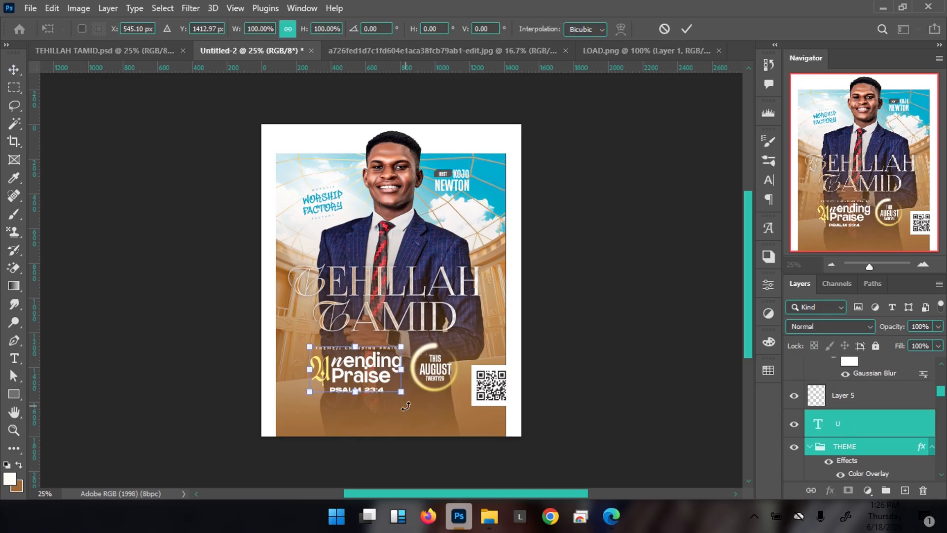
left_click_drag(402, 392, 409, 396)
left_click_drag(411, 396, 412, 397)
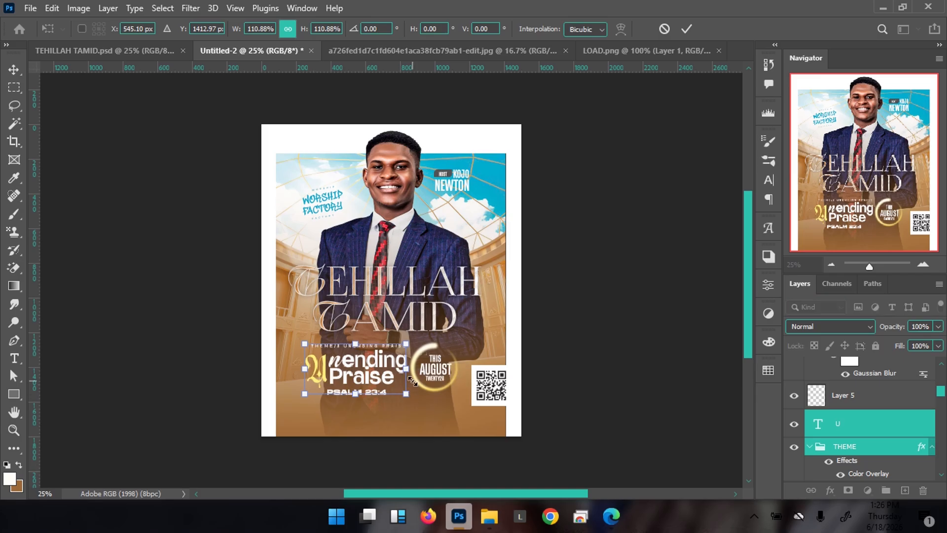
key("shift+Left")
key("shift+Left")
key("shift+Left")
key("shift+Left")
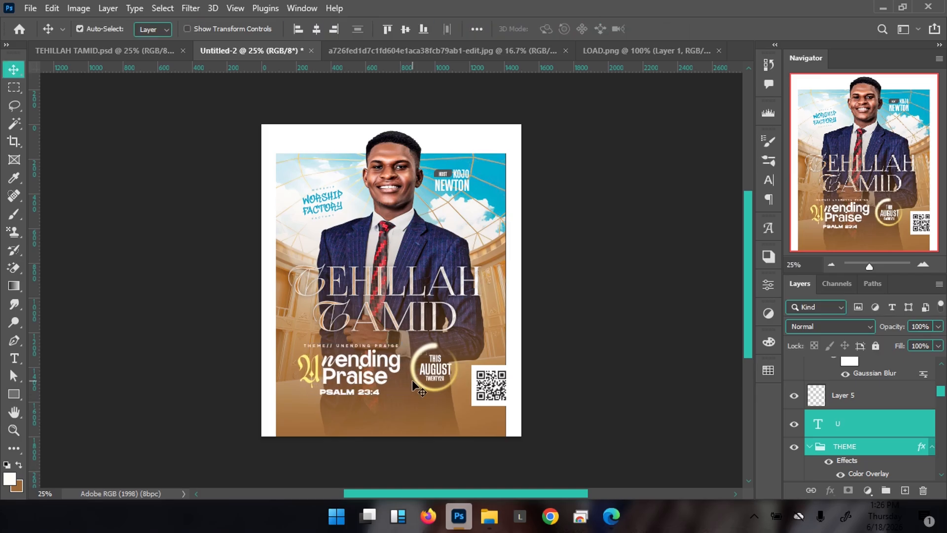
key("shift+Left")
key("shift+Right")
key("ctrl+g")
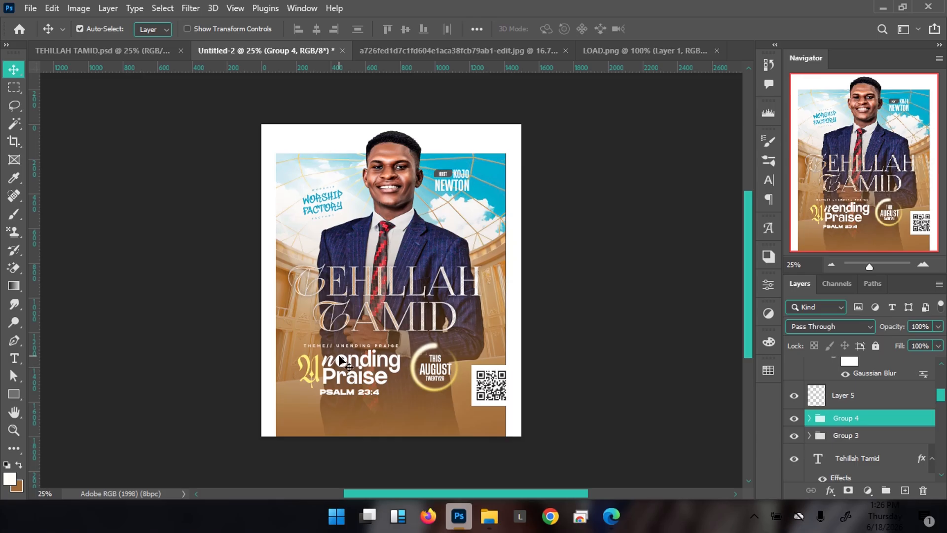
Nudge the theme block down, left and up into place
key("shift+Down")
key("shift+Left")
key("Up")
key("Up")
key("Up")
key("Up")
key("Up")
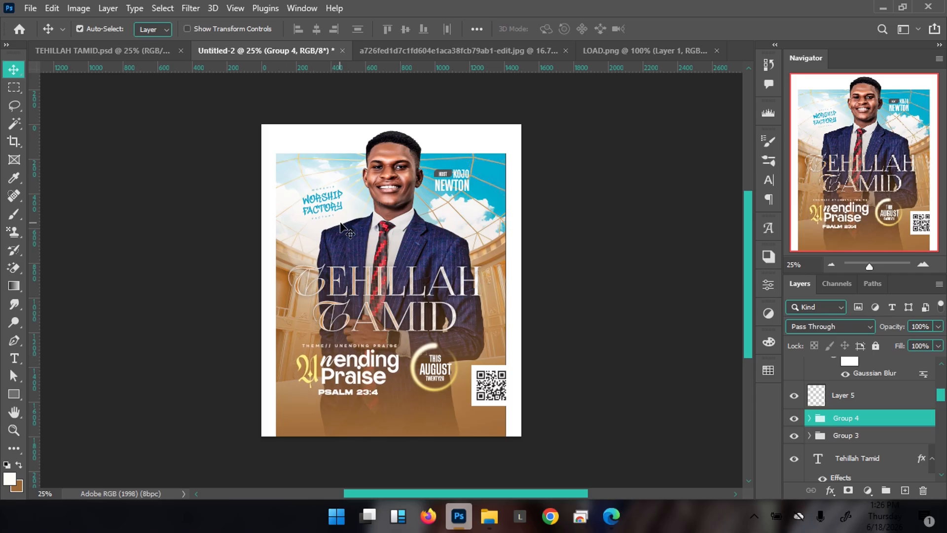
Add a layer above the Vector Smart Object and drag the ANTICIPATE footer from TEHILLAH TAMID.psd to the poster bottom
scroll(932, 399, "up", 3)
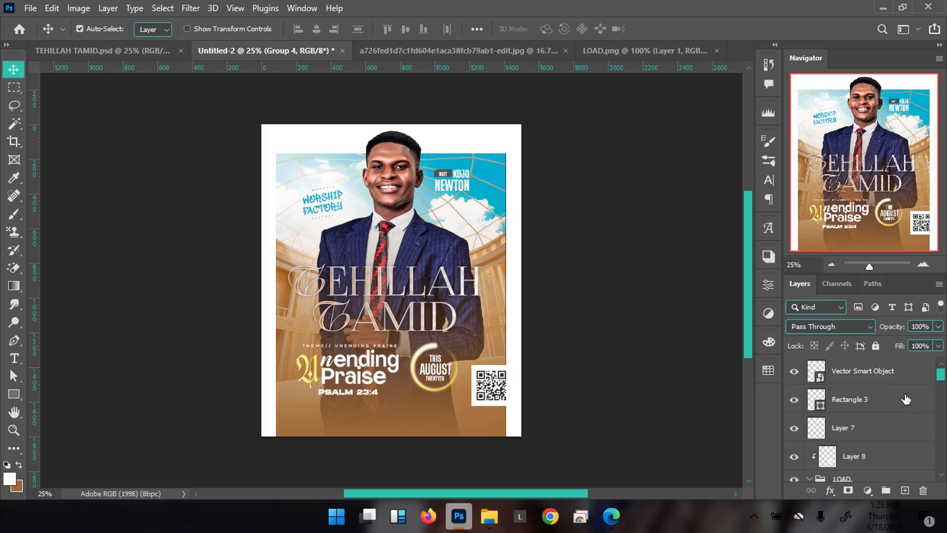
left_click(886, 378)
left_click(906, 491)
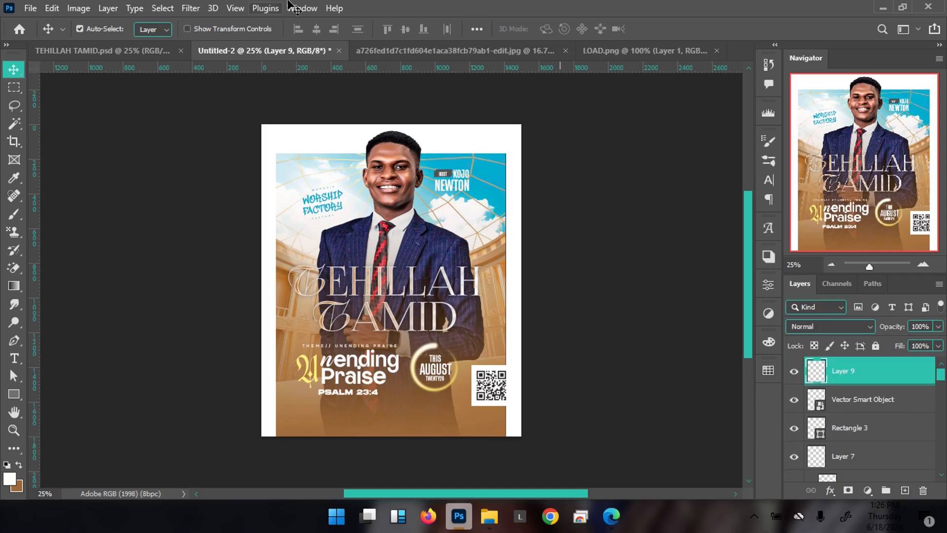
left_click(149, 52)
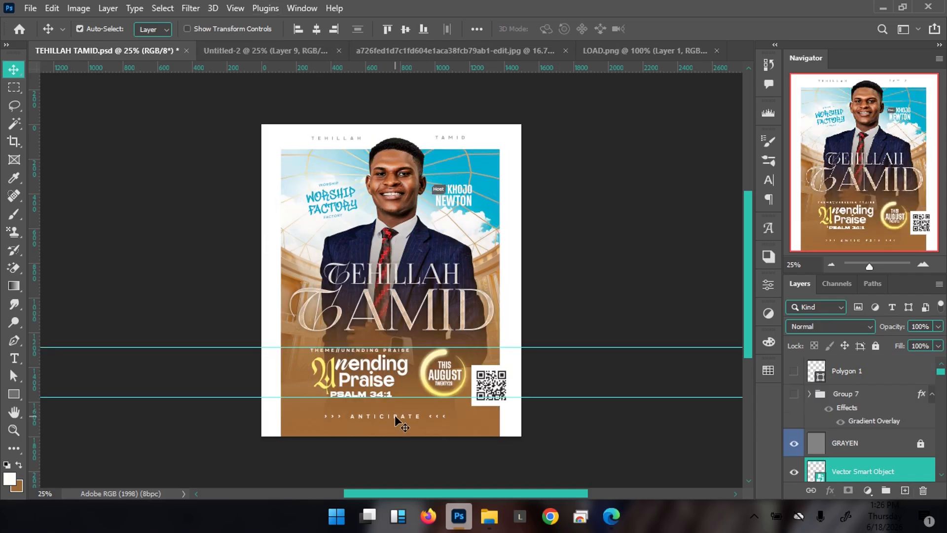
left_click_drag(394, 415, 347, 129)
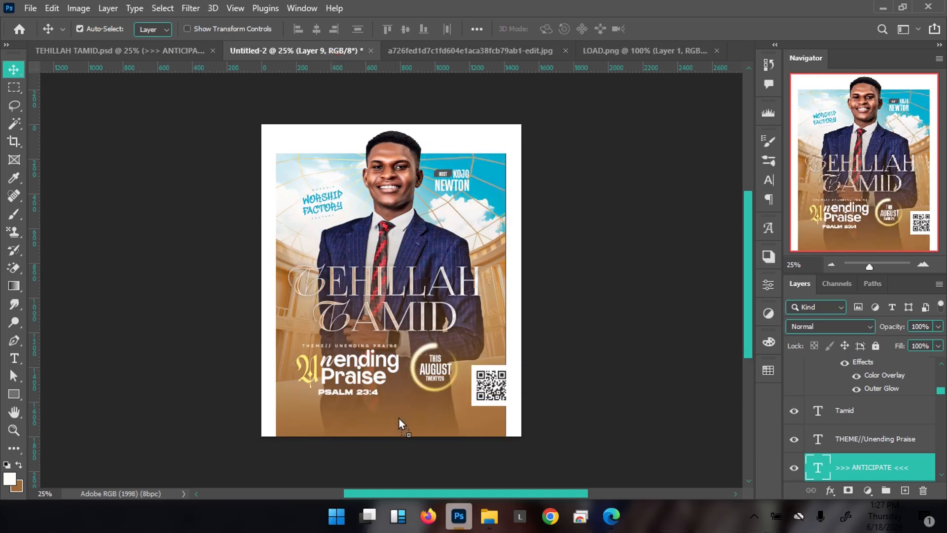
left_click_drag(399, 418, 399, 418)
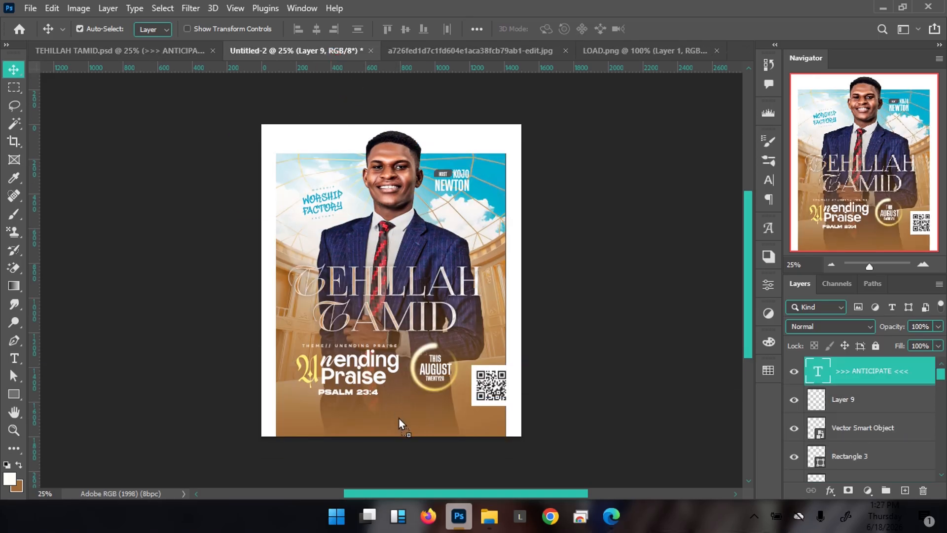
Group Layer 8 with the LOAD group and name the new group 'Load'
right_click(354, 363)
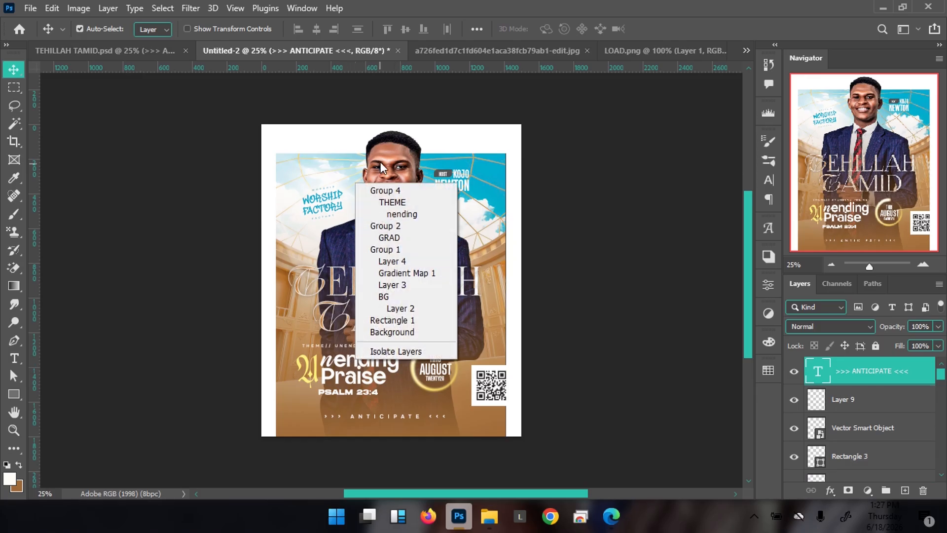
left_click(394, 190)
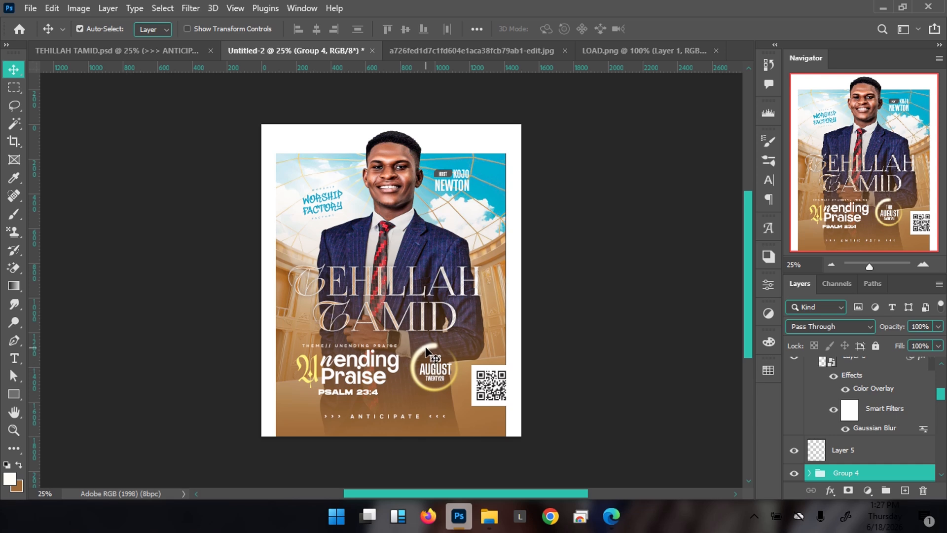
left_click(427, 351)
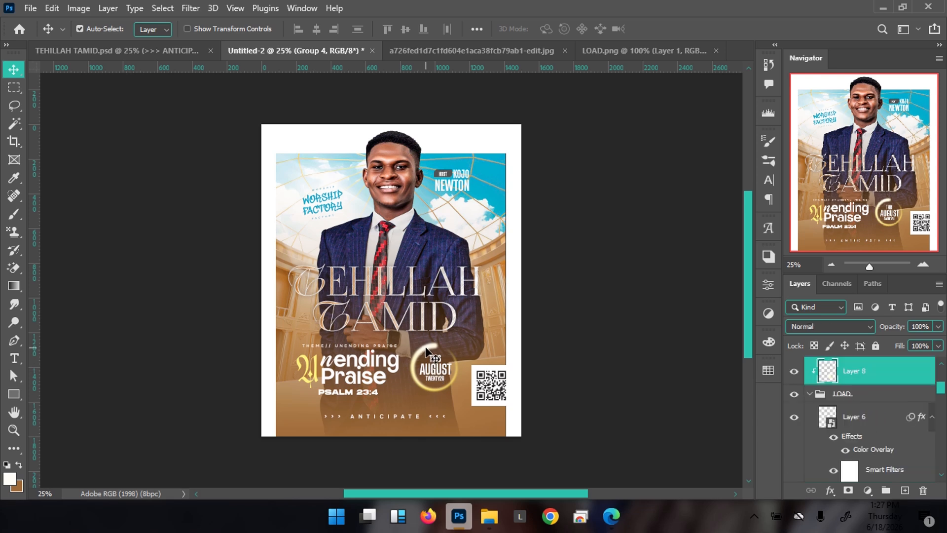
left_click(854, 393, "ctrl")
key("ctrl+g")
double_click(845, 368)
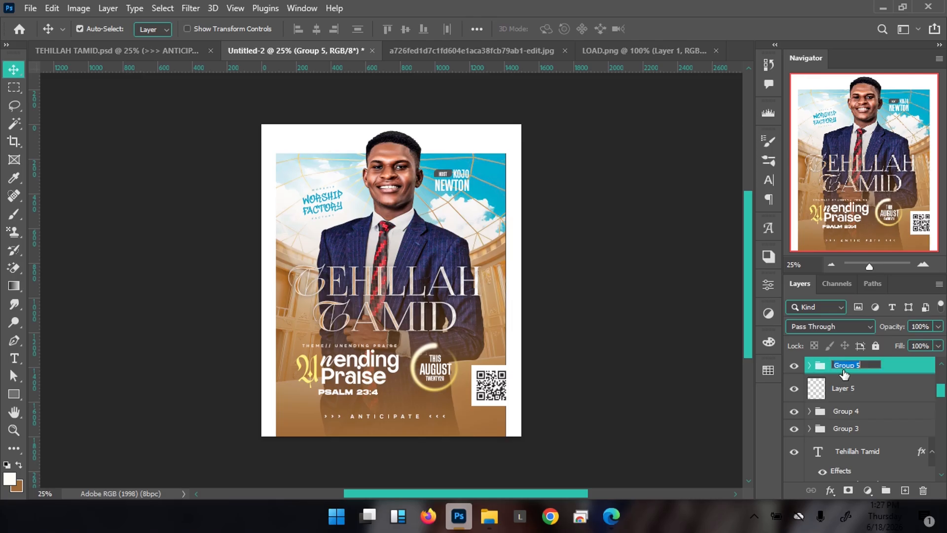
type("Load")
key("Return")
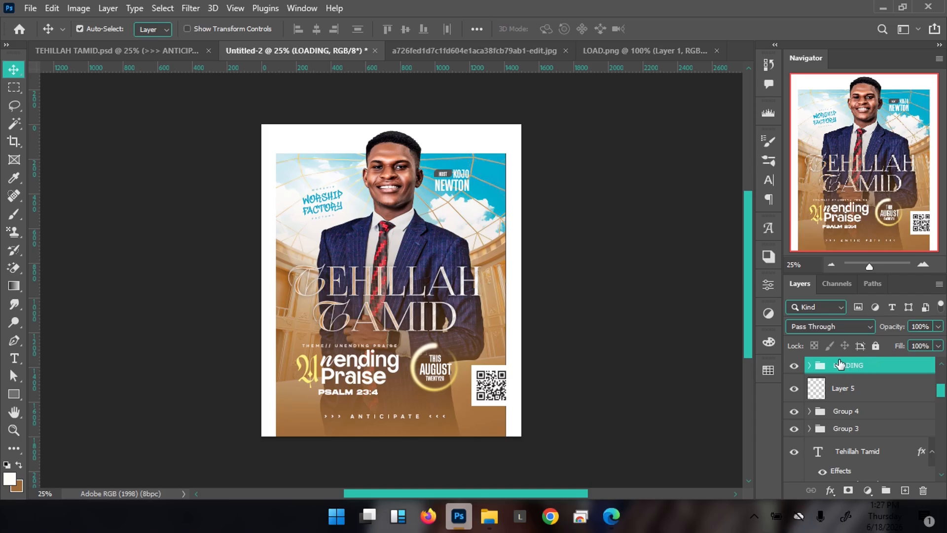
Move the THIS, TWENTY26 and AUGUST text layers into the LOADING group
left_click(436, 365)
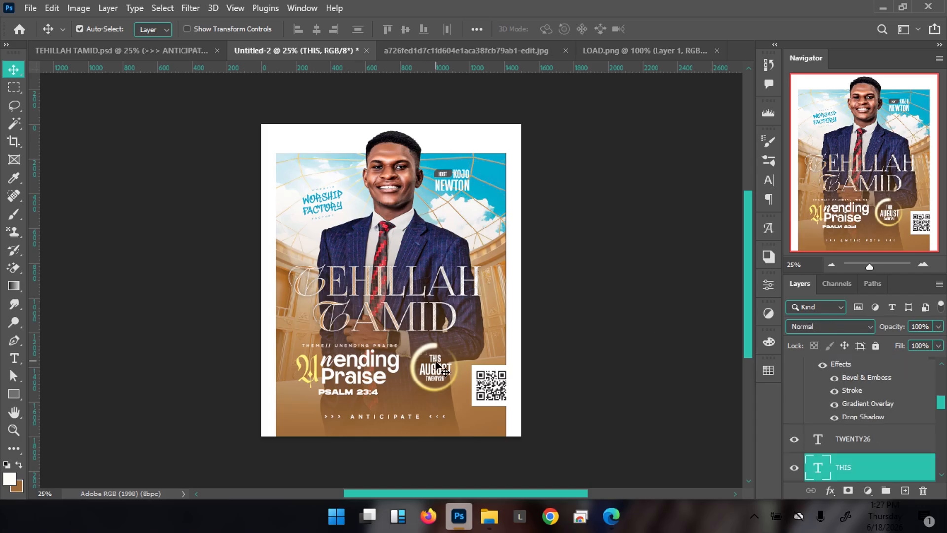
left_click(865, 440, "shift")
scroll(866, 441, "down", 3)
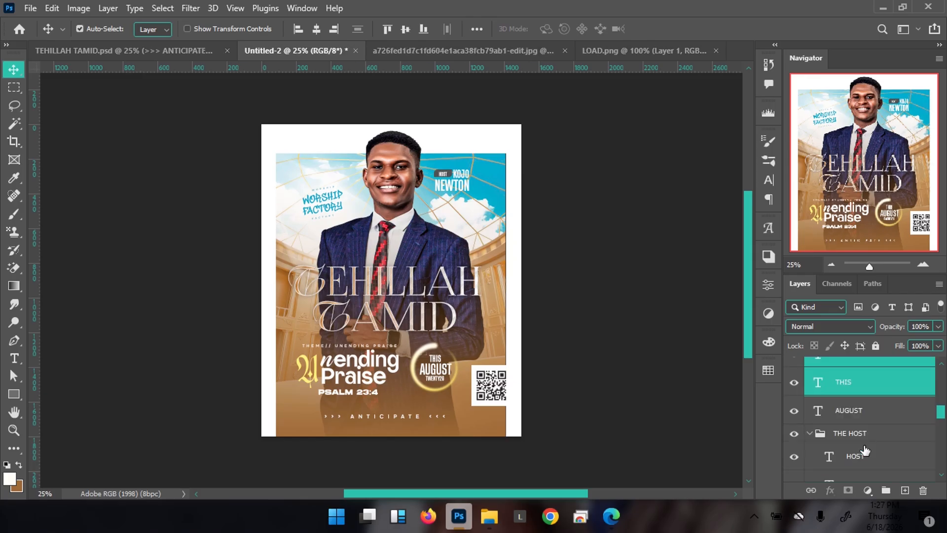
left_click(867, 417, "ctrl")
scroll(861, 419, "up", 5)
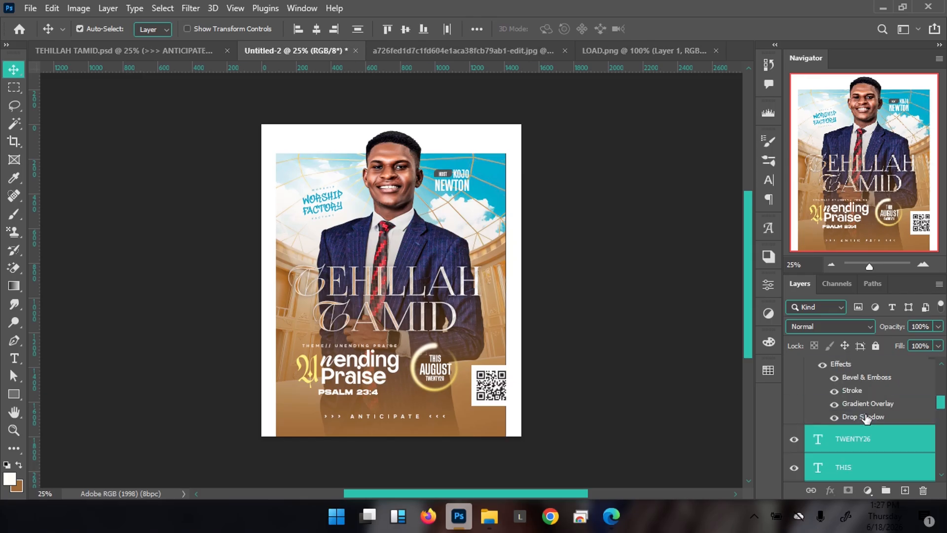
scroll(856, 425, "up", 3)
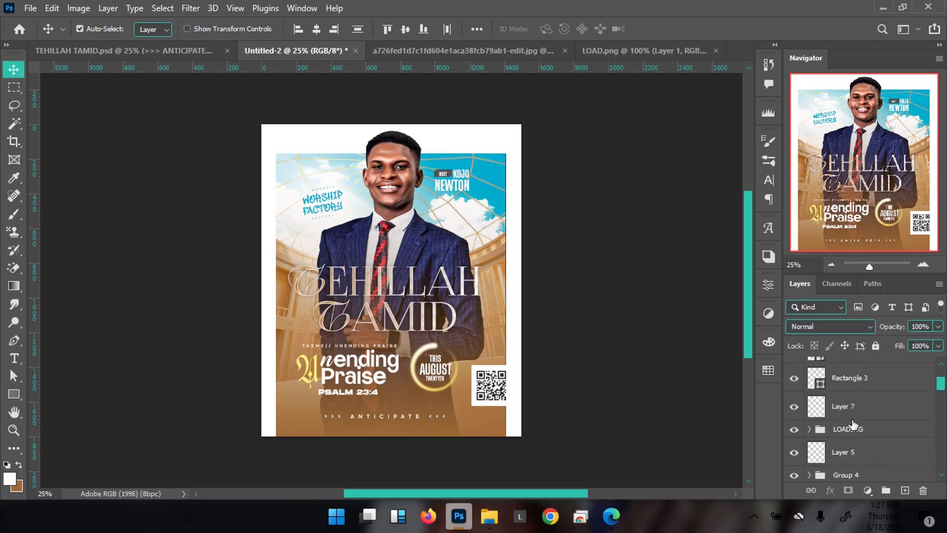
scroll(864, 434, "down", 5)
left_click_drag(867, 441, 847, 393)
left_click(847, 393)
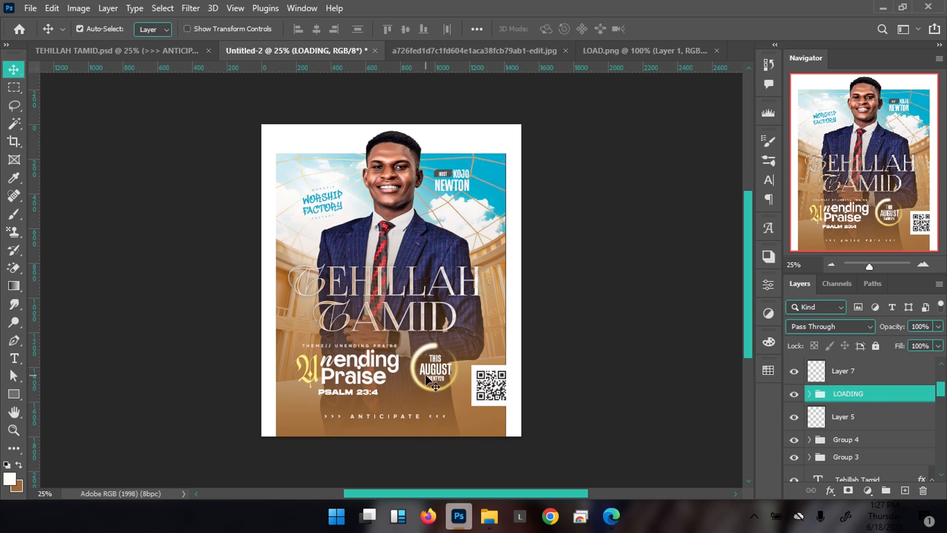
Enlarge the LOADING date badge twice by about 104%, dismissing the Smart Filters notice each time
key("ctrl")
key("ctrl+t")
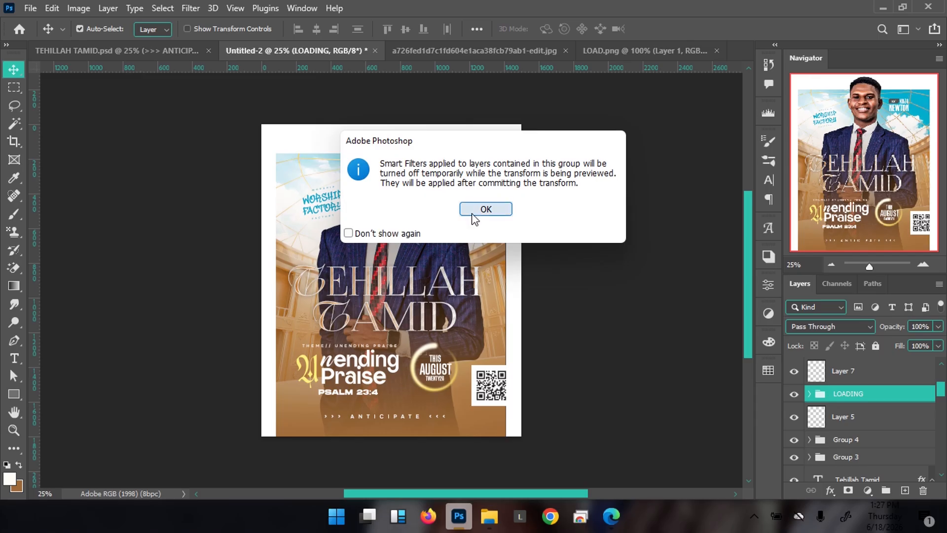
left_click(474, 213)
left_click_drag(477, 403, 481, 406)
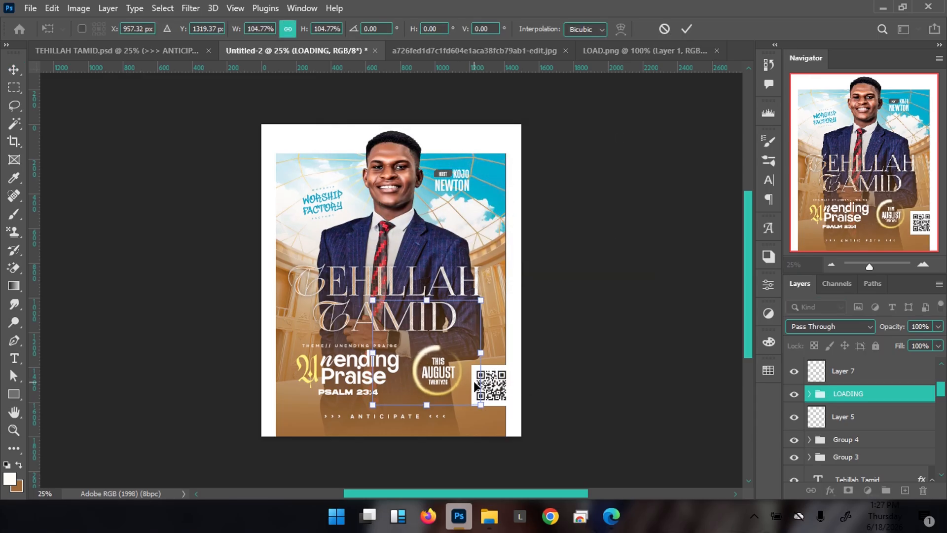
key("Return")
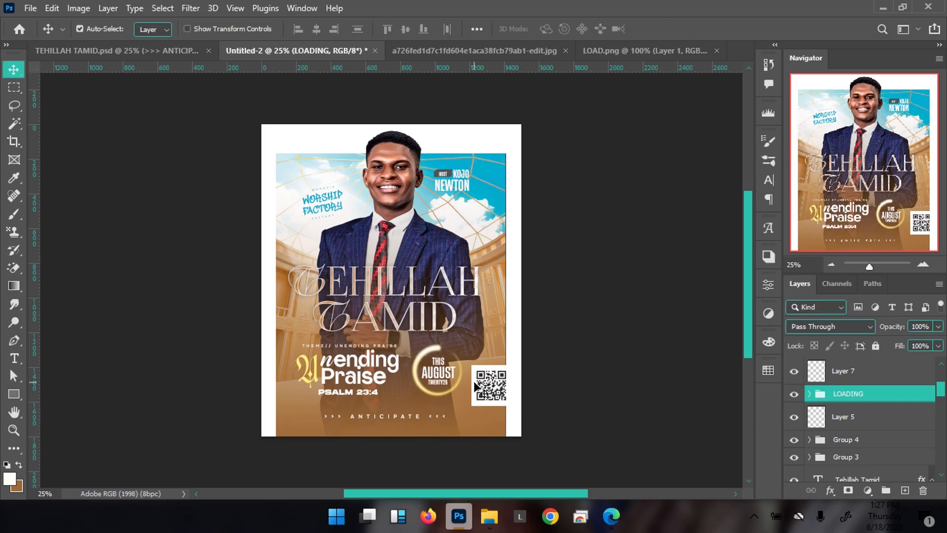
key("ctrl+t")
left_click(498, 216)
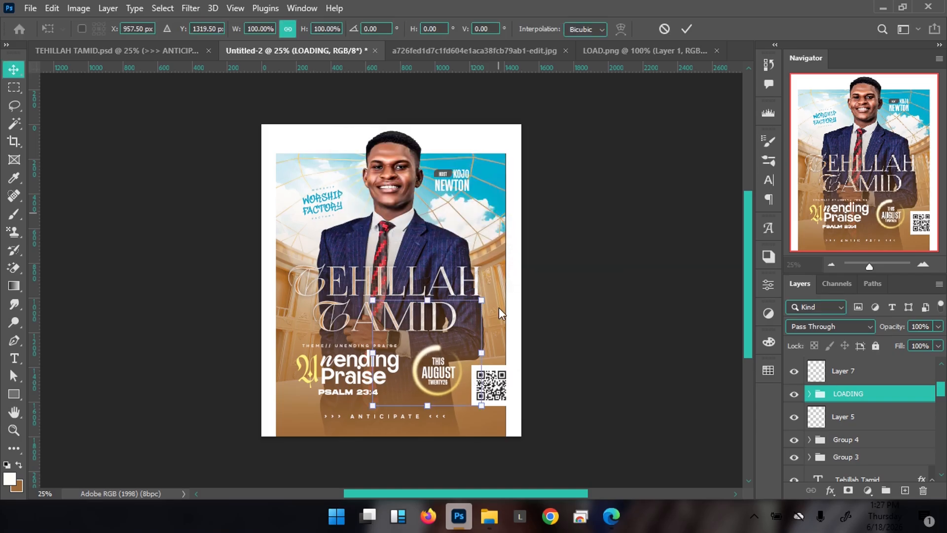
left_click_drag(482, 406, 485, 409)
key("Return")
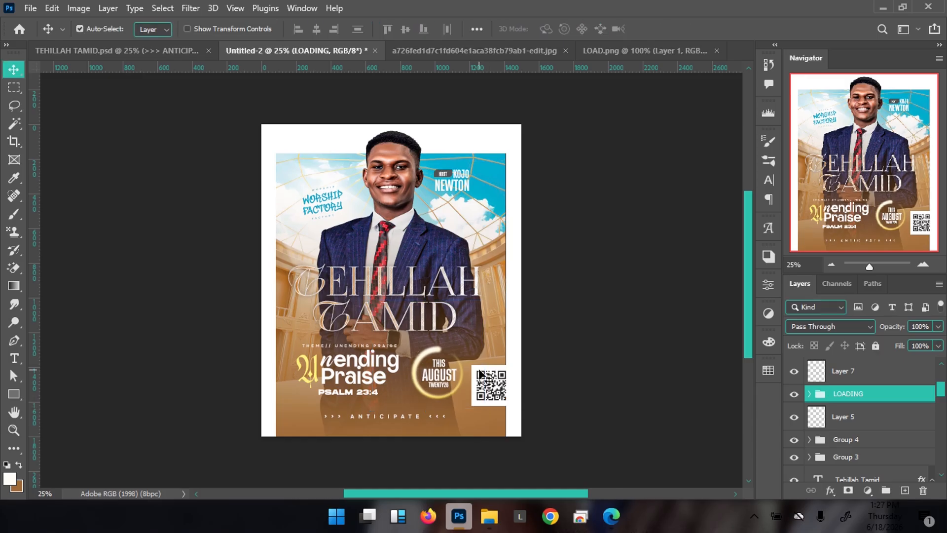
right_click(357, 378)
Nudge the Unending Praise group slightly right and down
left_click(403, 205)
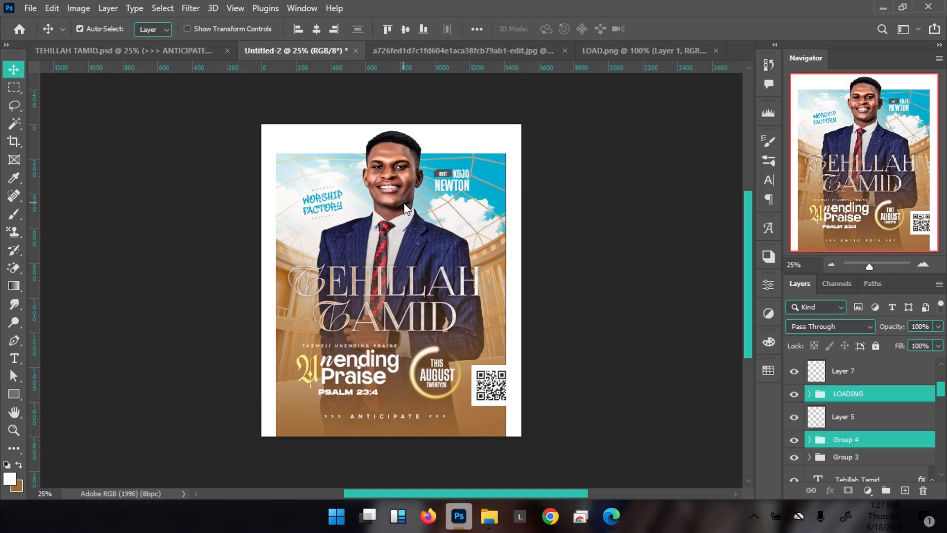
key("shift+Right")
key("shift+Right")
key("shift+Right")
key("shift+Right")
key("shift+Right")
key("shift+Right")
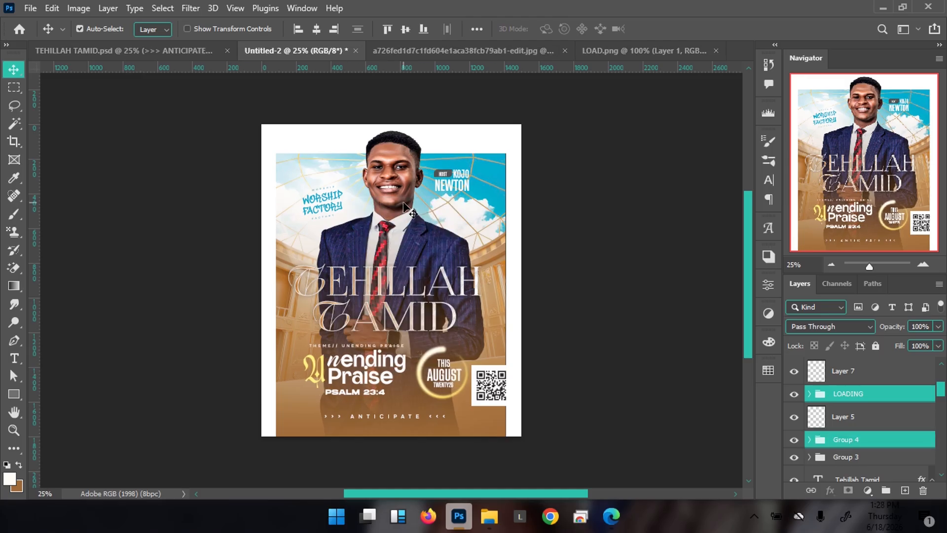
key("shift+Down")
key("shift+Down")
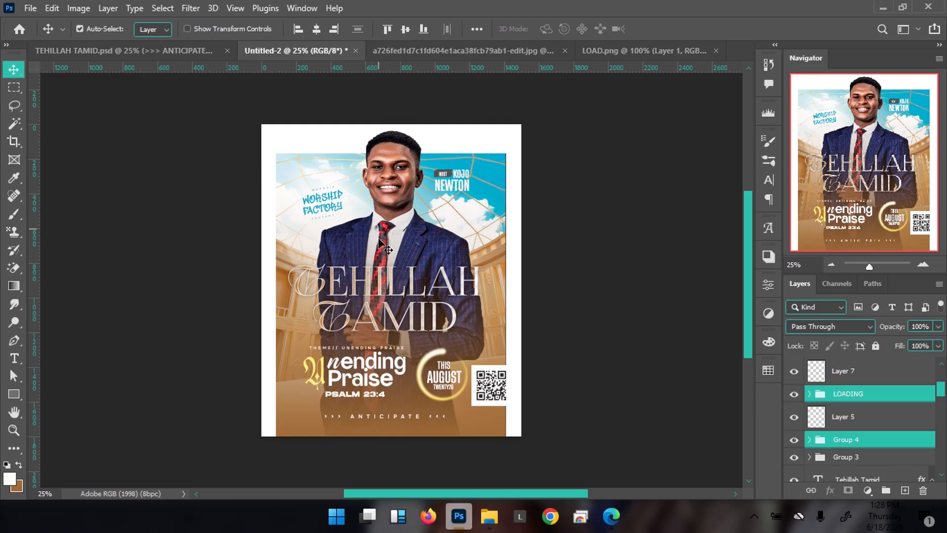
Stretch Layer 4 to about 103% height and duplicate it as Layer 4 copy
left_click(399, 250)
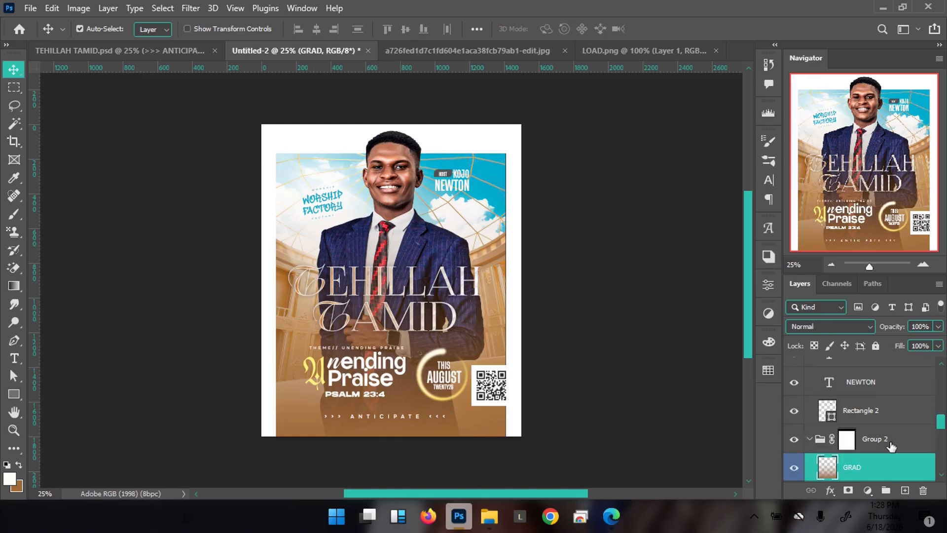
scroll(888, 446, "down", 2)
left_click(878, 469)
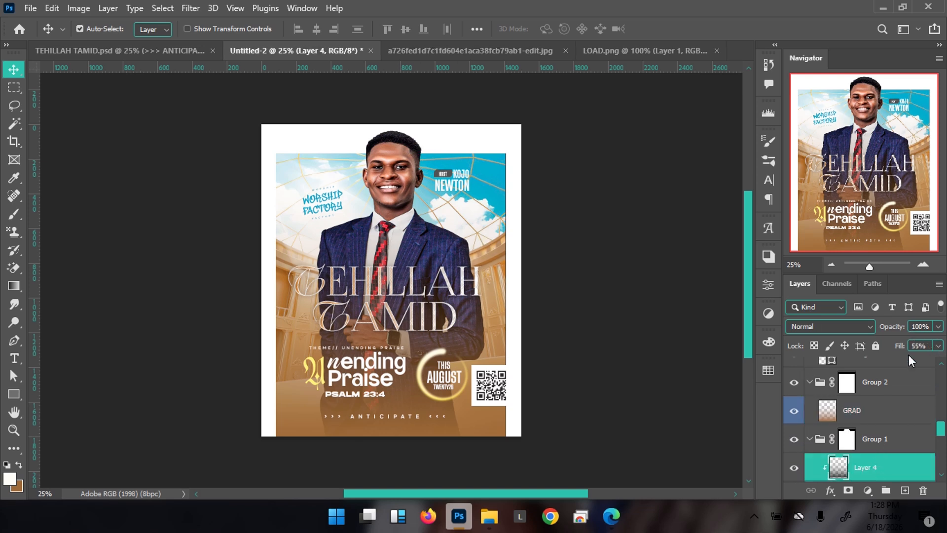
key("ctrl+t")
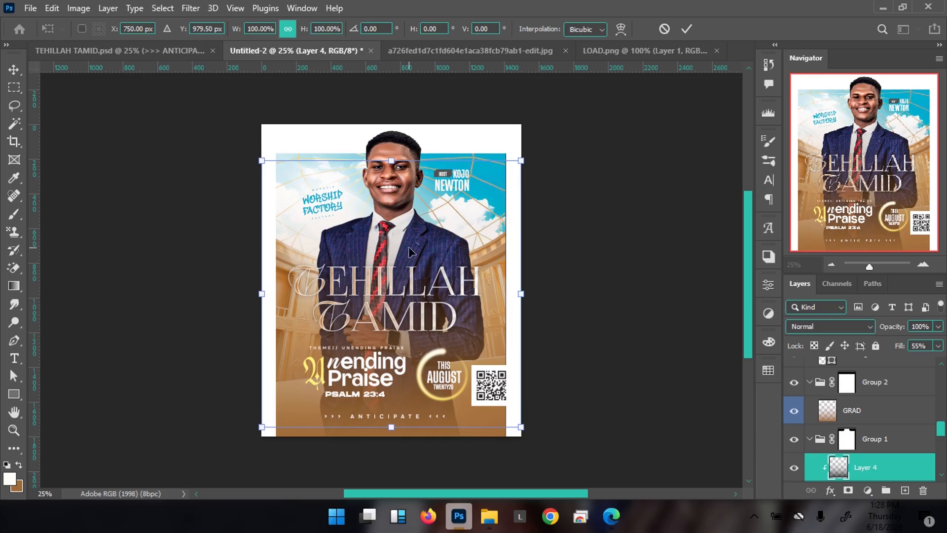
mouse_move(391, 161)
left_mouse_down()
mouse_move(394, 101)
mouse_move(403, 154)
left_mouse_up()
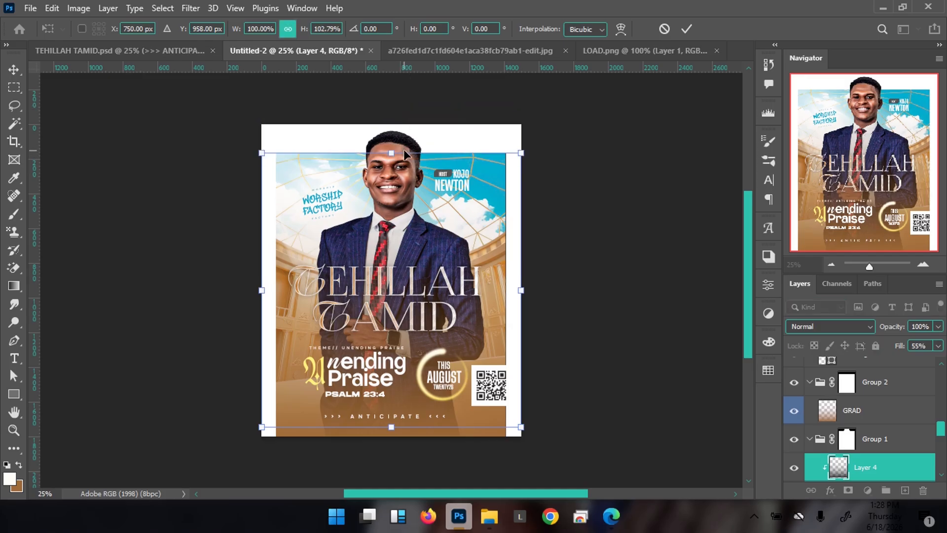
key("Return")
key("ctrl+j")
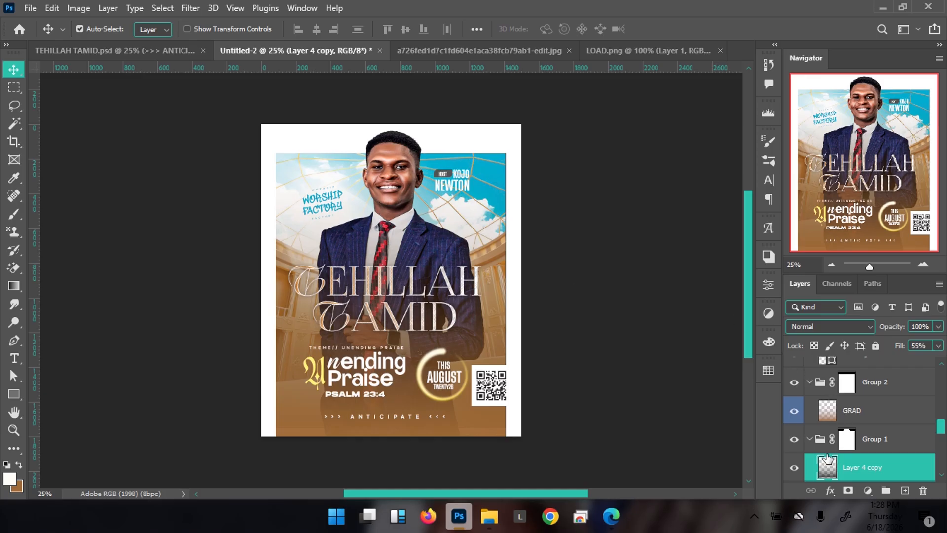
Mask Layer 4 copy and paint black over the man's head with a large brush
scroll(833, 453, "down", 2)
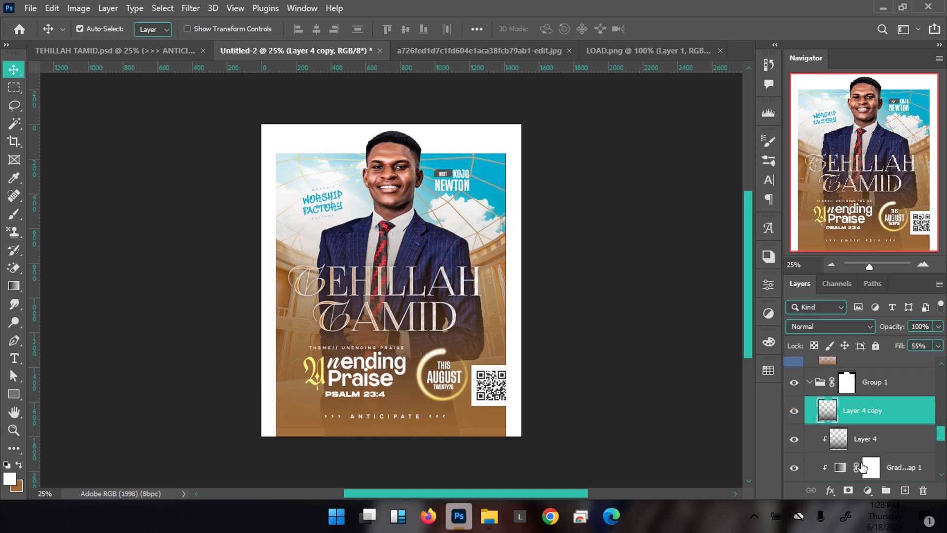
left_click(848, 490)
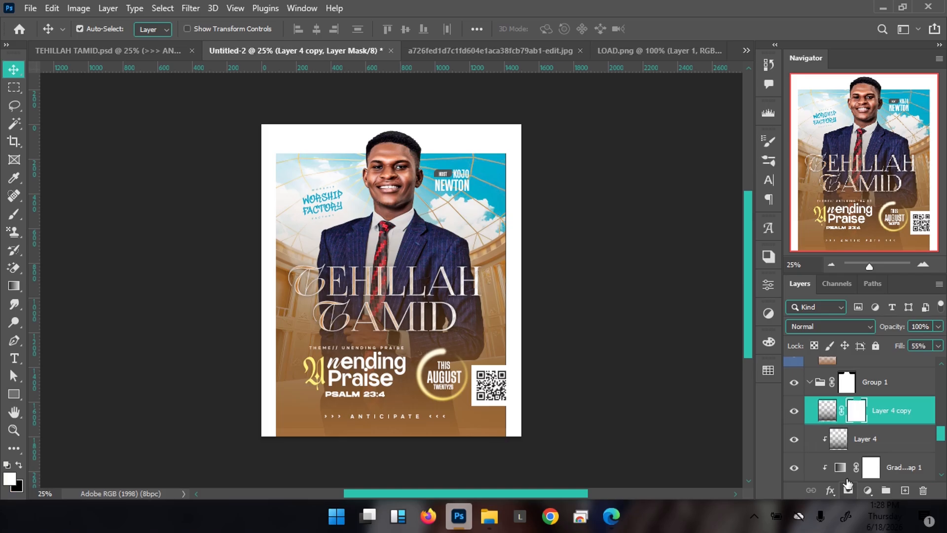
key("b")
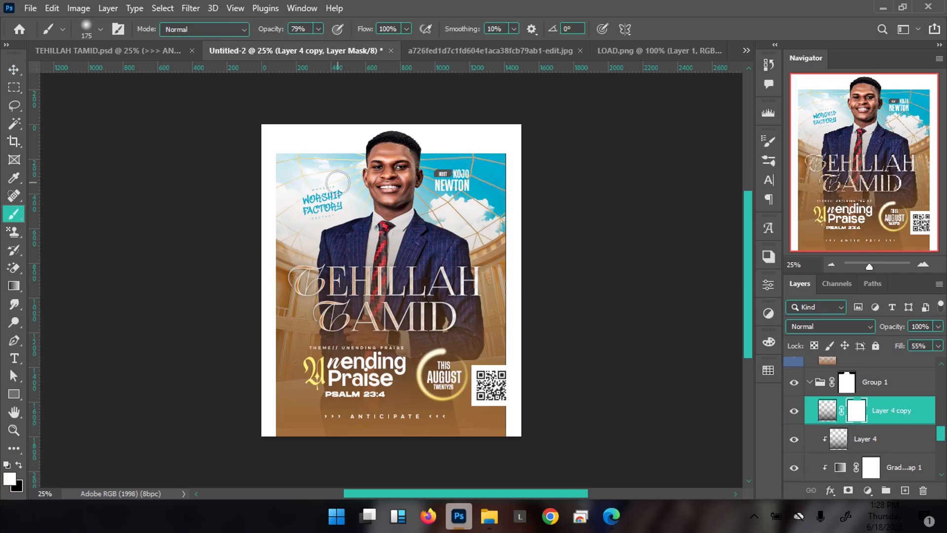
key("bracketright")
key("bracketright")
key("bracketright")
key("bracketright")
key("bracketright")
key("bracketright")
key("bracketright")
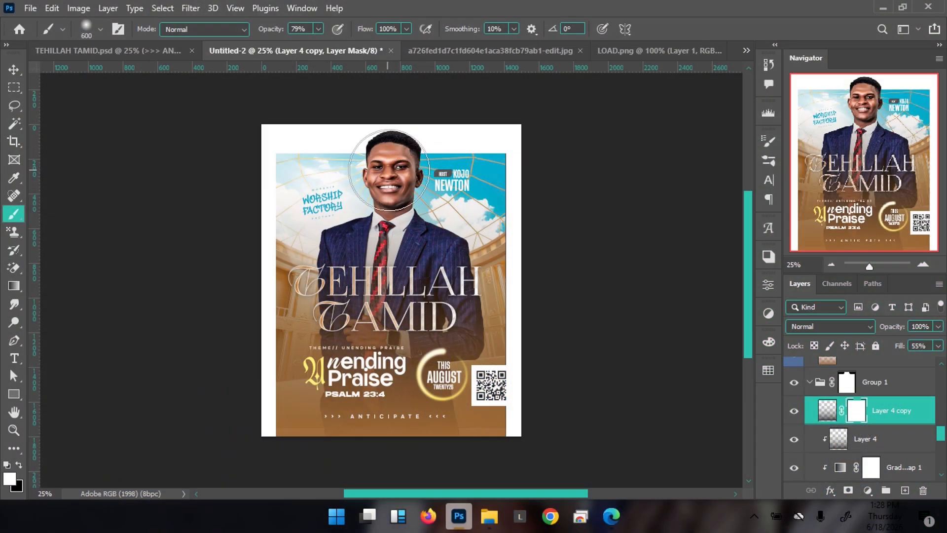
key("x")
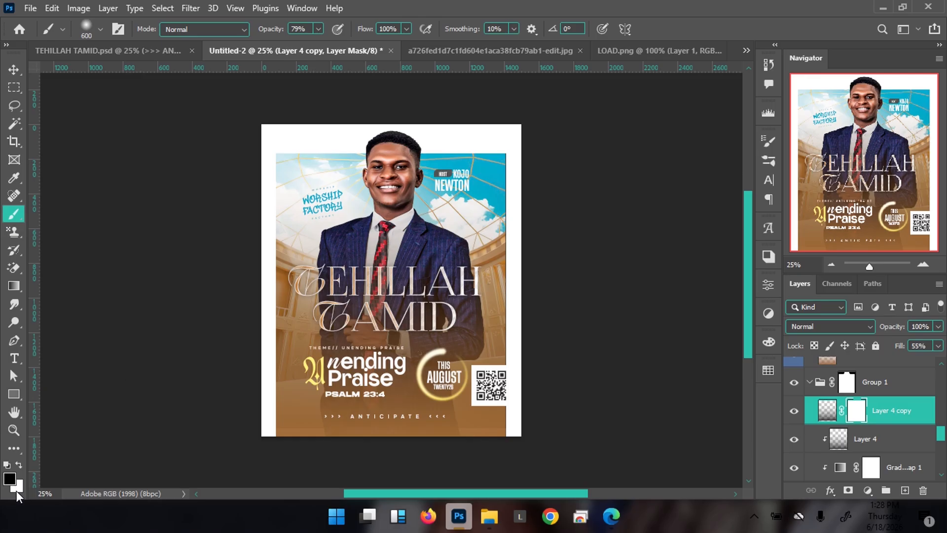
mouse_move(379, 174)
left_mouse_down()
mouse_move(385, 158)
mouse_move(377, 197)
mouse_move(368, 158)
mouse_move(389, 147)
left_mouse_up()
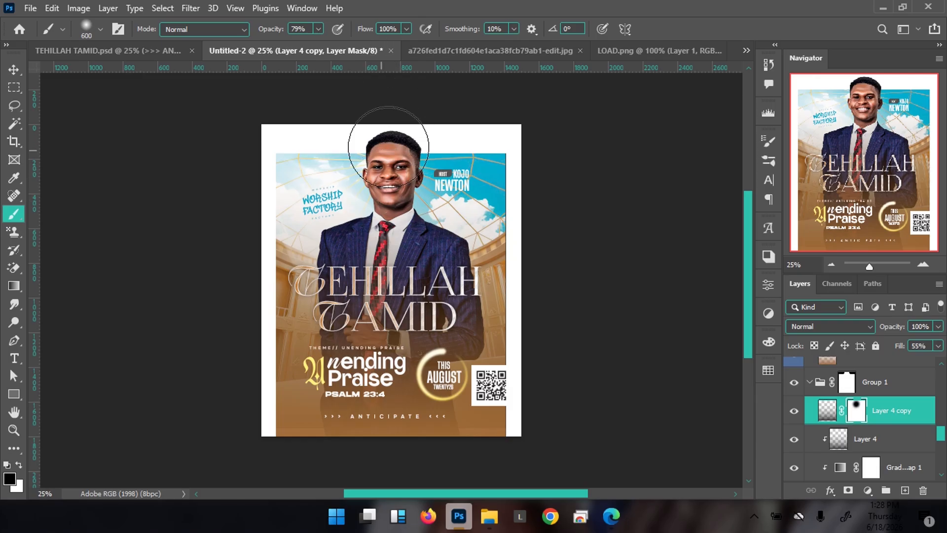
Mask Layer 4 and paint black over the face and the sky around the Worship Factory logo
left_click(870, 444)
left_click(848, 490)
mouse_move(387, 154)
left_mouse_down()
mouse_move(393, 186)
mouse_move(391, 119)
mouse_move(386, 150)
left_mouse_up()
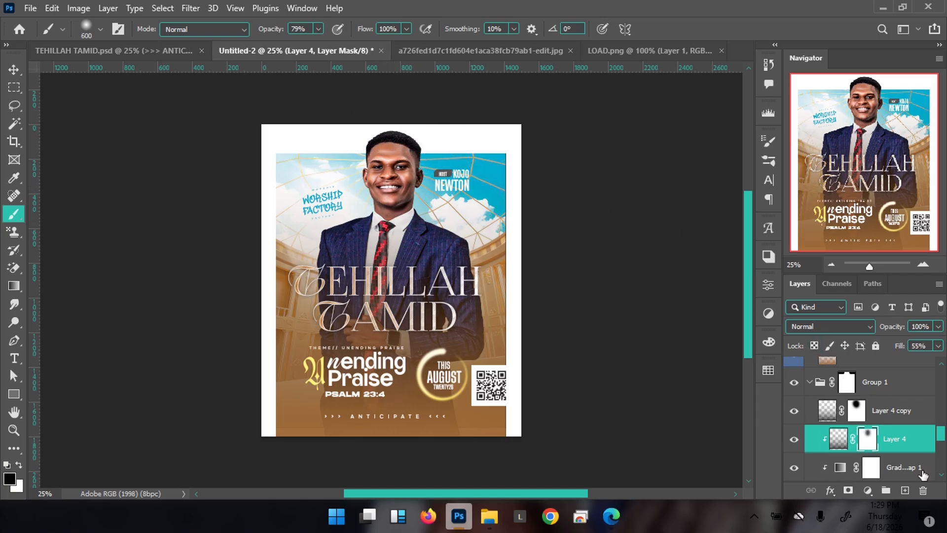
mouse_move(868, 438)
left_mouse_down()
mouse_move(847, 409)
mouse_move(847, 434)
mouse_move(861, 439)
left_mouse_up()
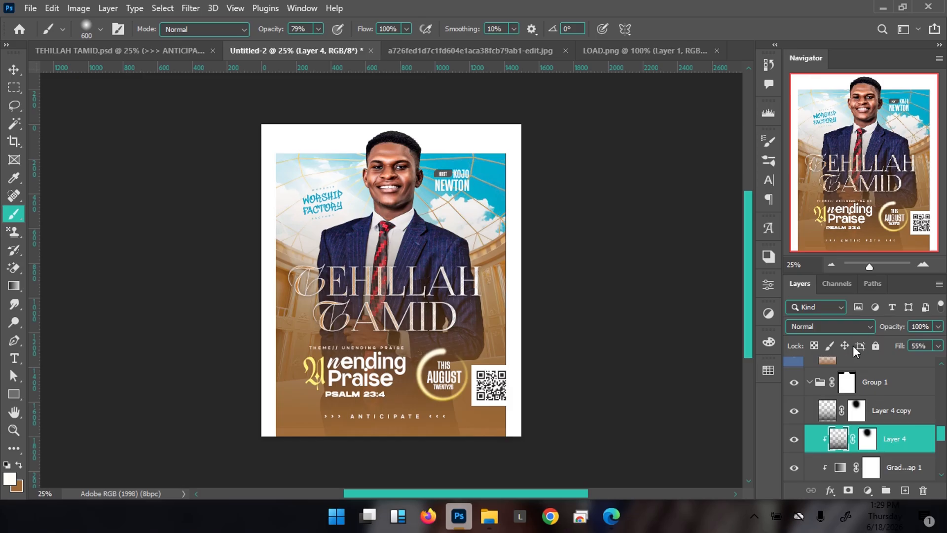
left_click(867, 439)
key("d")
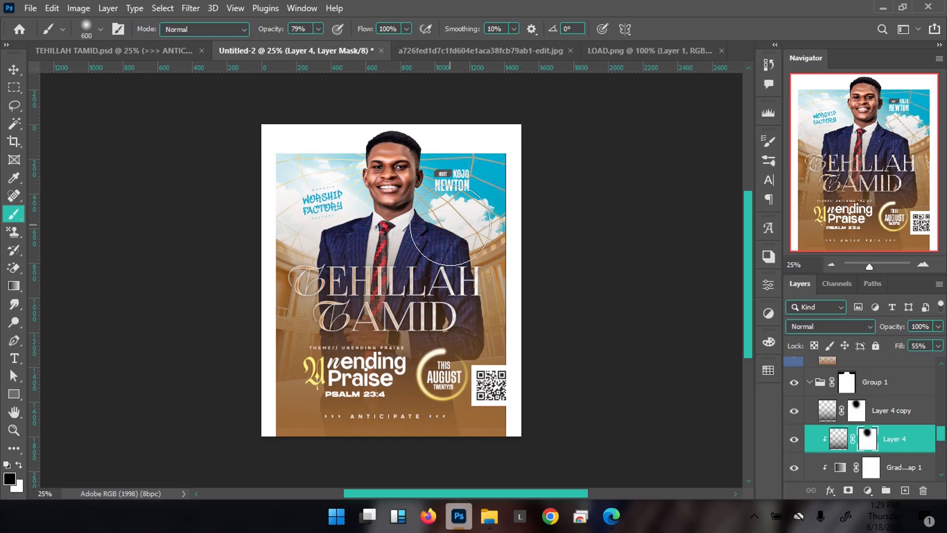
left_click(342, 197)
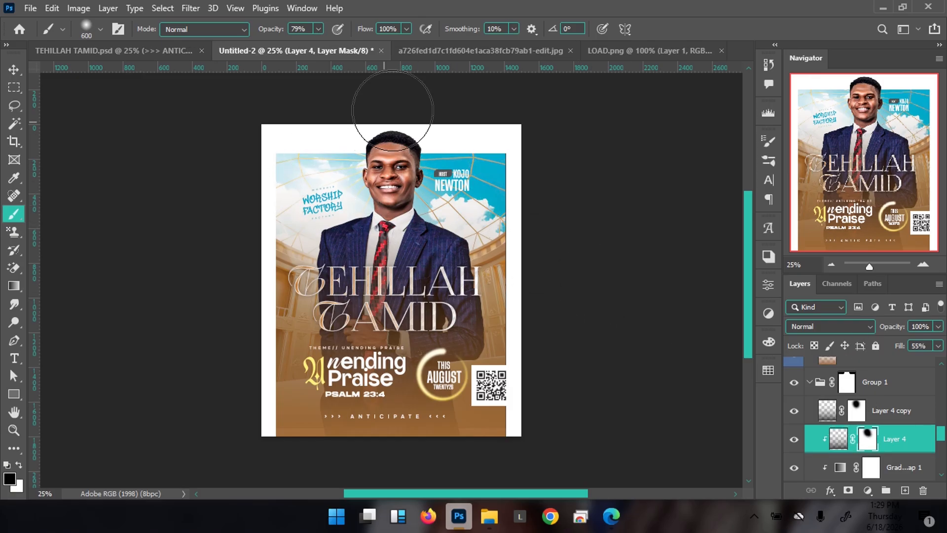
key("v")
key("ctrl+0")
key("ctrl+minus")
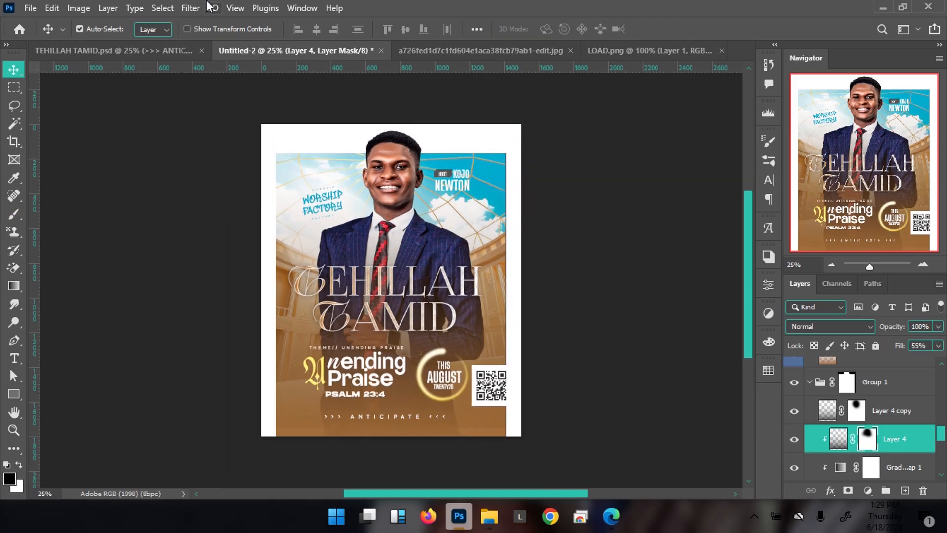
Compare the Untitled-2 poster against TEHILLAH TAMID.psd, then bring up the fill and adjustment layer list
left_click(135, 54)
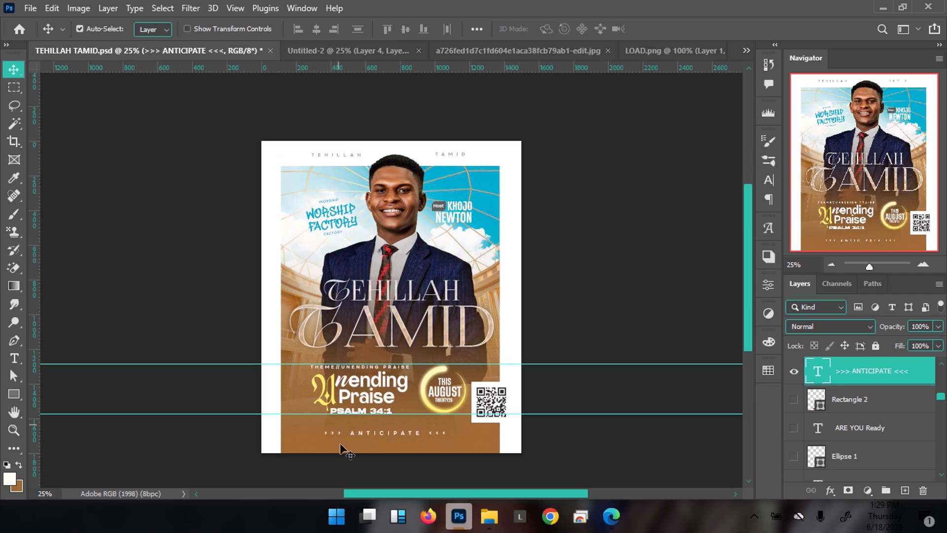
left_click(351, 51)
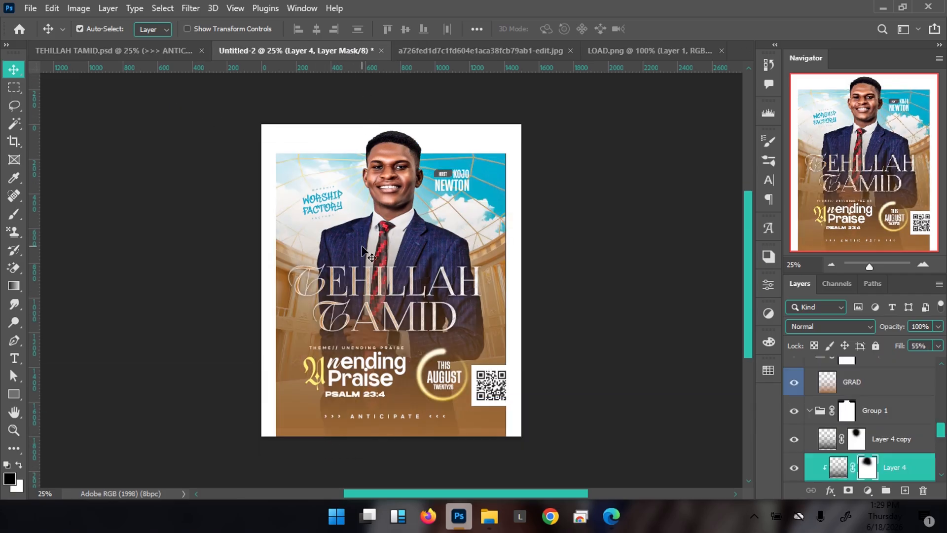
left_click(165, 50)
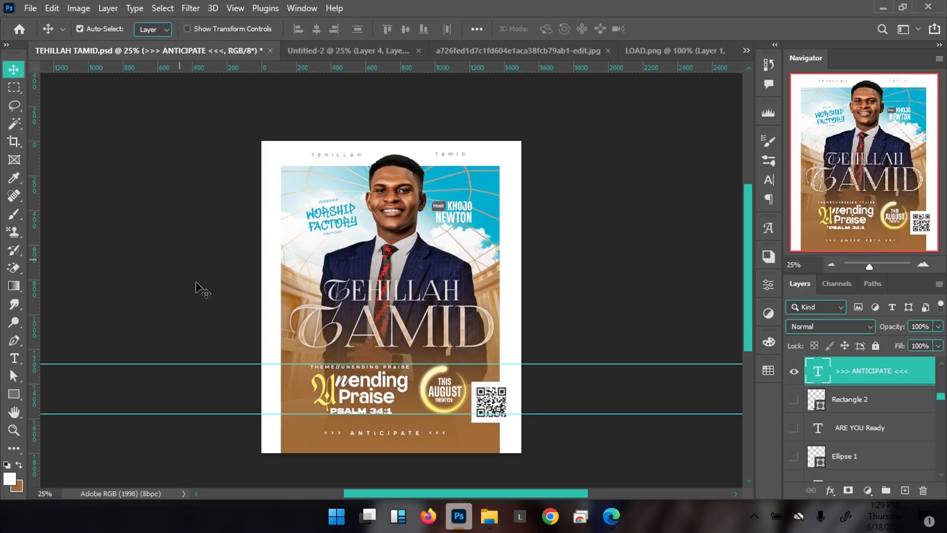
left_click(330, 52)
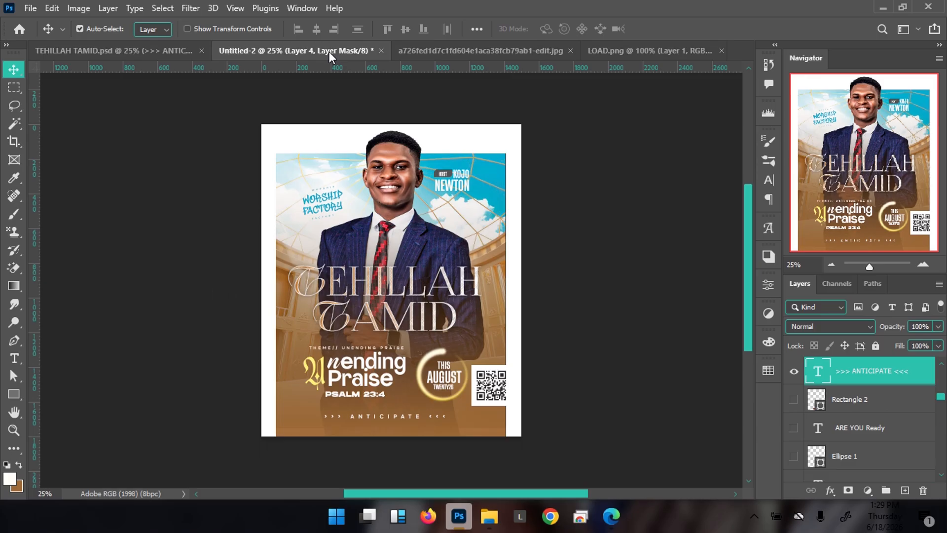
left_click(379, 163)
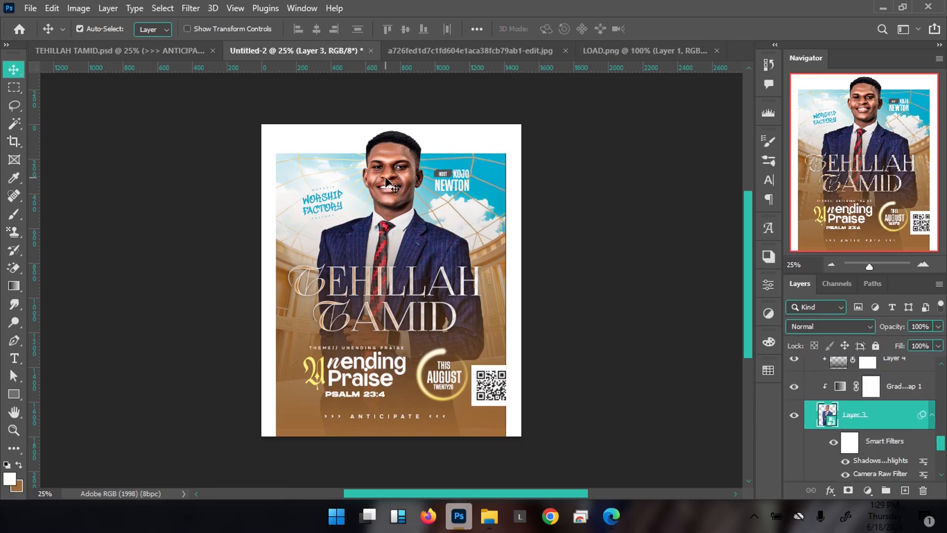
left_click(173, 51)
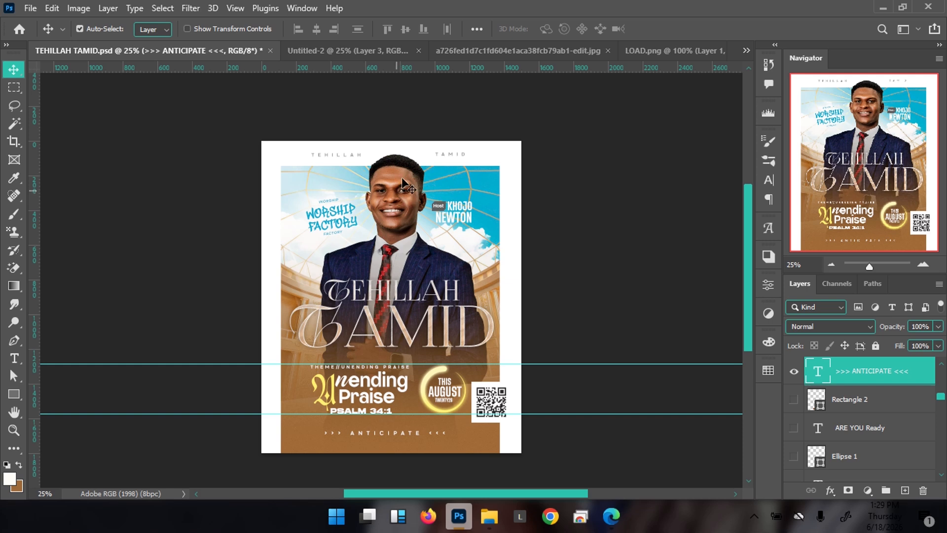
left_click(360, 50)
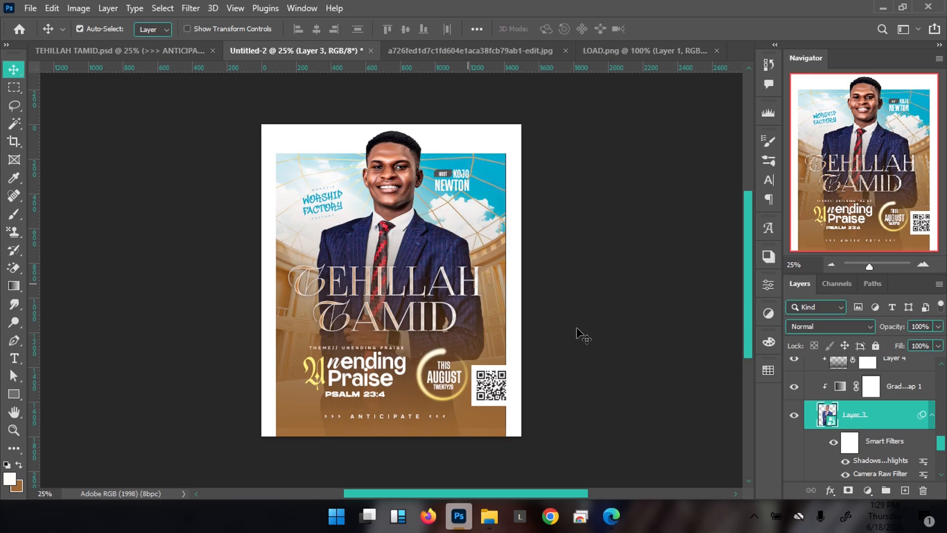
left_click(868, 491)
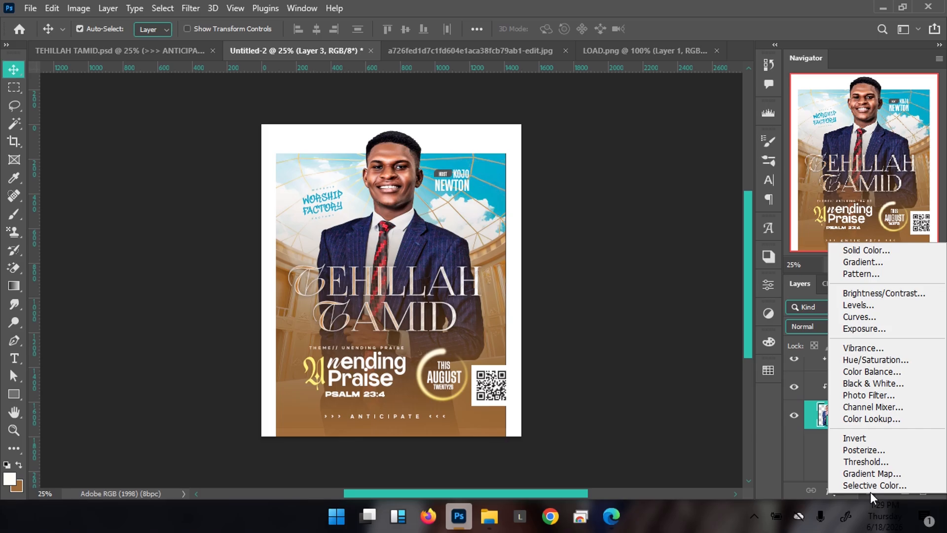
Add a Color Balance layer with Midtones Yellow/Blue at -19, then close its Properties panel
left_click(923, 372)
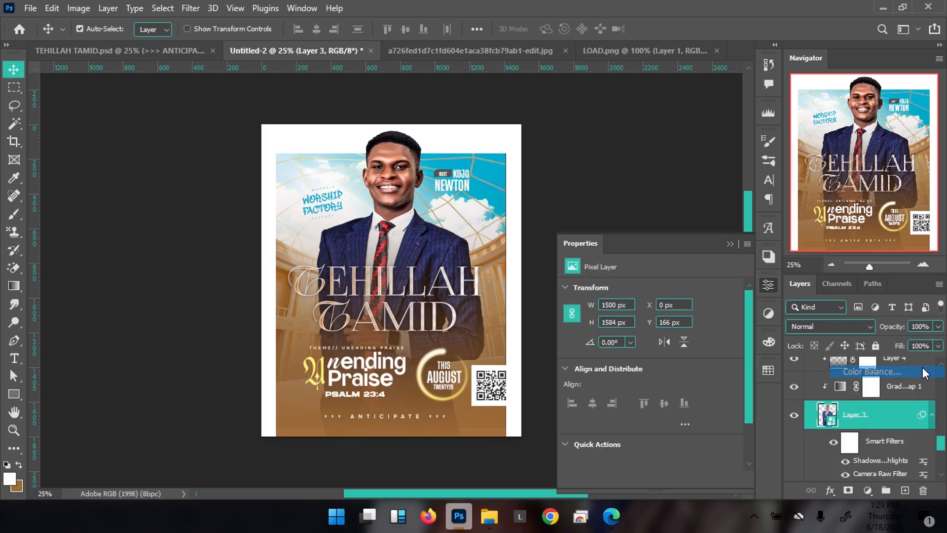
left_click_drag(634, 363, 623, 364)
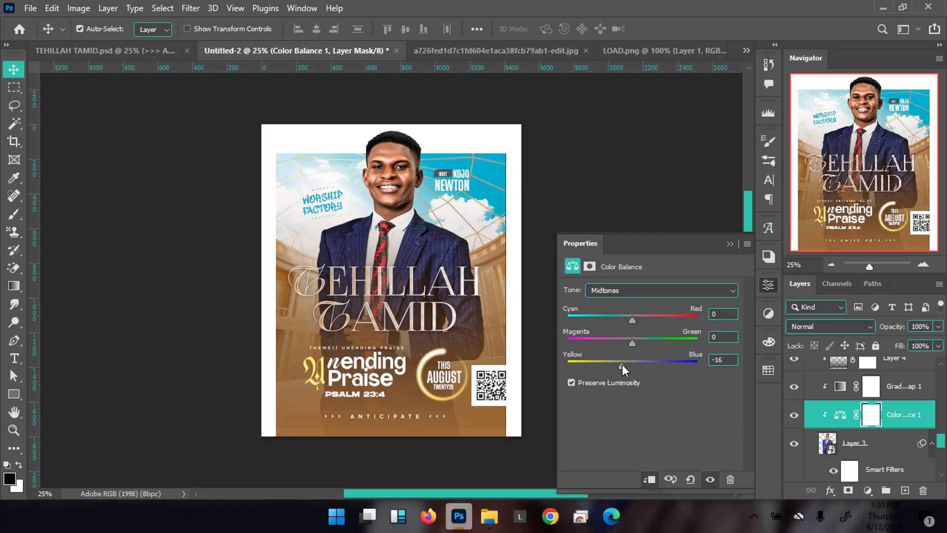
left_click(150, 54)
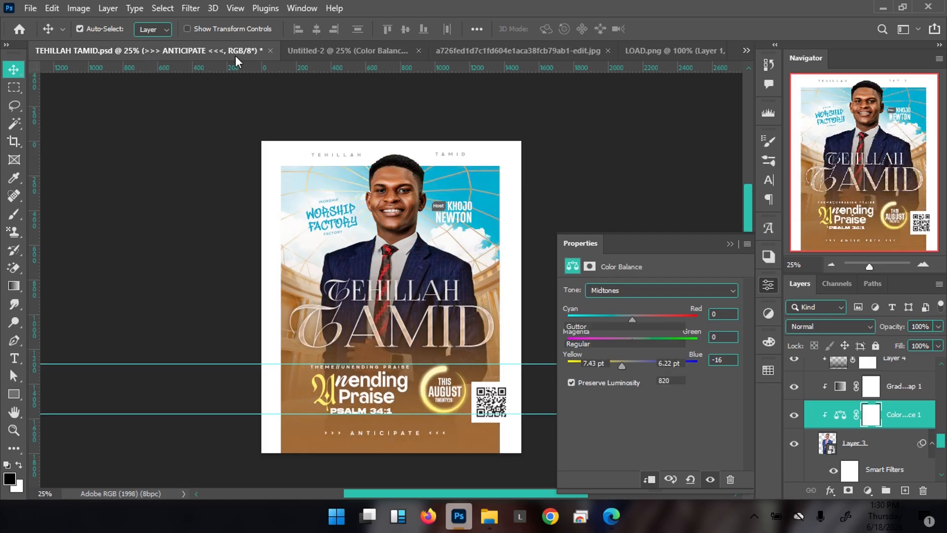
left_click(301, 50)
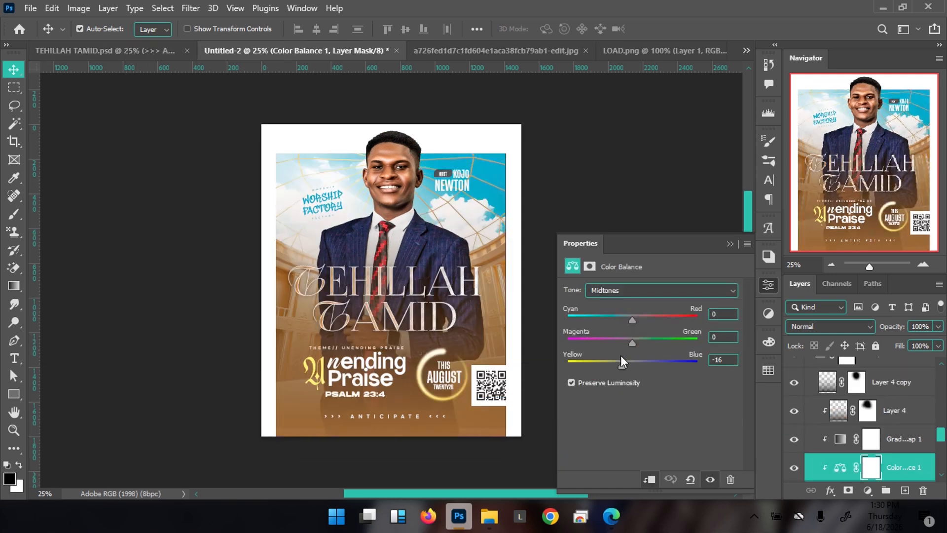
left_click_drag(622, 368, 620, 368)
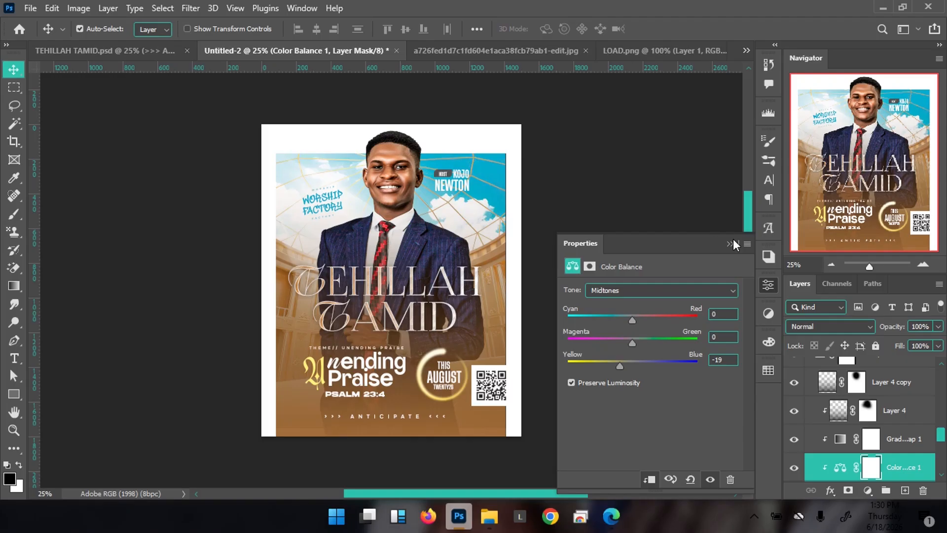
left_click(734, 238)
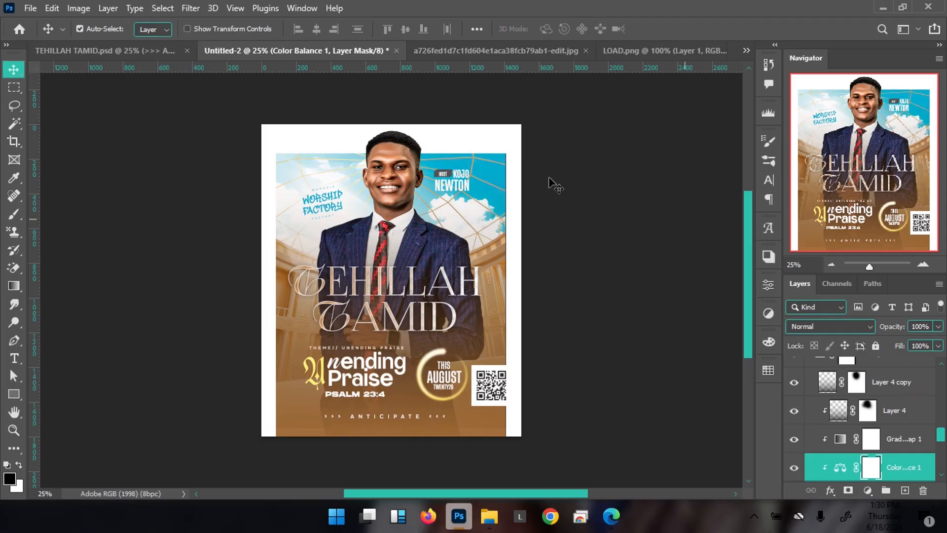
left_click(70, 52)
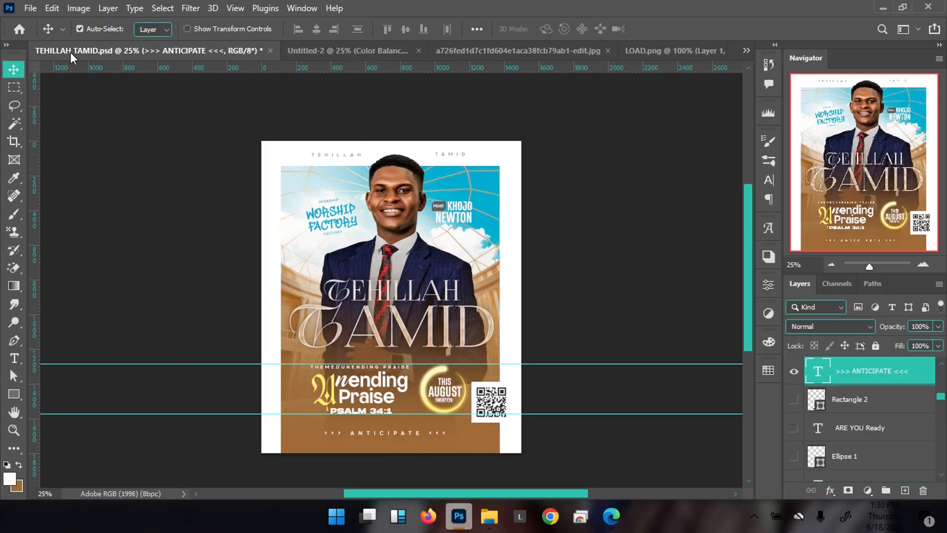
left_click(311, 51)
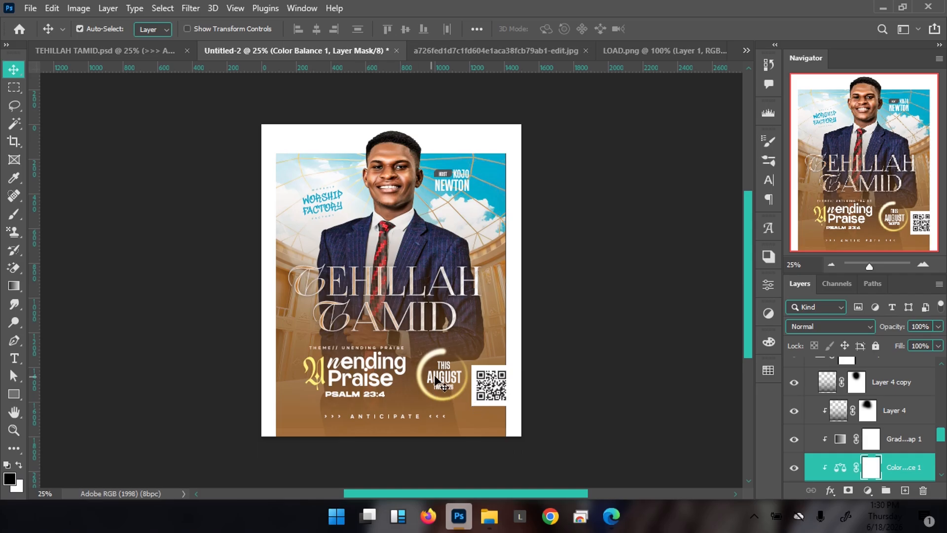
right_click(434, 186)
left_click(467, 194)
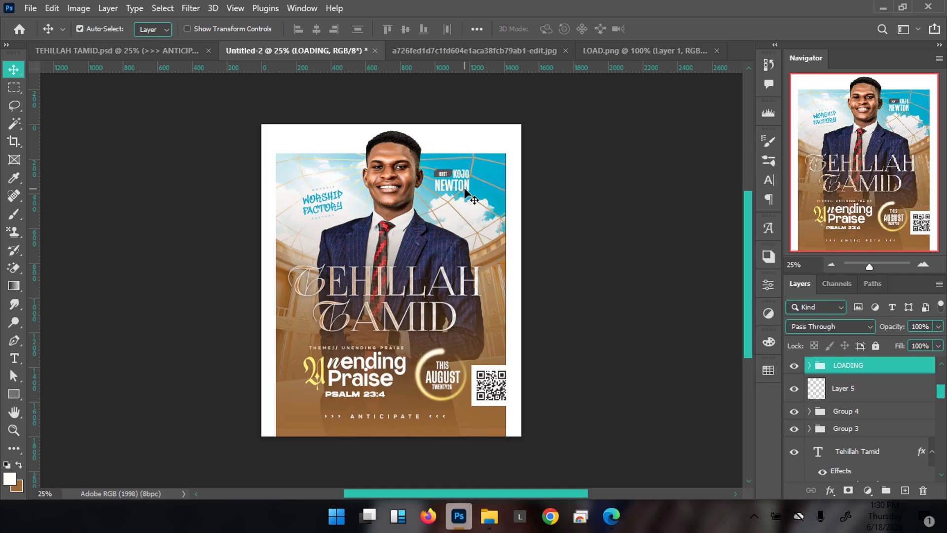
left_click(179, 51)
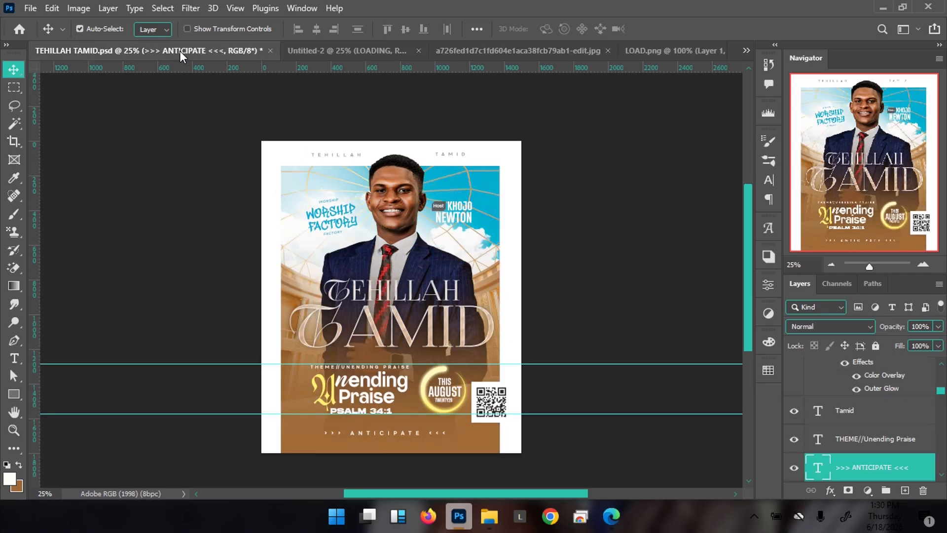
left_click(336, 48)
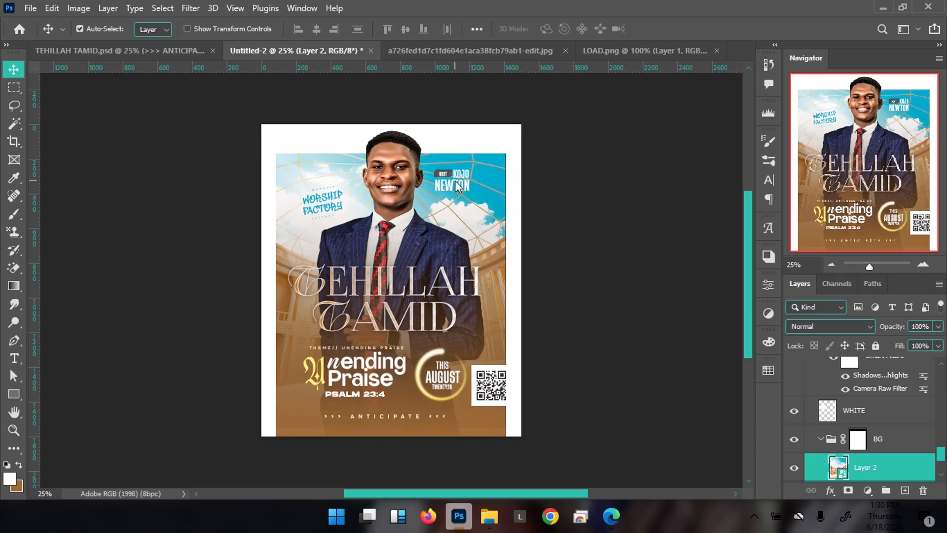
Move THE HOST name group down slightly
right_click(458, 182)
left_click(468, 188)
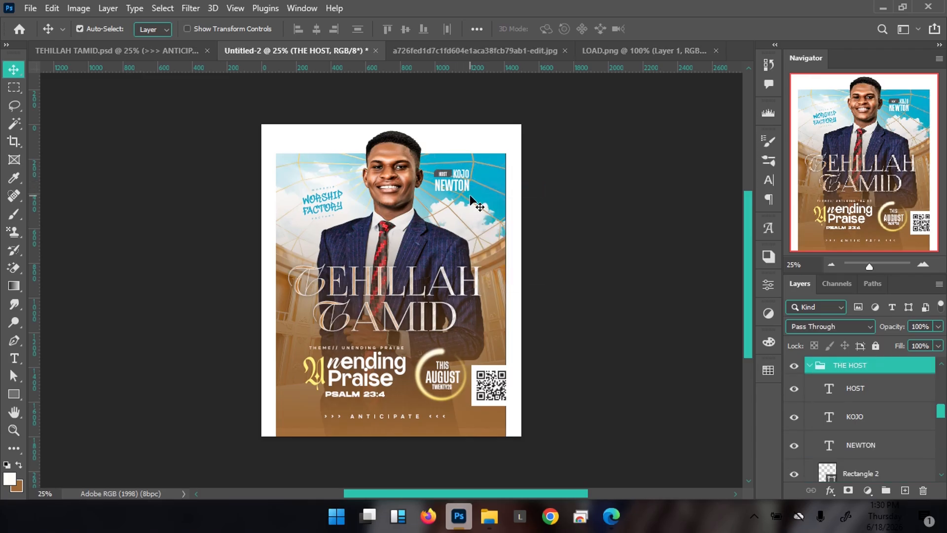
left_click_drag(471, 202, 471, 206)
Select the WORSHIP FACTORY logo group and nudge it up two steps
right_click(322, 203)
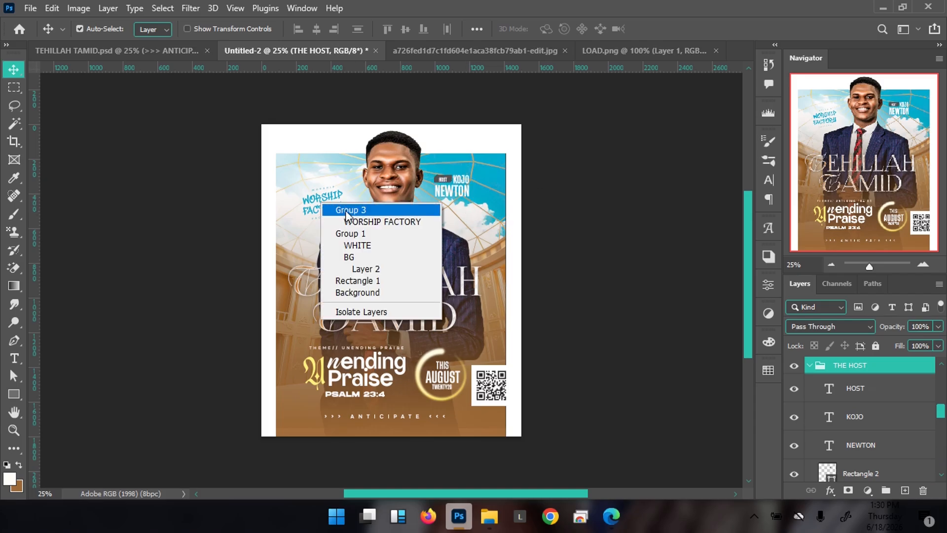
left_click(346, 210)
key("Up")
key("Up")
key("Up")
key("Up")
key("Up")
key("Up")
key("Up")
key("Up")
key("Up")
key("Up")
key("Up")
key("Up")
key("Up")
key("Up")
key("Up")
key("Up")
key("Up")
key("Up")
key("Up")
key("Up")
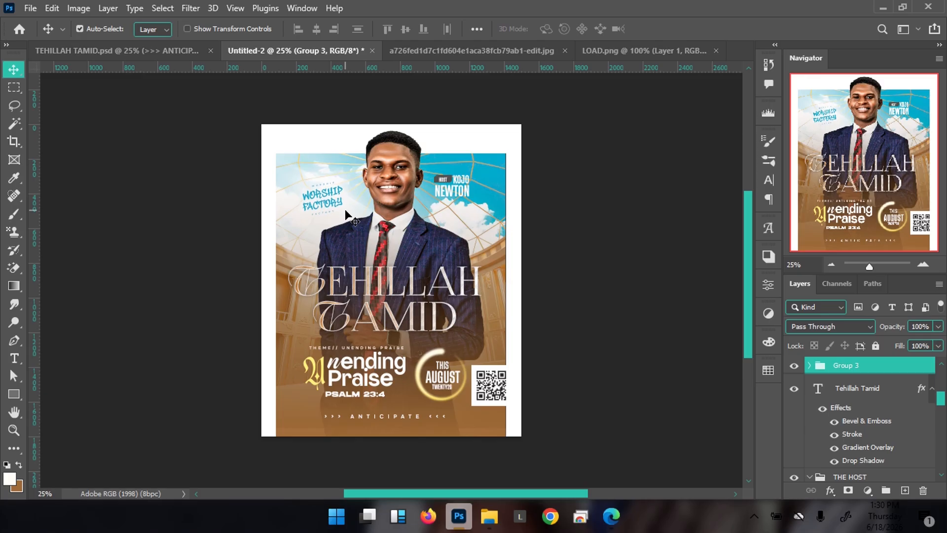
key("Up")
key("Up")
key("Up")
key("Up")
key("Up")
key("Up")
key("Up")
key("Up")
key("Up")
key("Up")
key("Up")
key("Up")
key("Up")
key("Up")
key("Up")
key("Up")
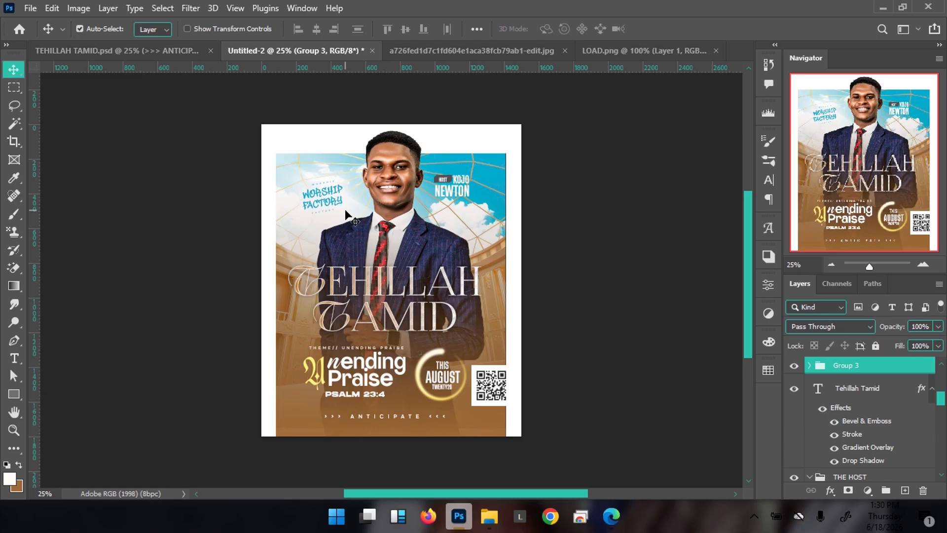
left_click(122, 51)
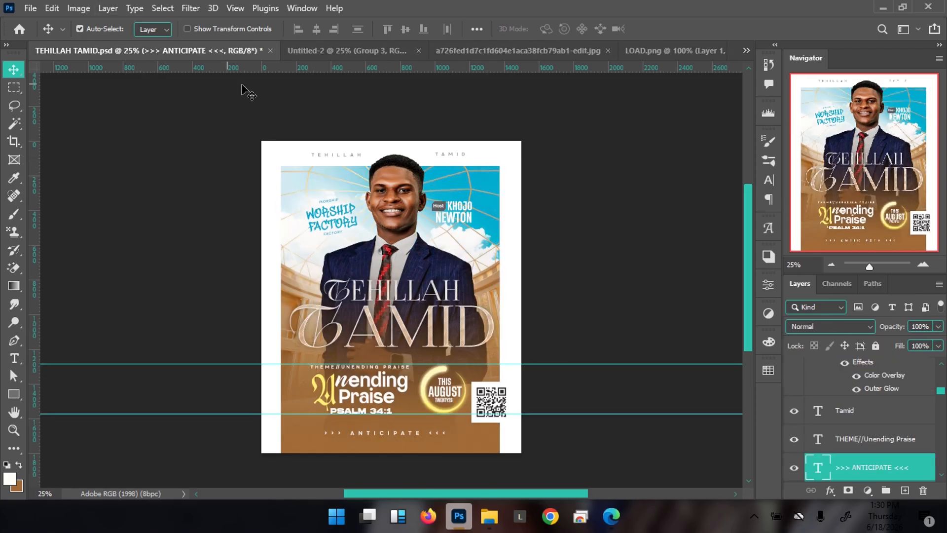
left_click(315, 54)
left_click_drag(308, 194, 352, 186)
Scale the WORSHIP FACTORY logo to 111.78%, then nudge it up and right
key("ctrl+t")
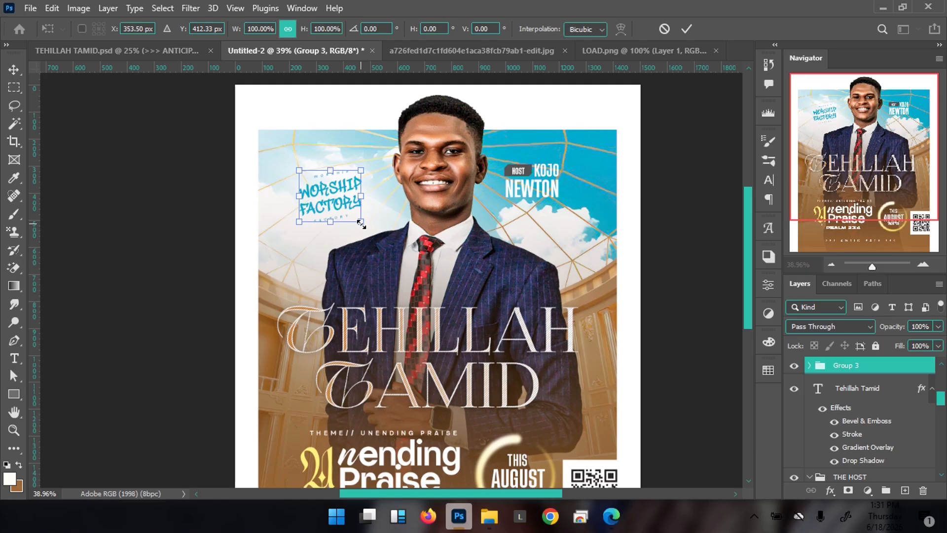
left_click_drag(362, 223, 367, 224)
key("Return")
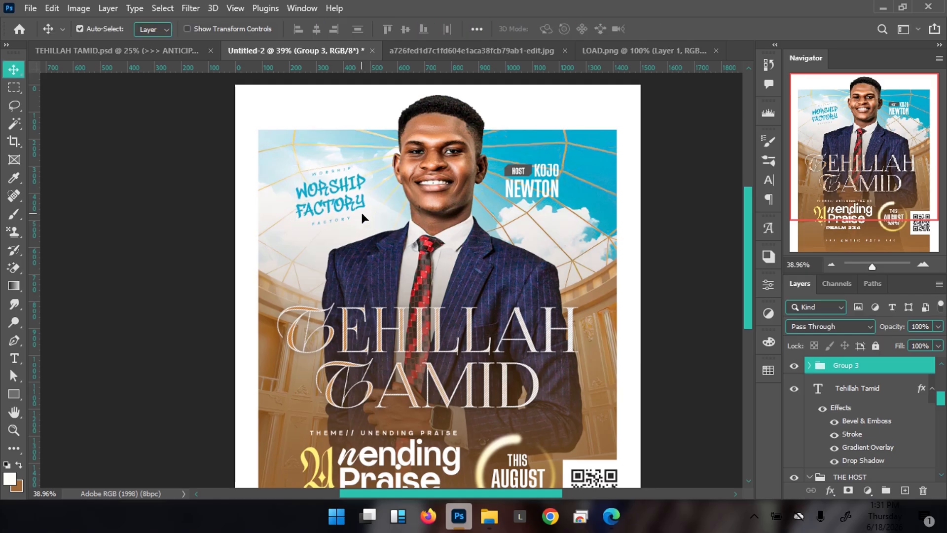
key("ctrl+minus")
key("ctrl+minus")
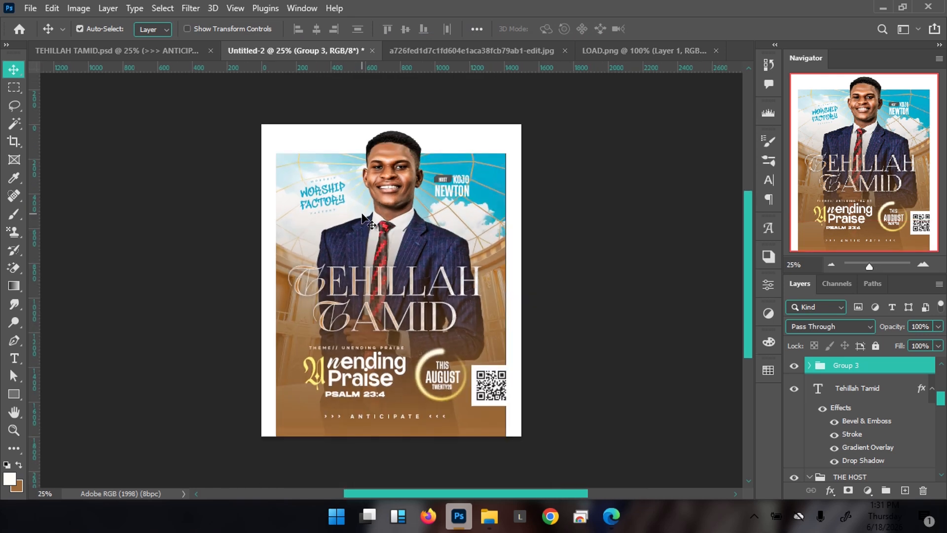
key("Up")
key("Up")
key("Right")
key("Right")
key("Right")
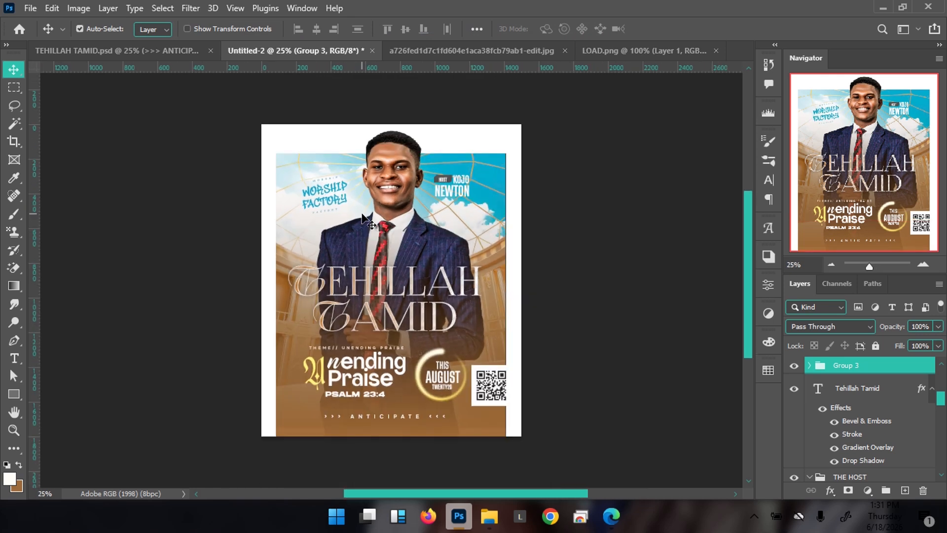
left_click(322, 227, "ctrl")
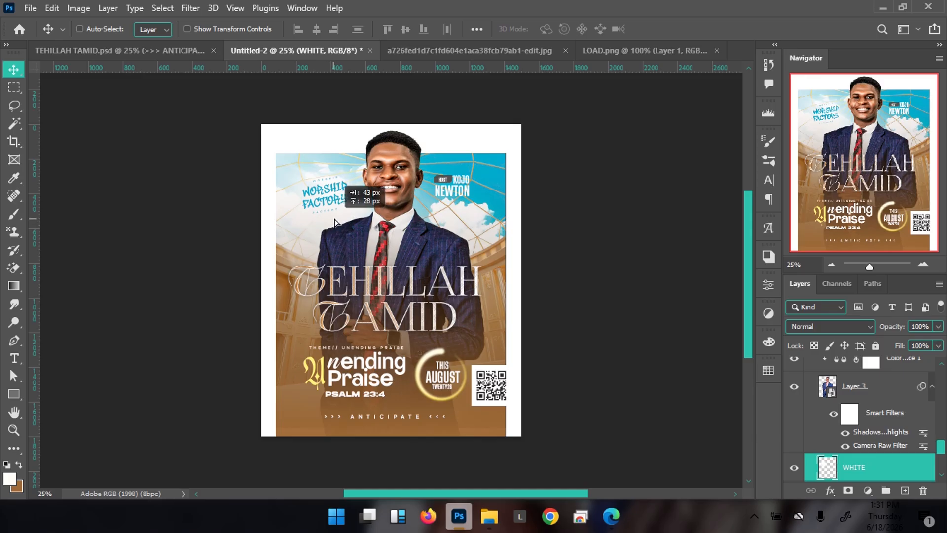
key("ctrl")
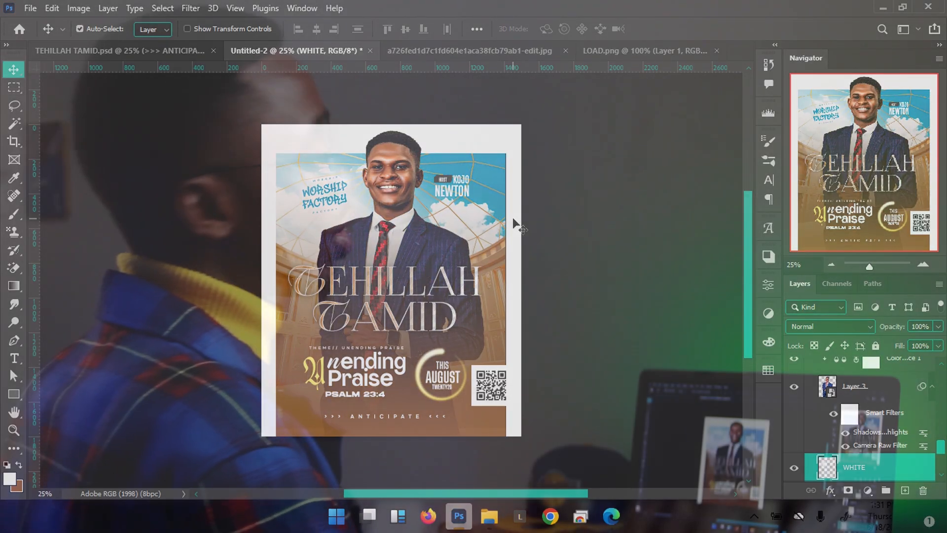